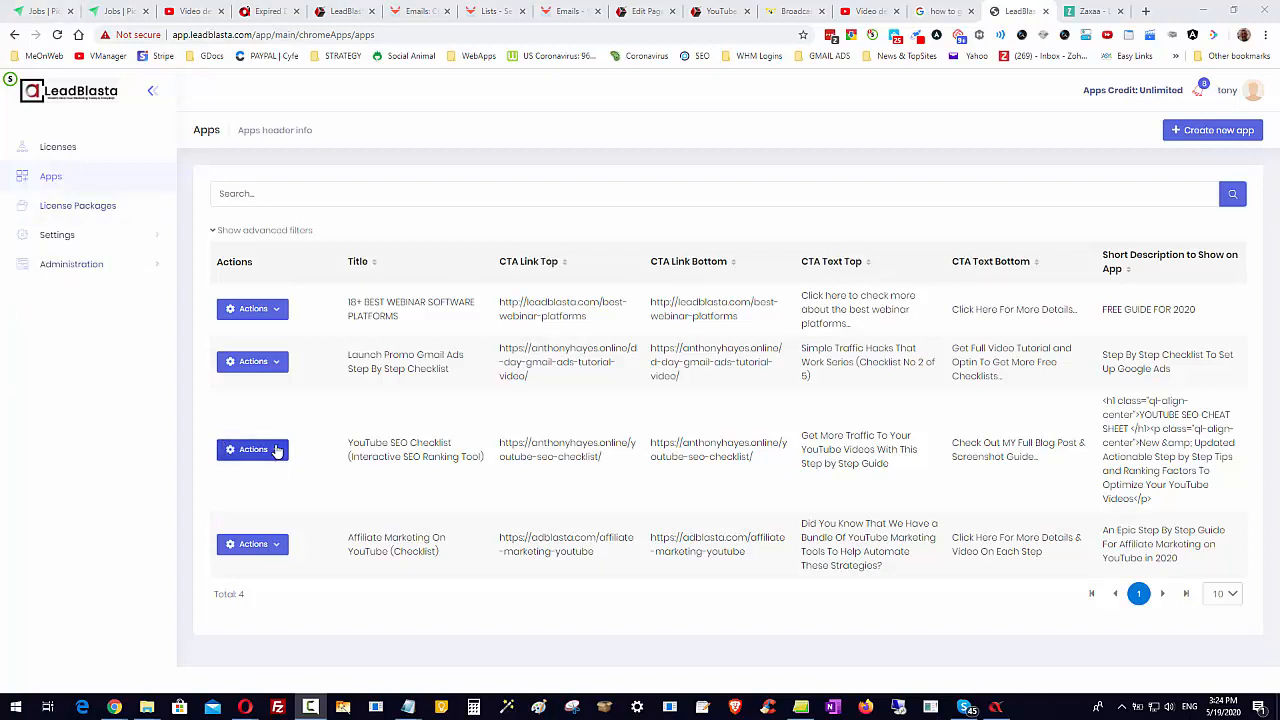
Open the YouTube SEO Checklist app's edit page, look through its available actions, and return to the apps list
click(277, 451)
click(266, 486)
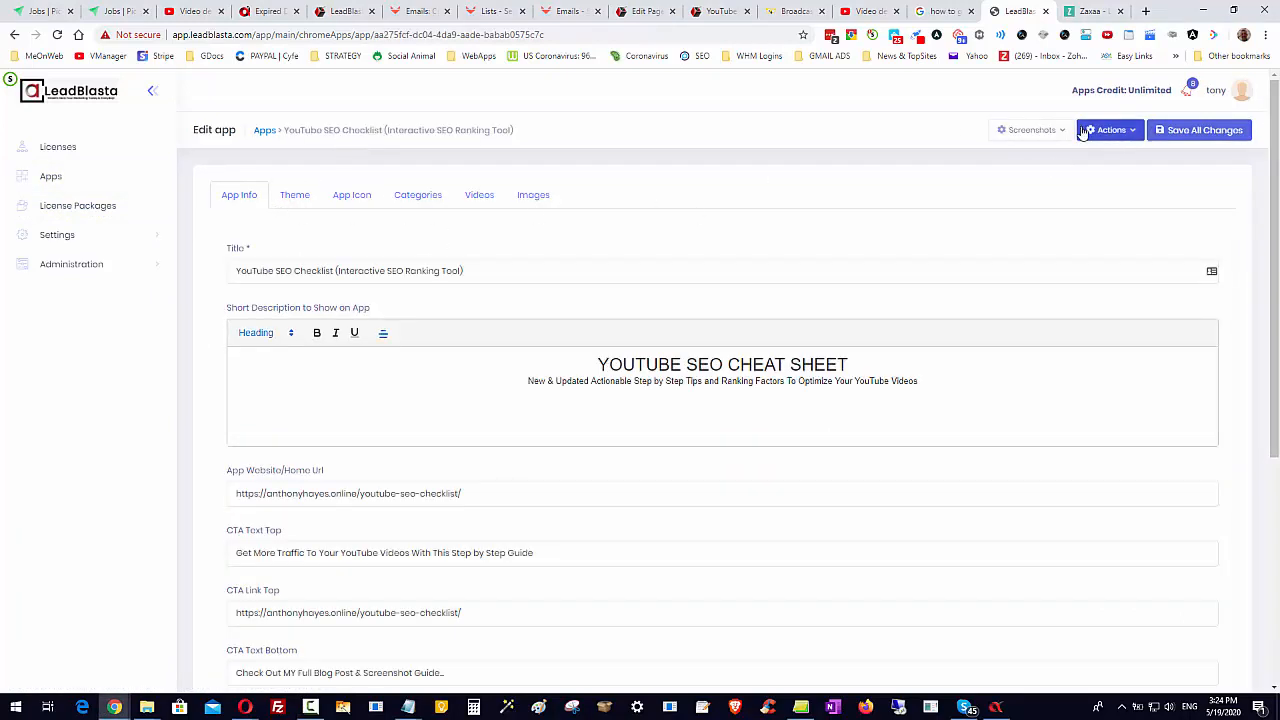
click(1112, 134)
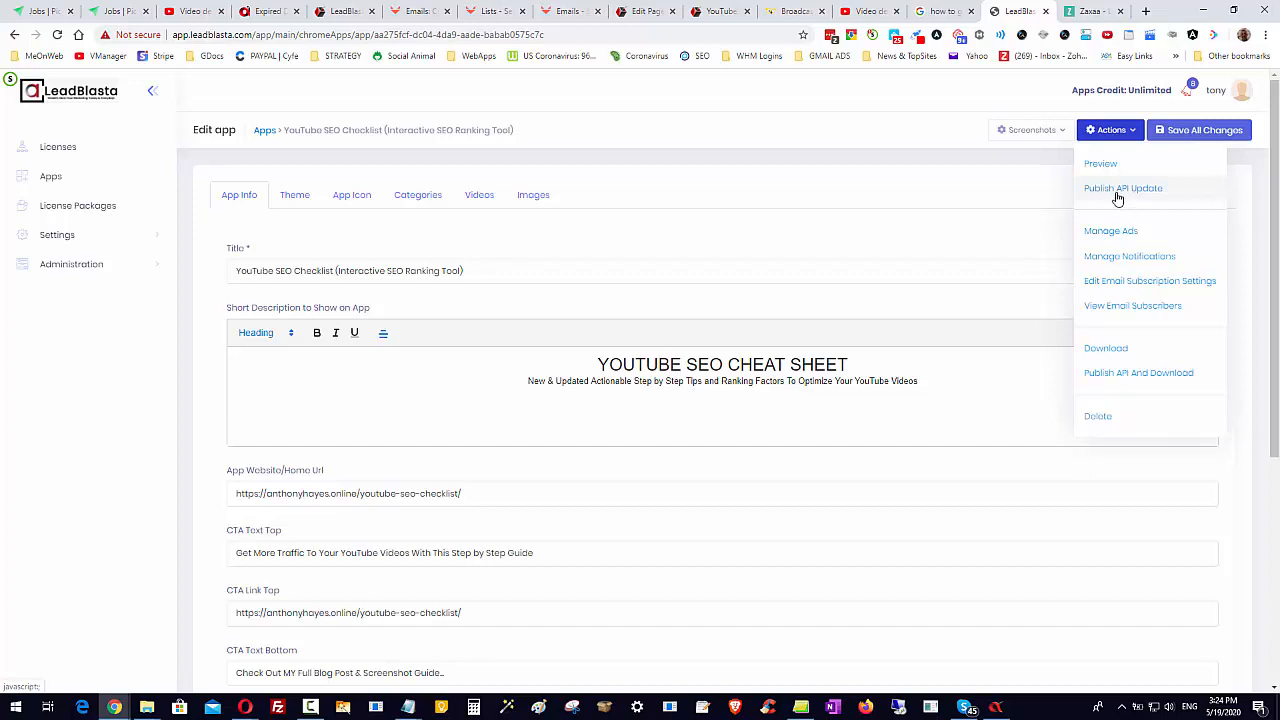
click(764, 105)
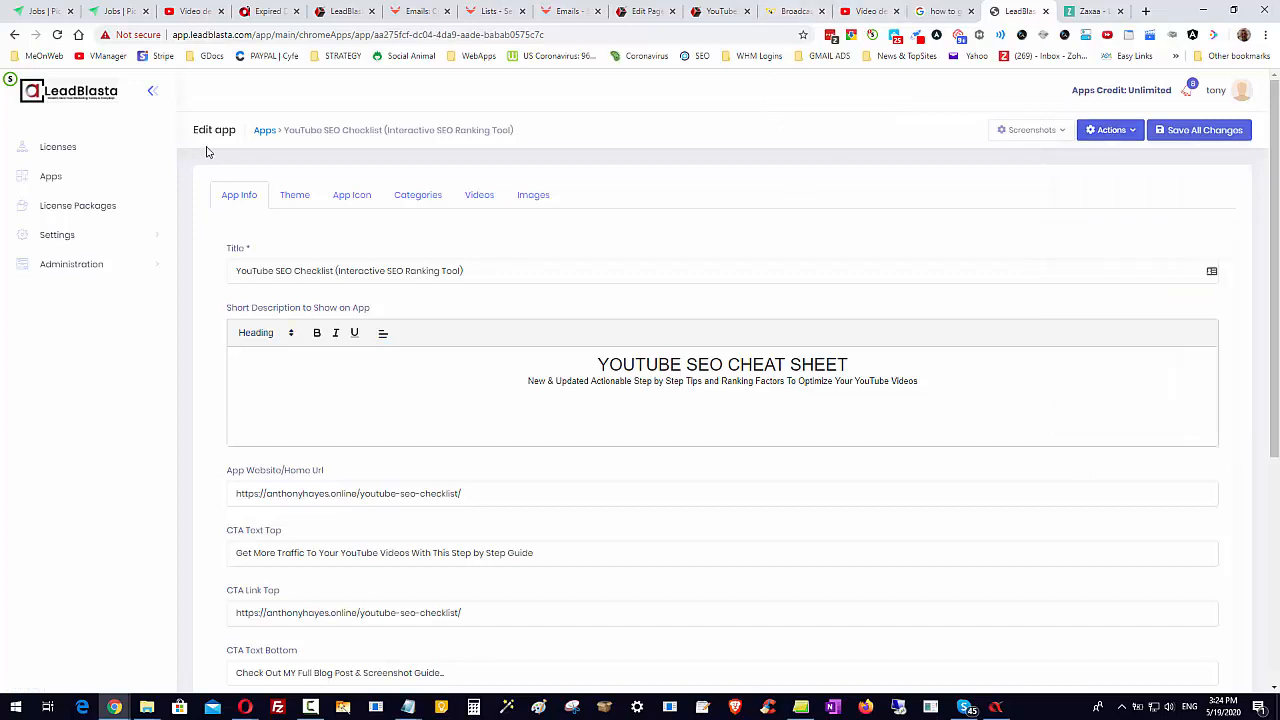
click(272, 130)
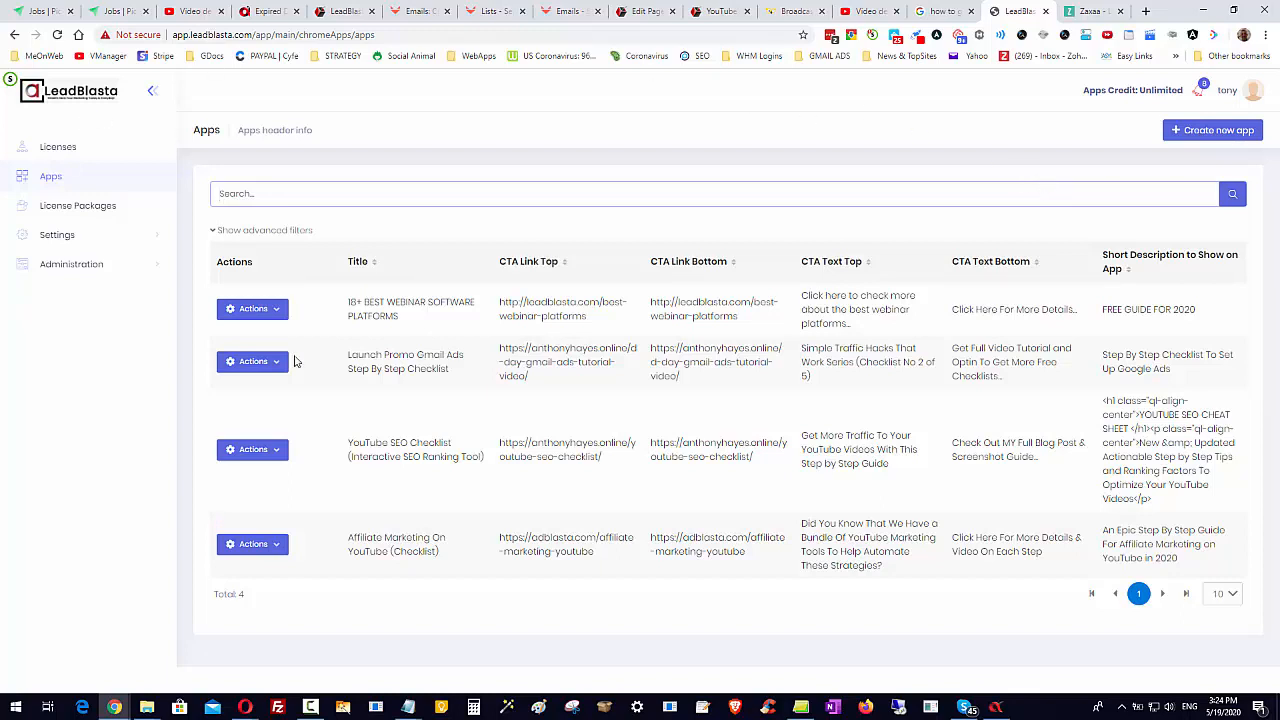
Open the YouTube SEO Checklist app for editing and check how its header text looks in the Chrome extension popup
click(574, 204)
click(276, 451)
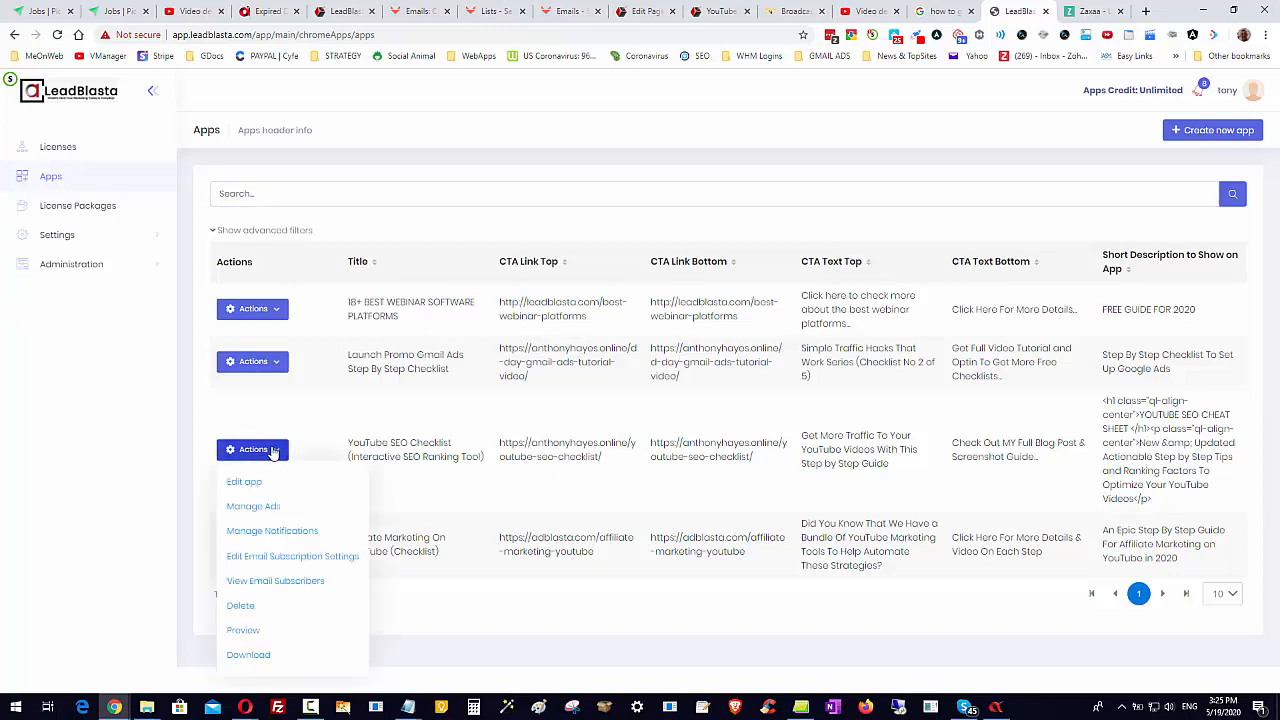
click(250, 484)
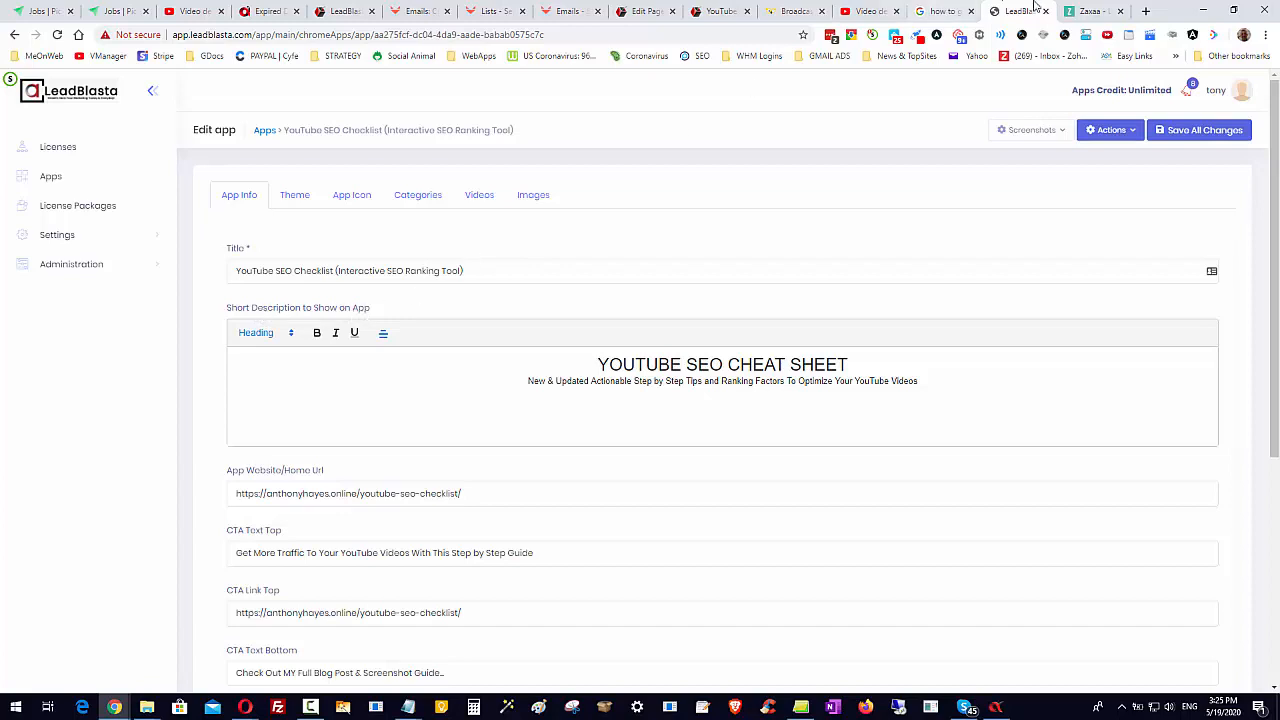
click(1193, 35)
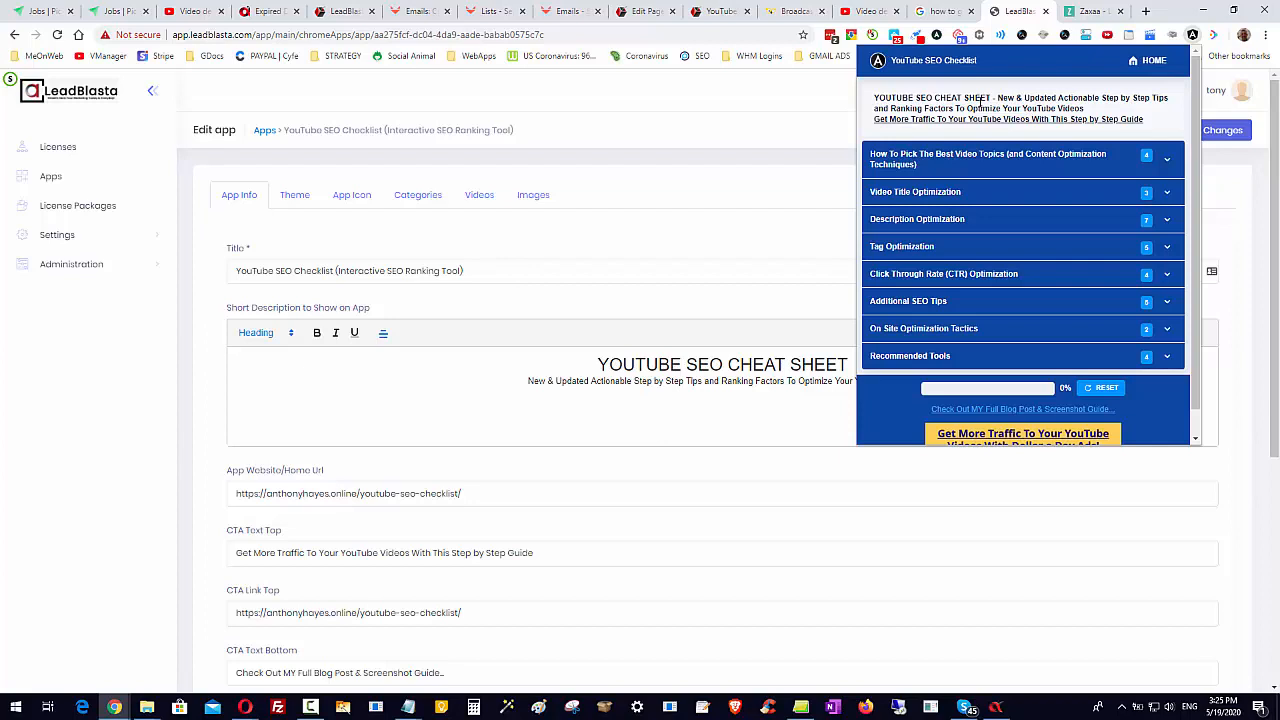
click(646, 443)
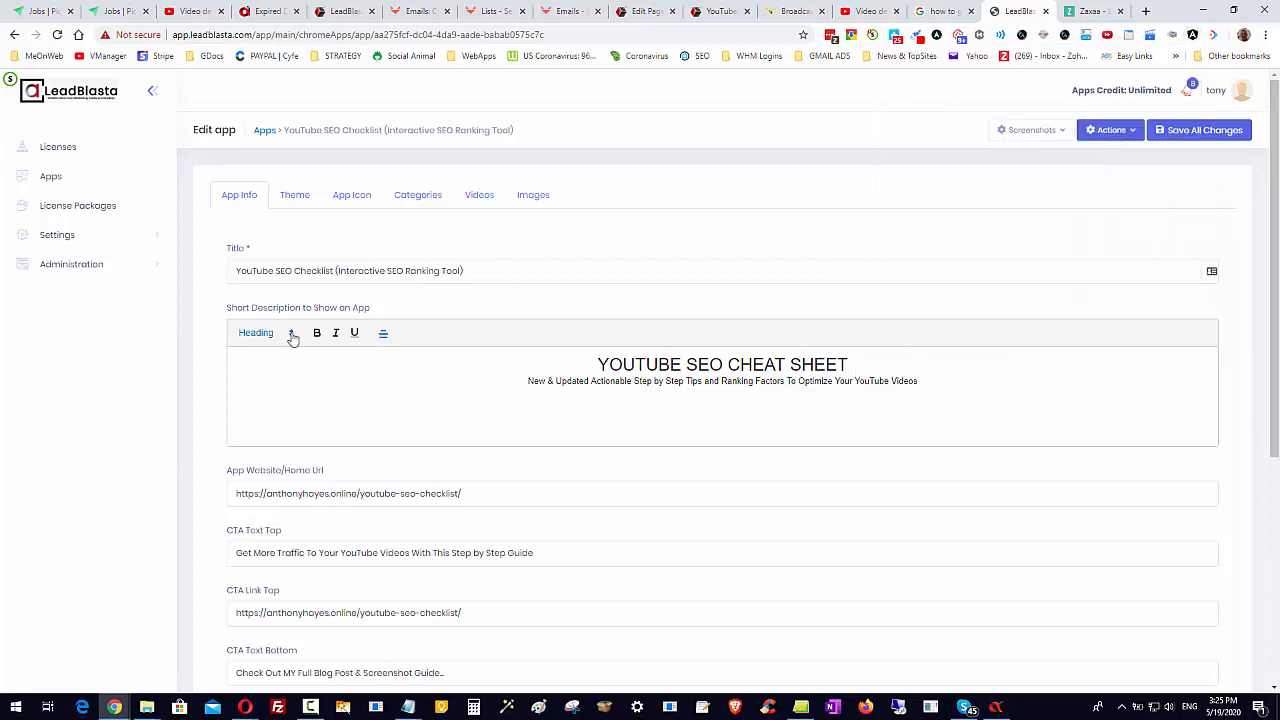
Format the line below YOUTUBE SEO CHEAT SHEET in the short description as Subheading
click(246, 337)
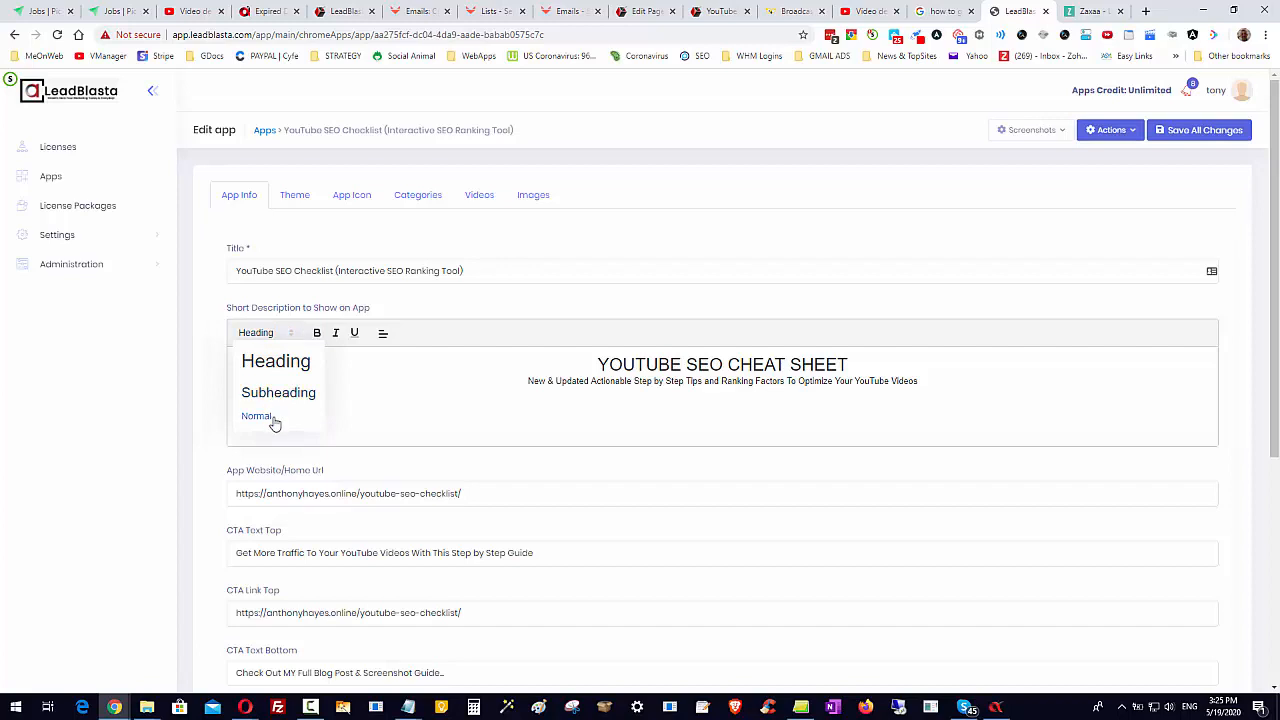
click(639, 408)
scroll(472, 421, down, 3)
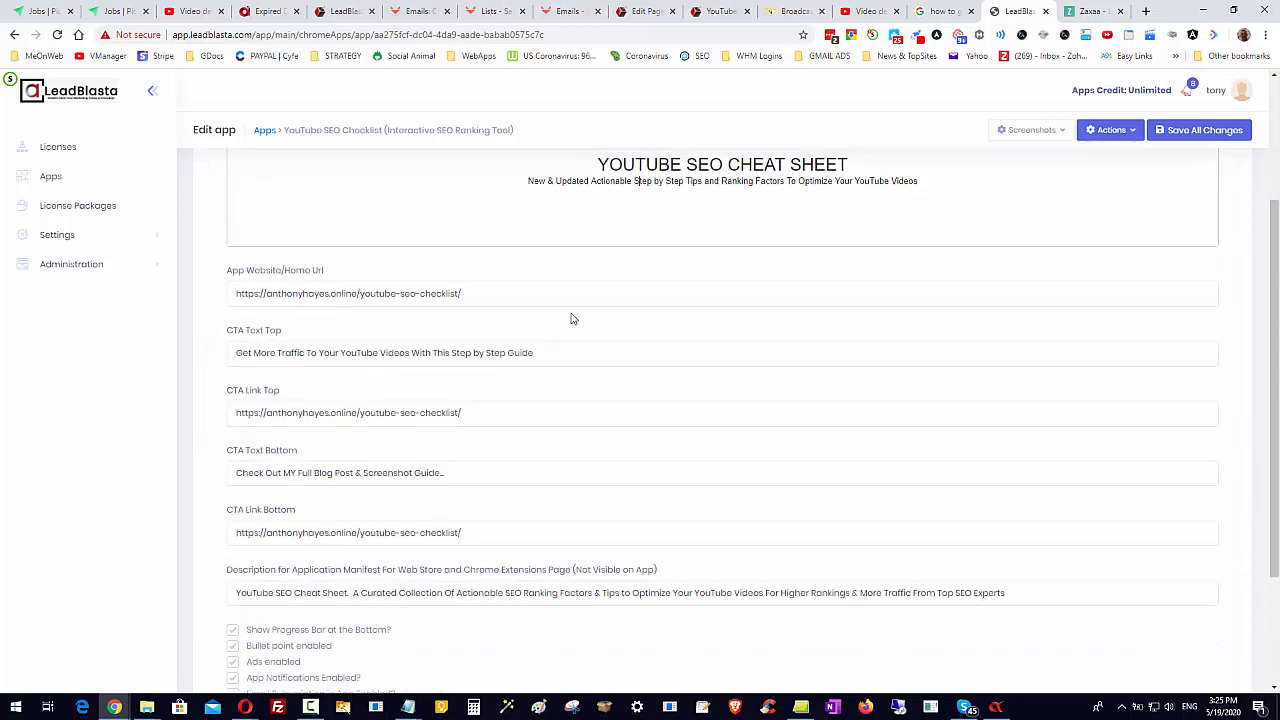
scroll(686, 257, up, 2)
drag(703, 297, 814, 297)
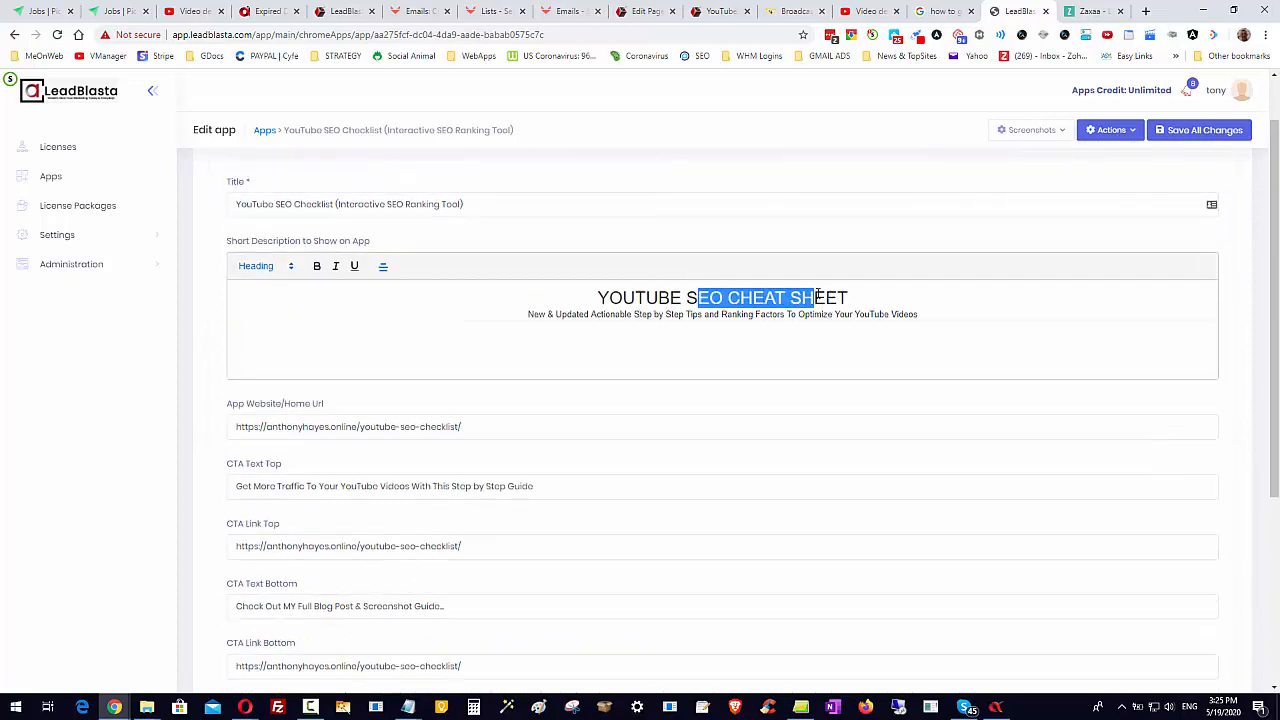
click(962, 293)
drag(529, 318, 936, 311)
click(272, 266)
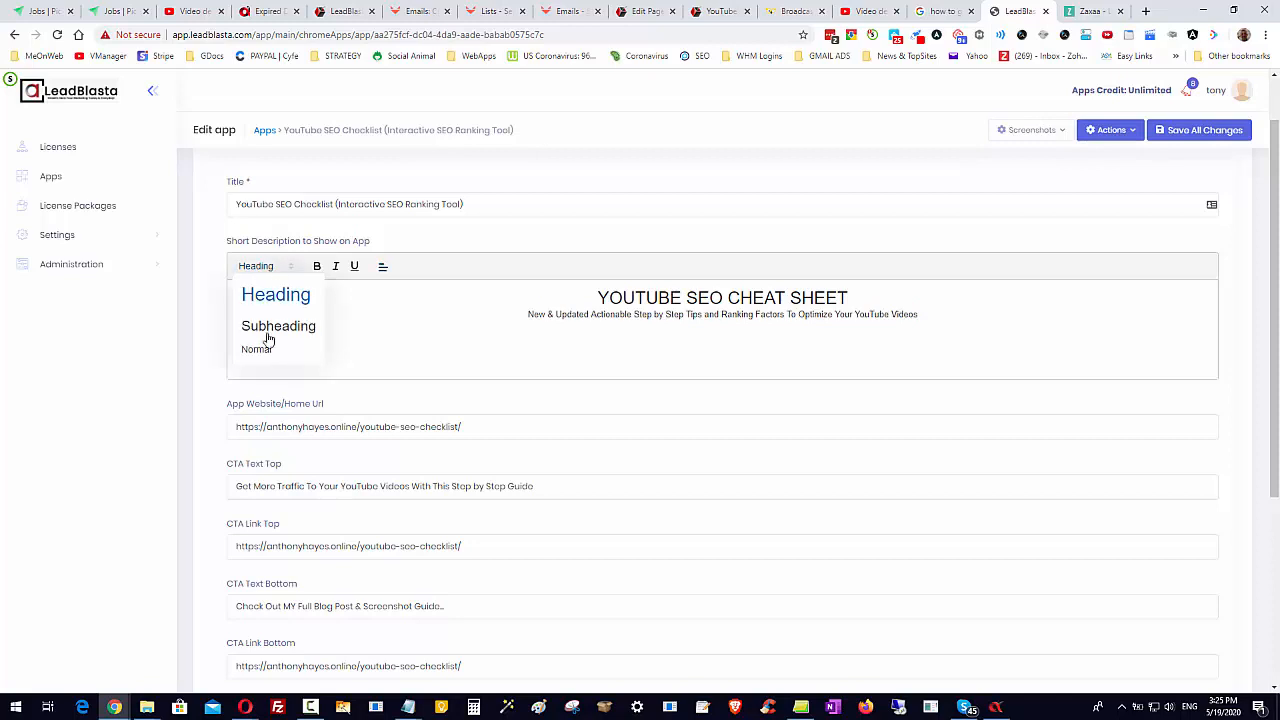
click(266, 349)
click(265, 266)
click(268, 334)
click(725, 335)
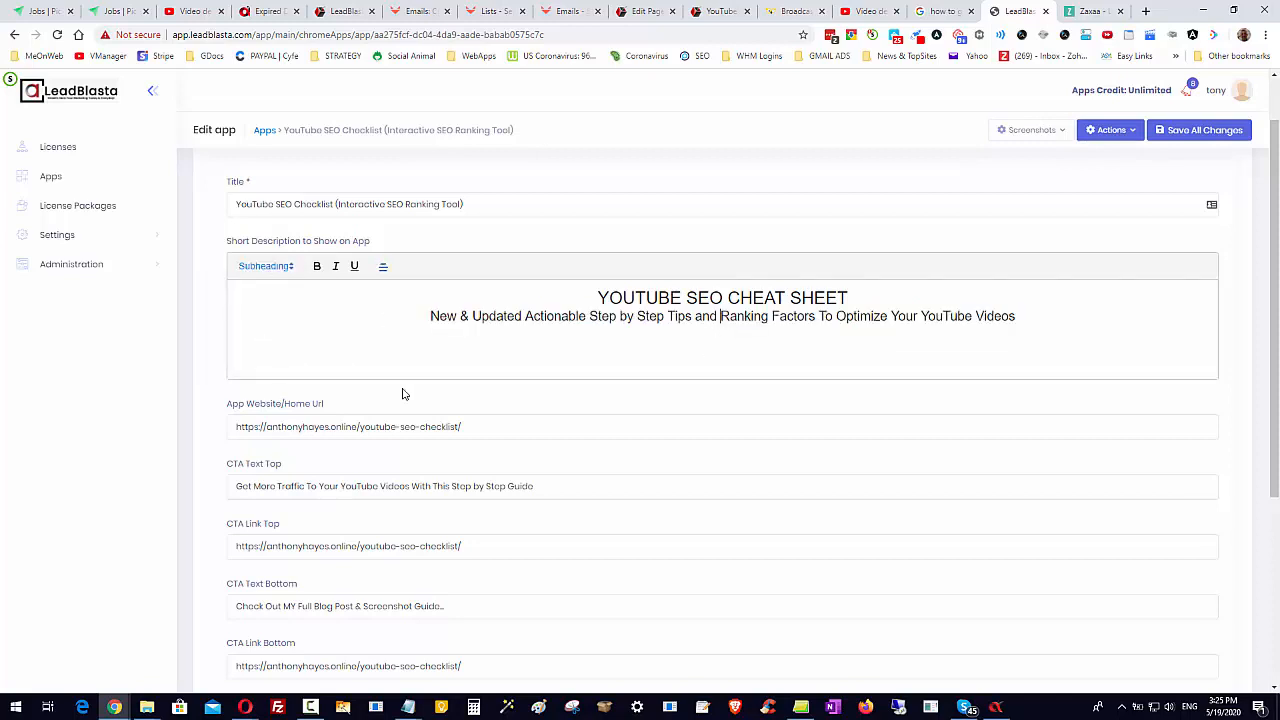
Remove "New & Updated" from the short description's second line and insert "SEO" before "Tips"
drag(525, 318, 380, 320)
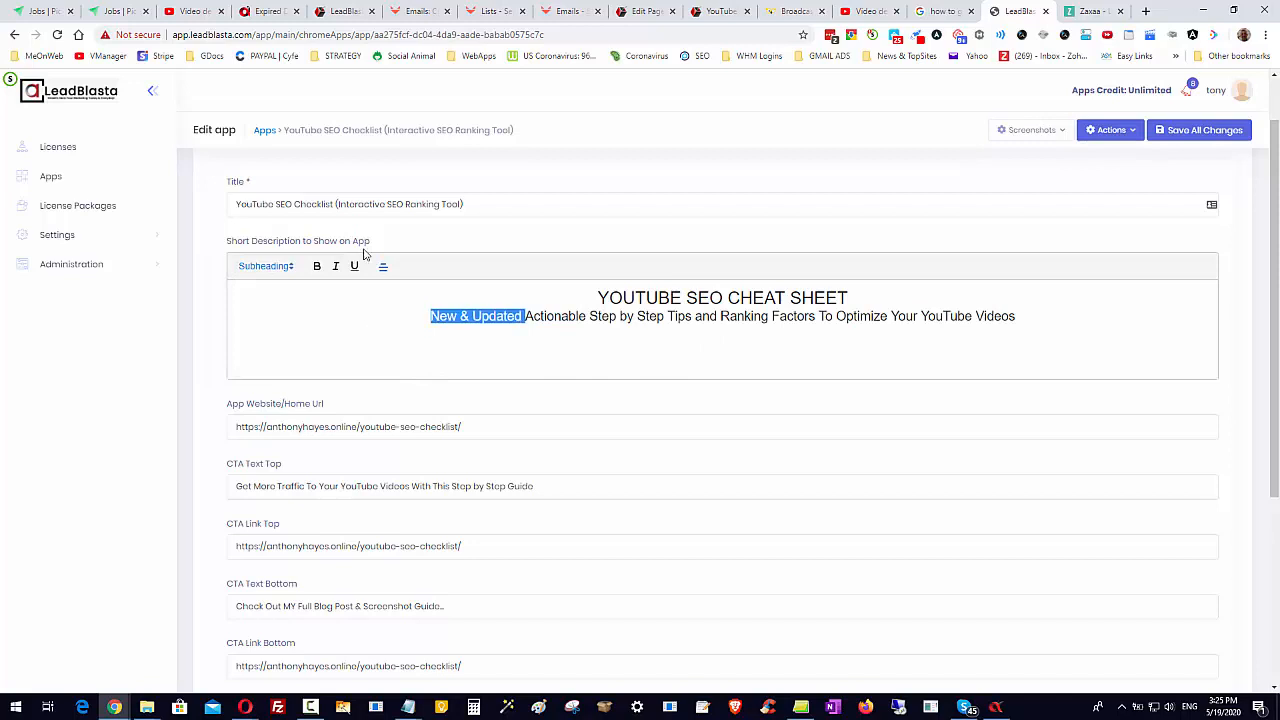
key(BackSpace)
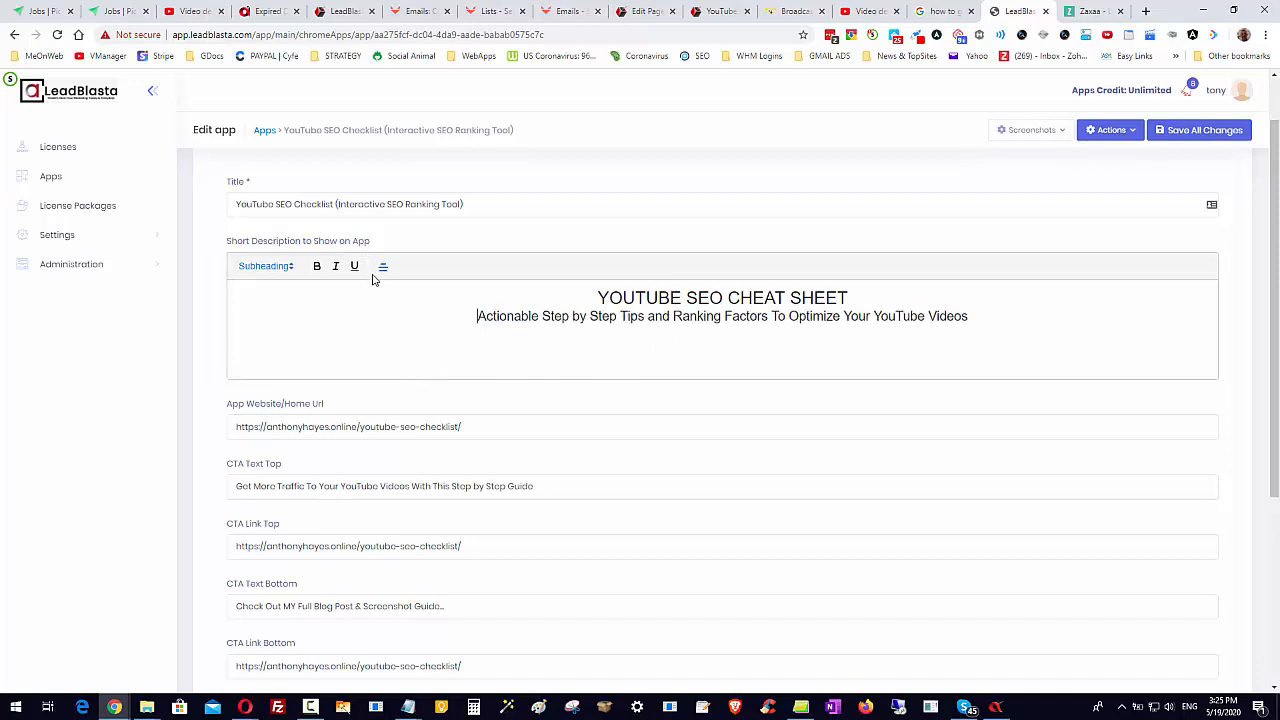
click(620, 316)
text(SEO)
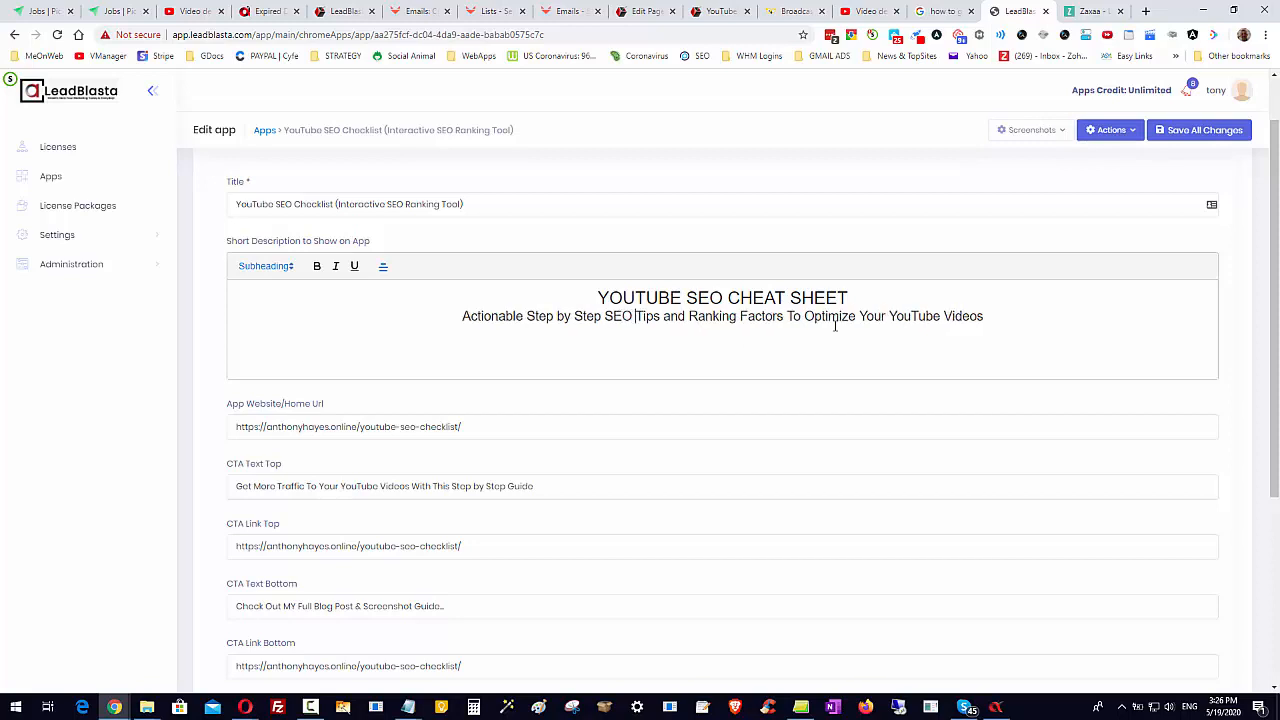
click(1012, 320)
Examine the home URL, CTA text, CTA link and manifest description fields, and compare them with the Chrome extension popup
scroll(1072, 280, down, 2)
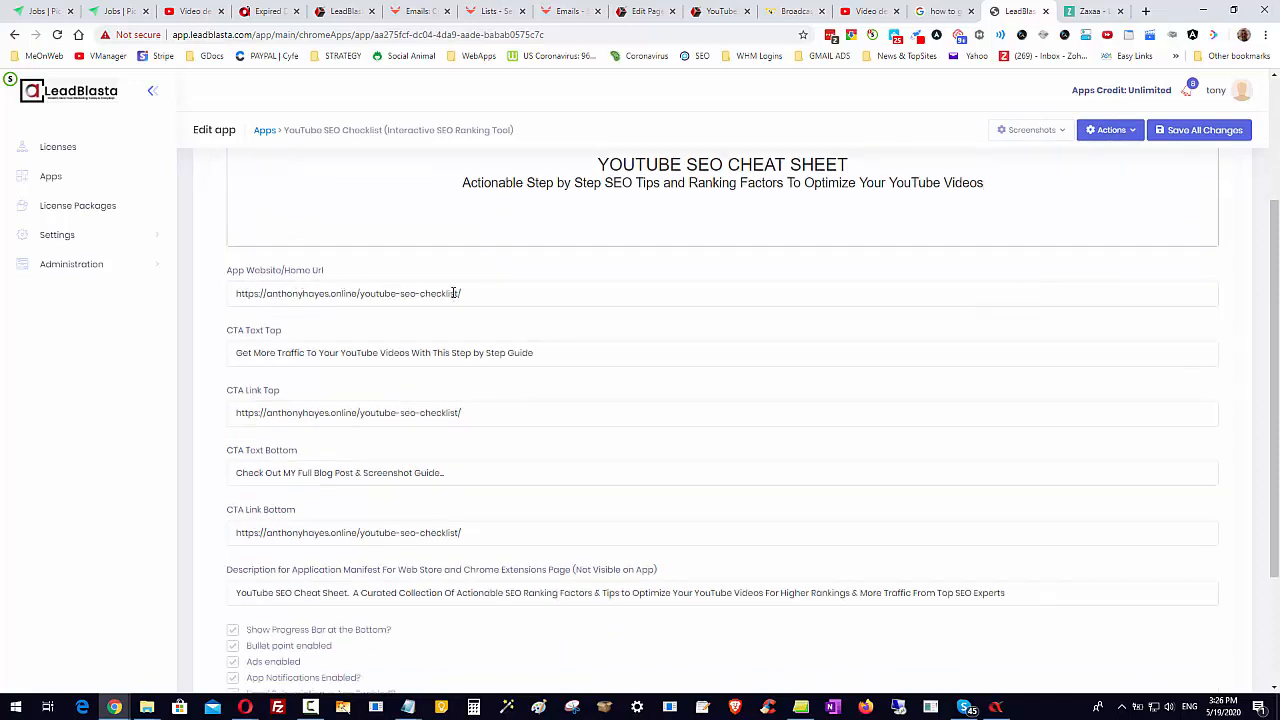
drag(360, 293, 481, 293)
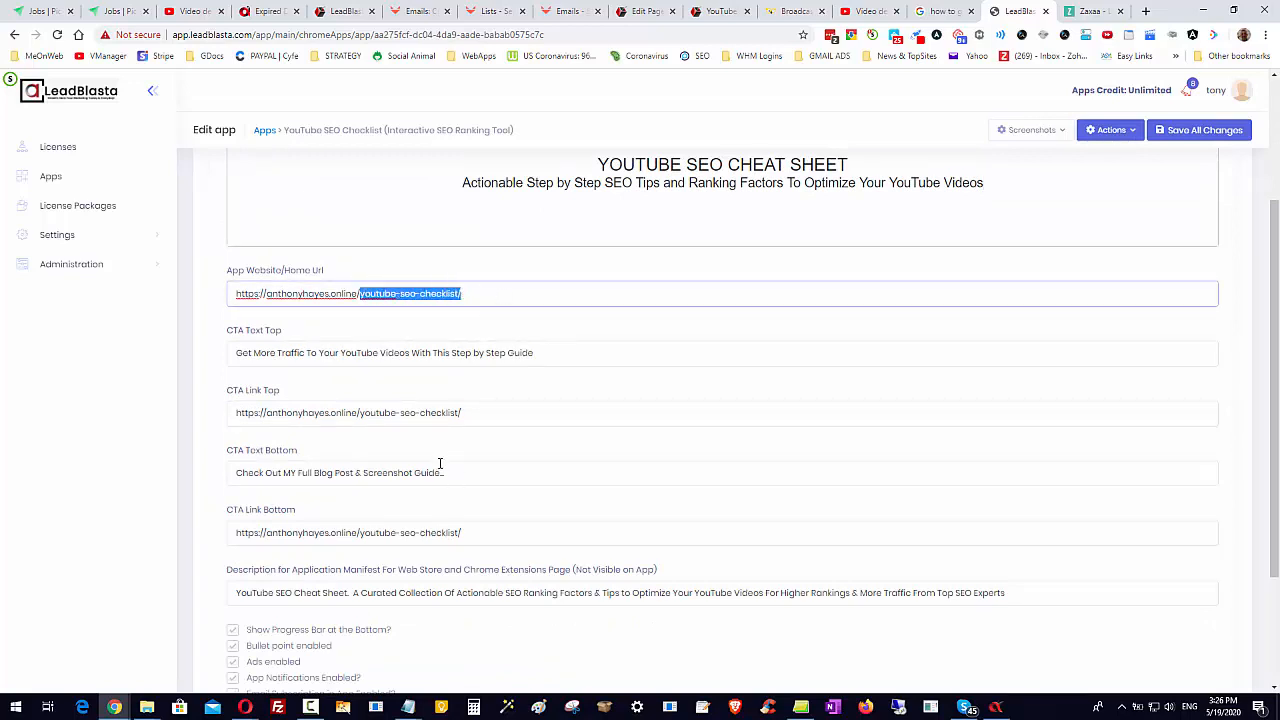
scroll(440, 463, down, 1)
scroll(436, 430, up, 1)
scroll(600, 451, down, 1)
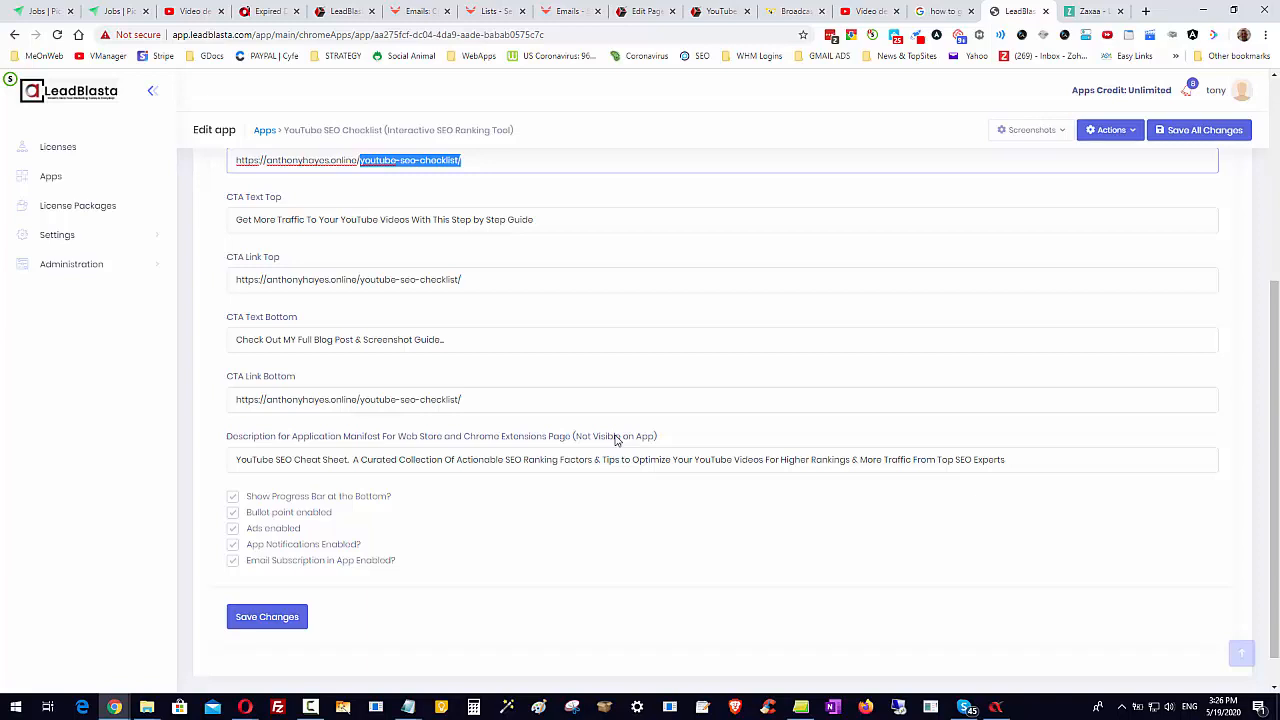
scroll(620, 300, up, 1)
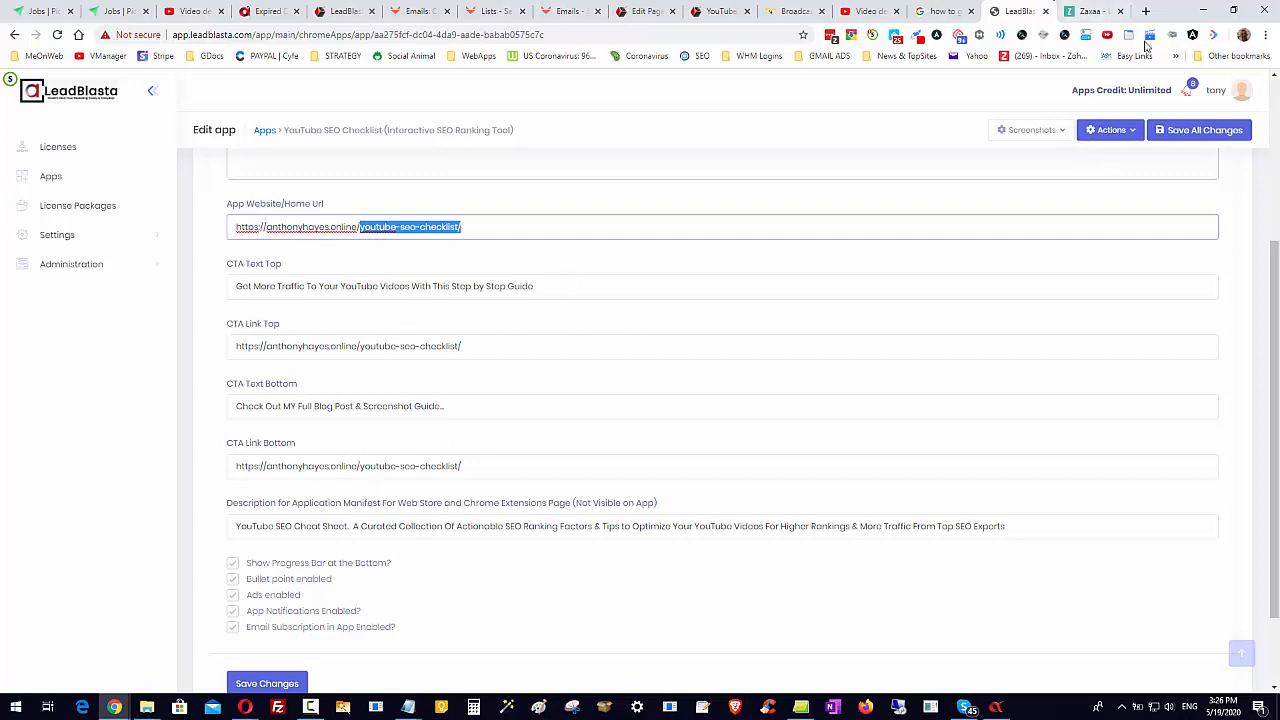
click(1193, 37)
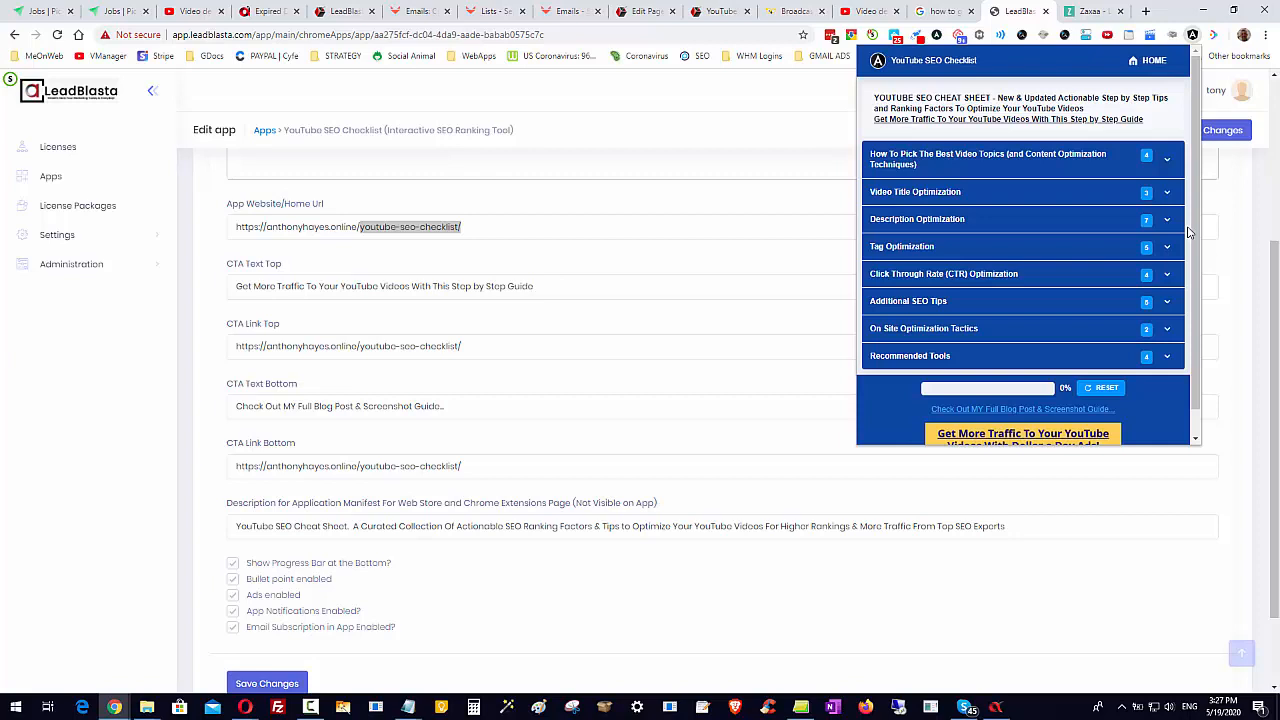
scroll(1079, 168, down, 1)
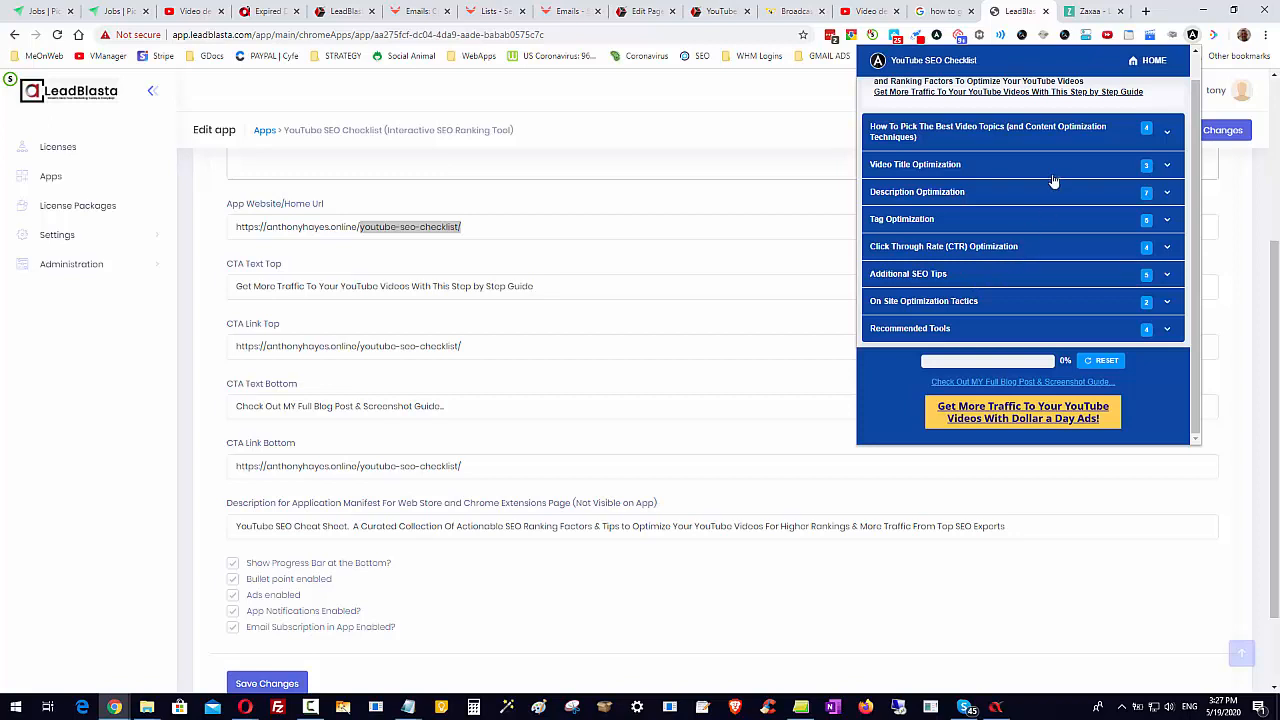
scroll(1051, 180, up, 1)
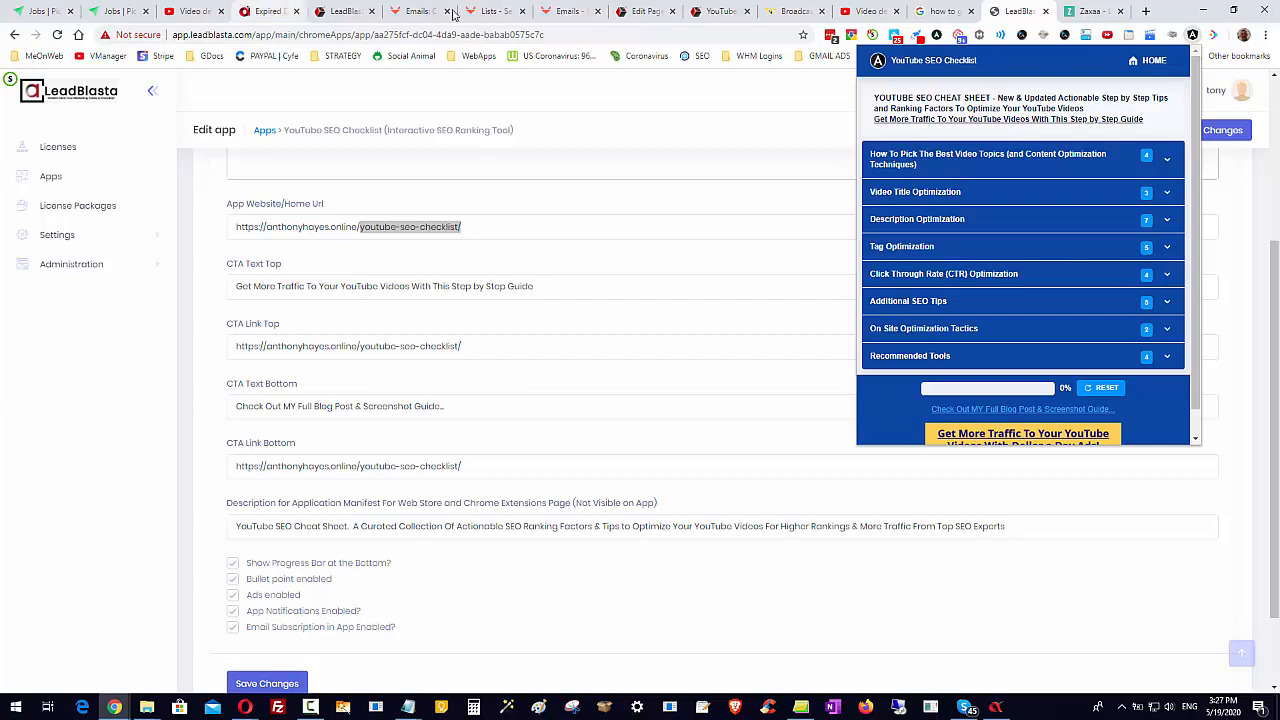
Switch to SendFox, refresh the lists page to check the YouTube SEO Checklist subscribers, and glance at the BirdSend contacts and scheduled email
click(496, 12)
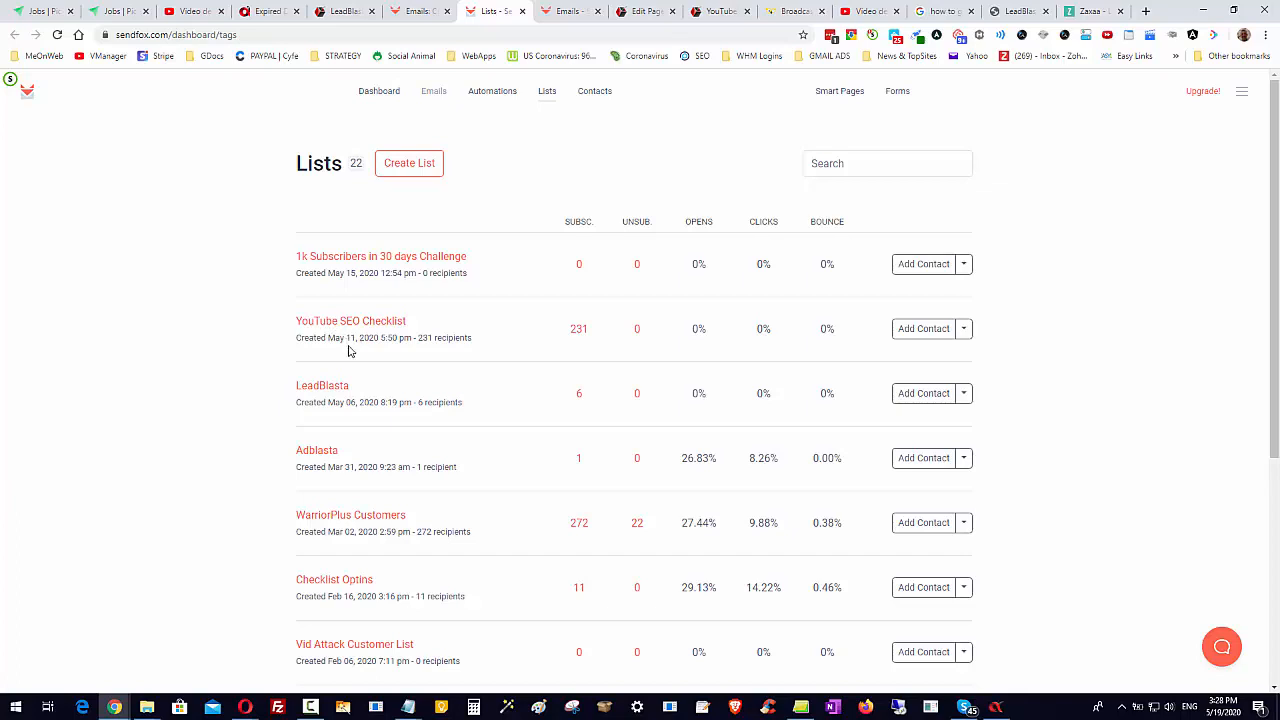
click(58, 36)
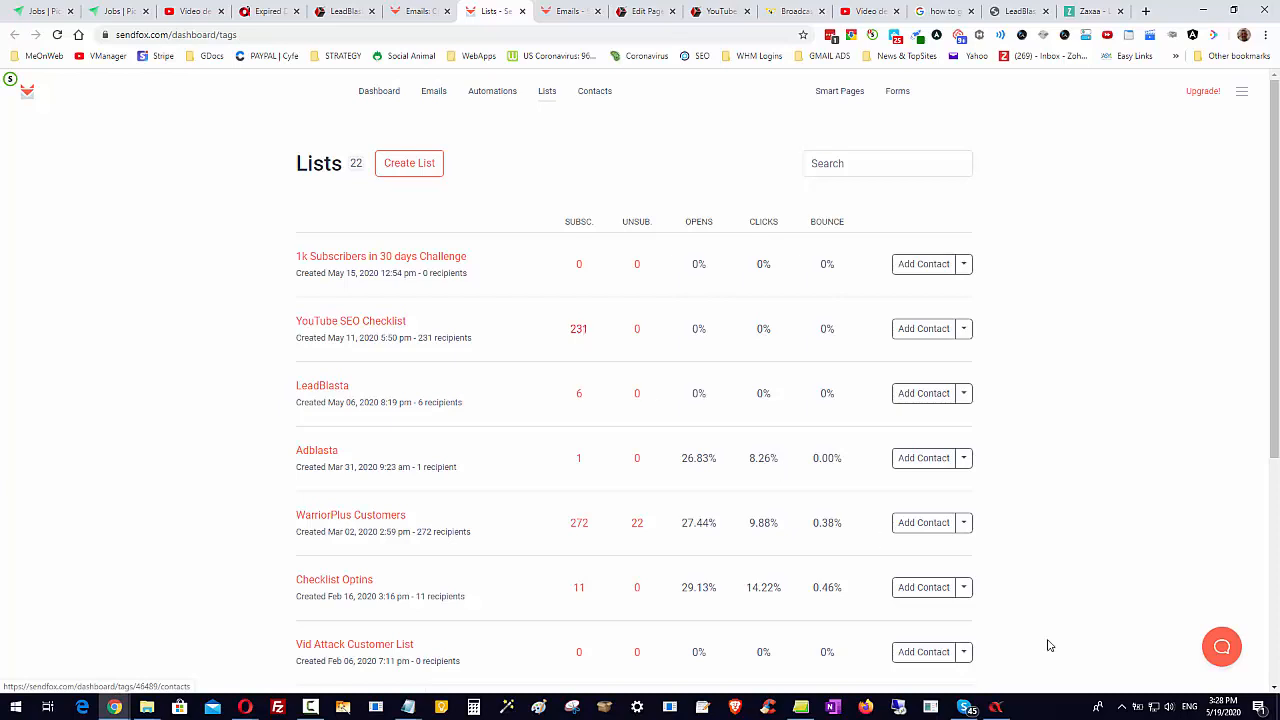
mouse_move(1225, 712)
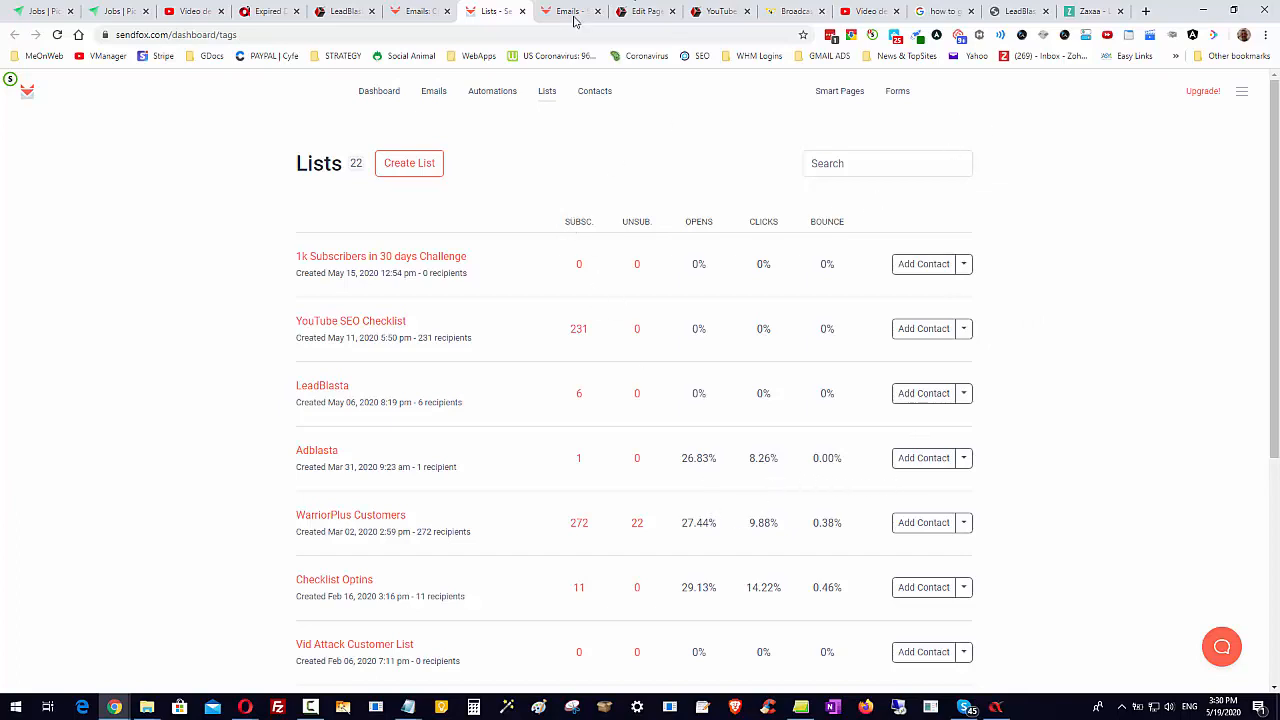
click(777, 11)
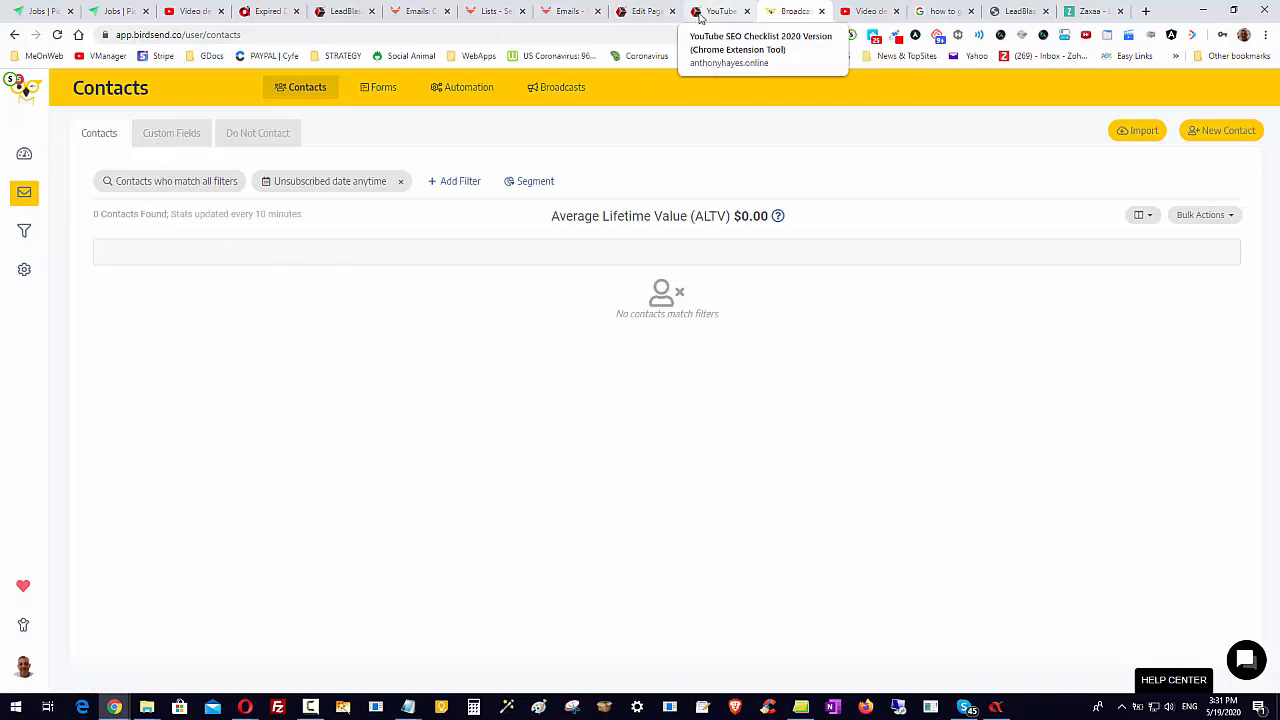
click(418, 12)
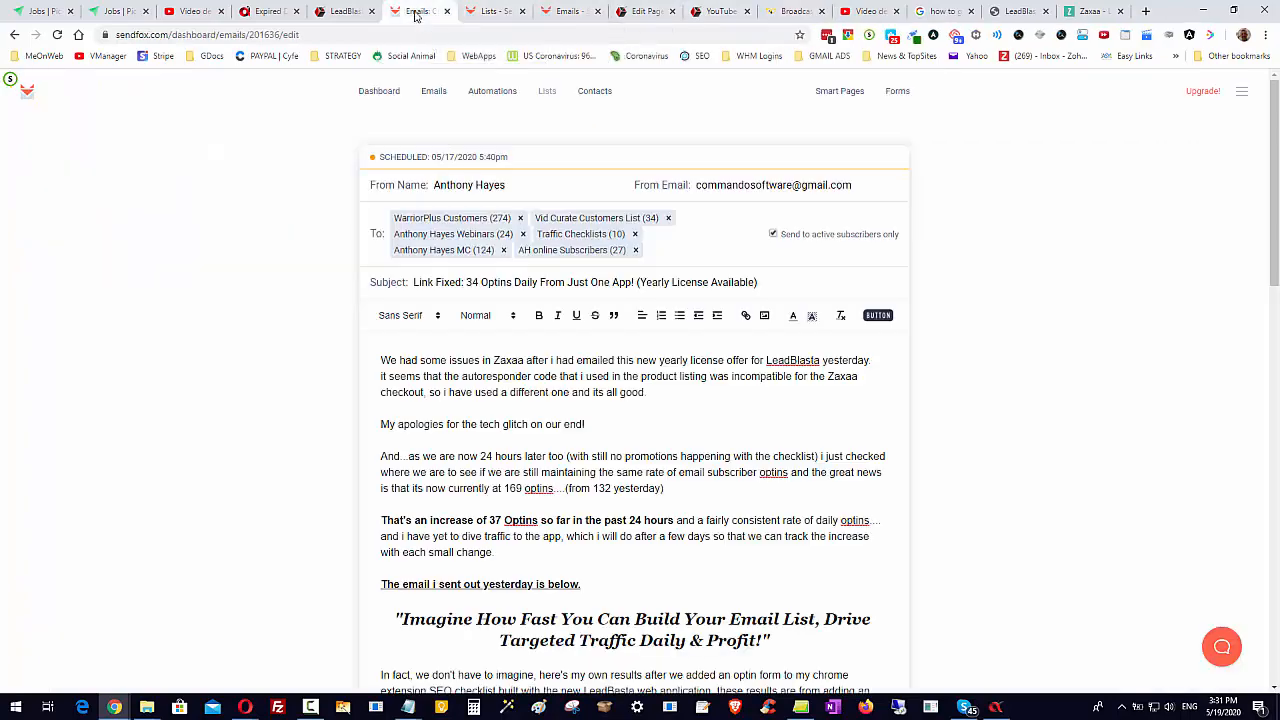
click(488, 11)
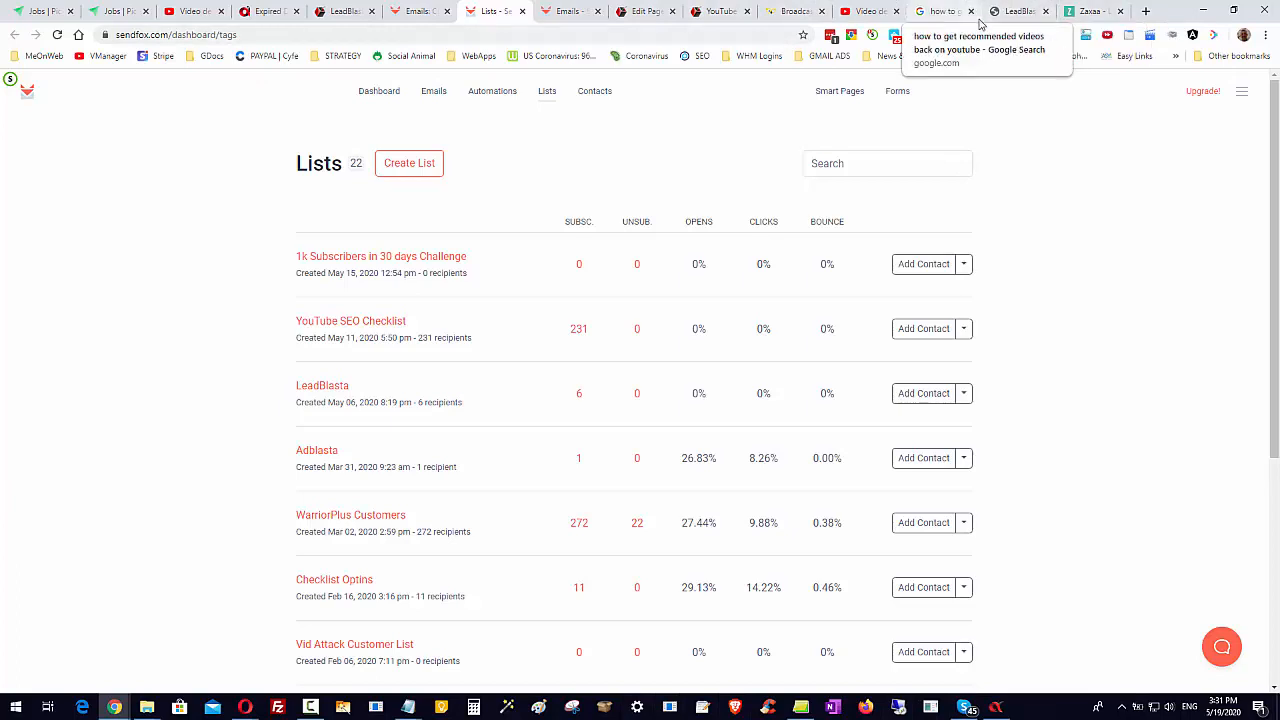
Return to the LeadBlasta app editor, examine the CTA links and bottom ad in the extension popup, and review the app's option checkboxes
click(1002, 13)
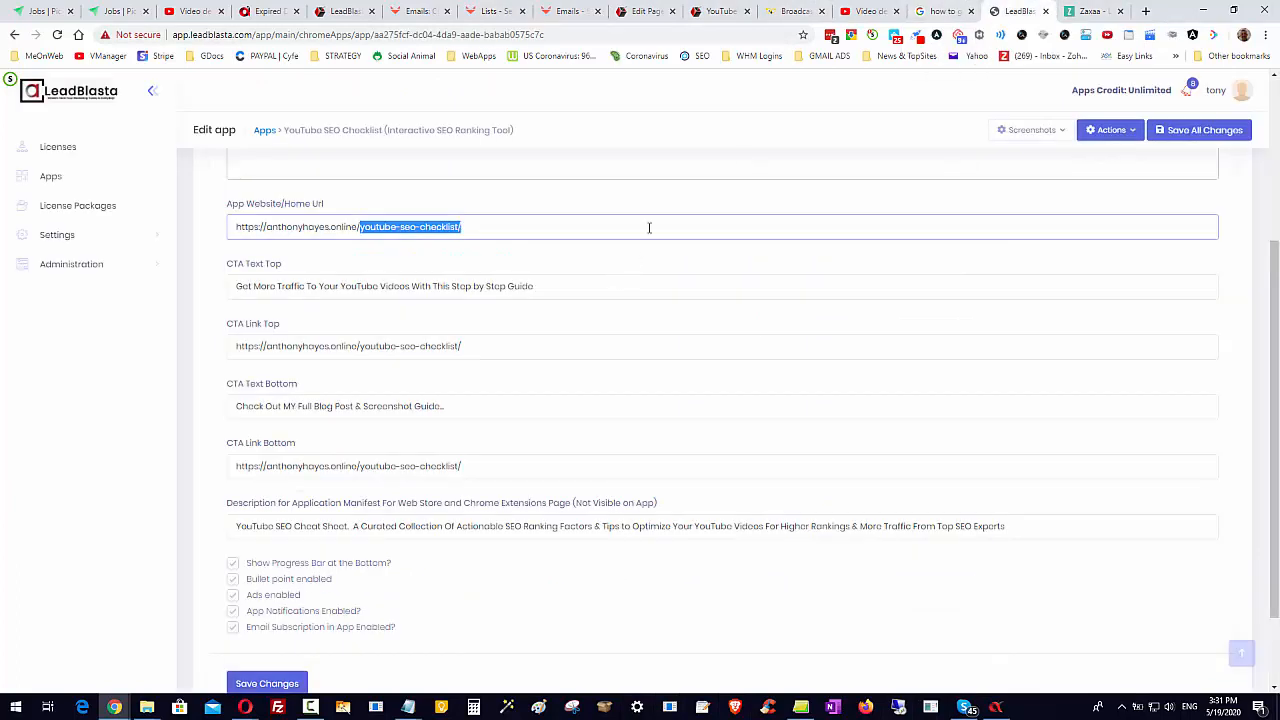
click(630, 252)
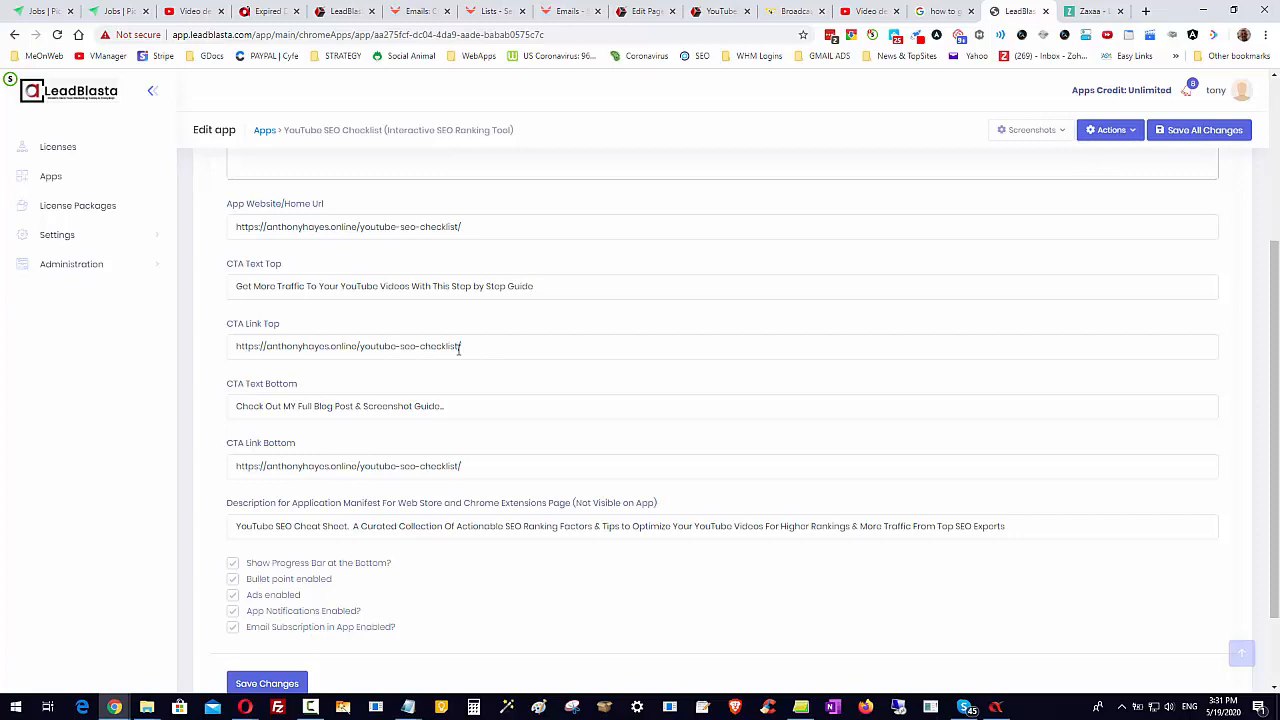
click(1193, 36)
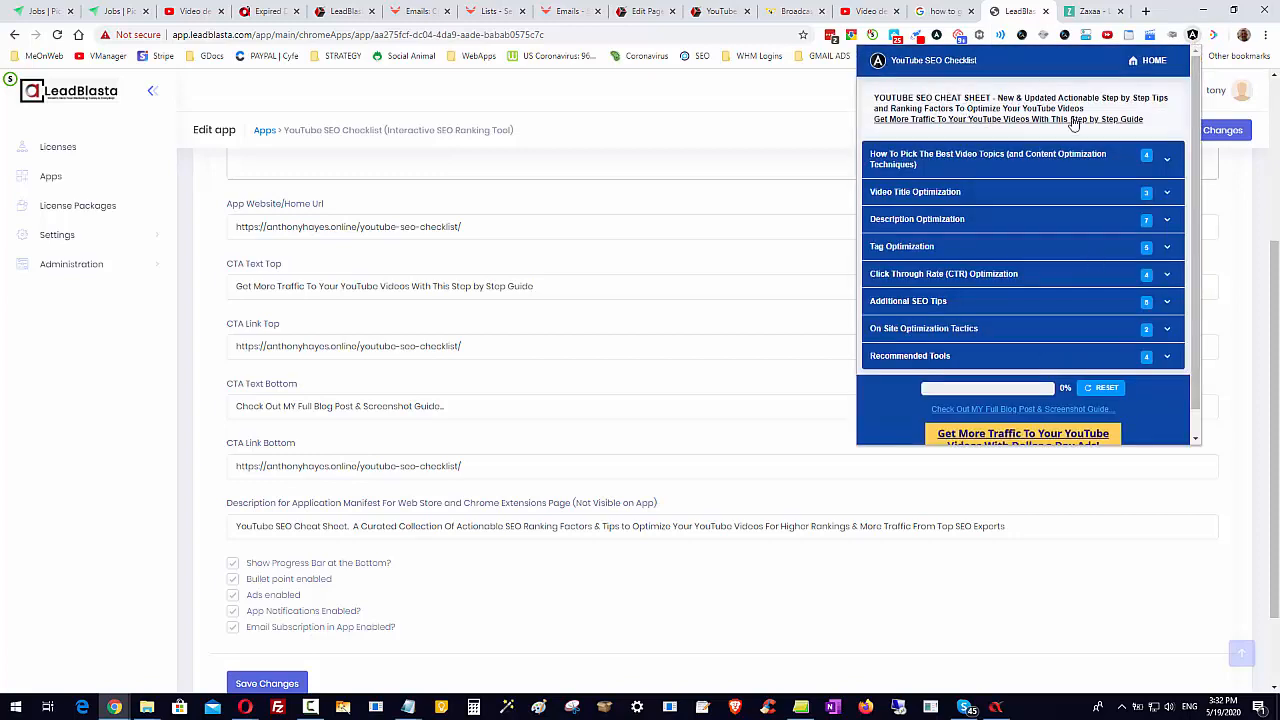
scroll(1045, 120, down, 1)
scroll(1045, 120, up, 1)
scroll(1048, 296, down, 1)
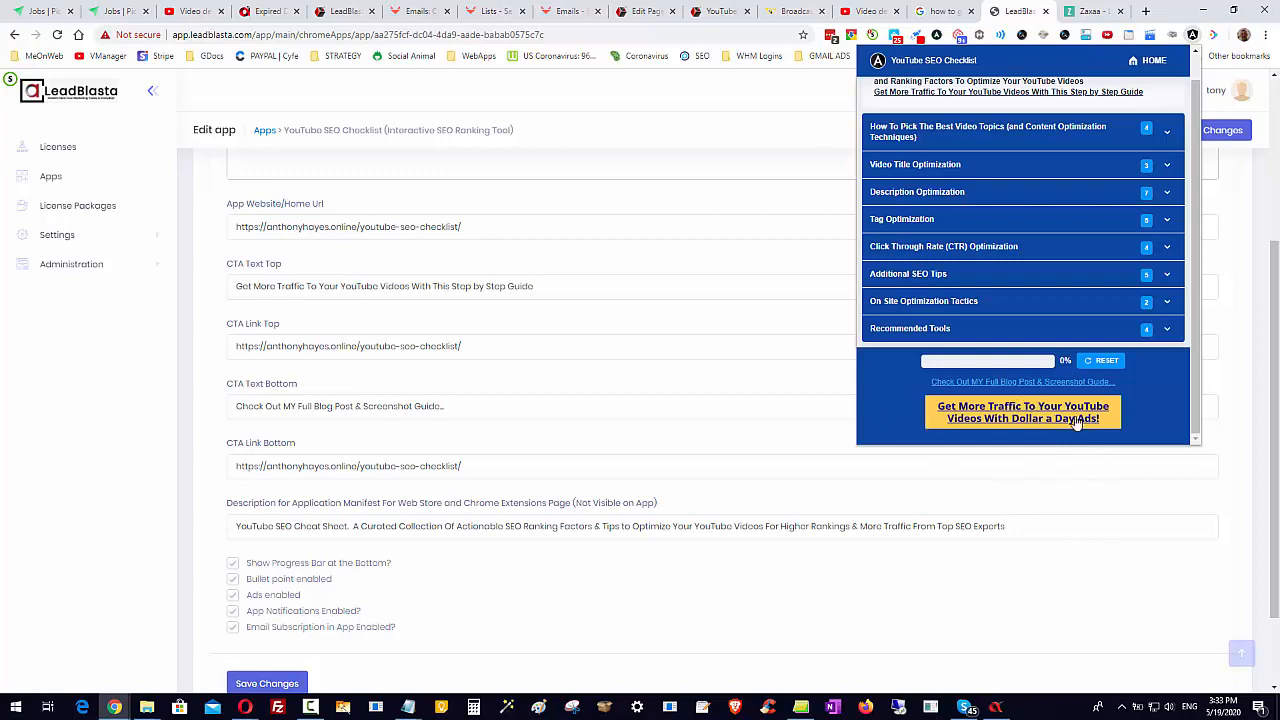
click(1140, 555)
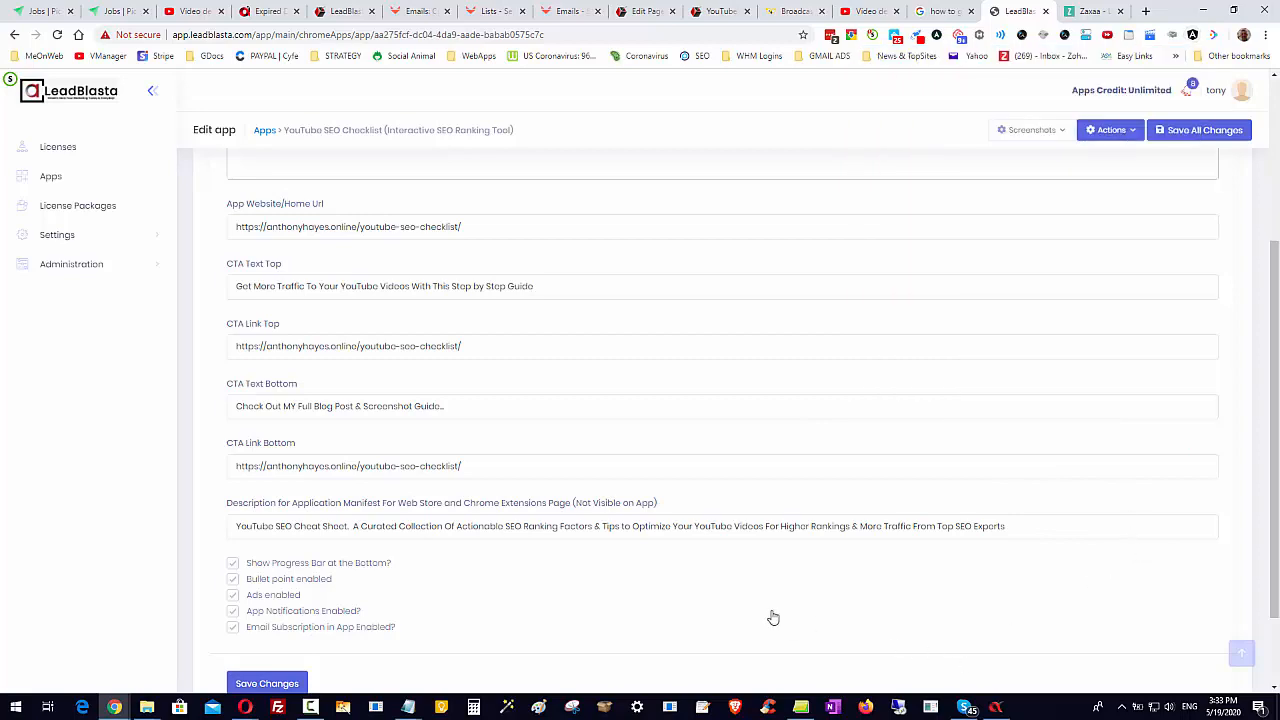
scroll(771, 616, up, 1)
scroll(771, 616, down, 2)
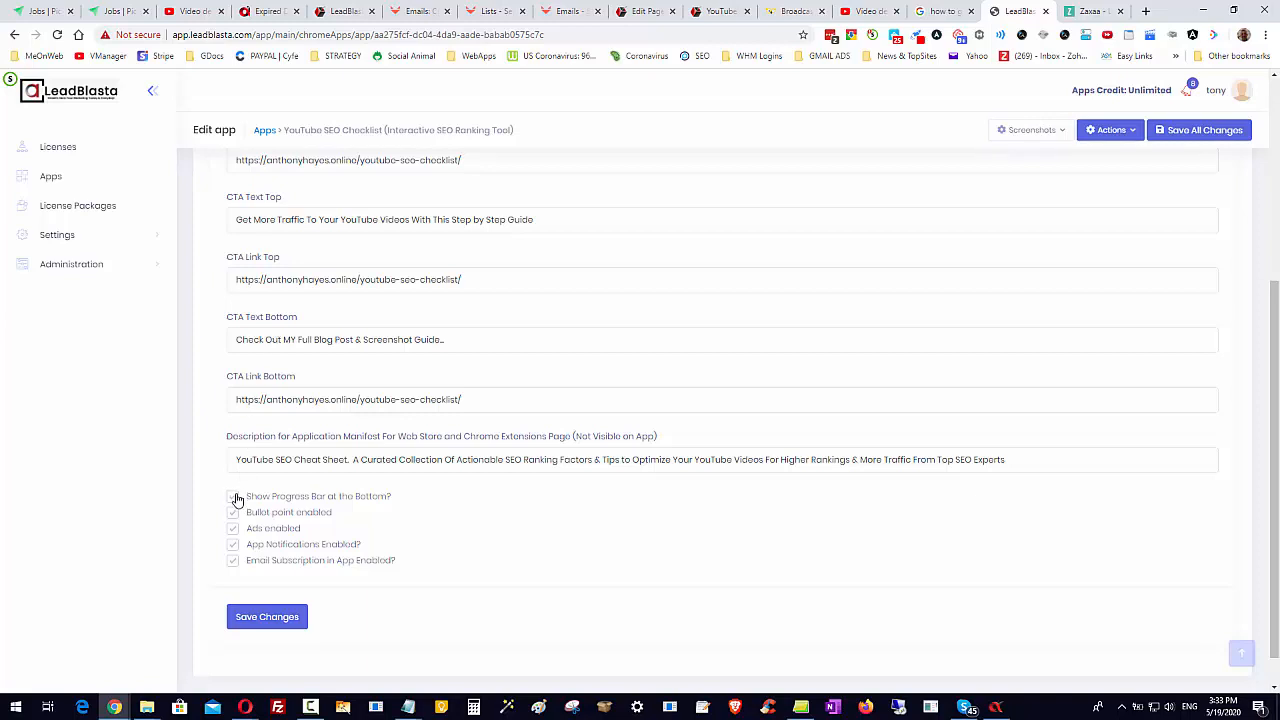
In the manifest description, move "From Top SEO Experts" to directly after "Tips" and insert "Help" before "Optimize"
drag(233, 459, 1018, 448)
click(1020, 452)
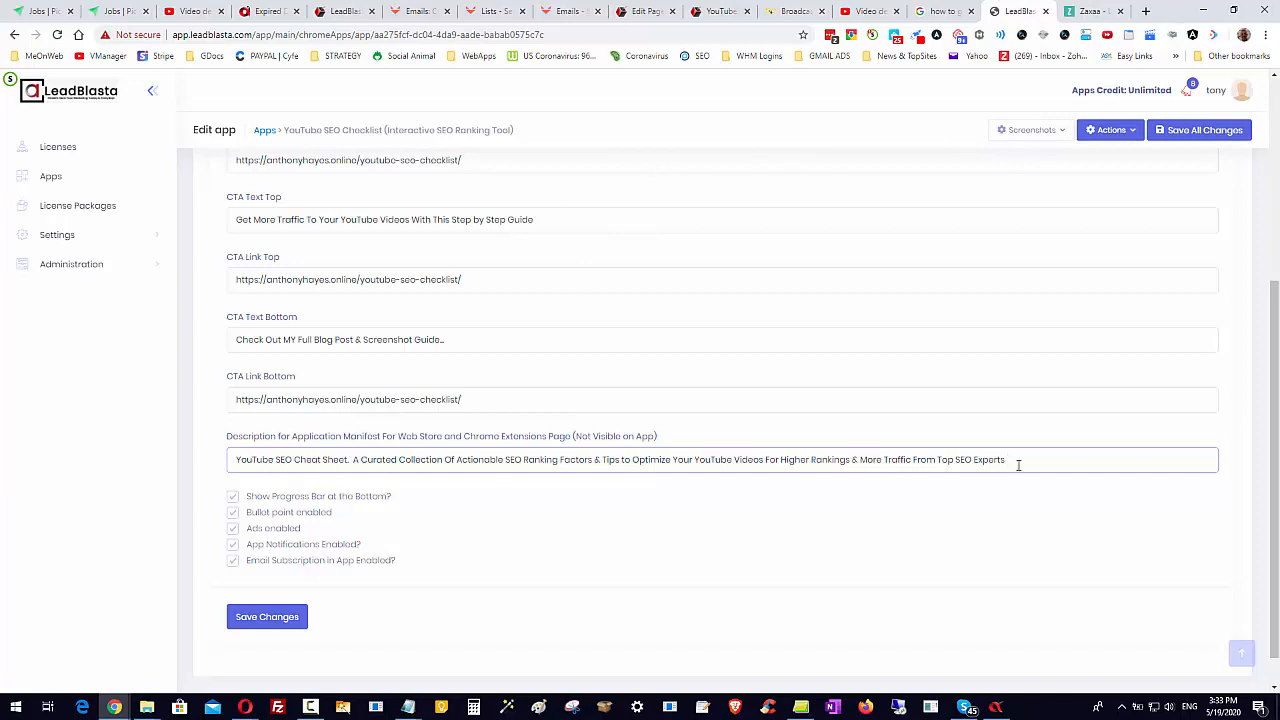
drag(1012, 463, 166, 469)
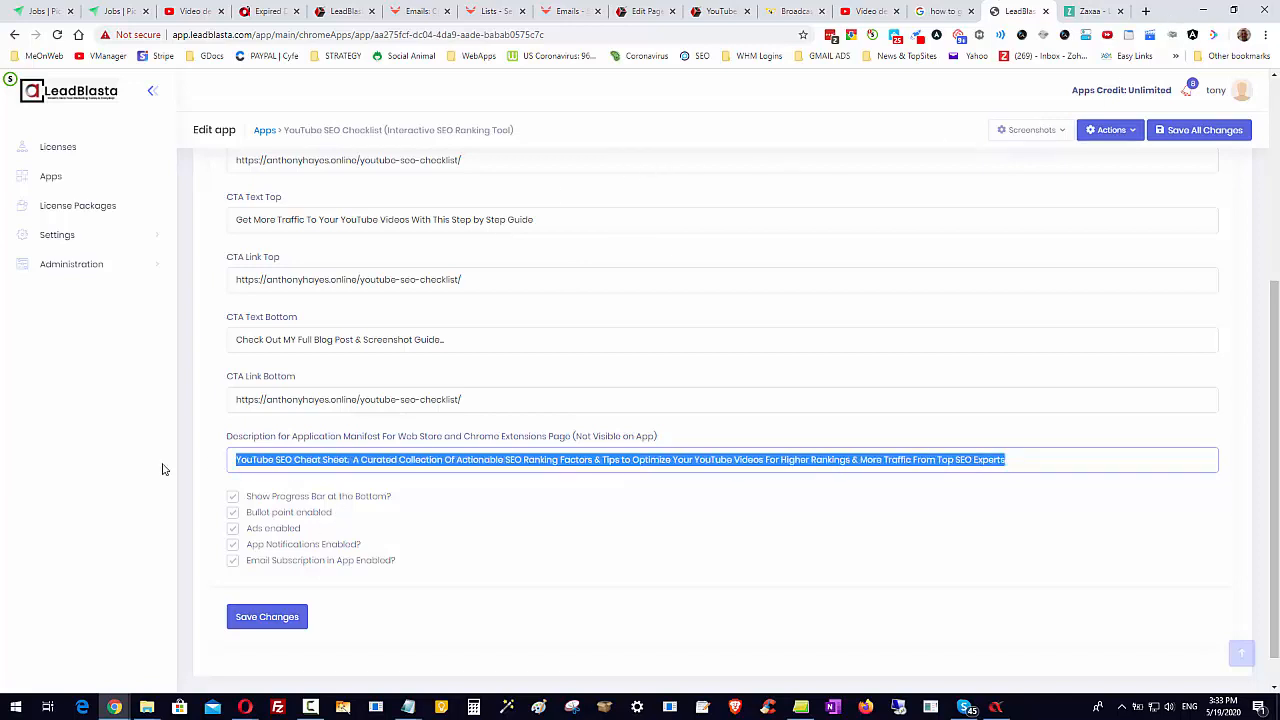
click(620, 459)
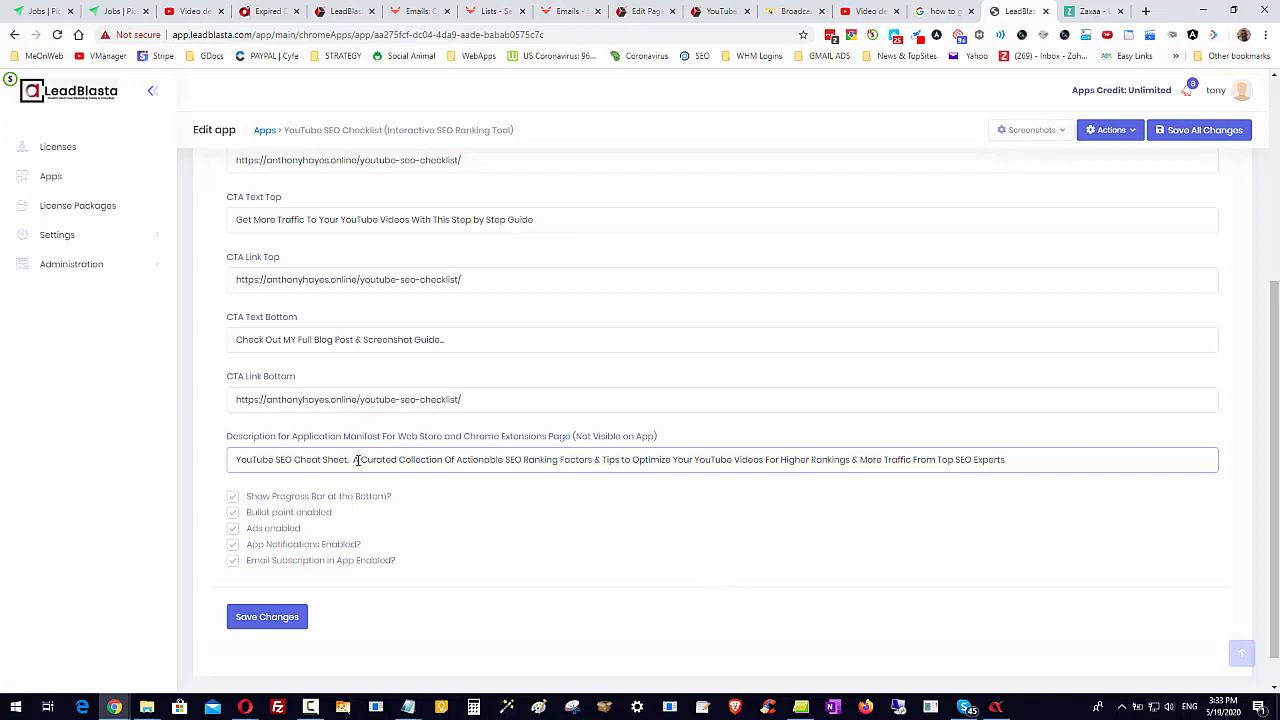
drag(356, 460, 392, 460)
click(418, 460)
drag(1005, 459, 912, 459)
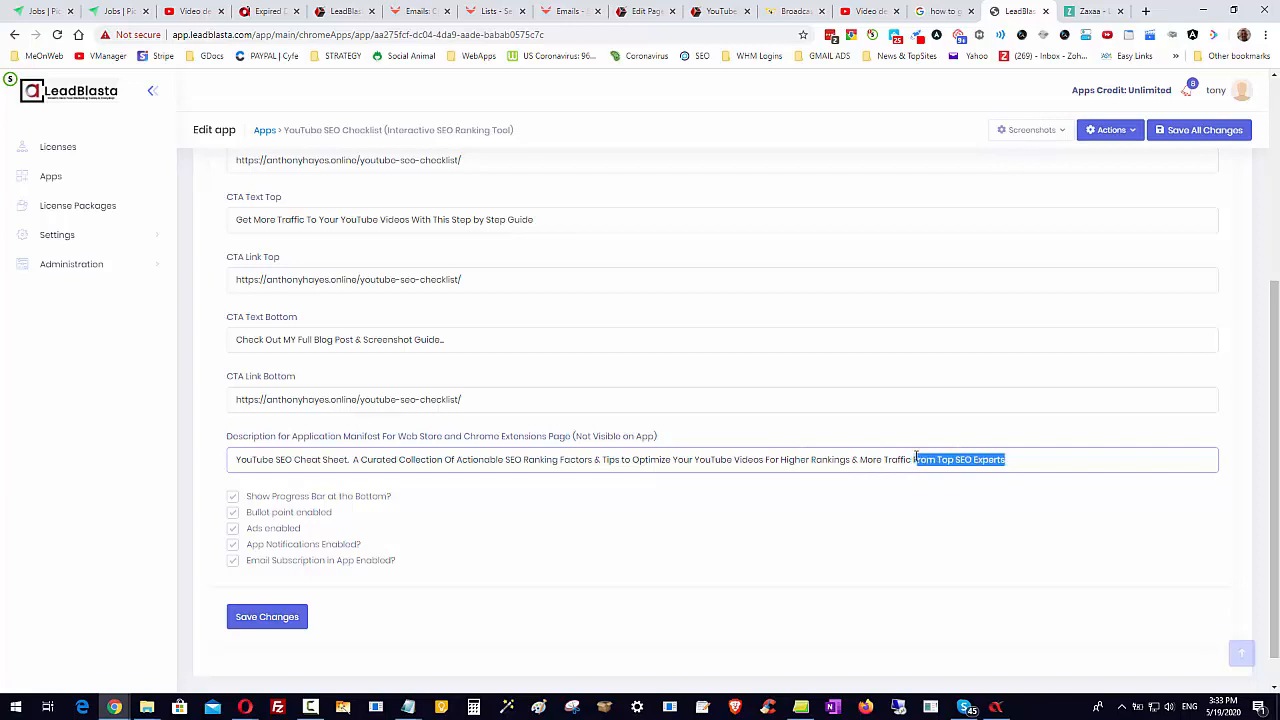
right_click(915, 455)
click(950, 490)
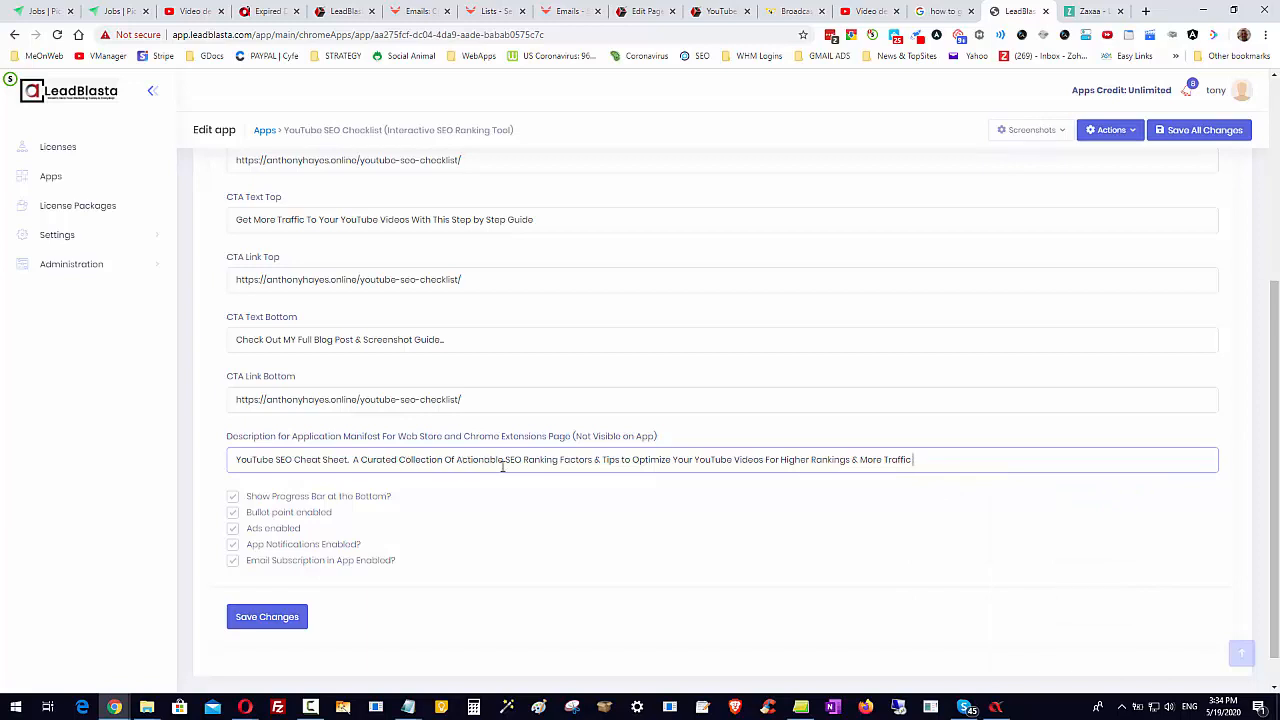
click(622, 460)
text(From Top SEO Experts)
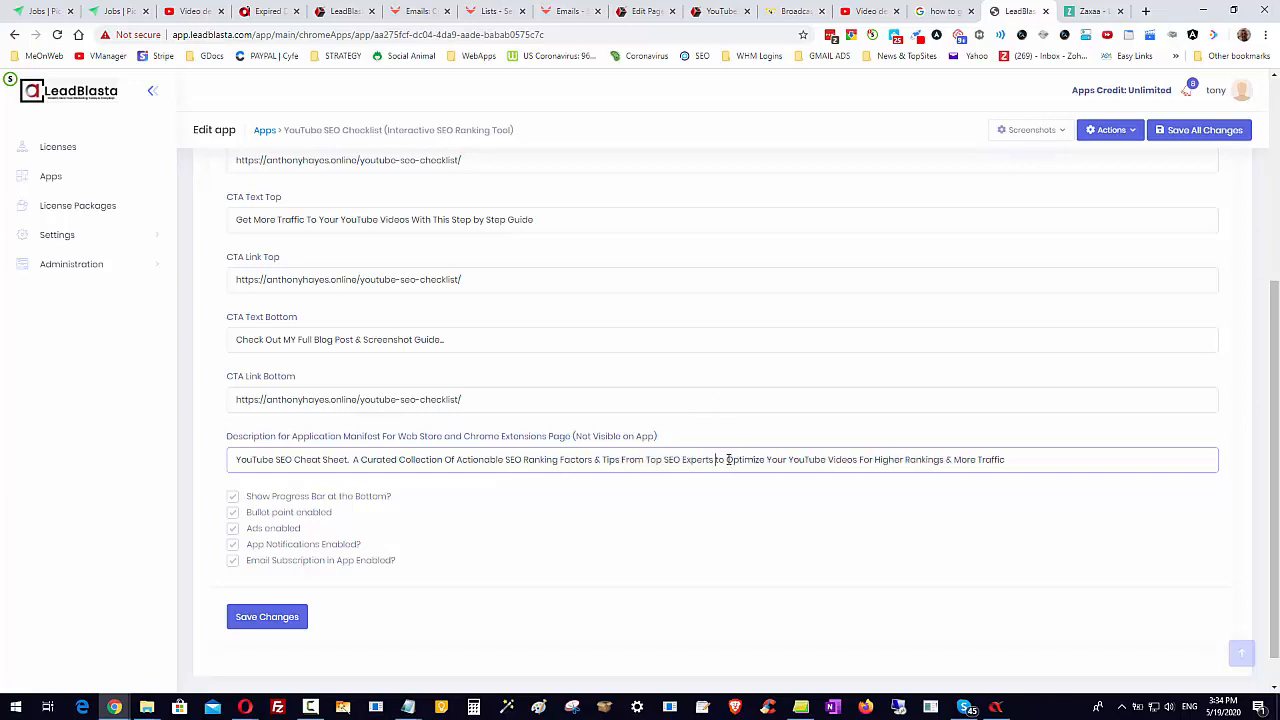
key(ctrl+Right)
text(Help)
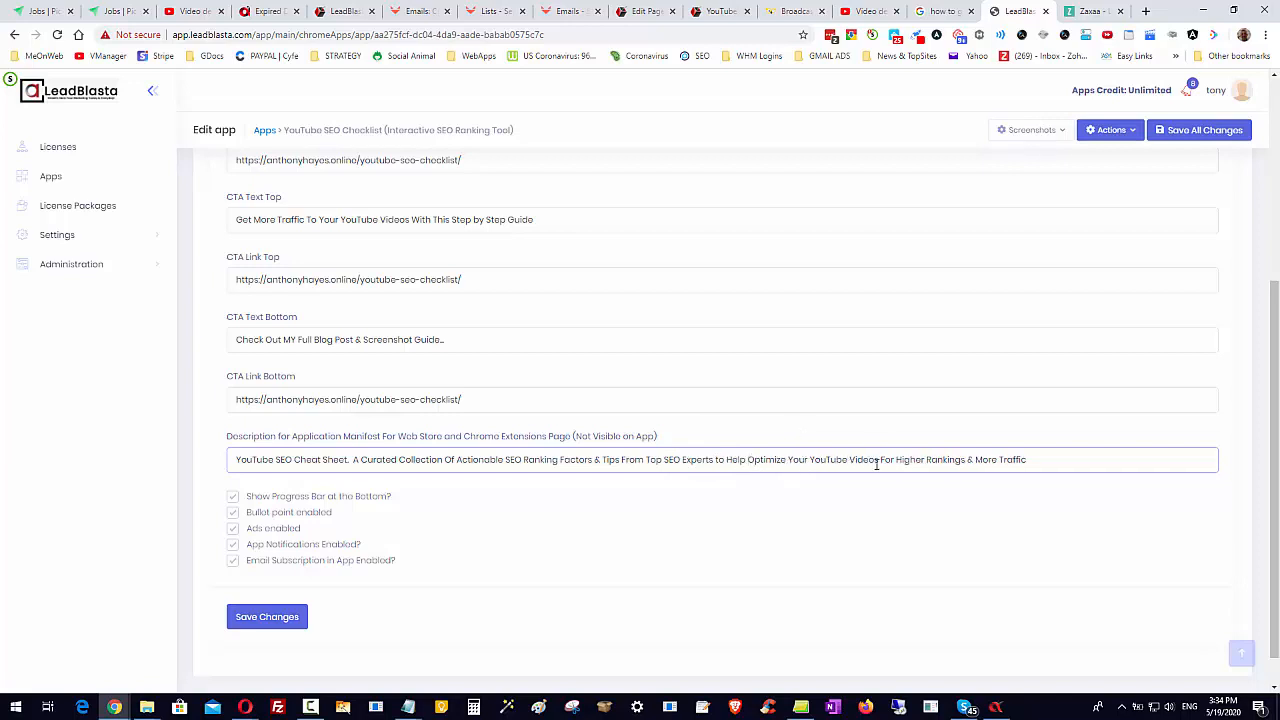
Remove "& More Traffic" from the end of the manifest description and re-enable the option showing the progress bar at the bottom
click(967, 460)
drag(967, 460, 1071, 462)
key(BackSpace)
click(1019, 504)
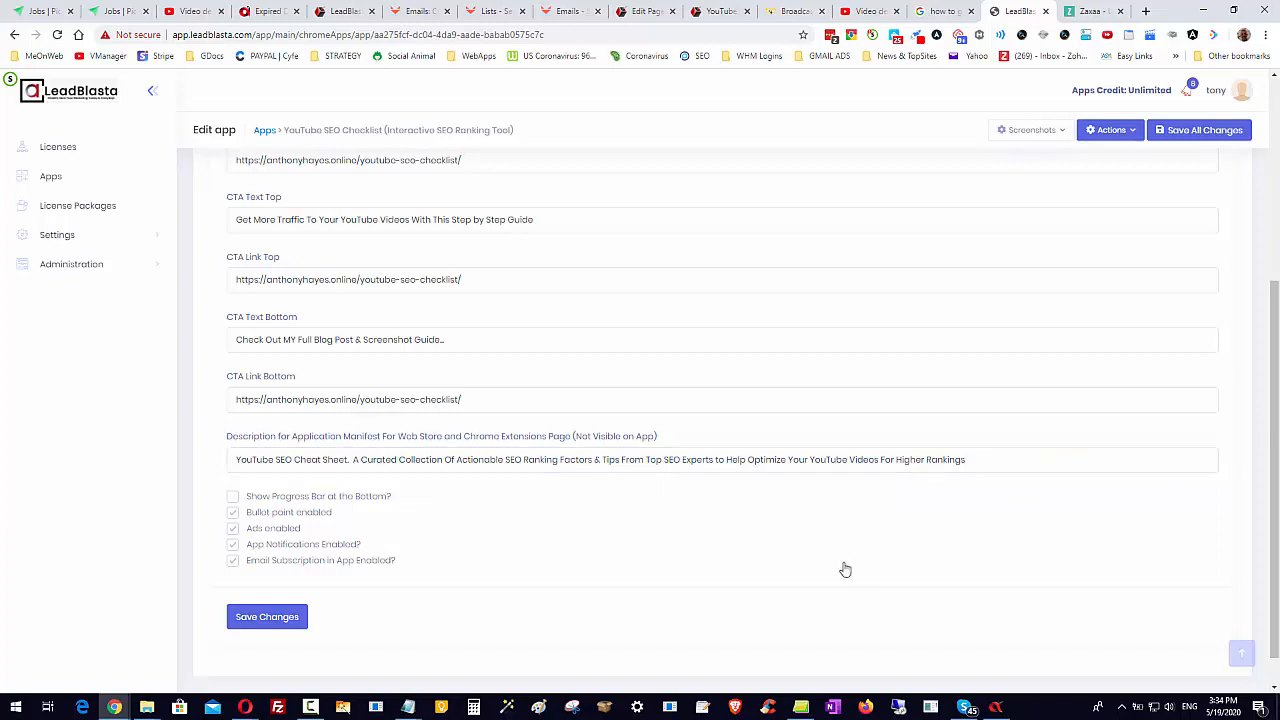
click(233, 499)
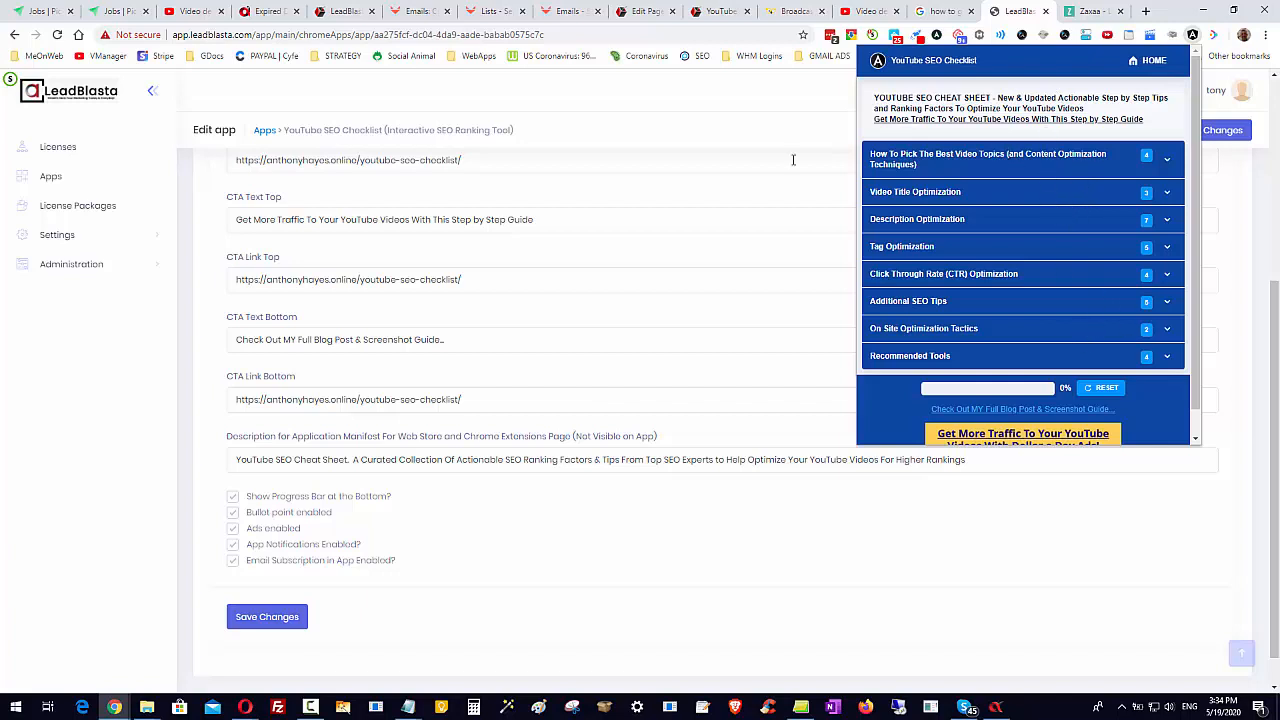
Open Keyword Keg's Keyword Finder in a new browser tab and glance at the YouTube SEO Checklist extension popup
click(1144, 11)
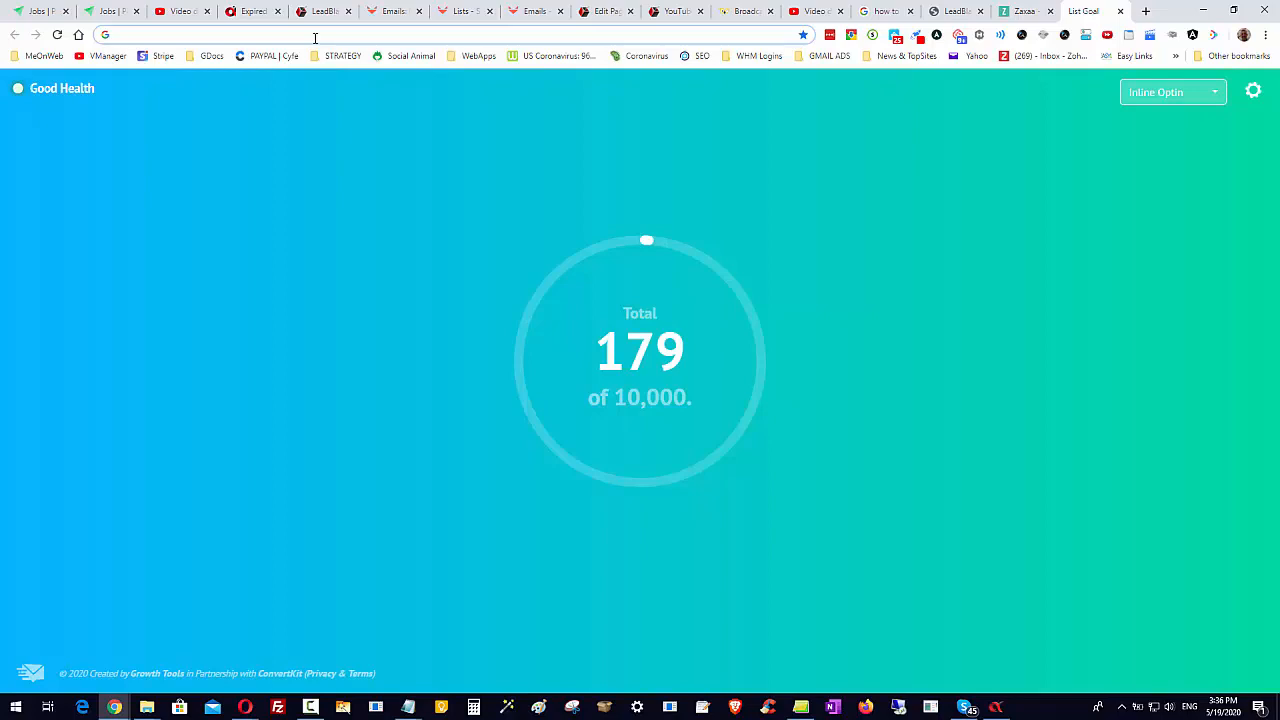
text(heyword)
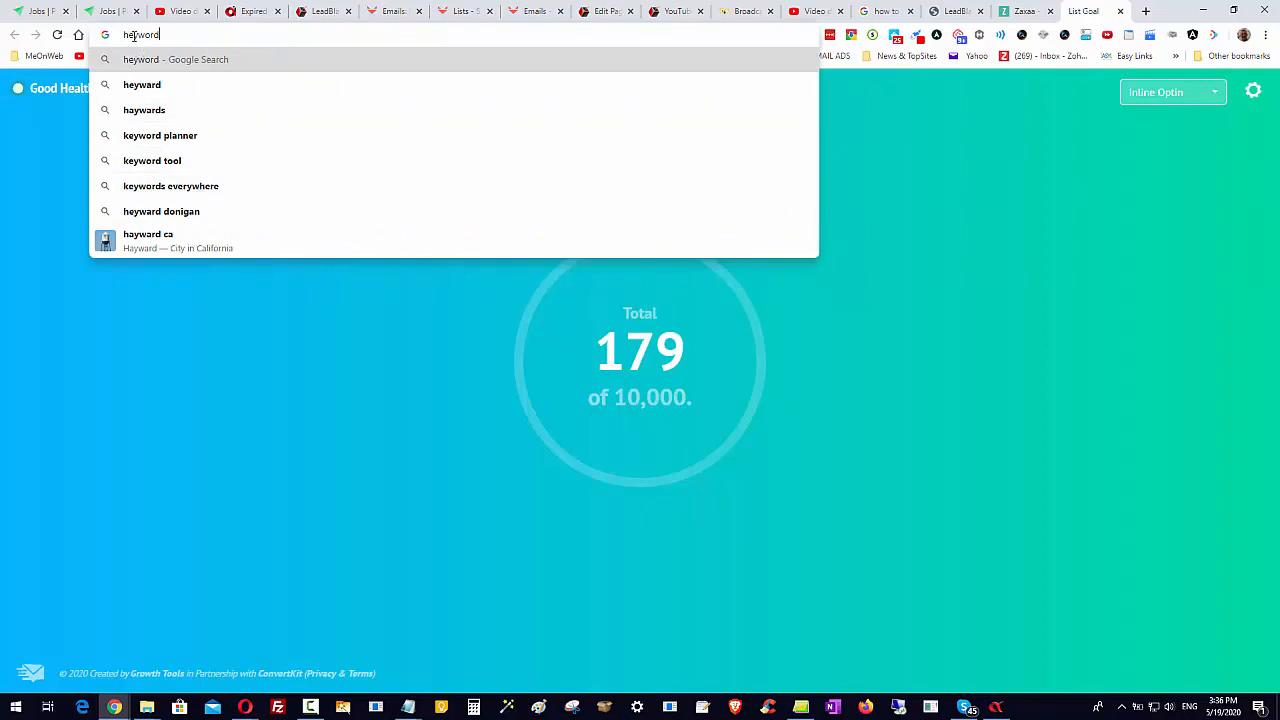
click(128, 35)
key(BackSpace)
text(k)
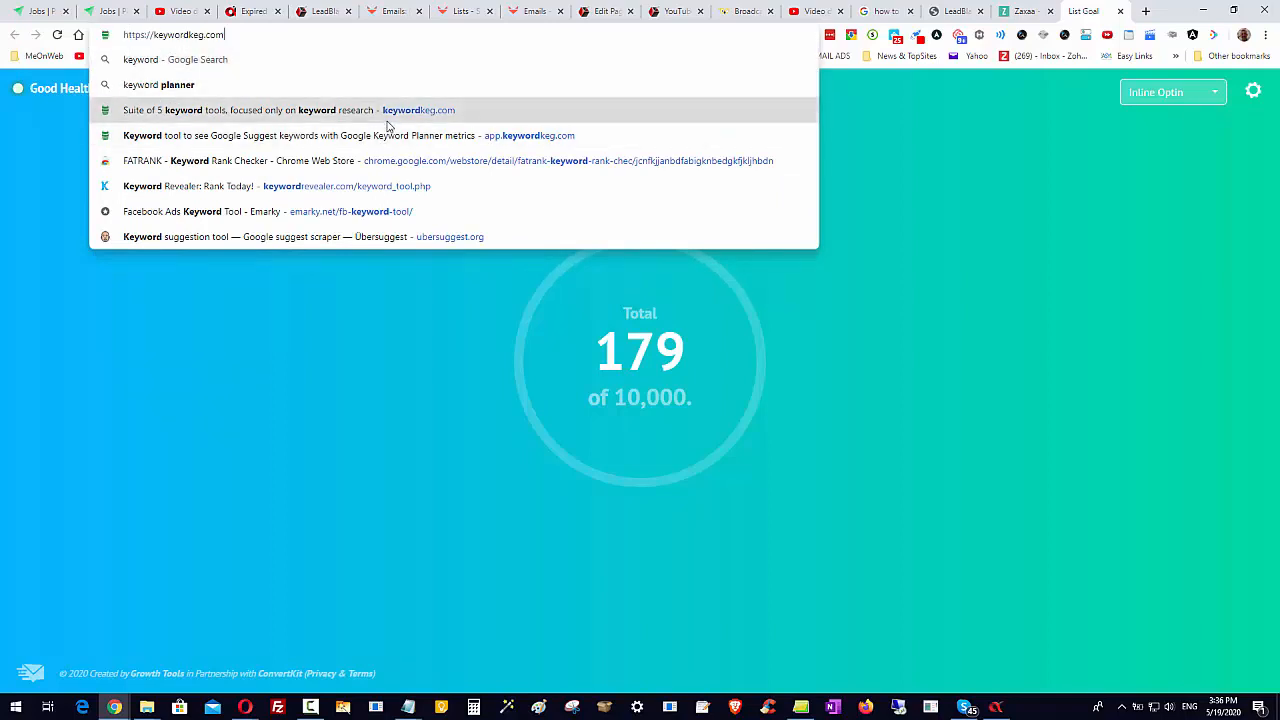
click(390, 113)
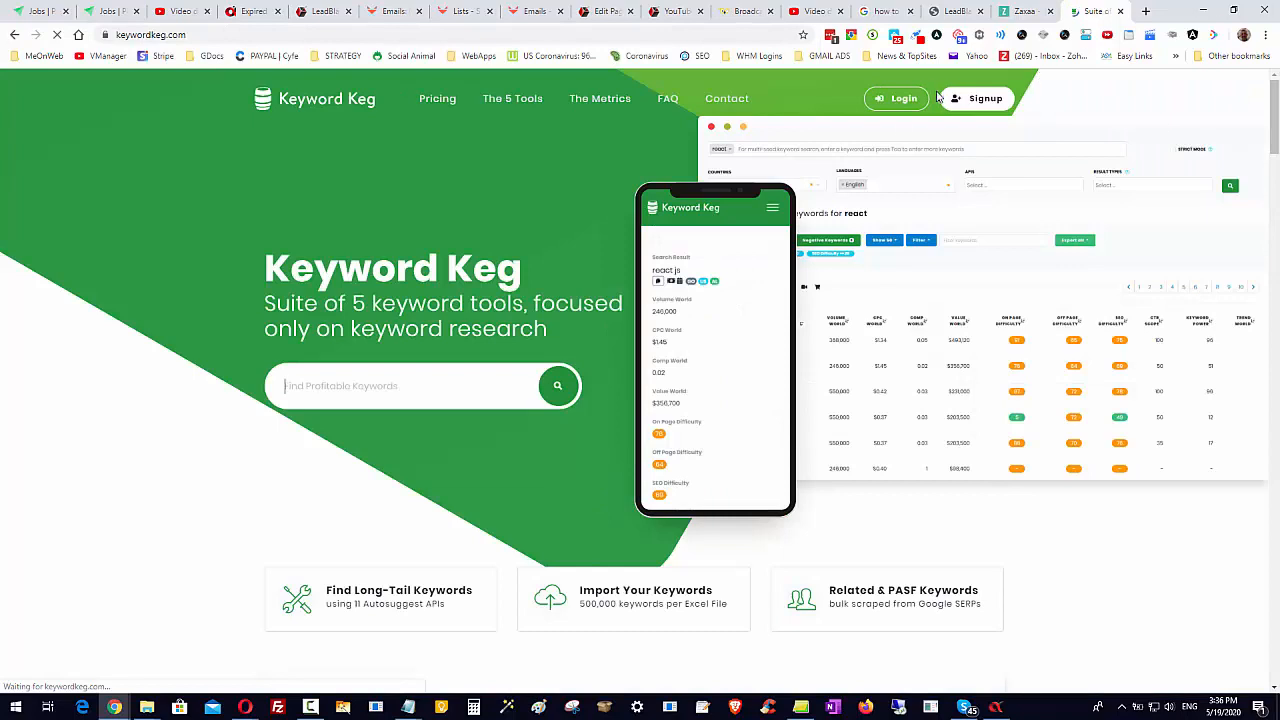
click(897, 104)
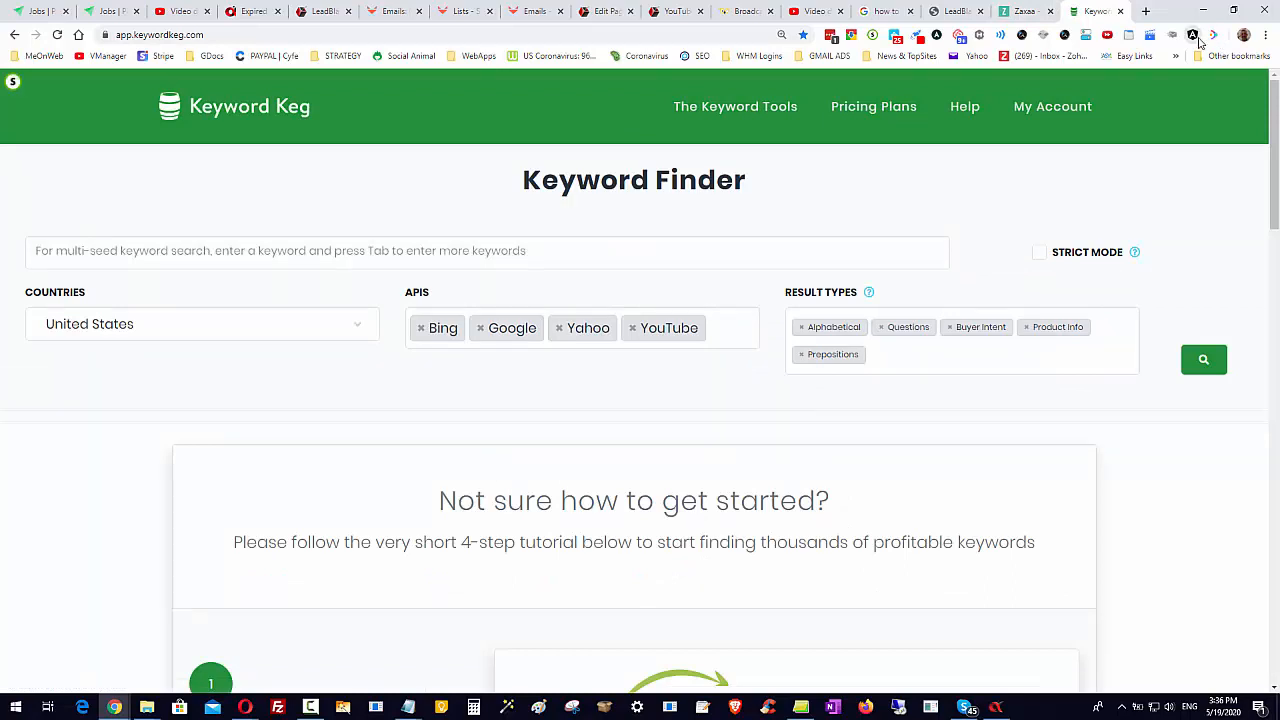
click(1194, 36)
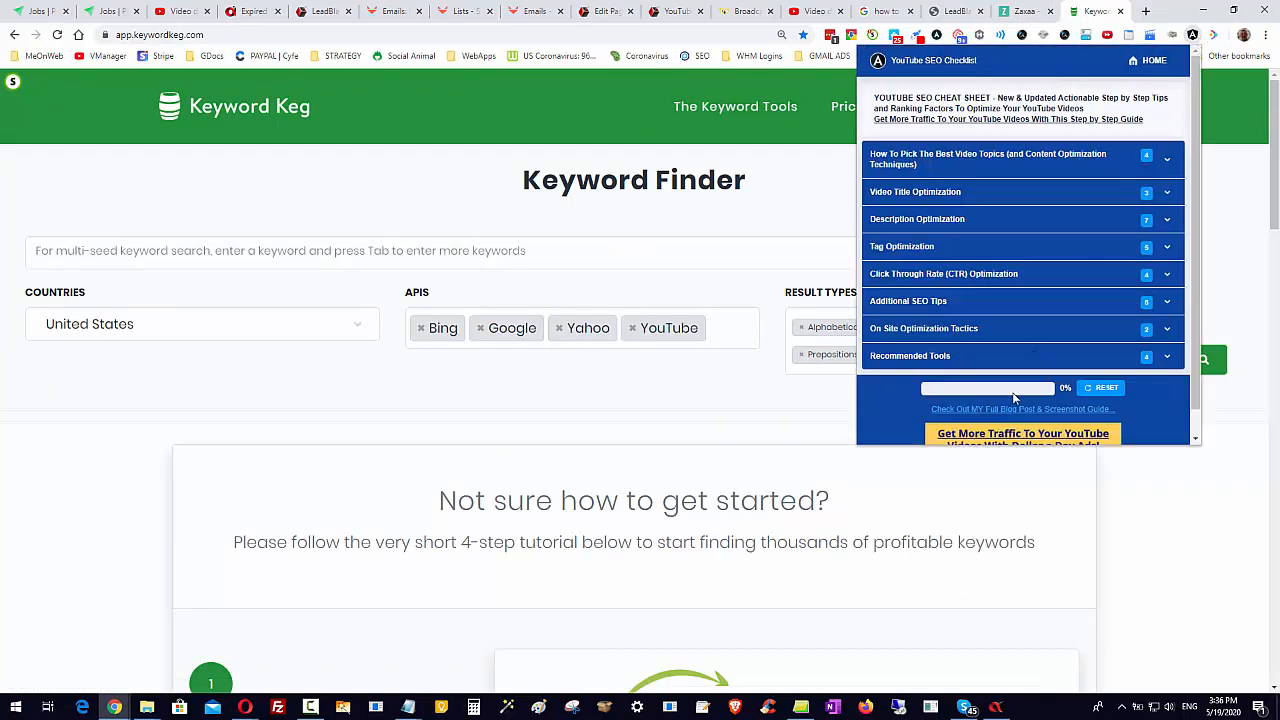
click(1195, 549)
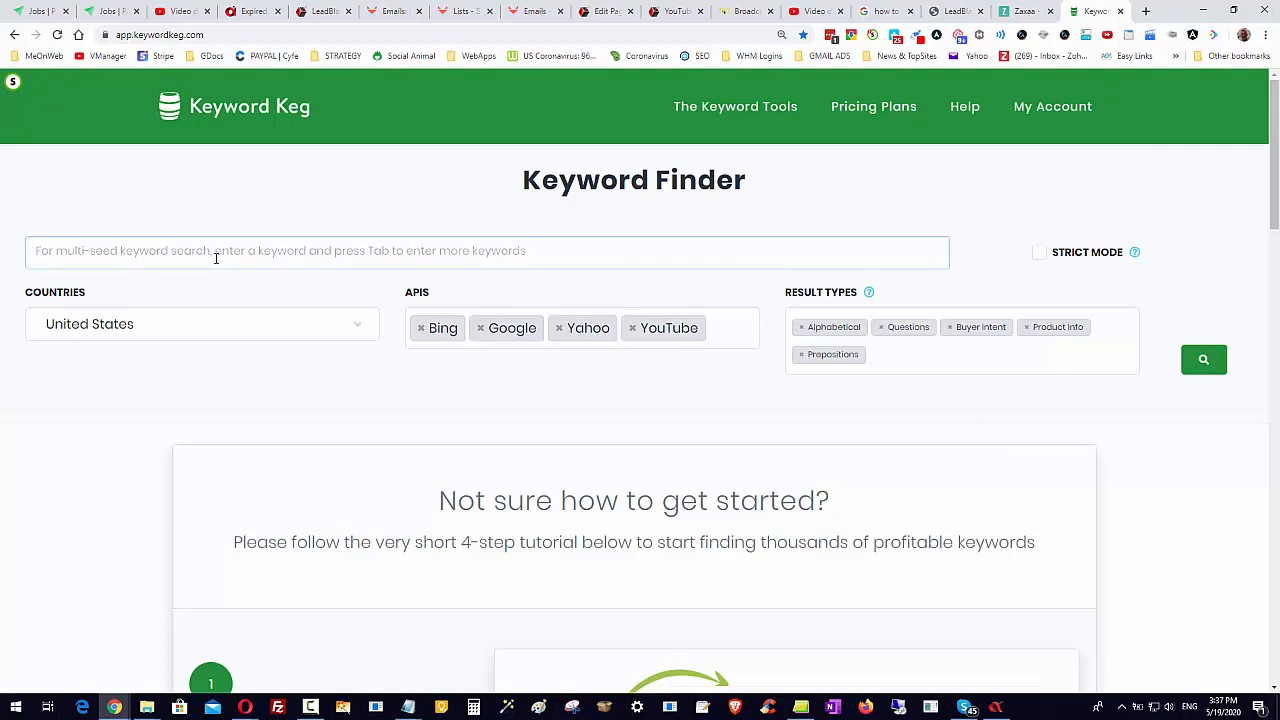
Add "clickfunnels" and "clickfunnels review" as seed keywords in the Keyword Finder
text(click)
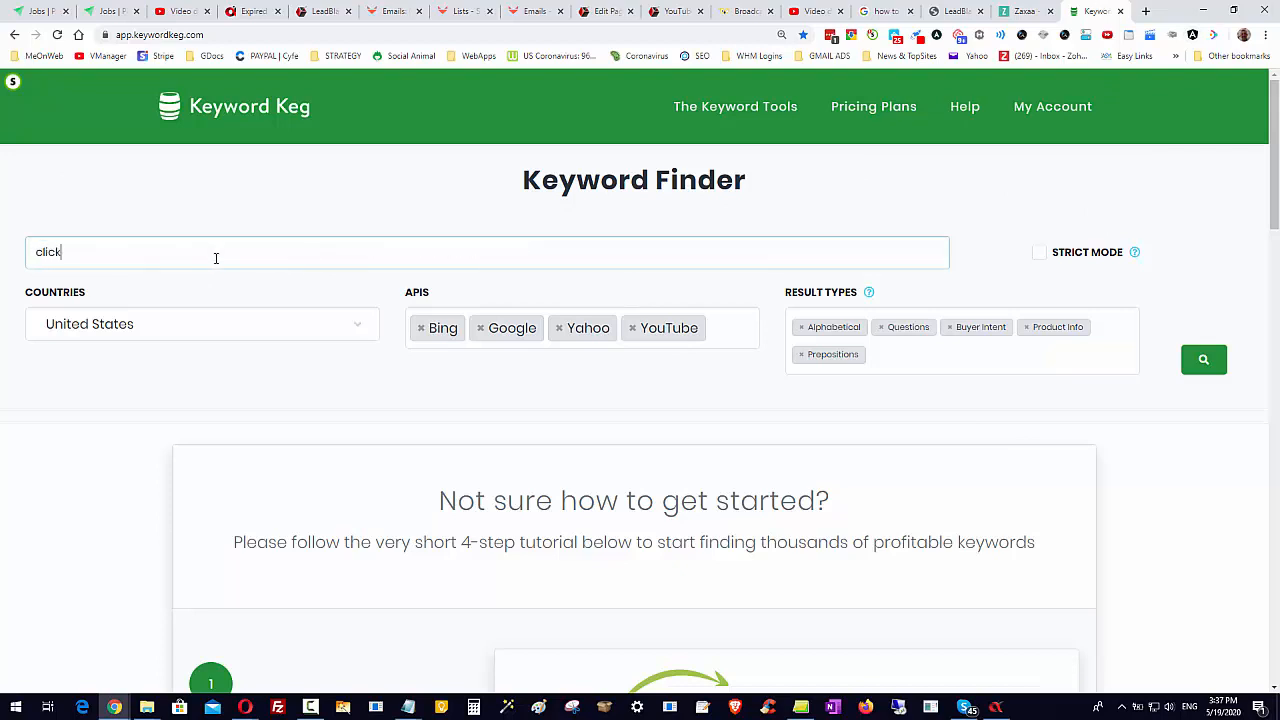
text(funnels)
key(Return)
text(clickfunn)
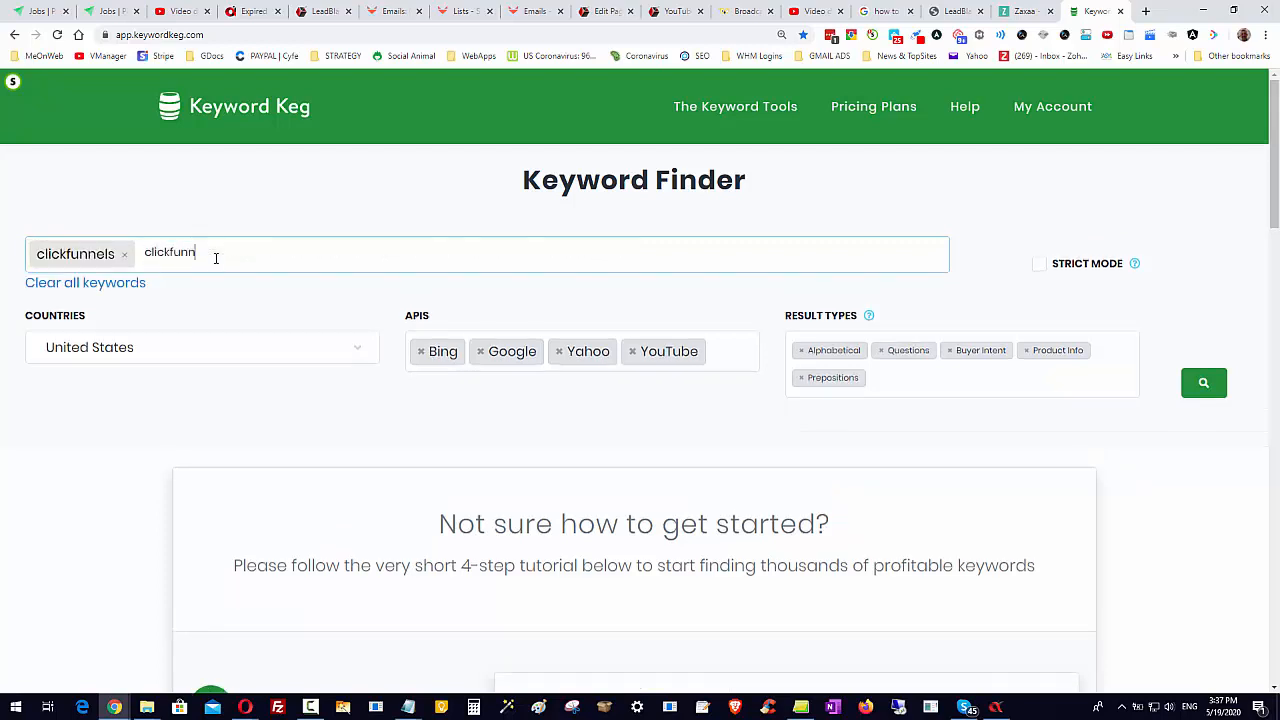
text(els sofiew)
key(Return)
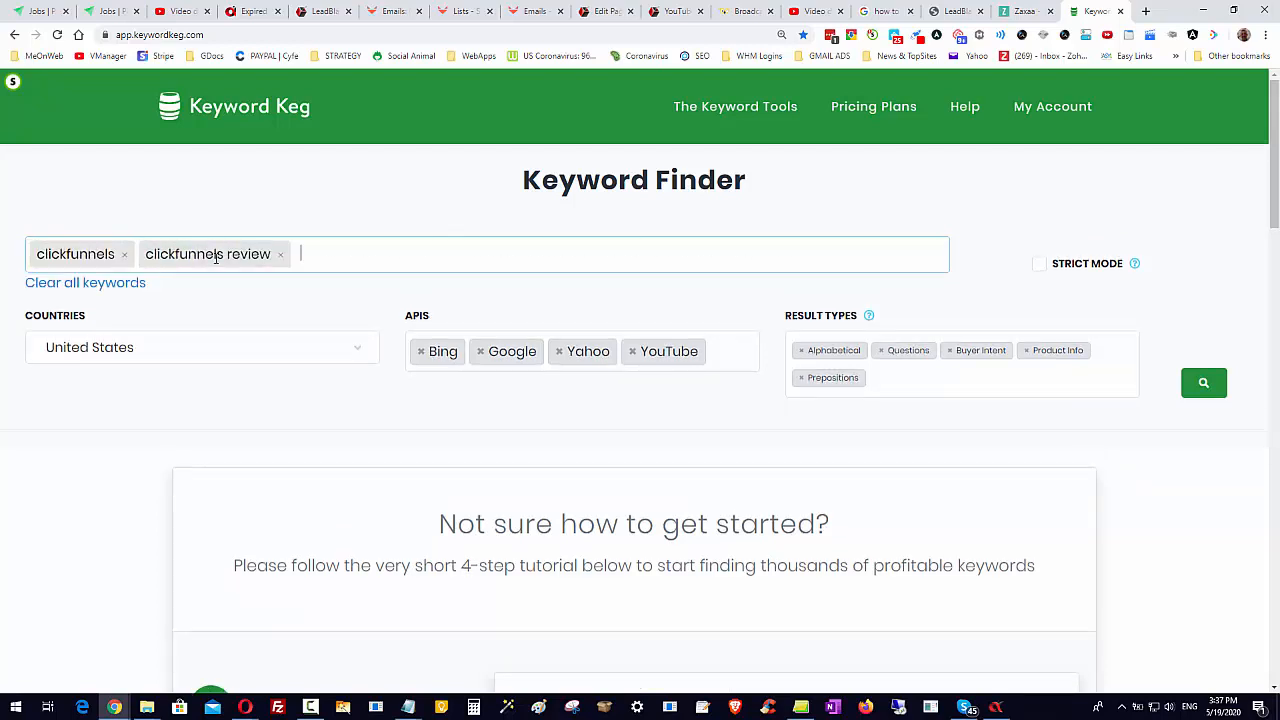
Add "clickfunnels price" and "clickfunnels bonus" as further seed keywords
text(clickfunnels pric)
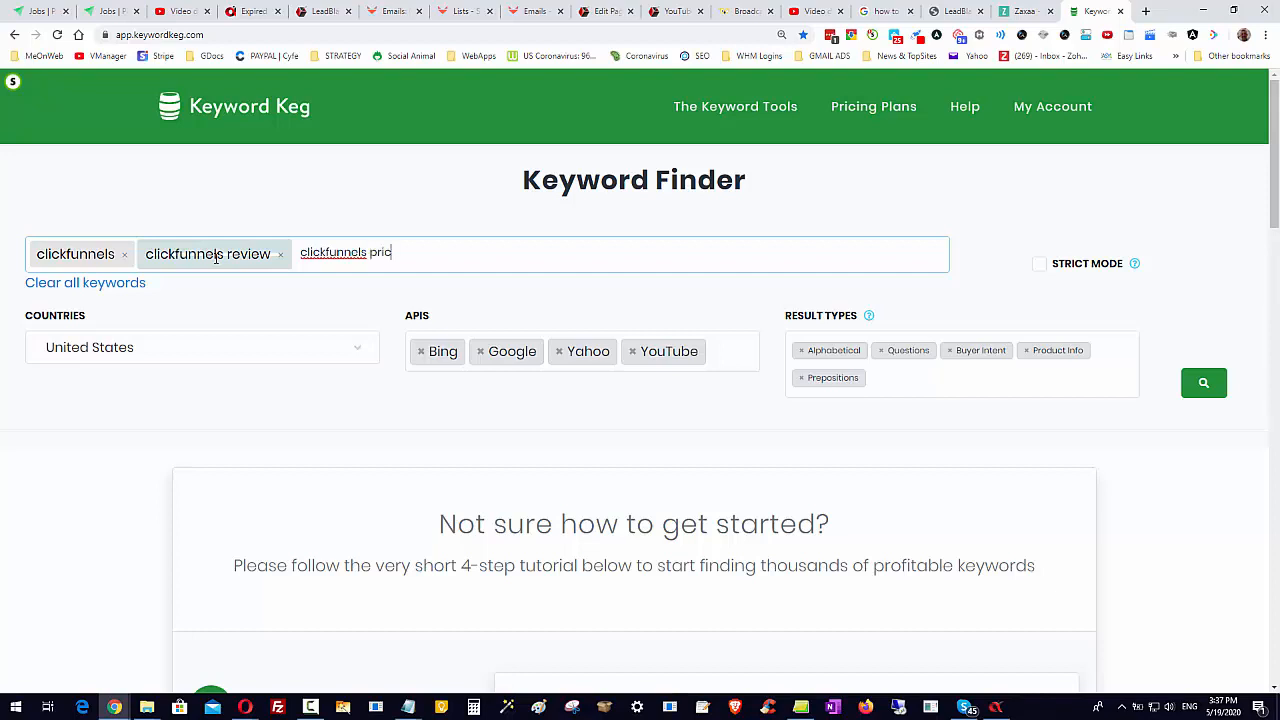
text(e)
key(Return)
text(clic)
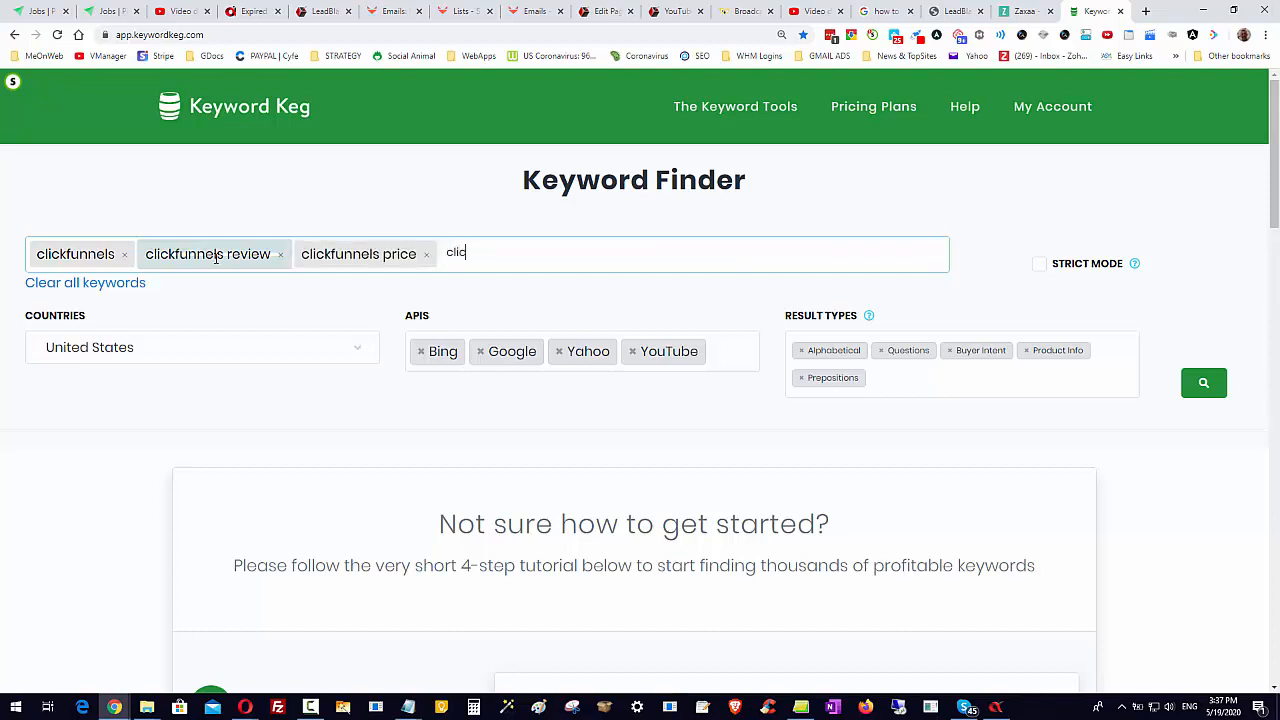
text(kfunnels bonus)
key(Return)
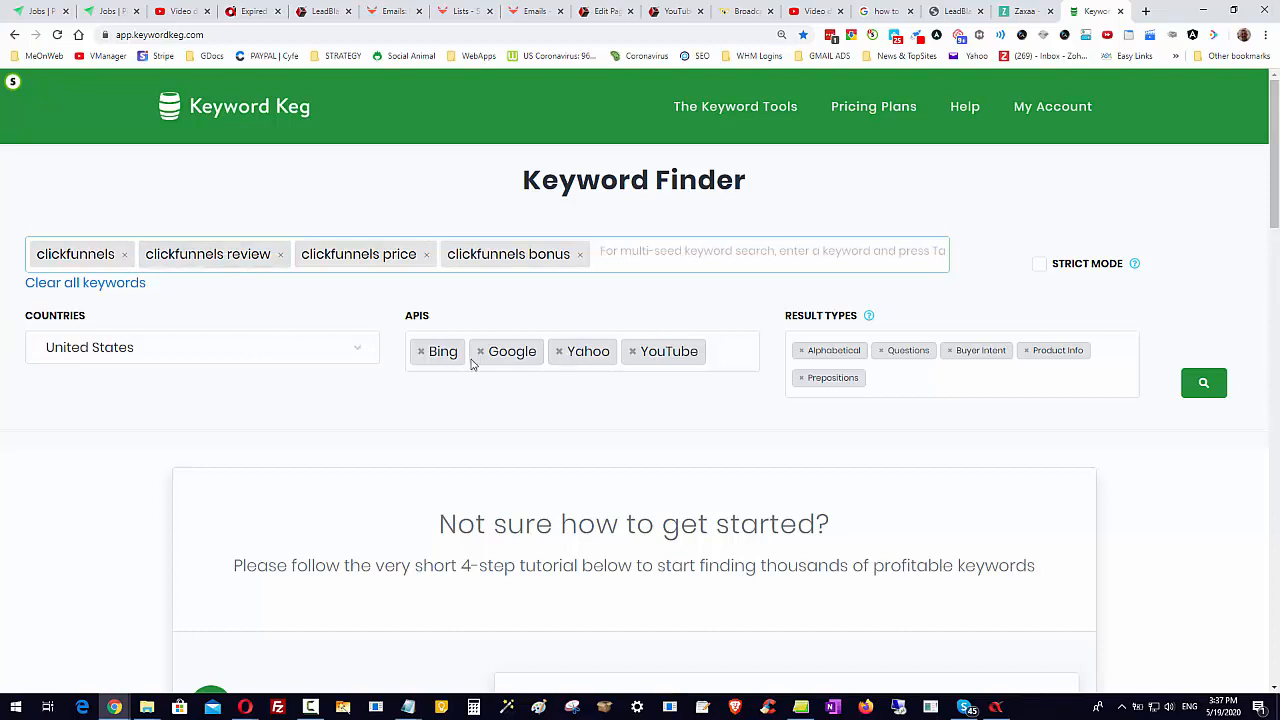
Run the search for the four seed keywords and examine the volume, value and difficulty columns of the results
click(1199, 387)
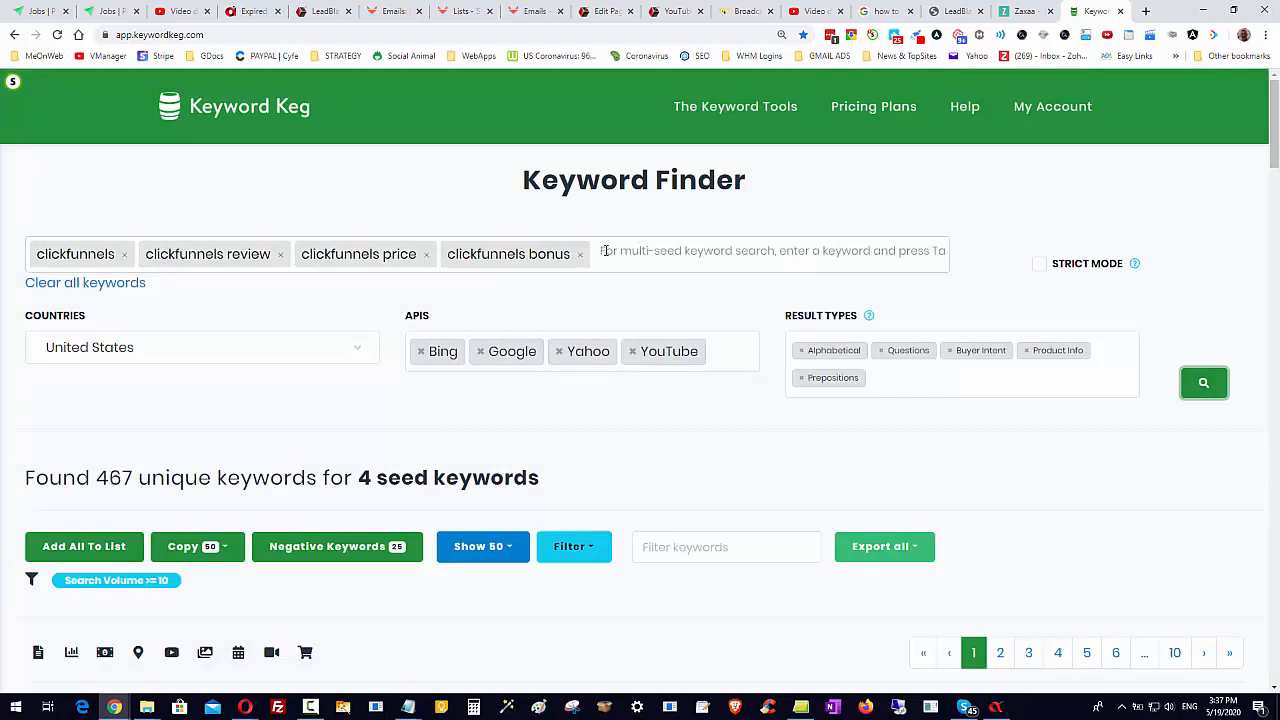
scroll(1067, 366, down, 1)
scroll(1067, 349, up, 1)
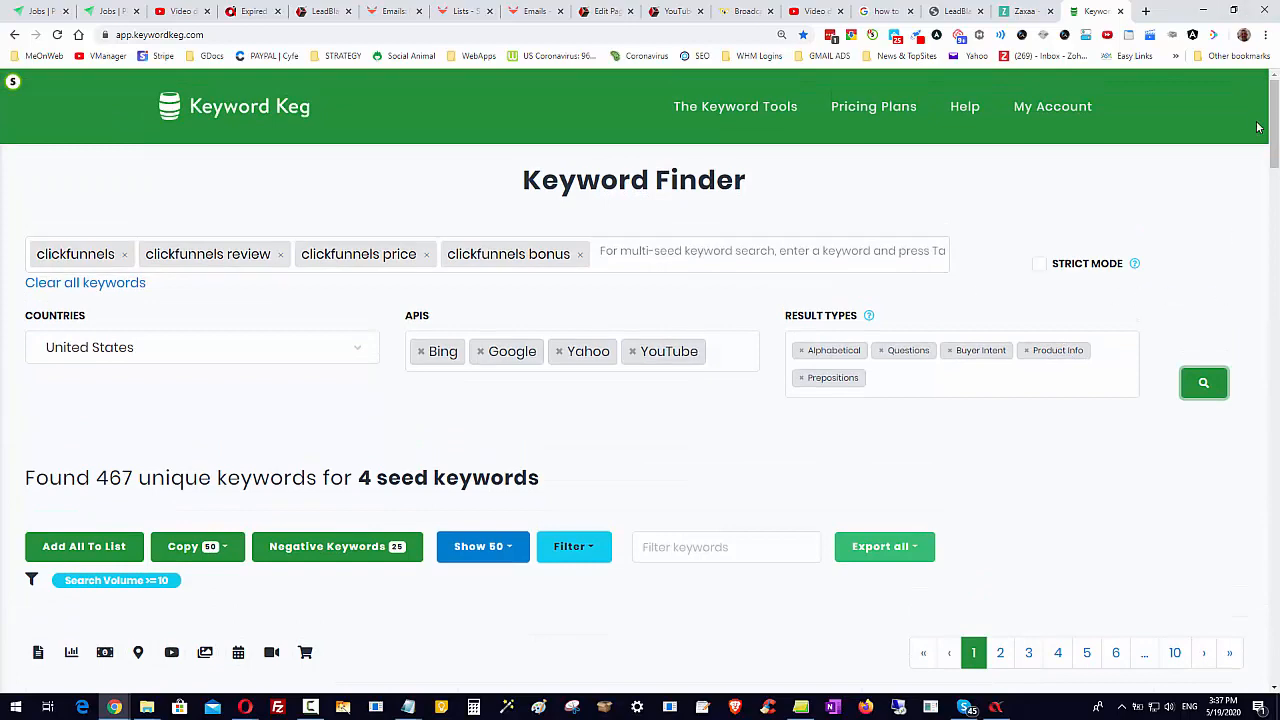
drag(1273, 112, 1276, 163)
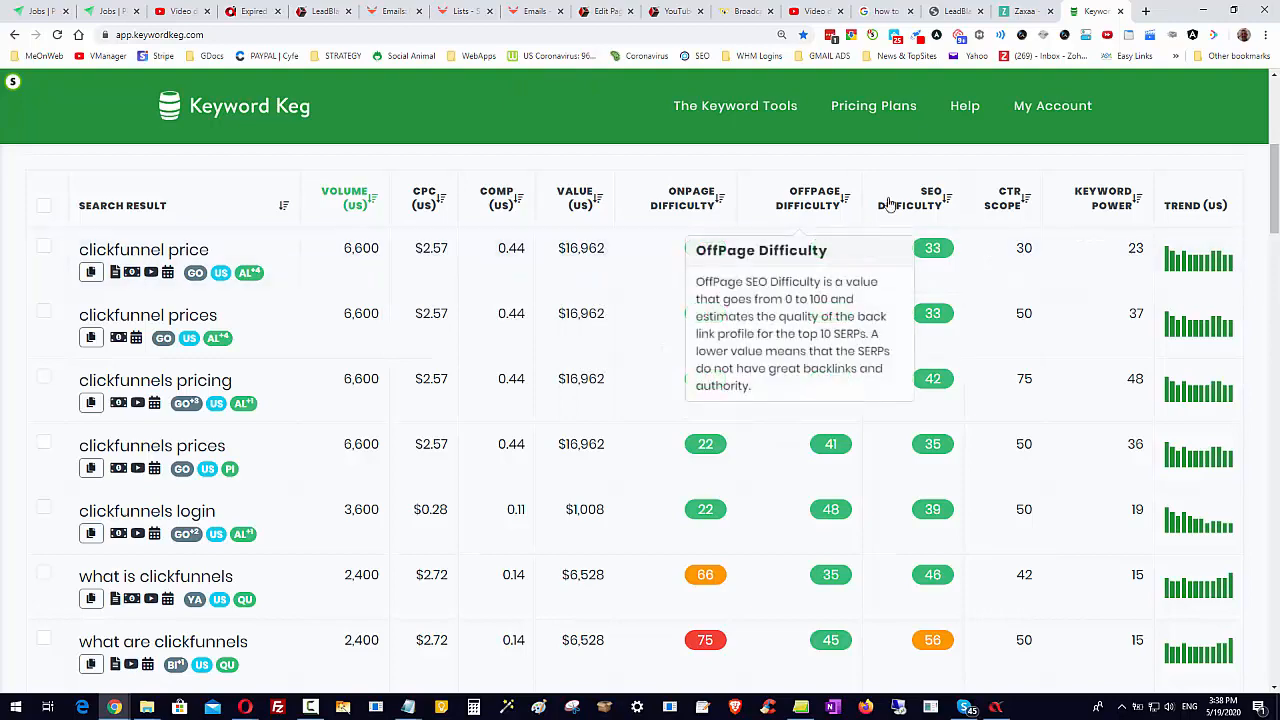
mouse_move(924, 235)
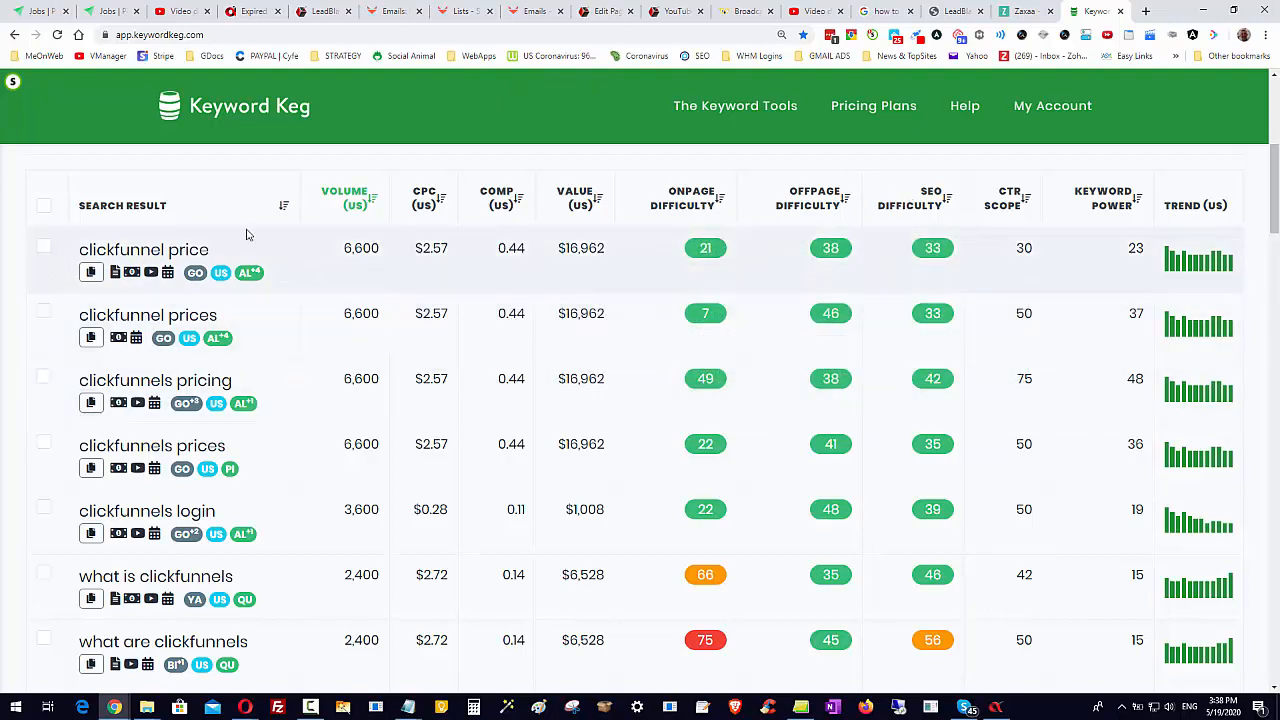
Search Google for "clickfunnels review" in a new browser tab
click(1147, 12)
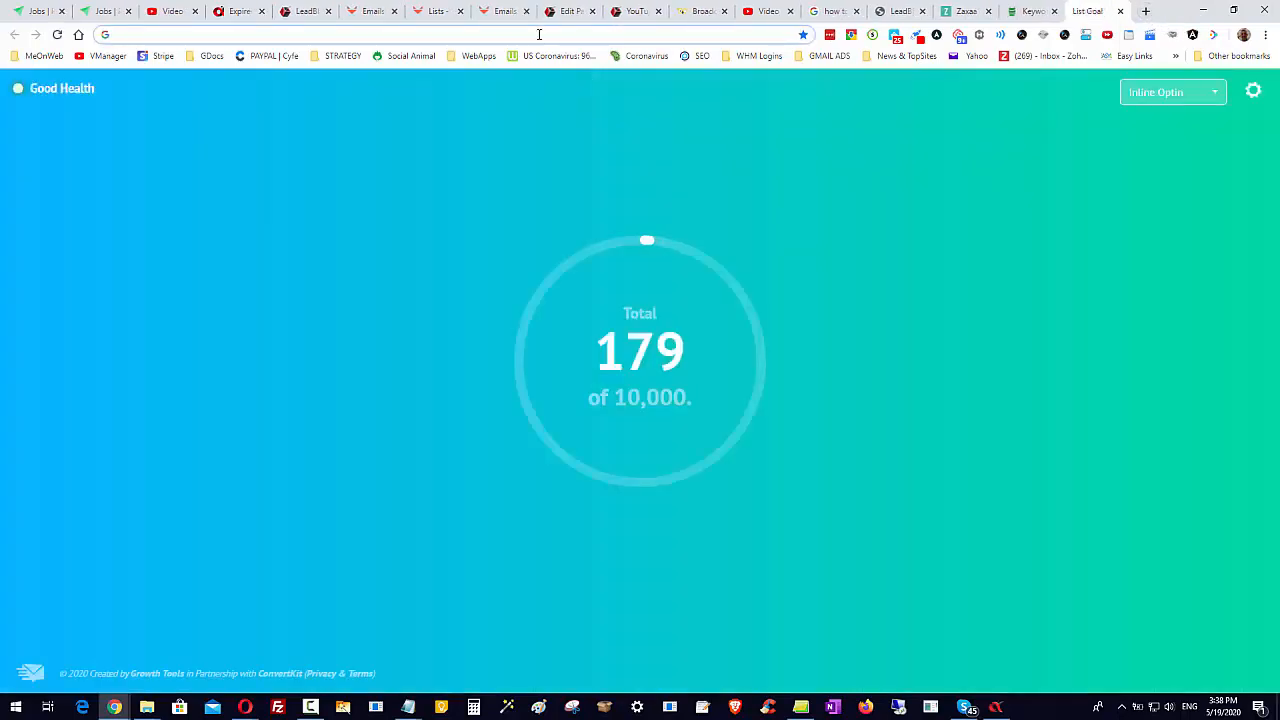
text(clickfune)
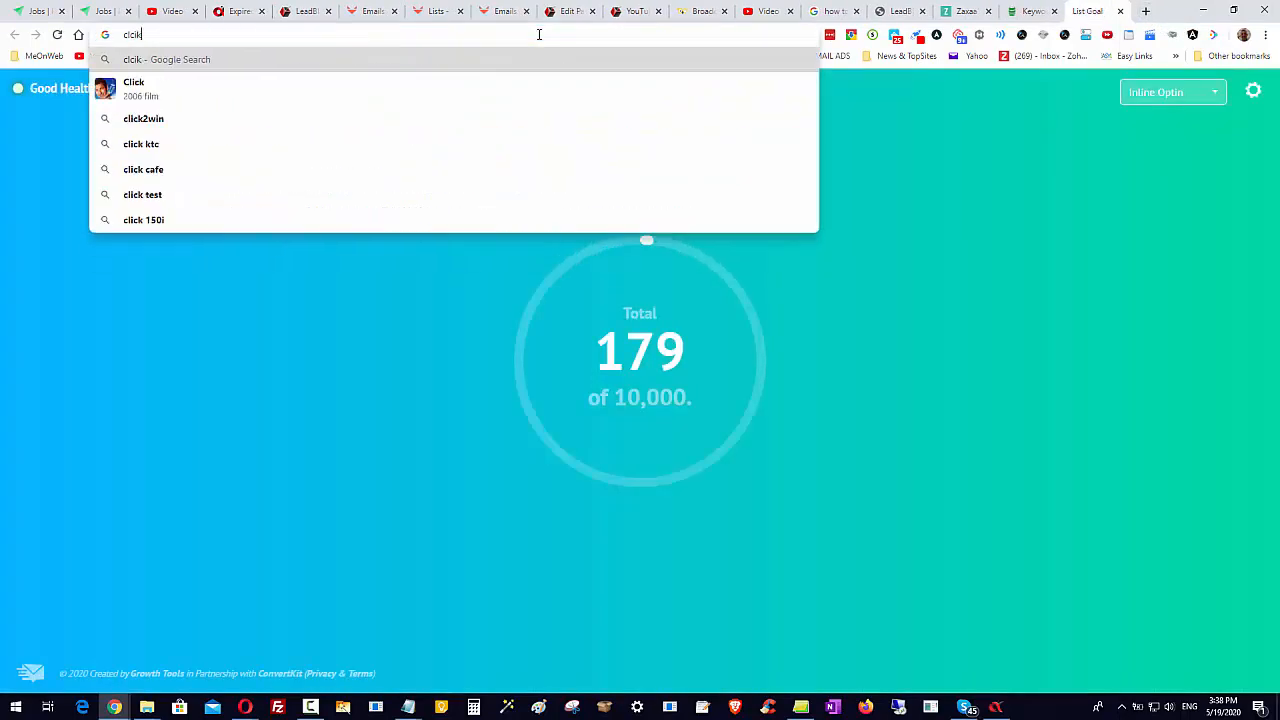
key(BackSpace)
key(BackSpace)
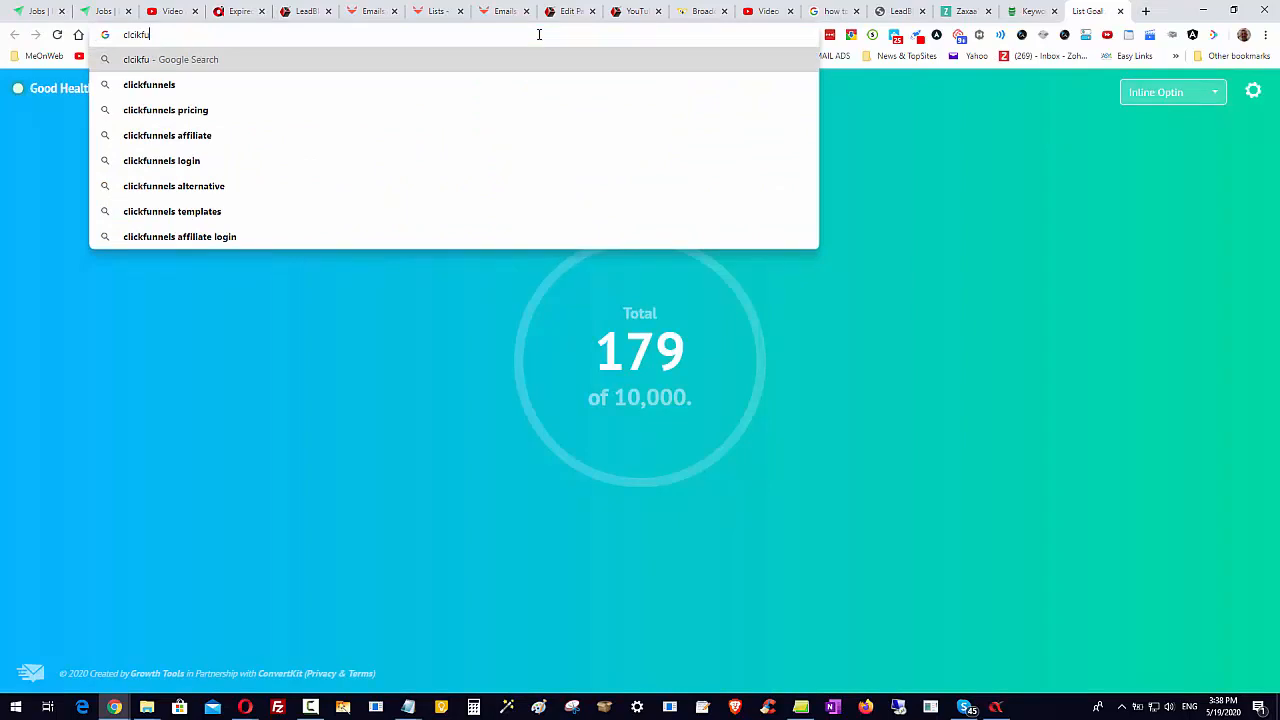
text(nels r)
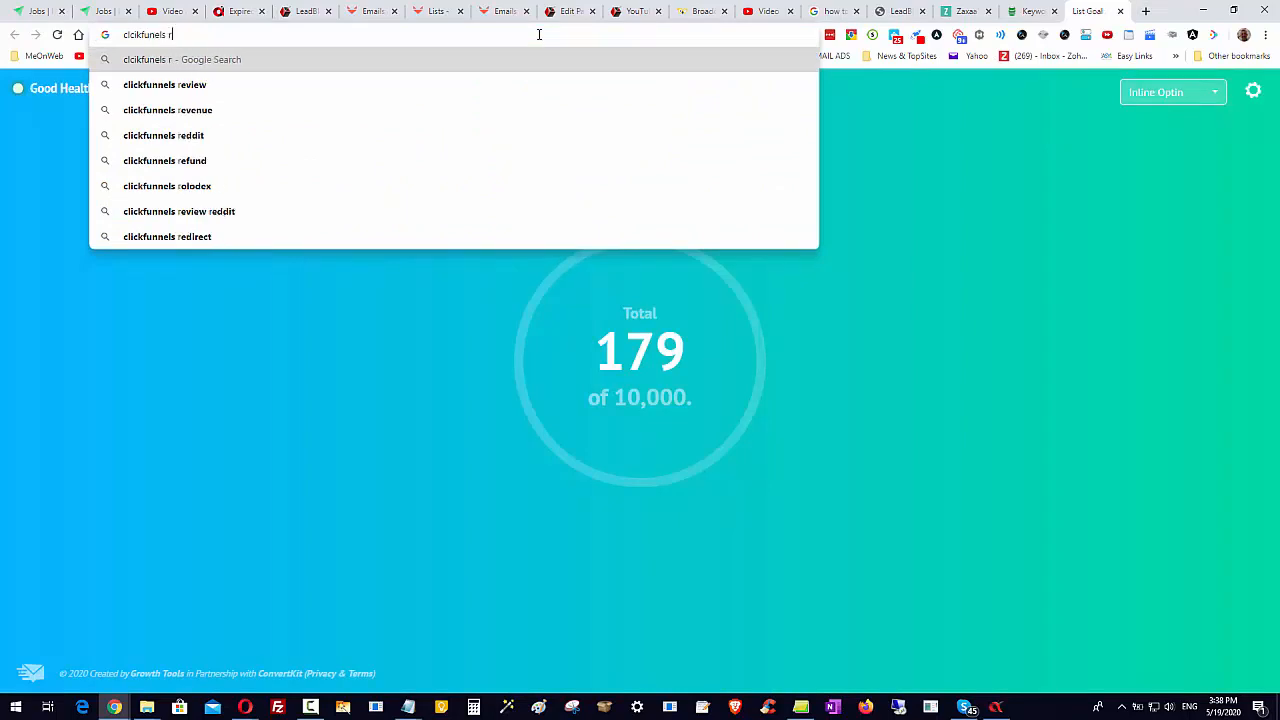
text(vview)
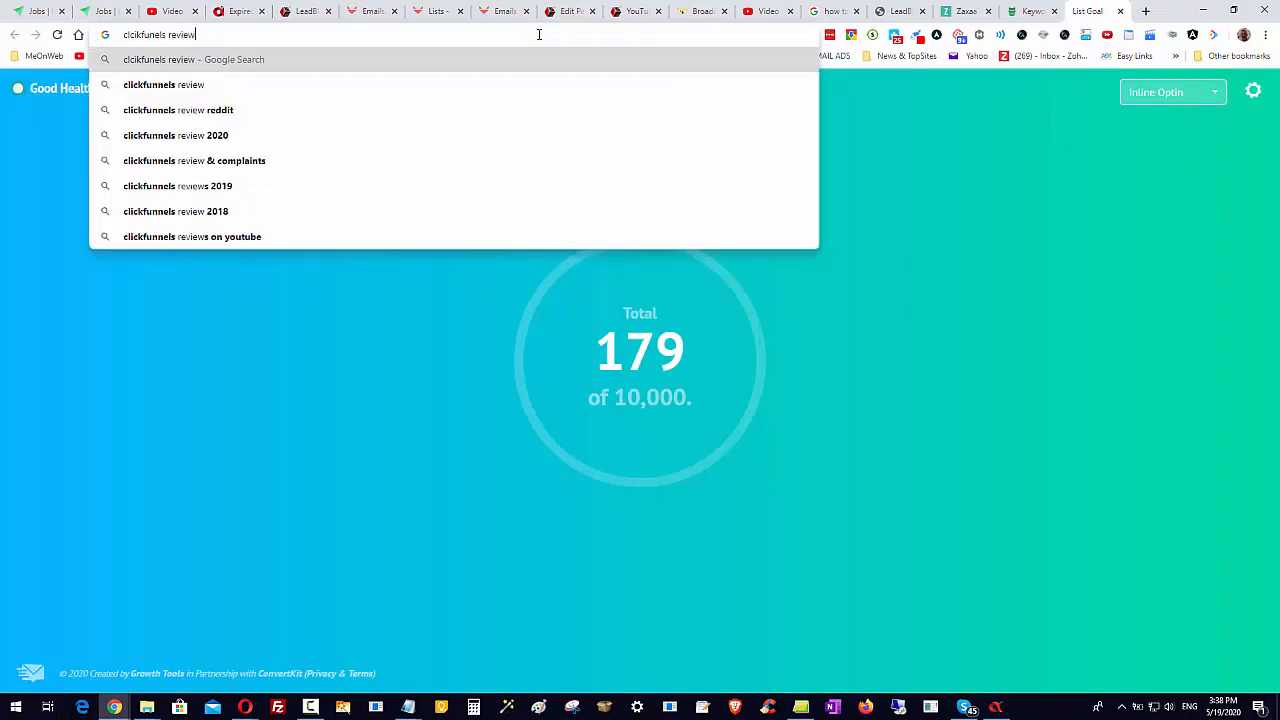
key(Return)
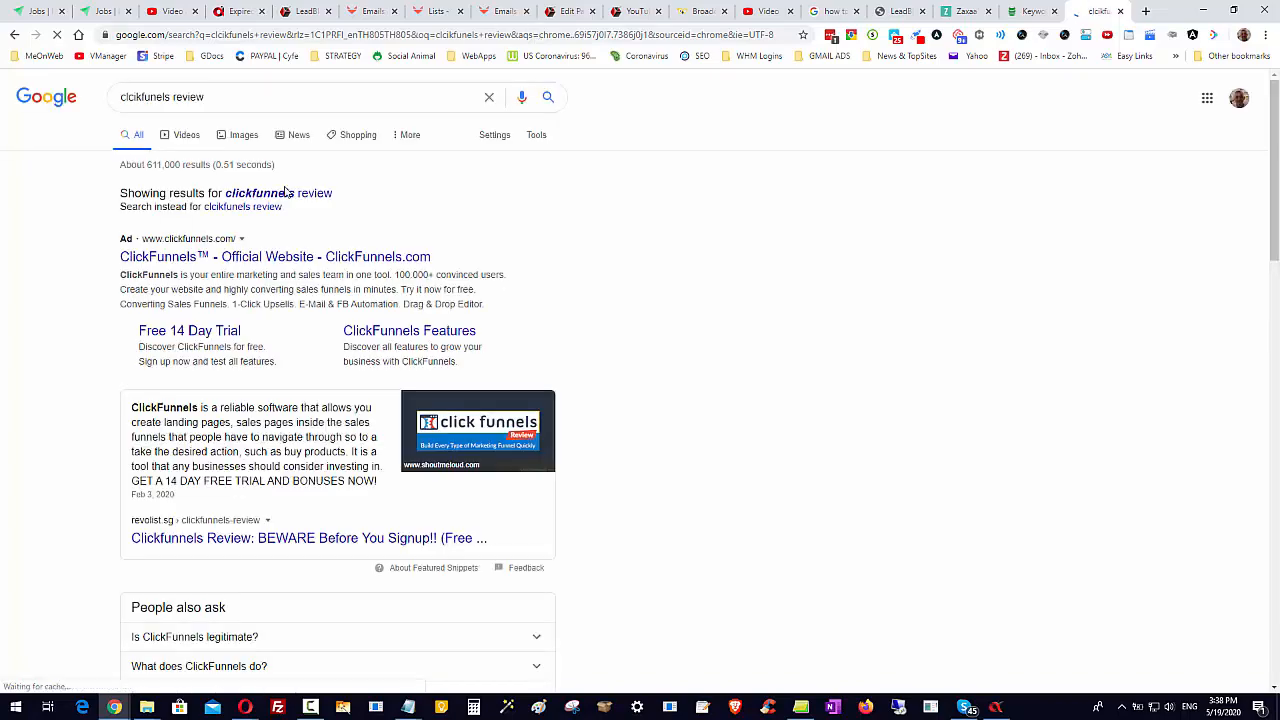
Examine the ads, featured snippet, related questions and video results on the ClickFunnels review search page
scroll(1030, 430, down, 3)
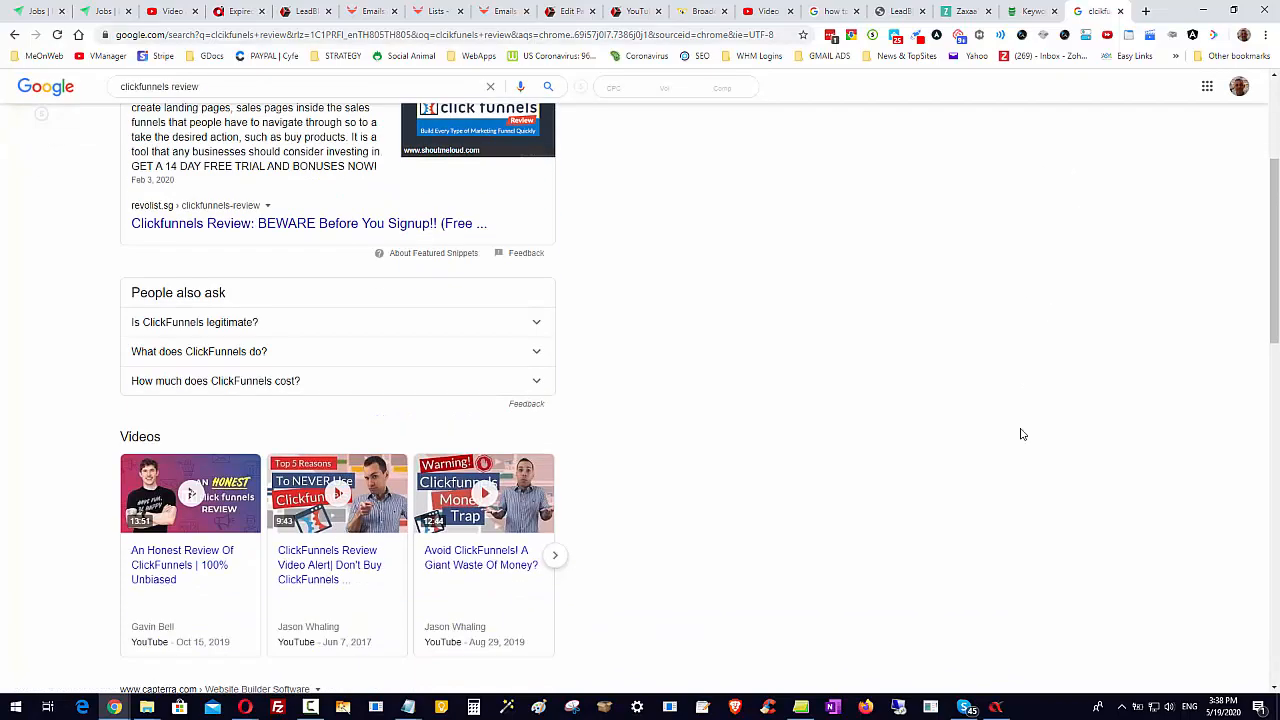
scroll(990, 357, up, 3)
scroll(960, 358, down, 4)
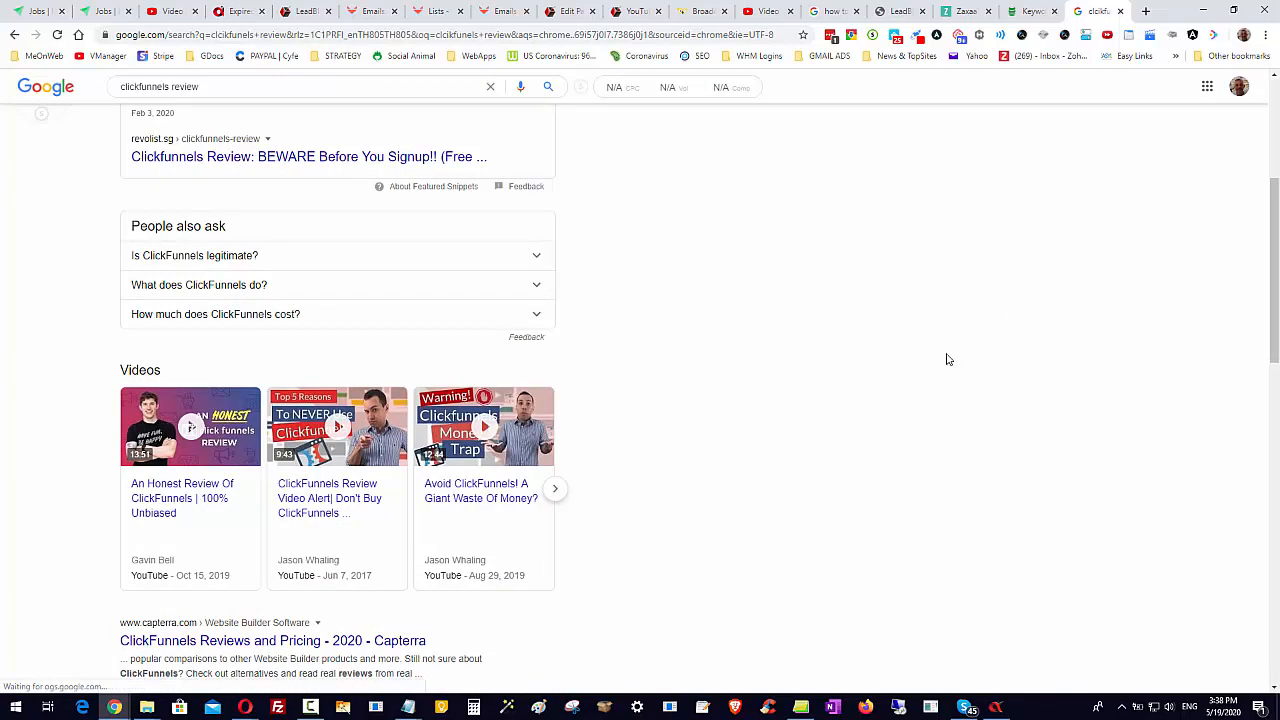
scroll(791, 443, down, 2)
scroll(794, 449, up, 2)
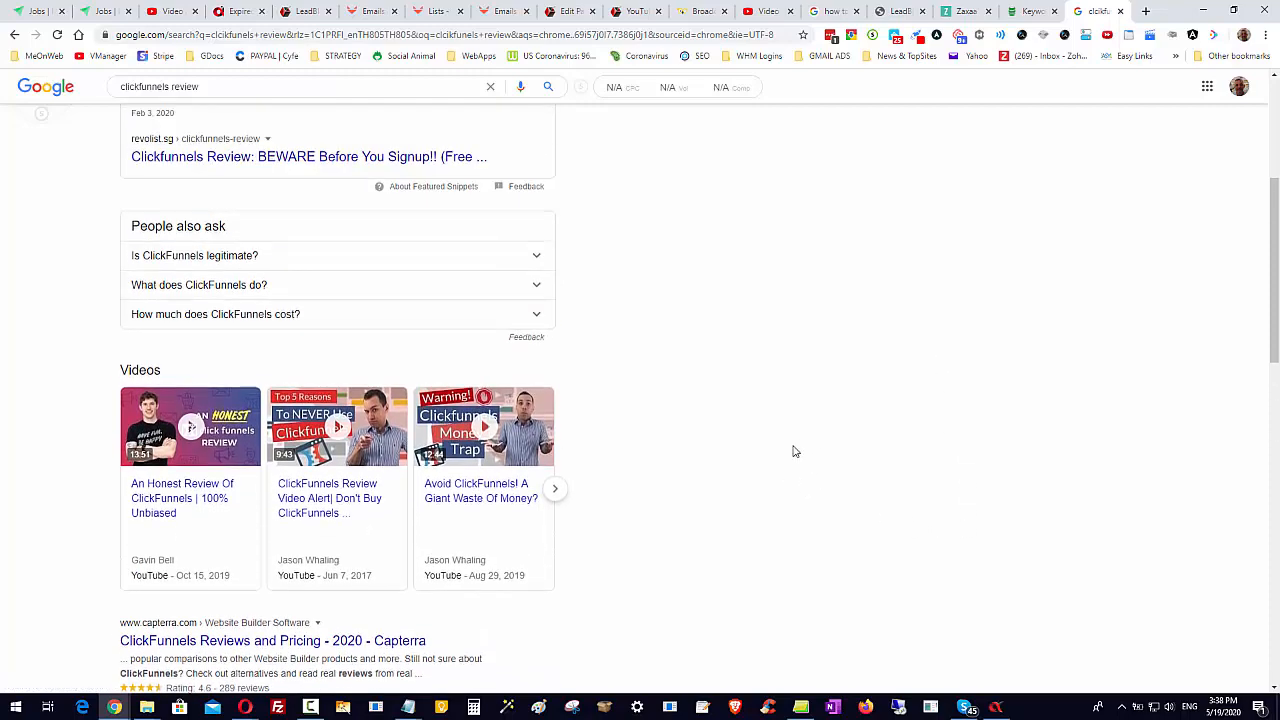
Search Google for "kartra review" and examine the featured snippet and video results
scroll(787, 473, down, 1)
scroll(857, 309, up, 5)
scroll(857, 309, down, 4)
scroll(857, 309, down, 2)
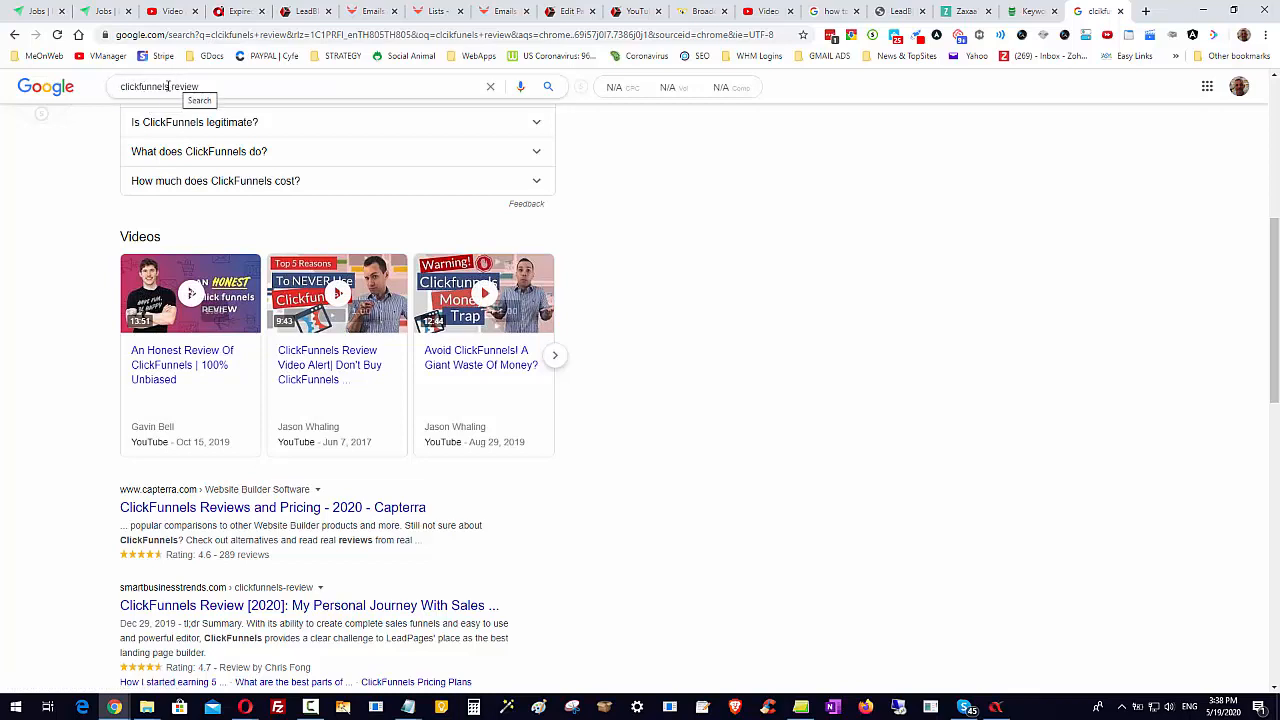
drag(170, 86, 110, 92)
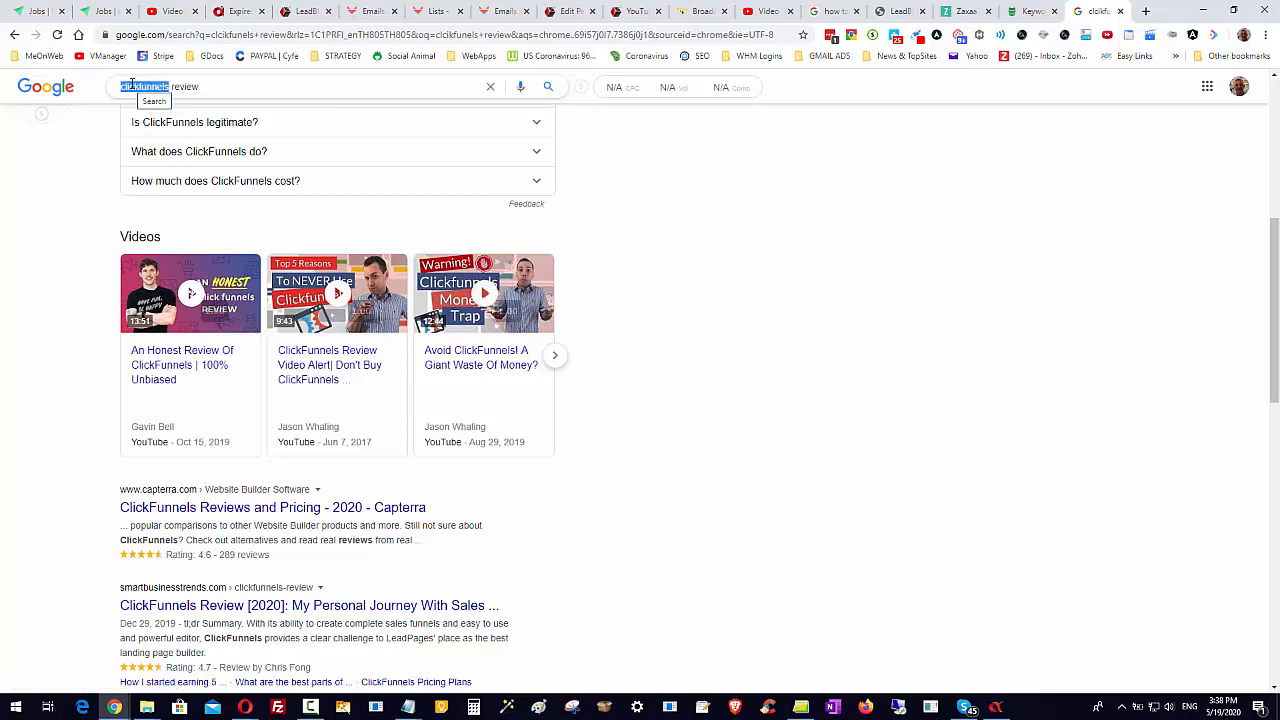
text(kartra)
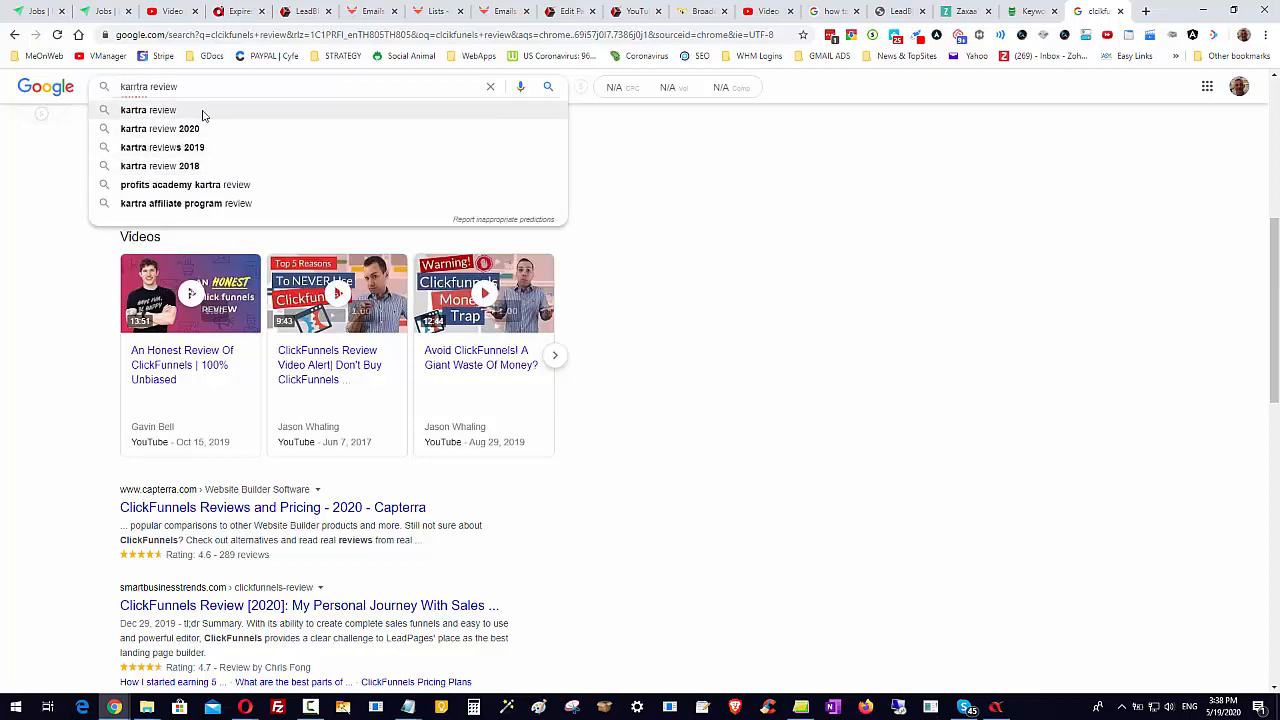
click(169, 113)
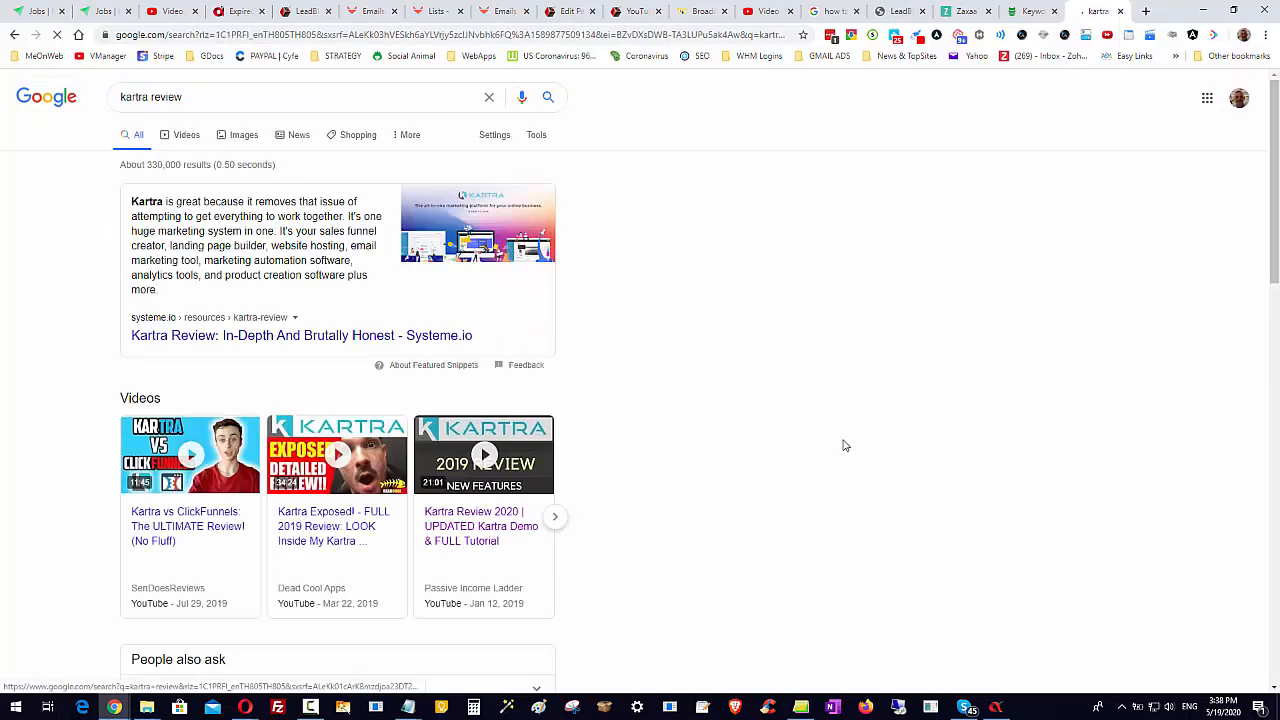
scroll(845, 452, down, 2)
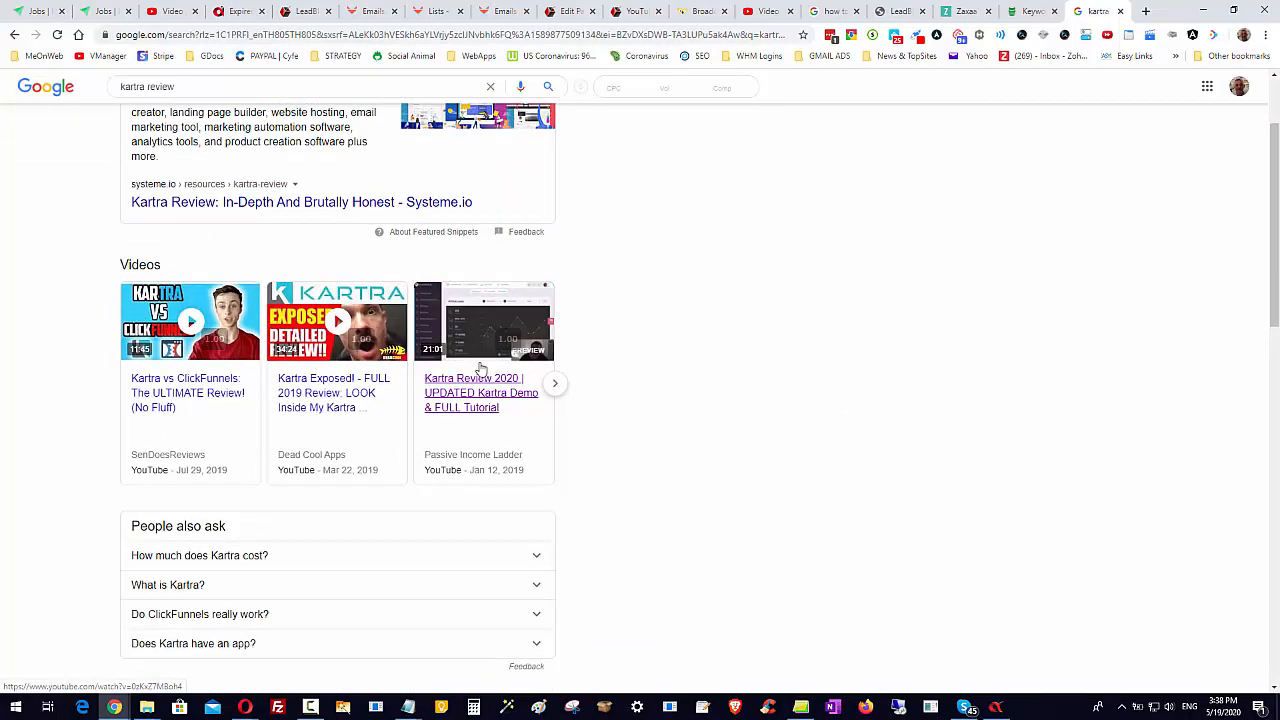
Change the Google search to "webinar jam review" and view its results
scroll(283, 226, up, 2)
double_click(145, 97)
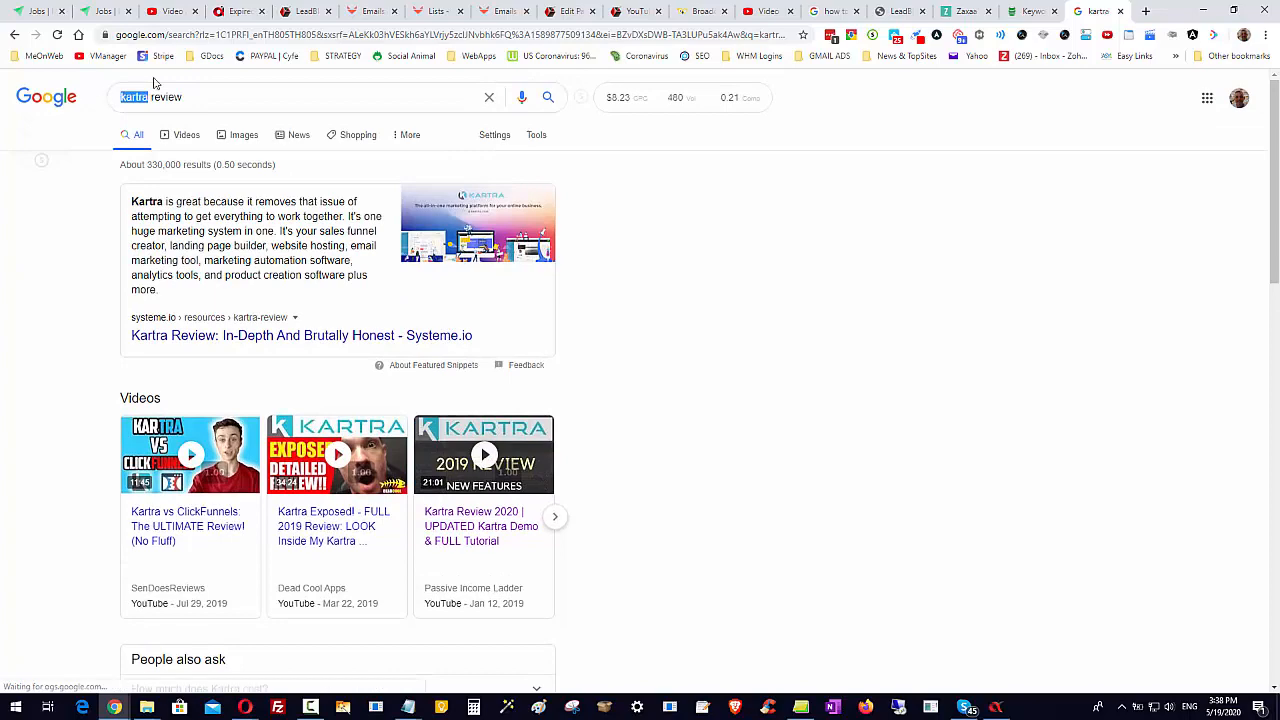
text(webinar jam)
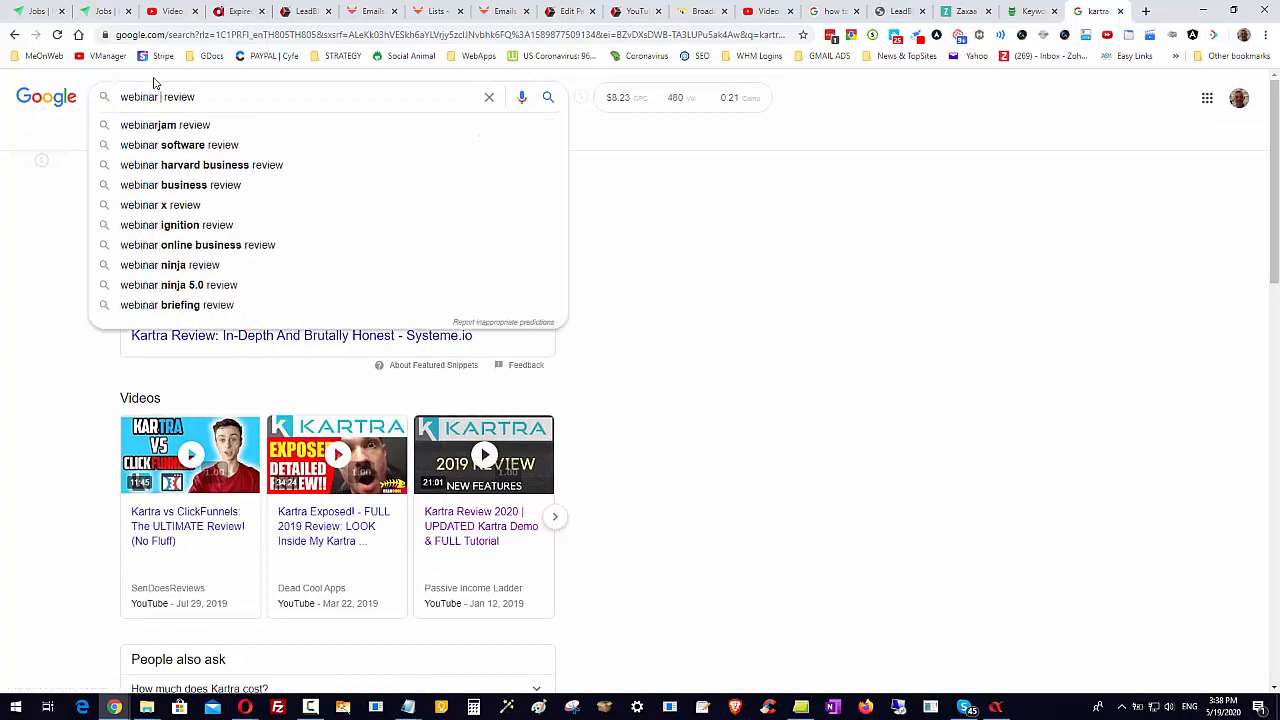
key(Return)
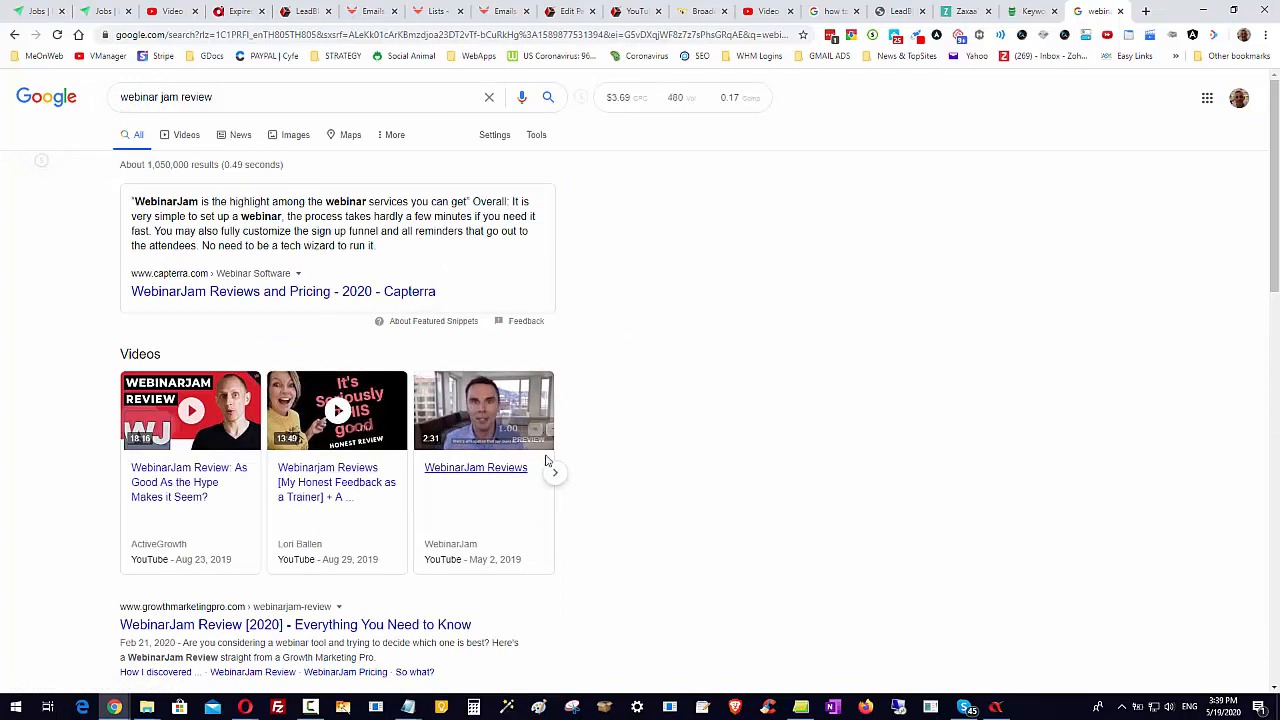
Return to the ClickFunnels review results and browse back and forth through the video carousel
click(15, 36)
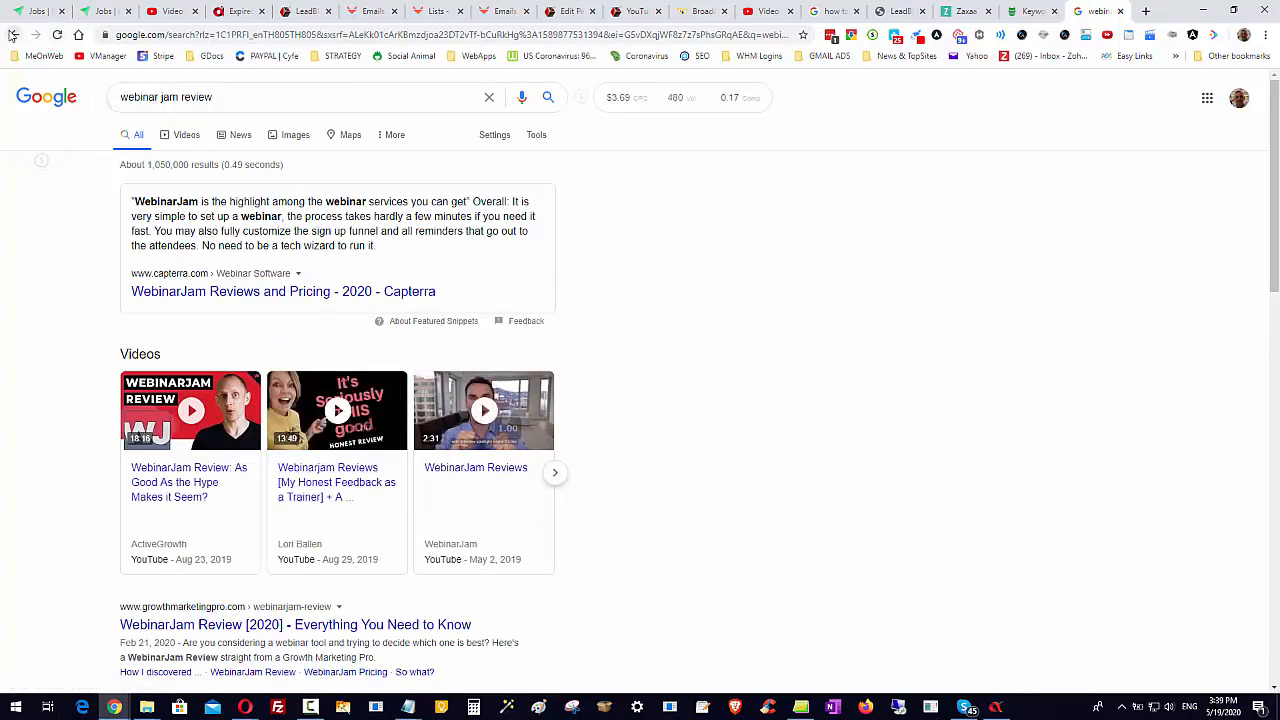
click(16, 38)
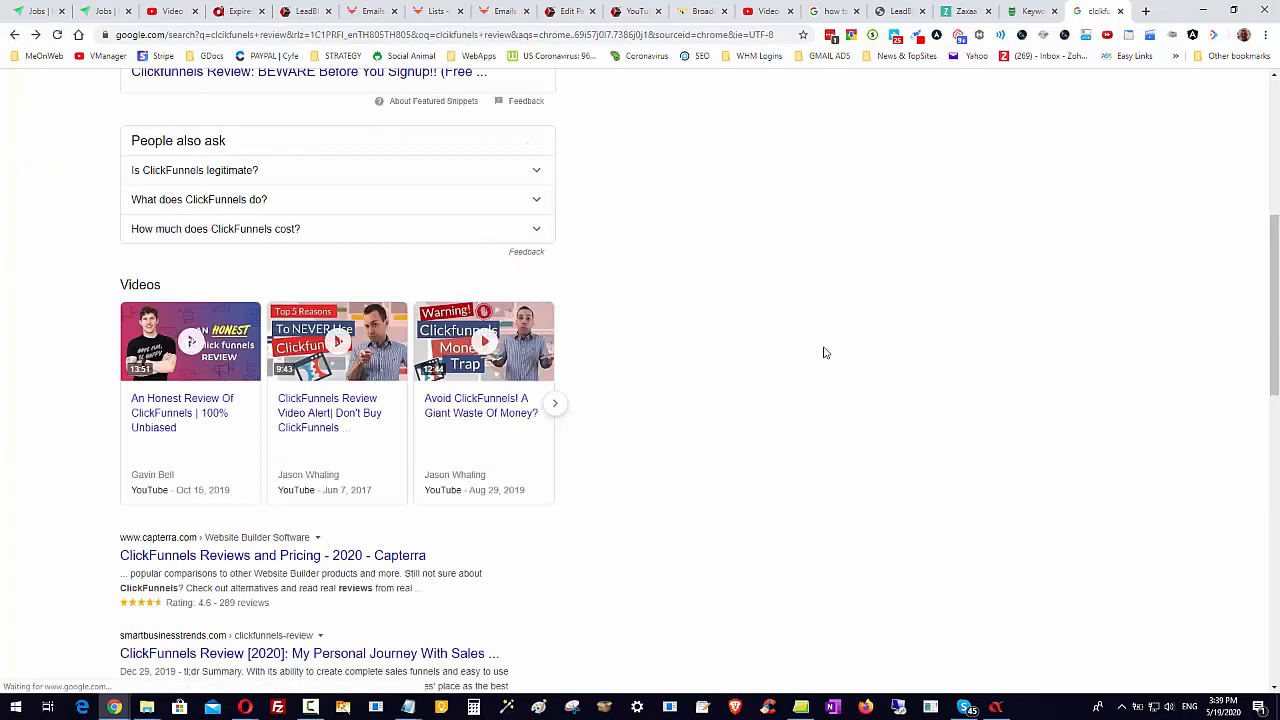
scroll(826, 351, down, 1)
scroll(805, 315, down, 1)
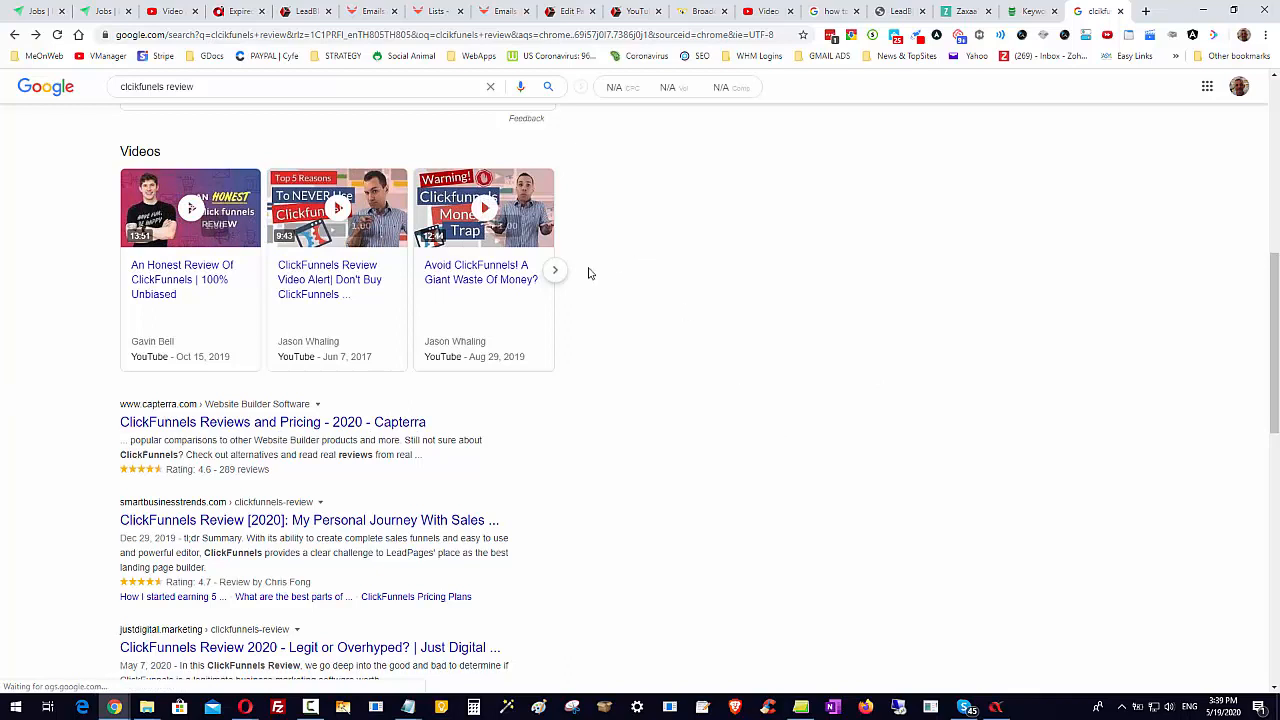
click(555, 272)
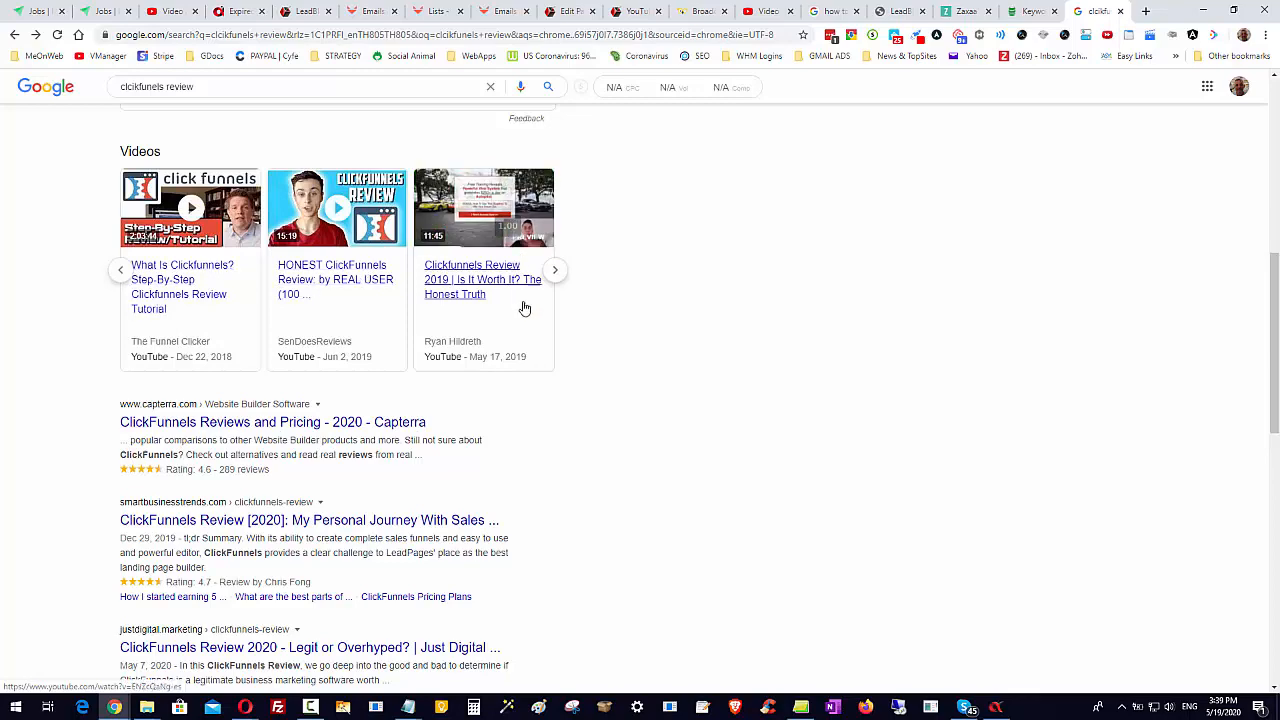
click(121, 268)
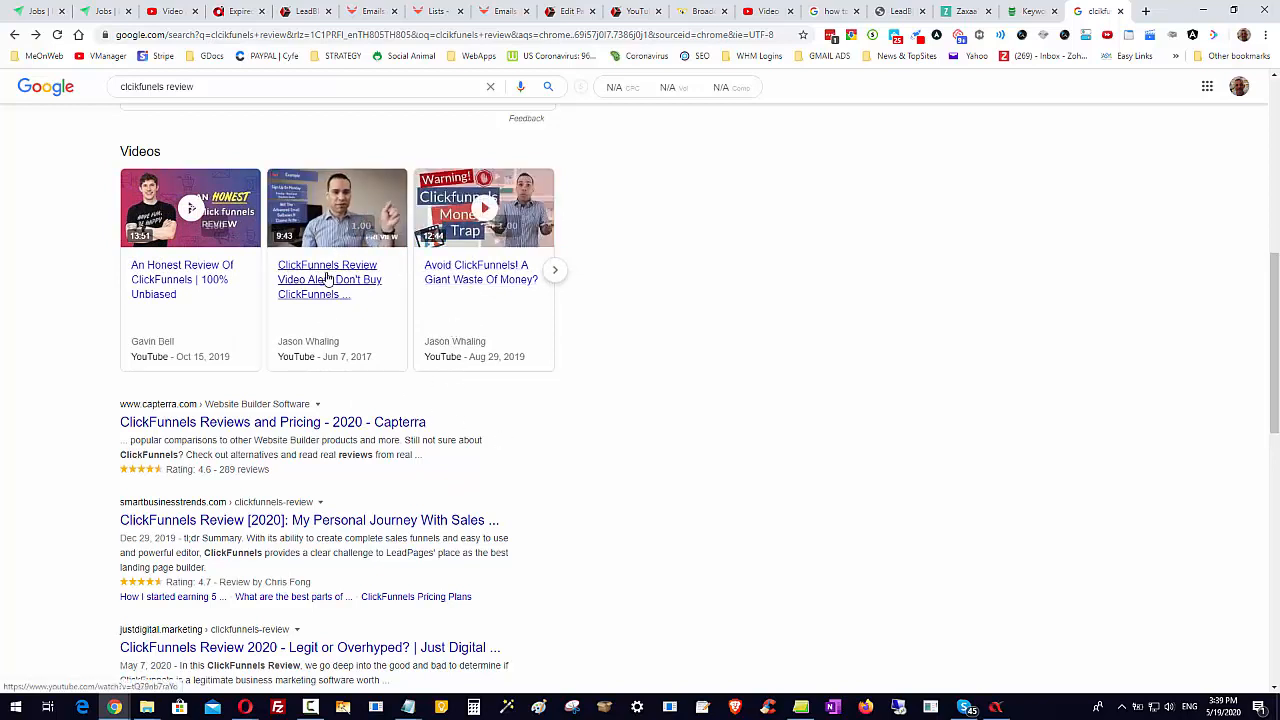
click(555, 271)
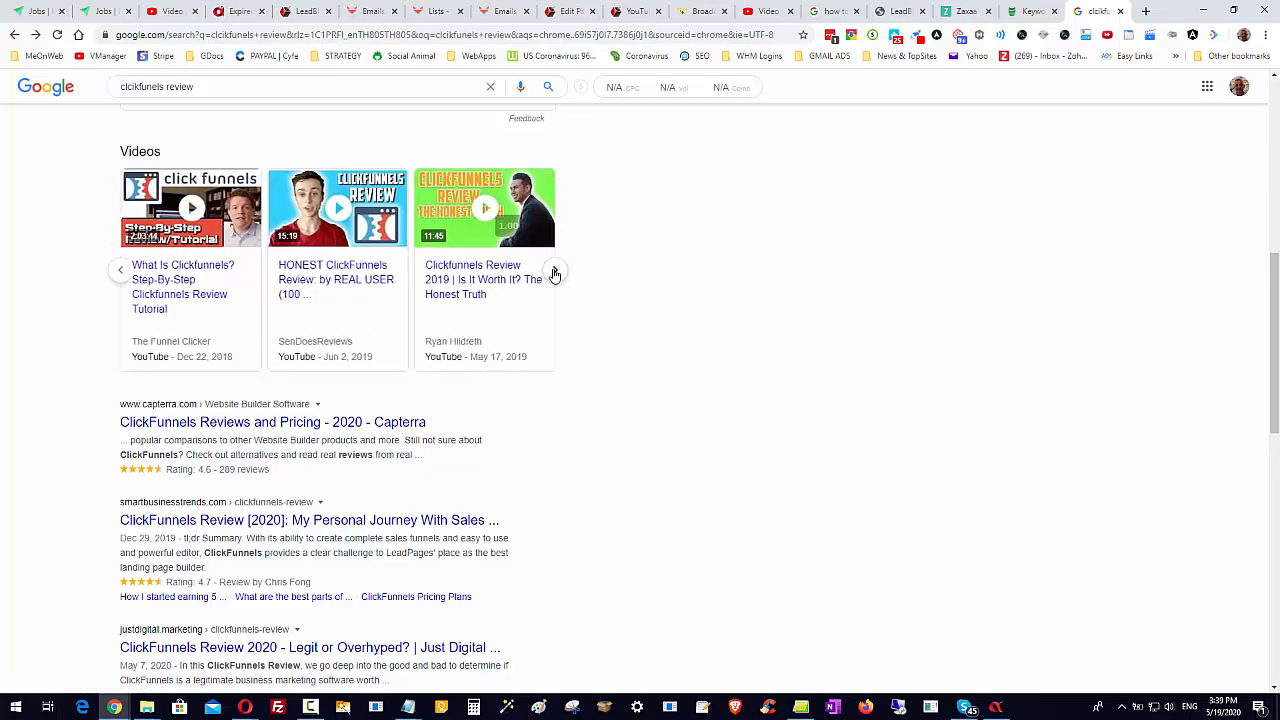
click(120, 271)
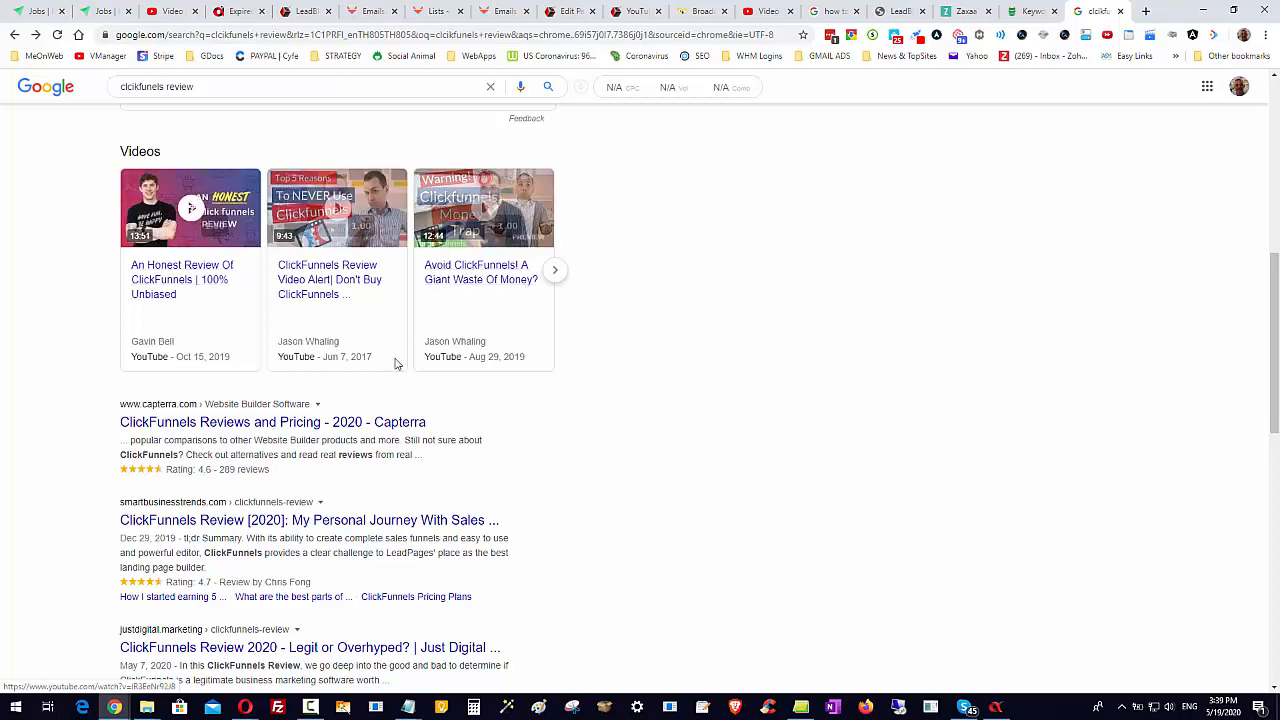
Examine the organic ClickFunnels review results listed below the videos
scroll(645, 453, down, 3)
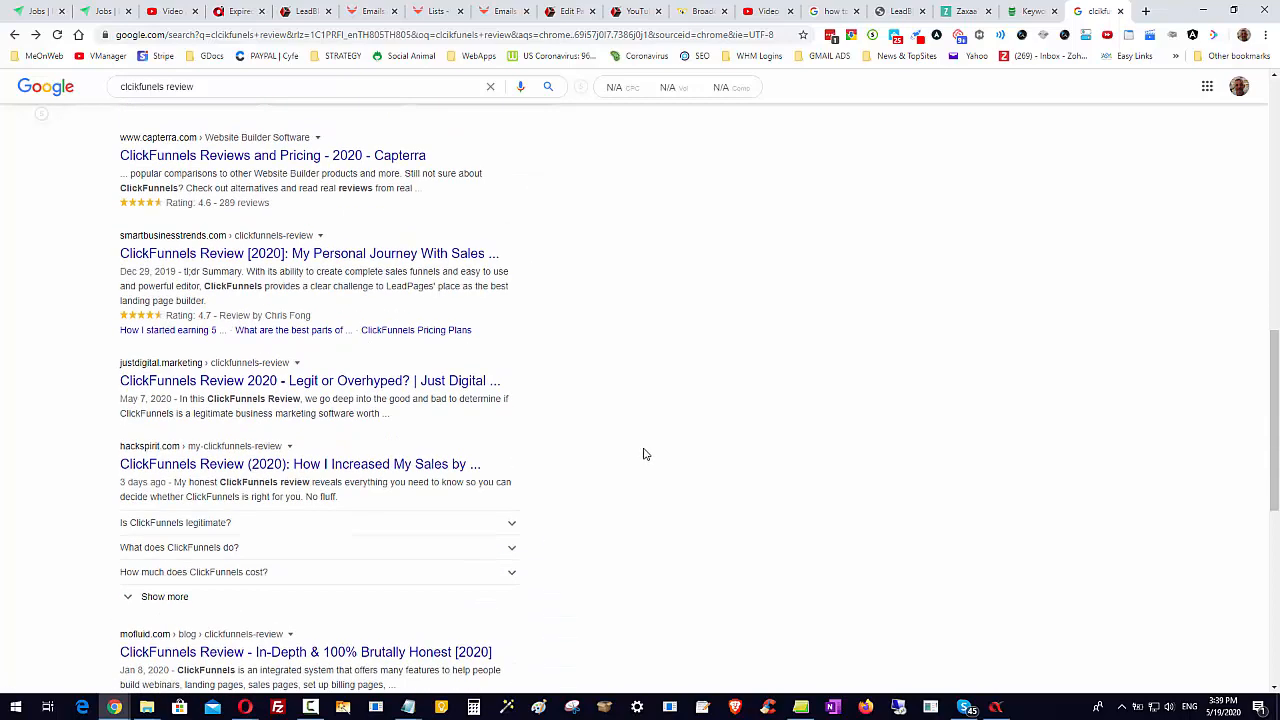
scroll(645, 453, down, 2)
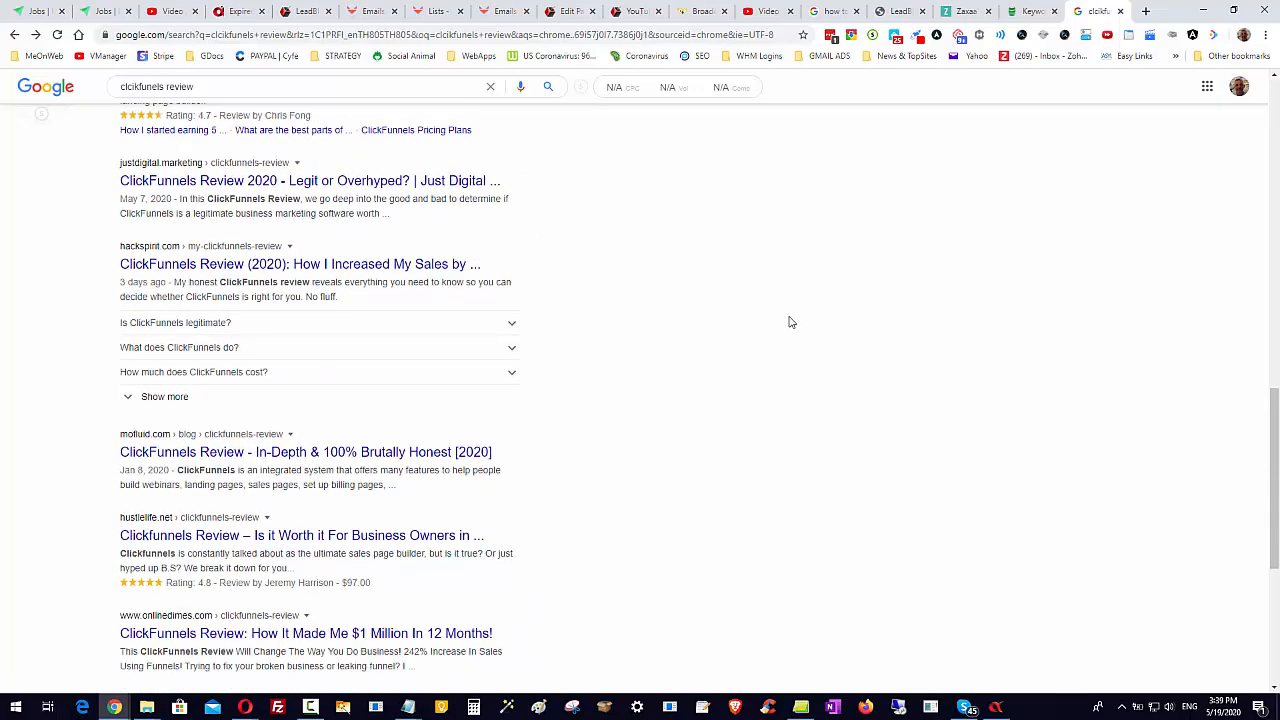
scroll(789, 322, down, 1)
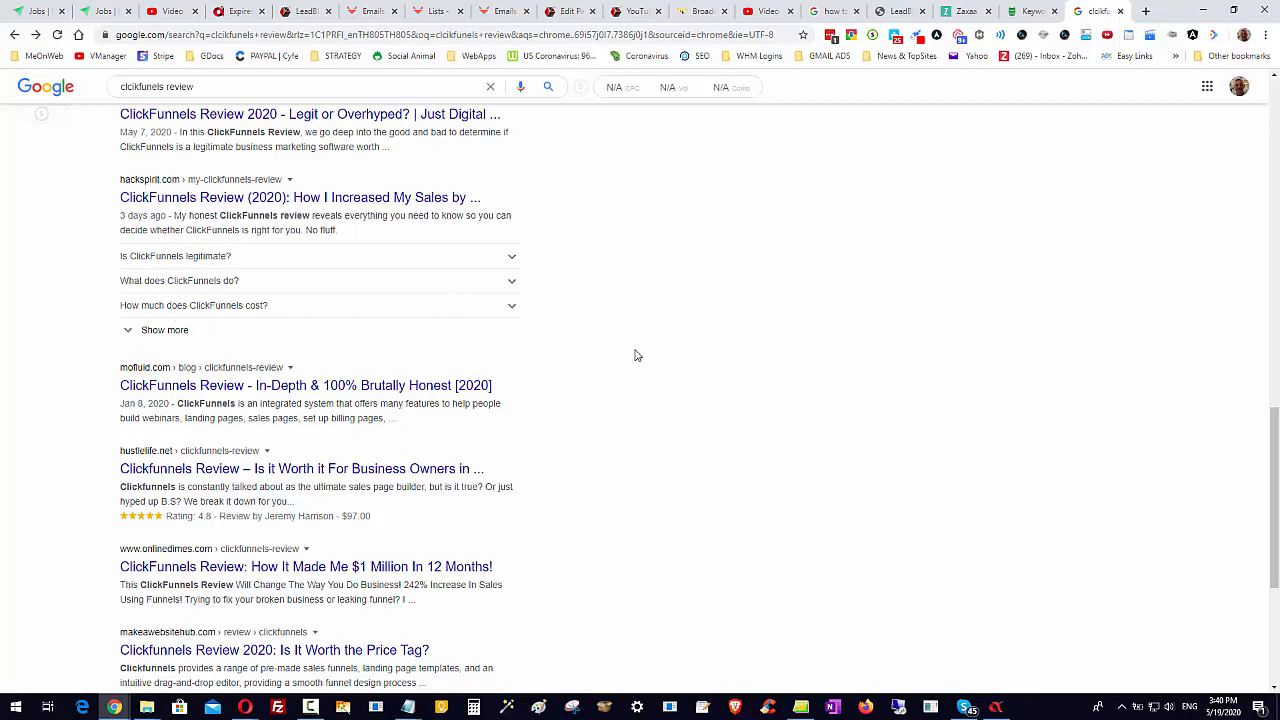
scroll(664, 375, down, 2)
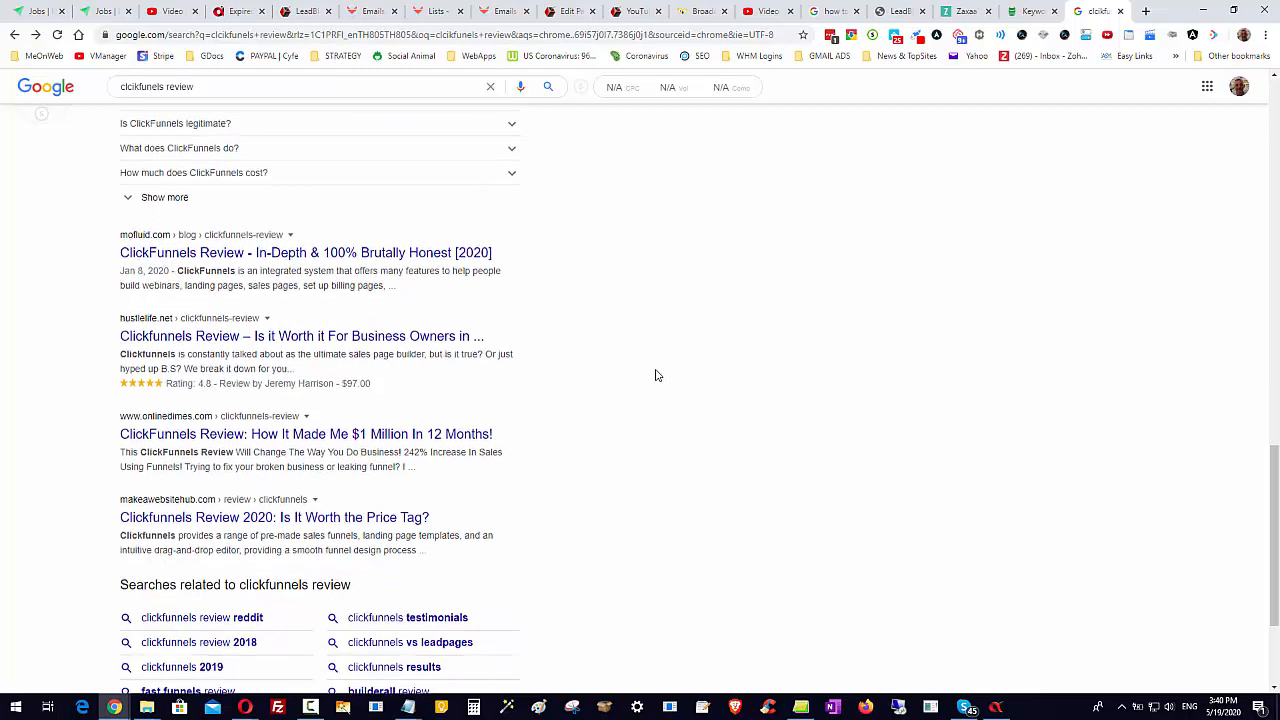
scroll(657, 375, up, 4)
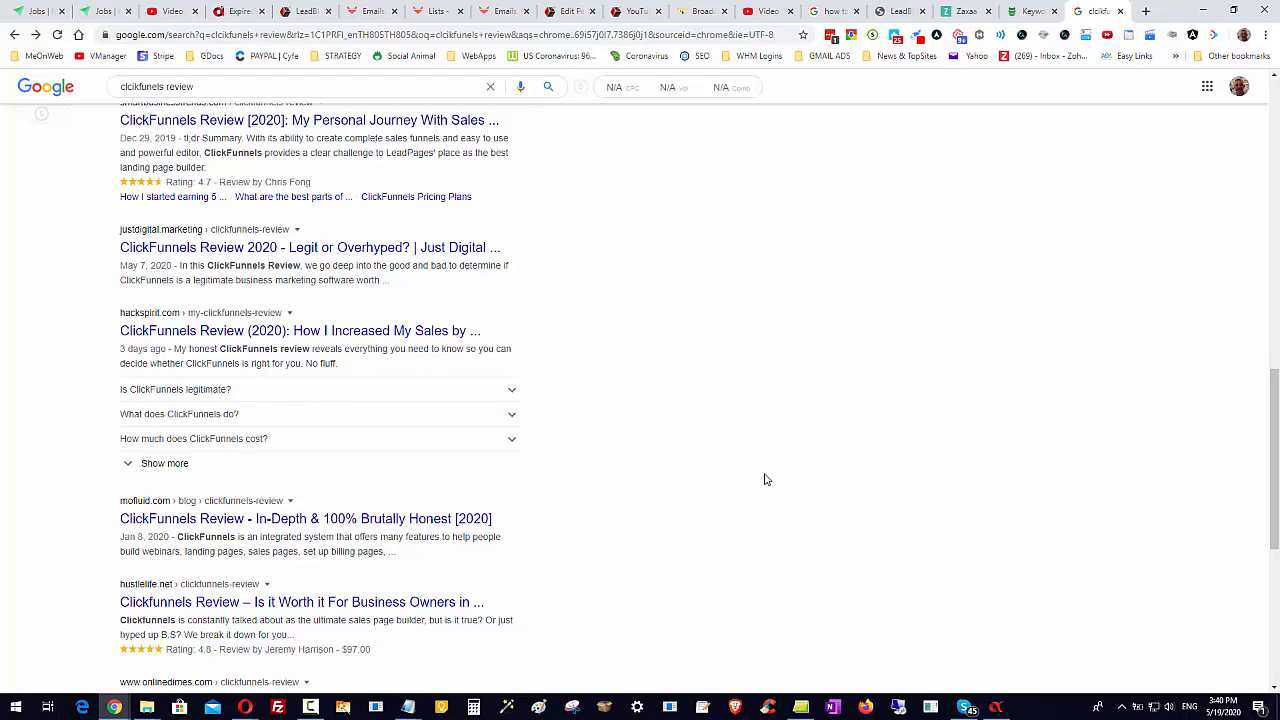
scroll(763, 478, up, 5)
scroll(763, 478, down, 6)
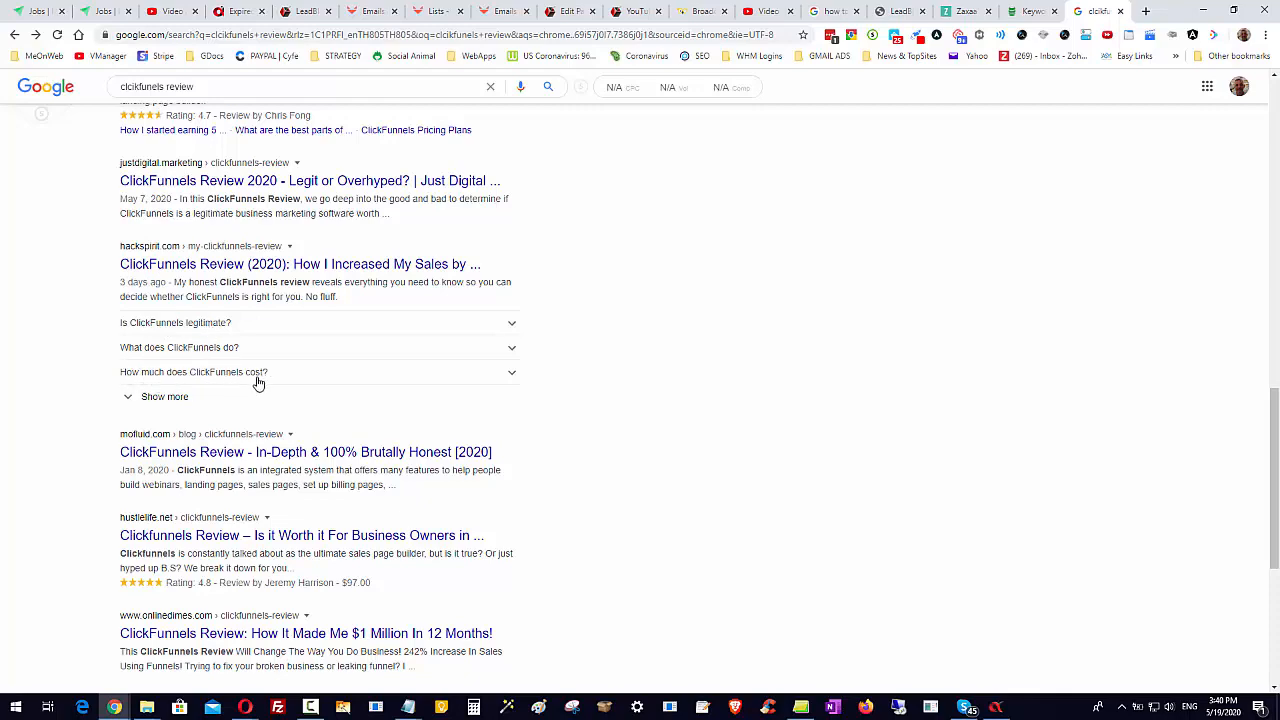
Expand the full question list under the hackspirit.com result and read through its questions
click(126, 397)
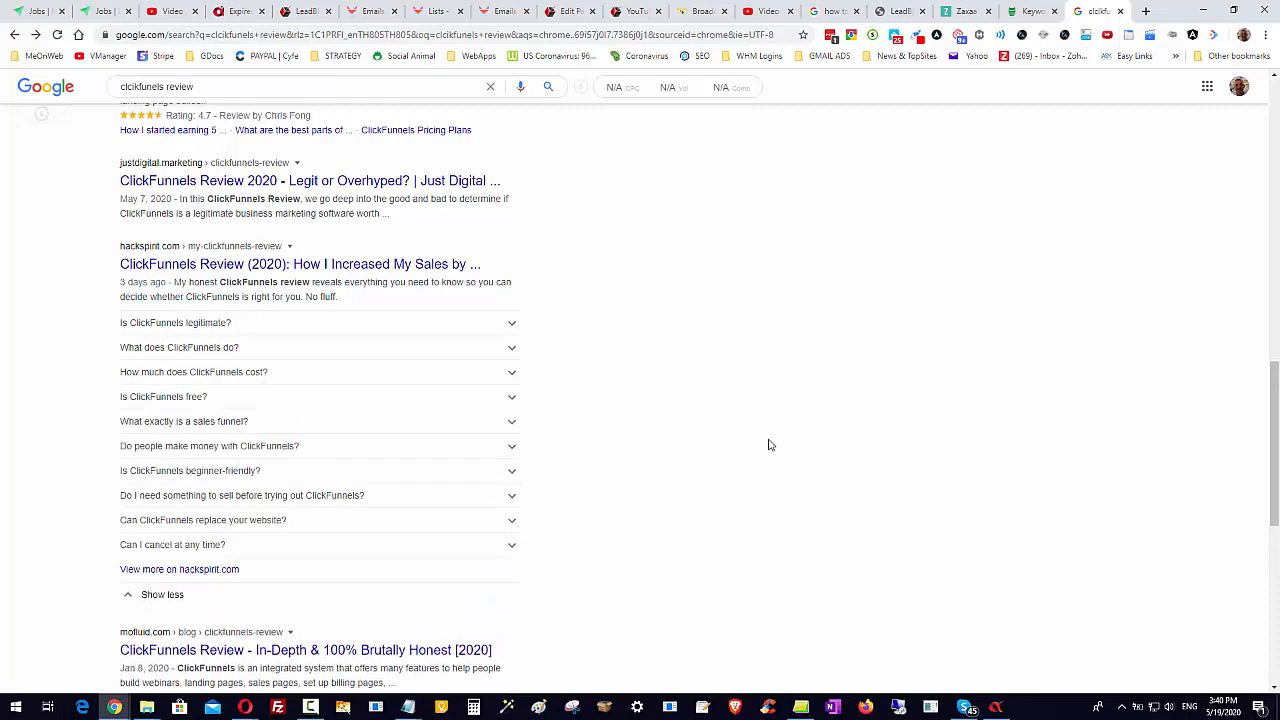
scroll(766, 443, down, 2)
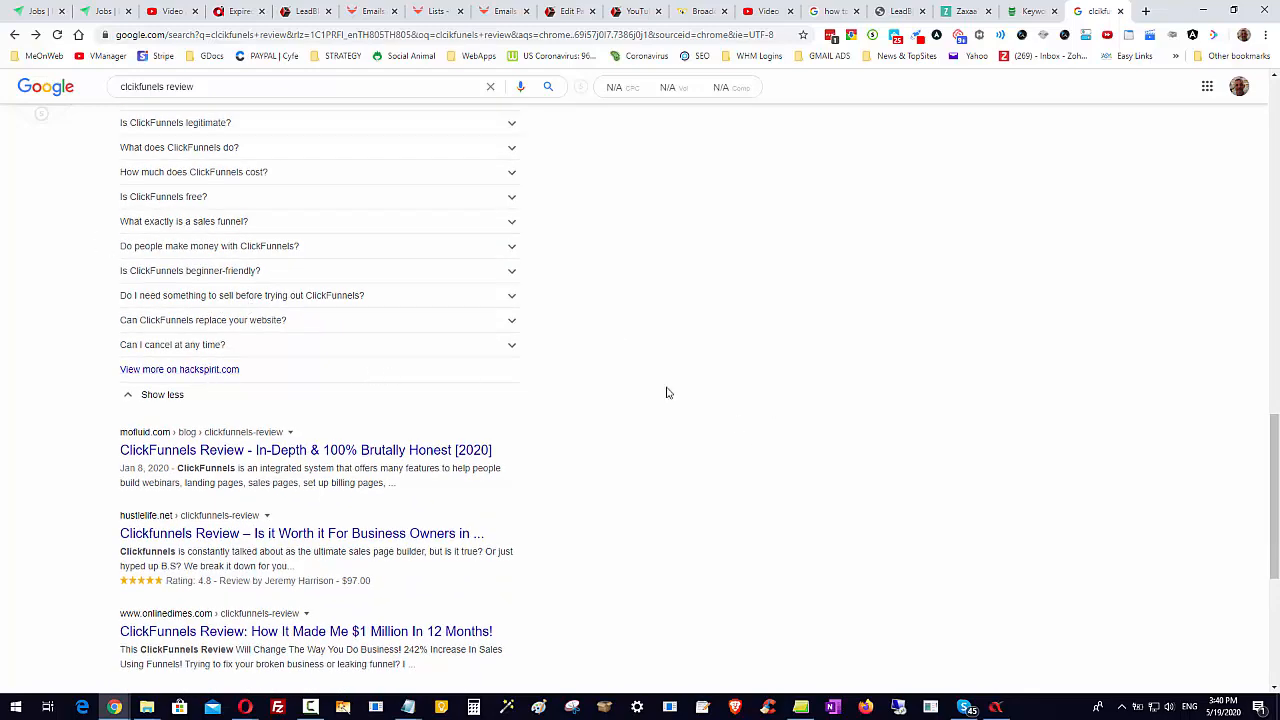
scroll(620, 290, up, 2)
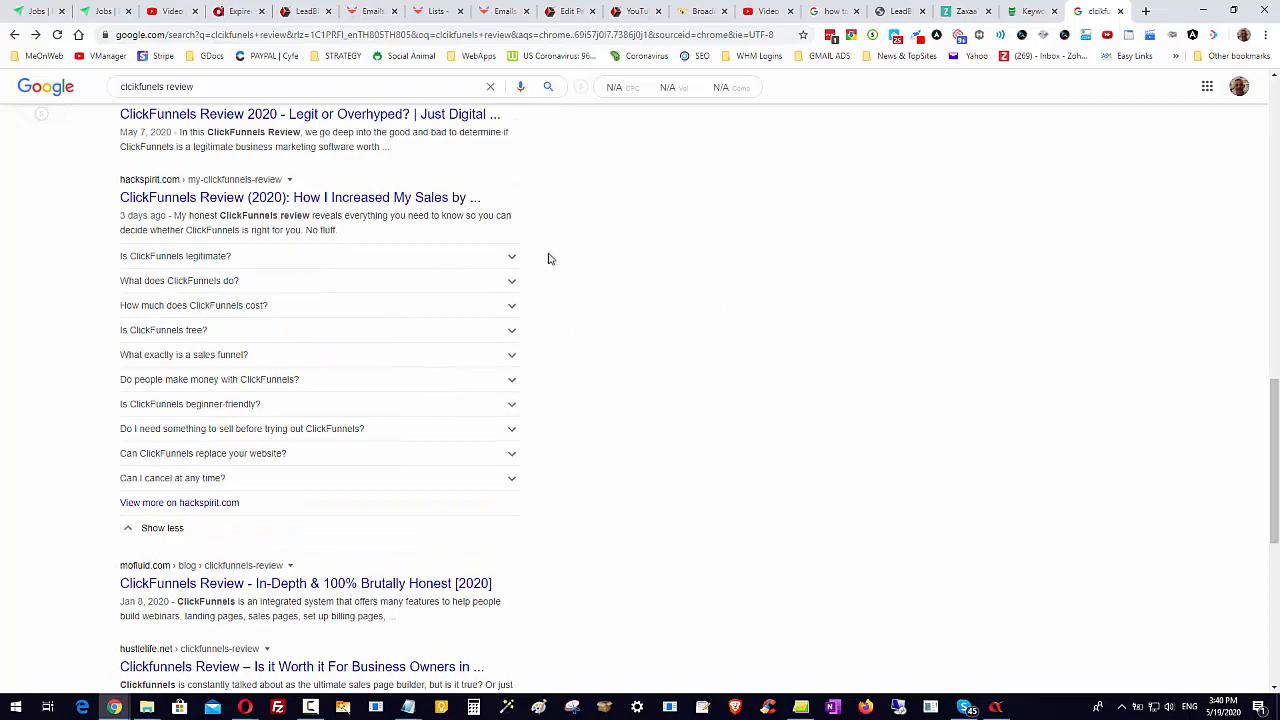
Examine the related searches, then compare the ad, featured snippet, "People also ask", video and FAQ sections of the ClickFunnels review results
scroll(557, 303, down, 5)
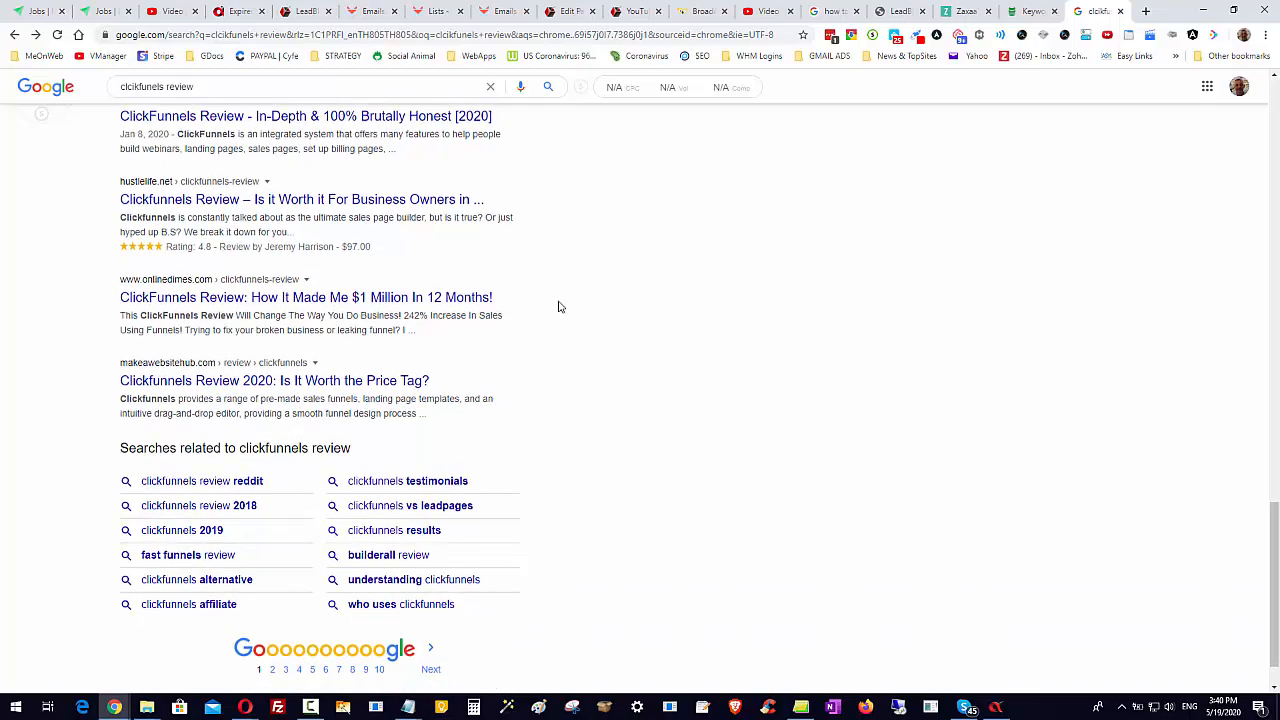
scroll(590, 310, up, 18)
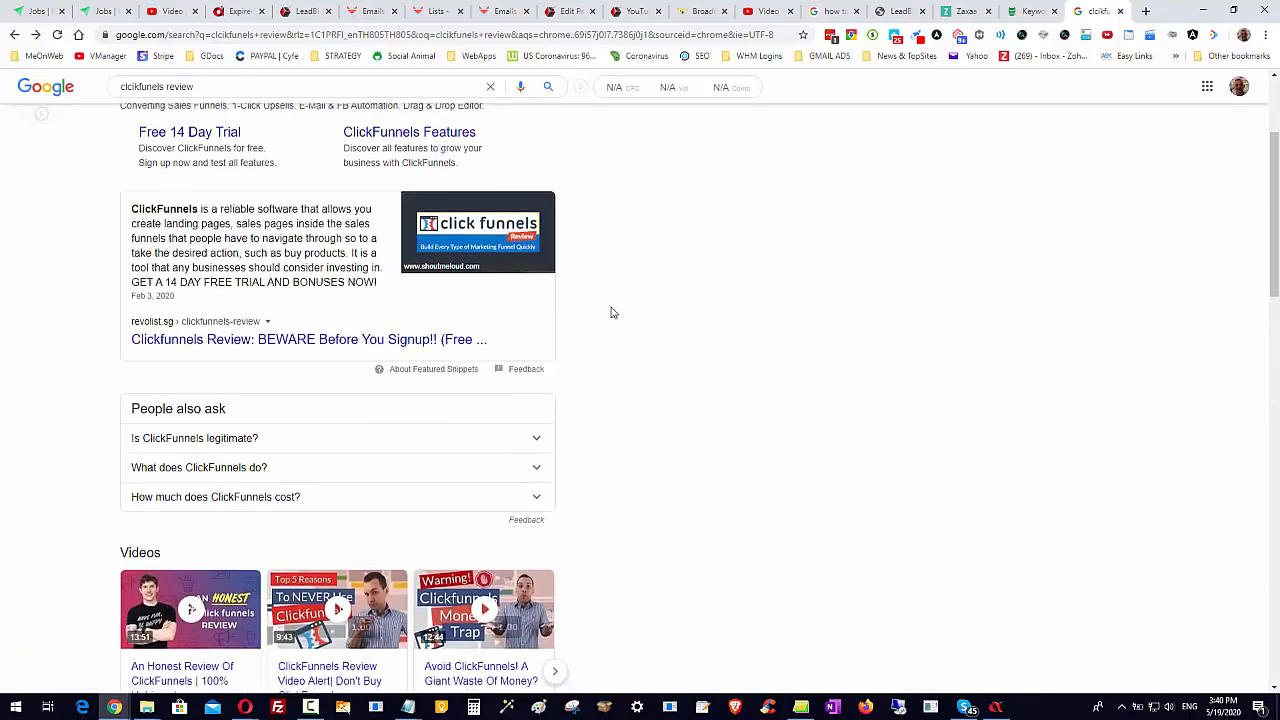
scroll(613, 312, up, 2)
scroll(741, 426, down, 1)
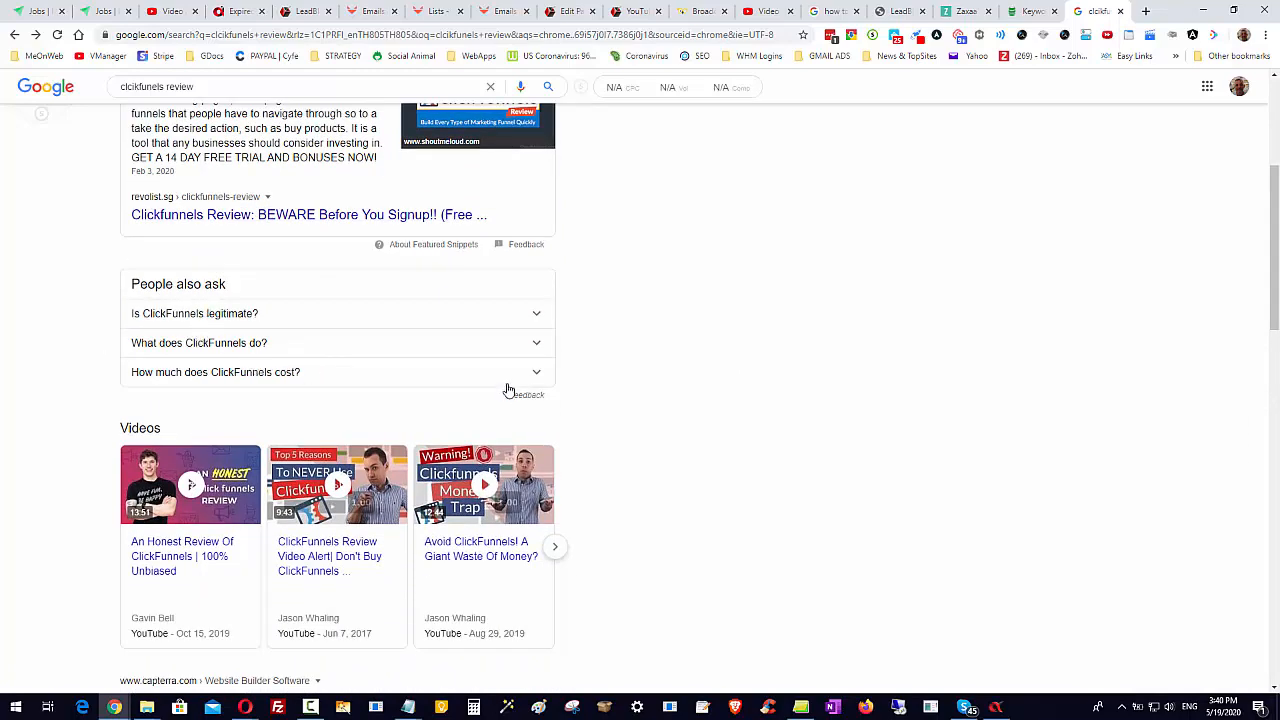
scroll(520, 395, down, 2)
scroll(447, 407, down, 1)
scroll(447, 407, down, 7)
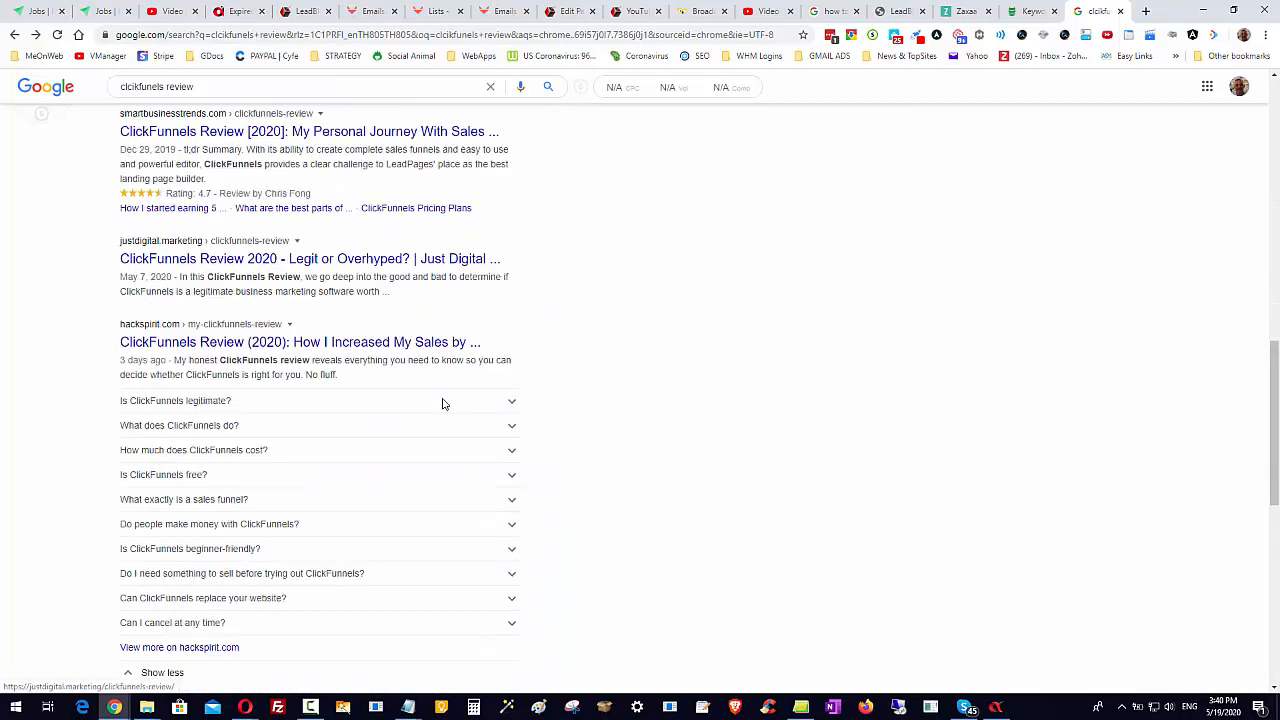
scroll(264, 232, up, 3)
scroll(268, 226, up, 6)
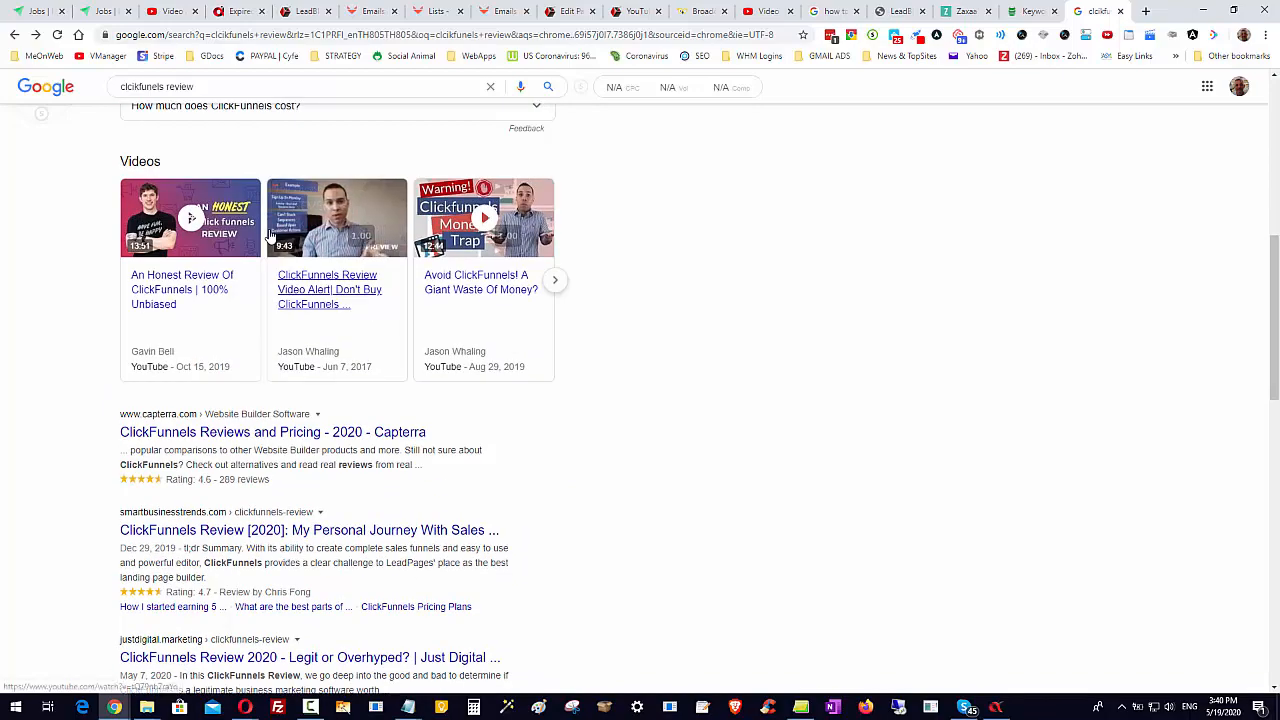
scroll(627, 356, down, 7)
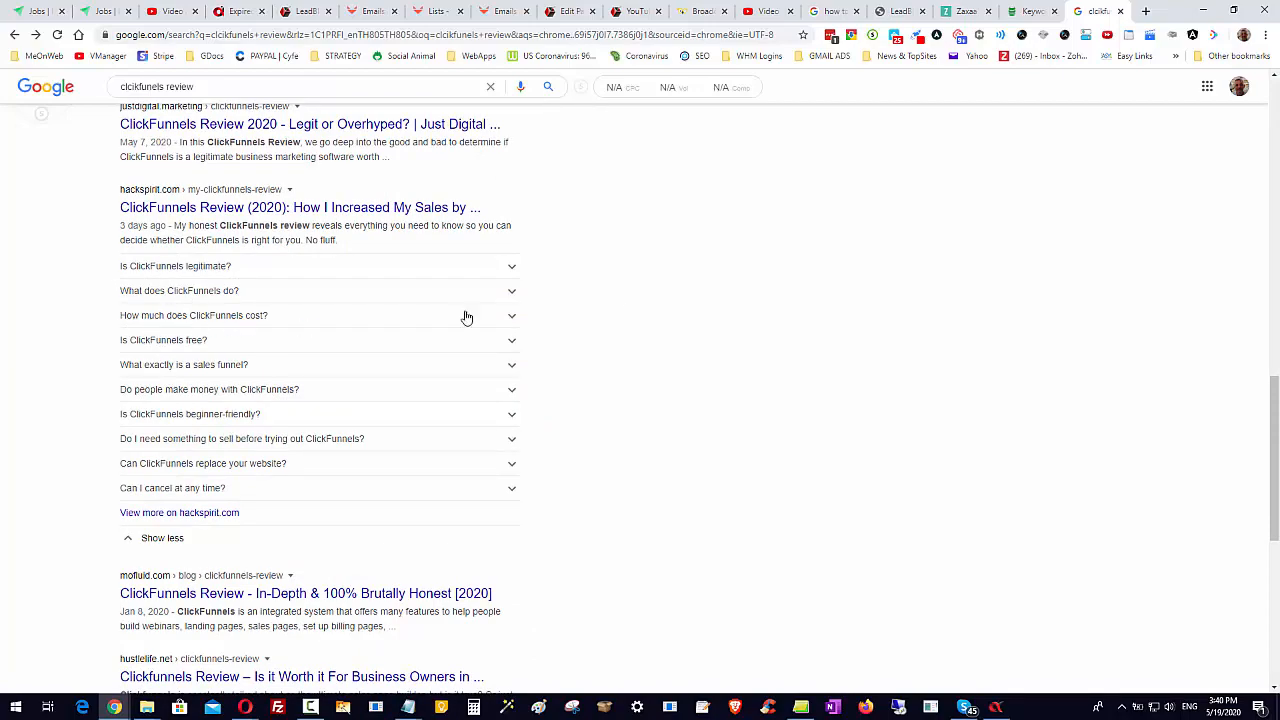
scroll(600, 300, up, 7)
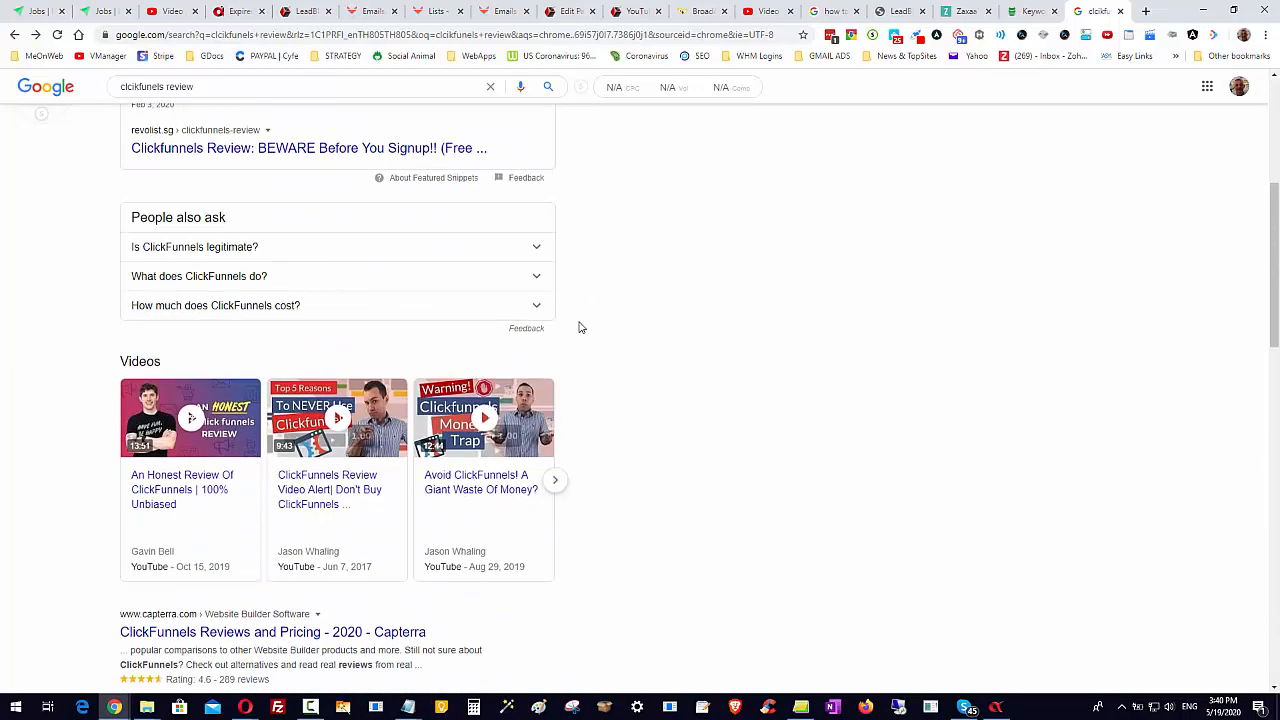
scroll(590, 300, down, 4)
scroll(611, 246, up, 7)
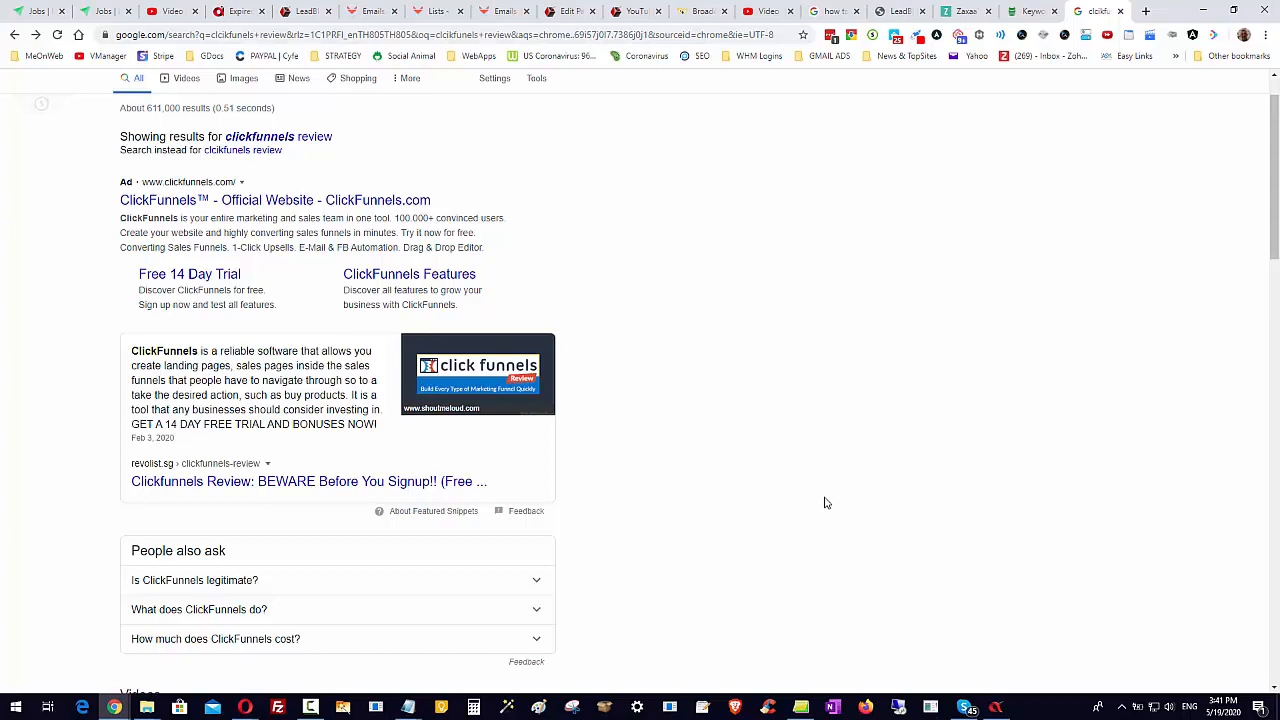
scroll(814, 526, up, 1)
Return to the Keyword Keg results and open the YouTube SEO Checklist extension while reviewing the ClickFunnels keywords
click(1030, 11)
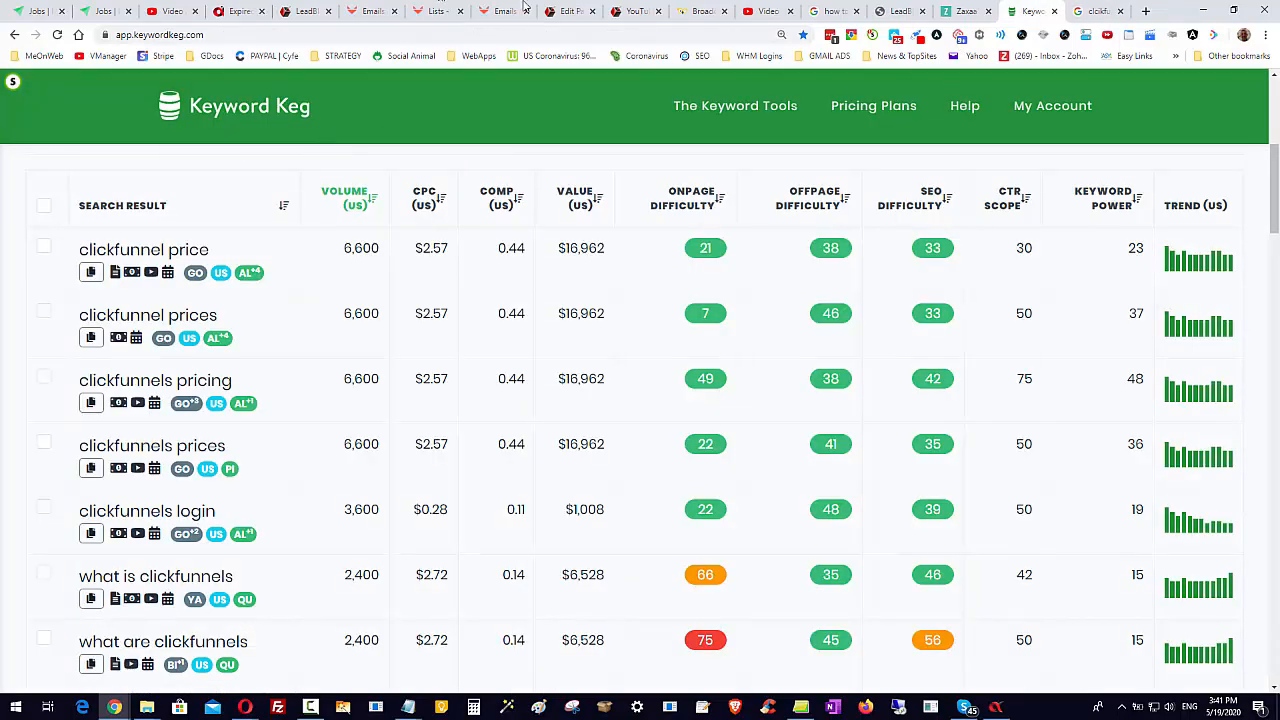
click(1192, 35)
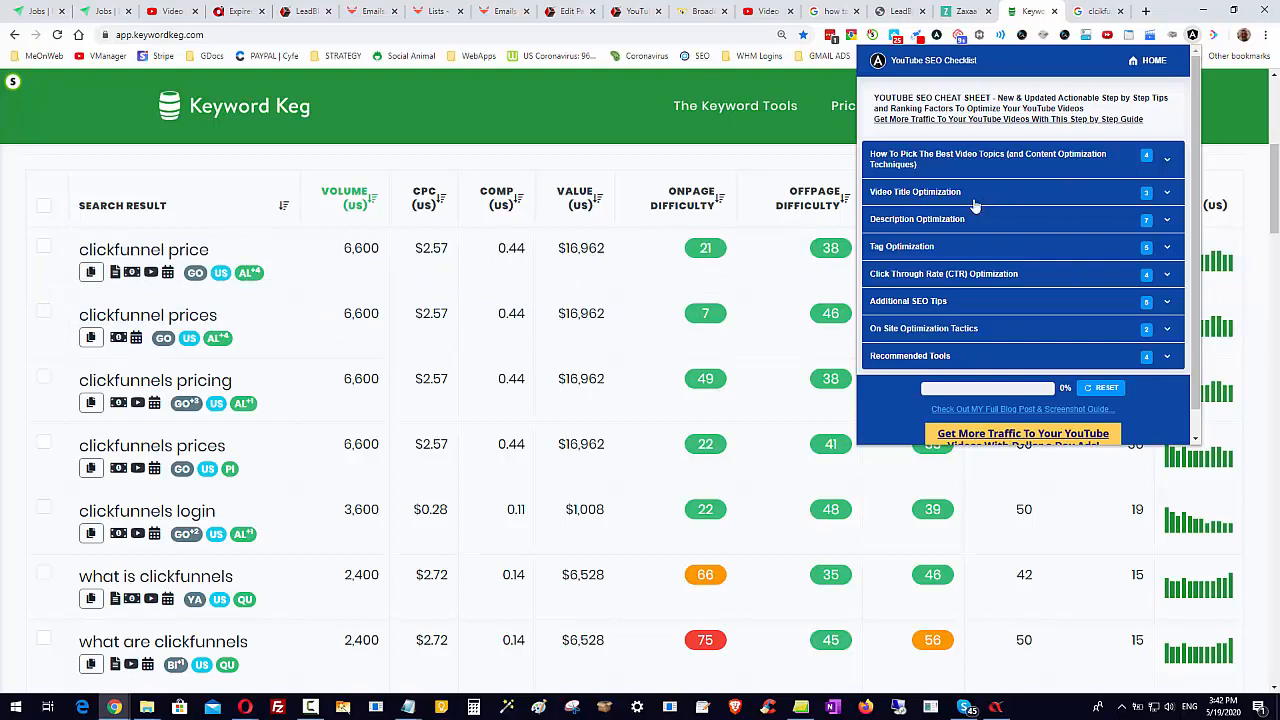
scroll(120, 420, down, 2)
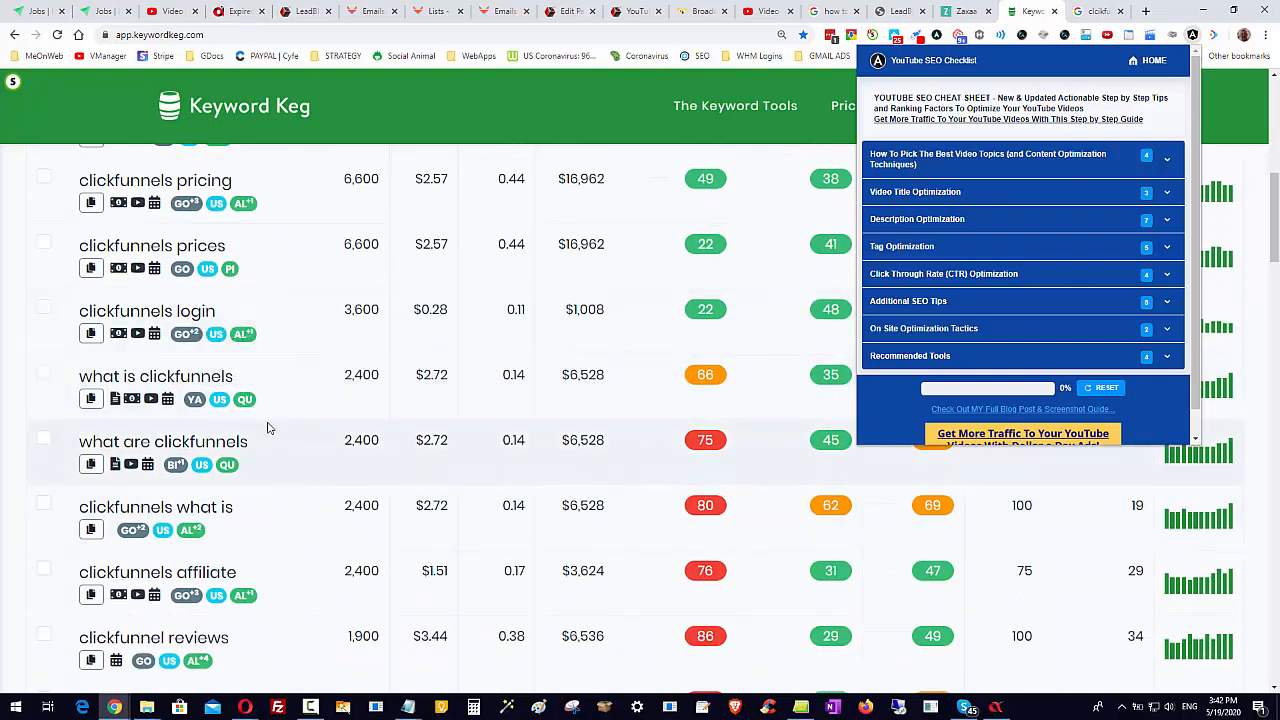
Look through the ClickFunnels keywords in Keyword Keg down to the review-related terms
scroll(120, 415, down, 1)
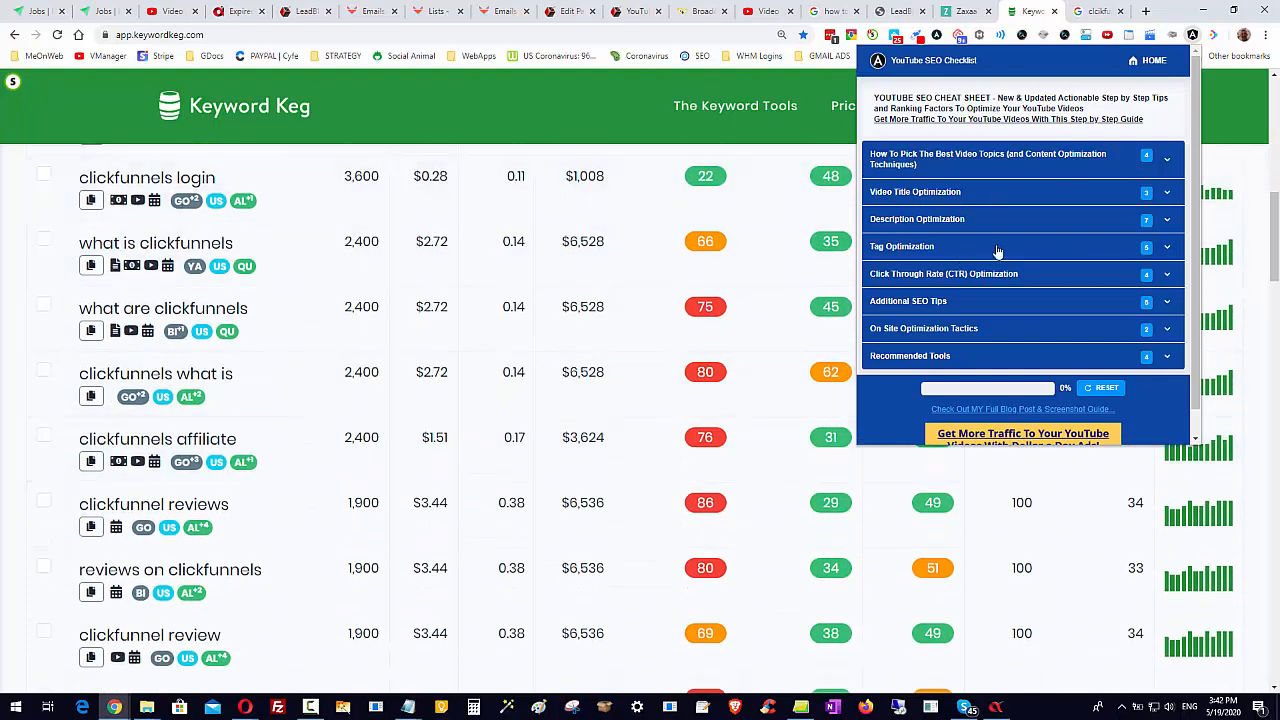
scroll(142, 481, down, 2)
scroll(142, 481, down, 1)
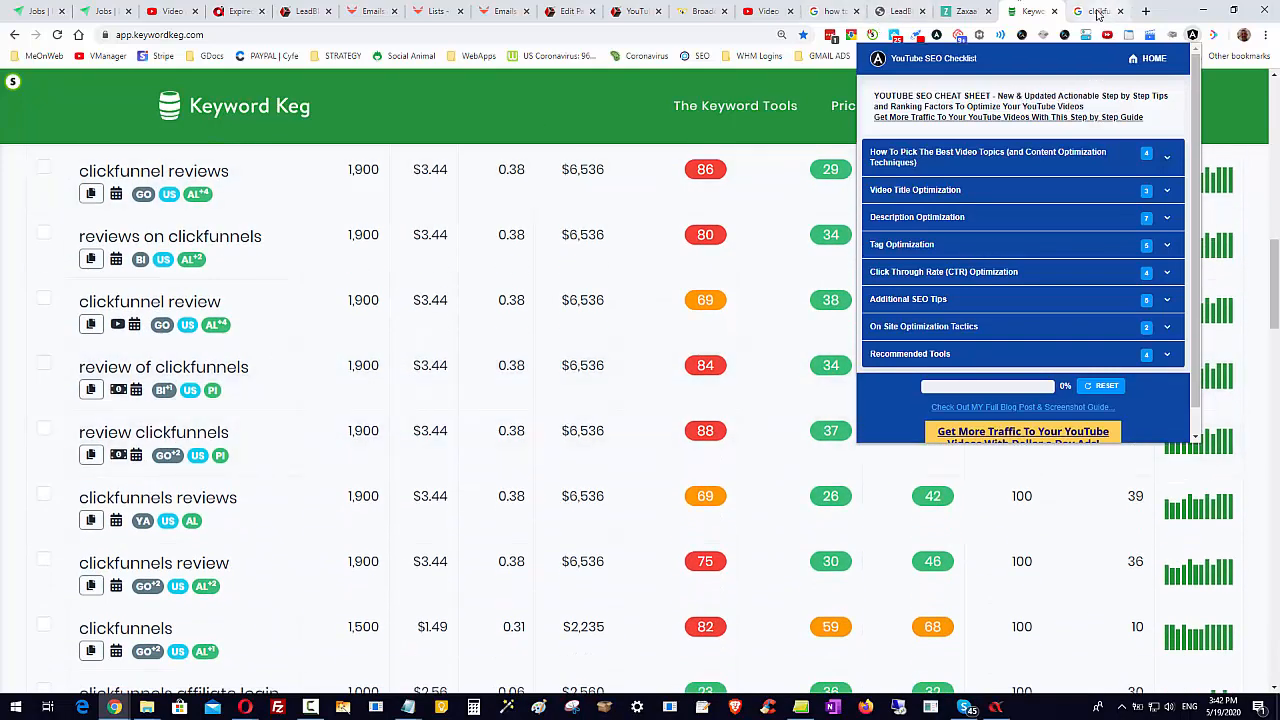
Return to the Google results for the ClickFunnels review search and examine the "Videos" section
click(1112, 11)
scroll(653, 388, down, 3)
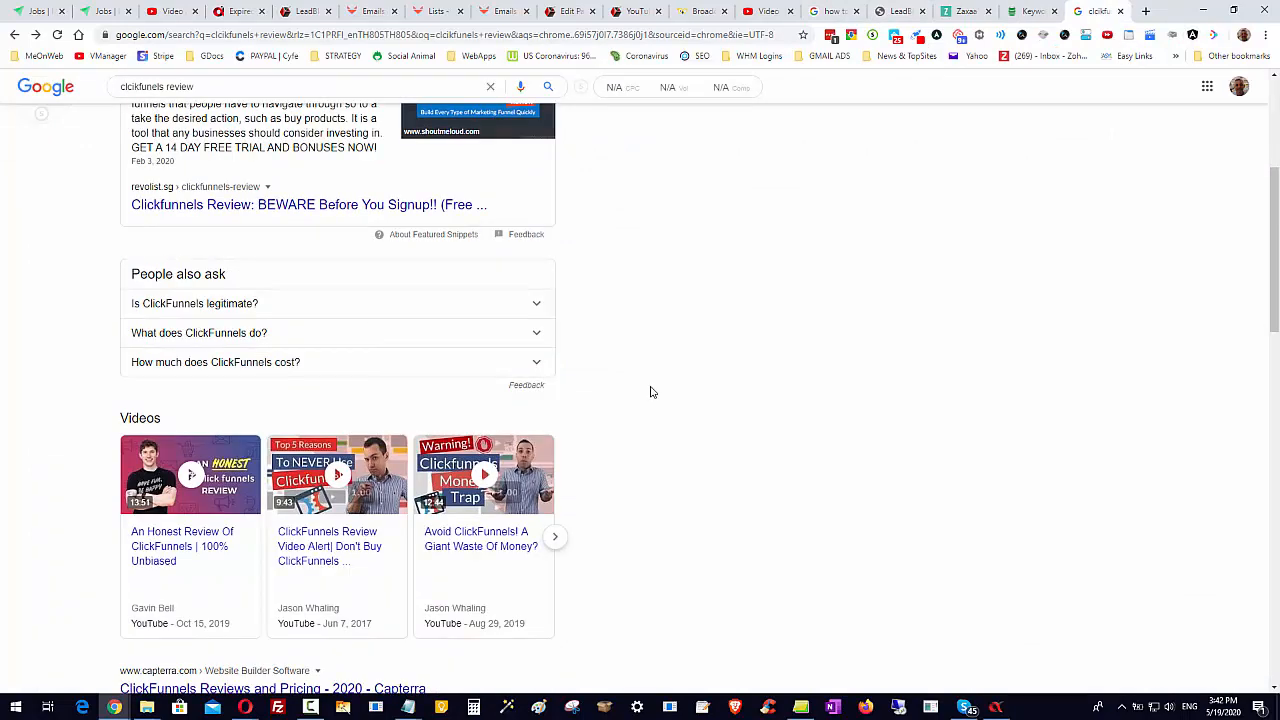
scroll(700, 494, down, 3)
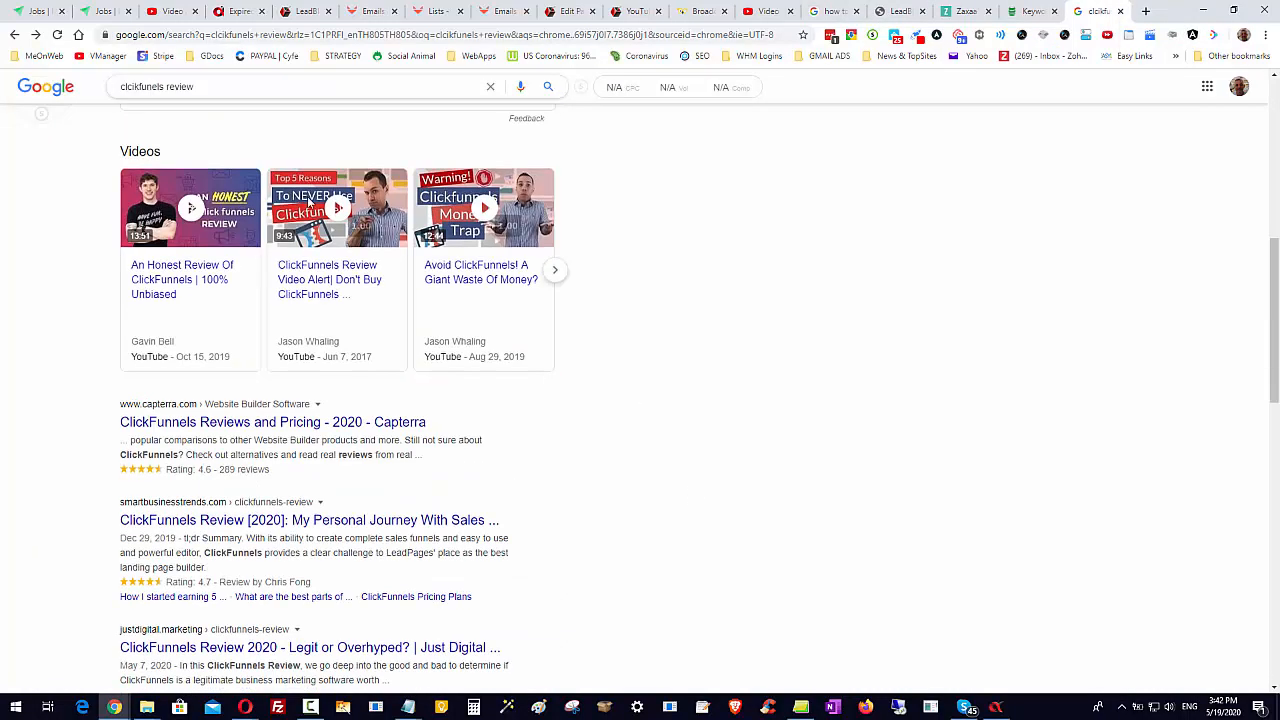
scroll(690, 388, up, 3)
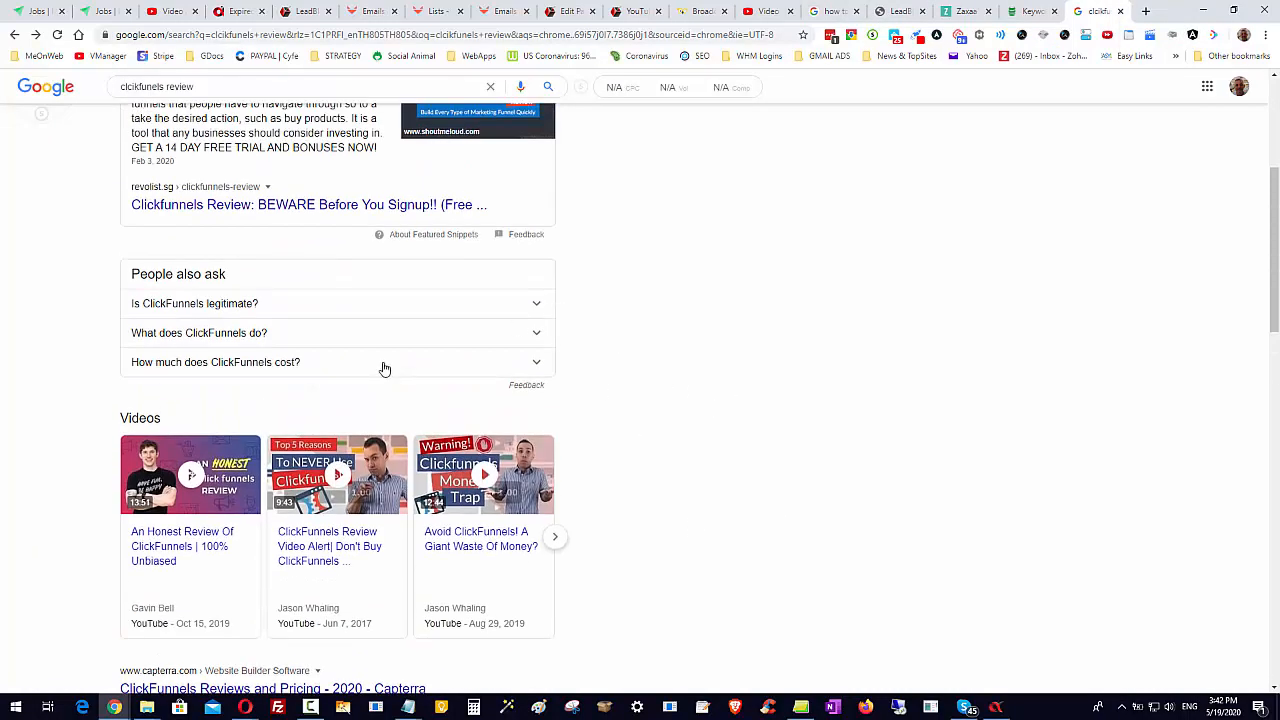
Expand and collapse "What does ClickFunnels do?" and "How much does ClickFunnels cost?" under "People also ask" to load more questions
click(537, 335)
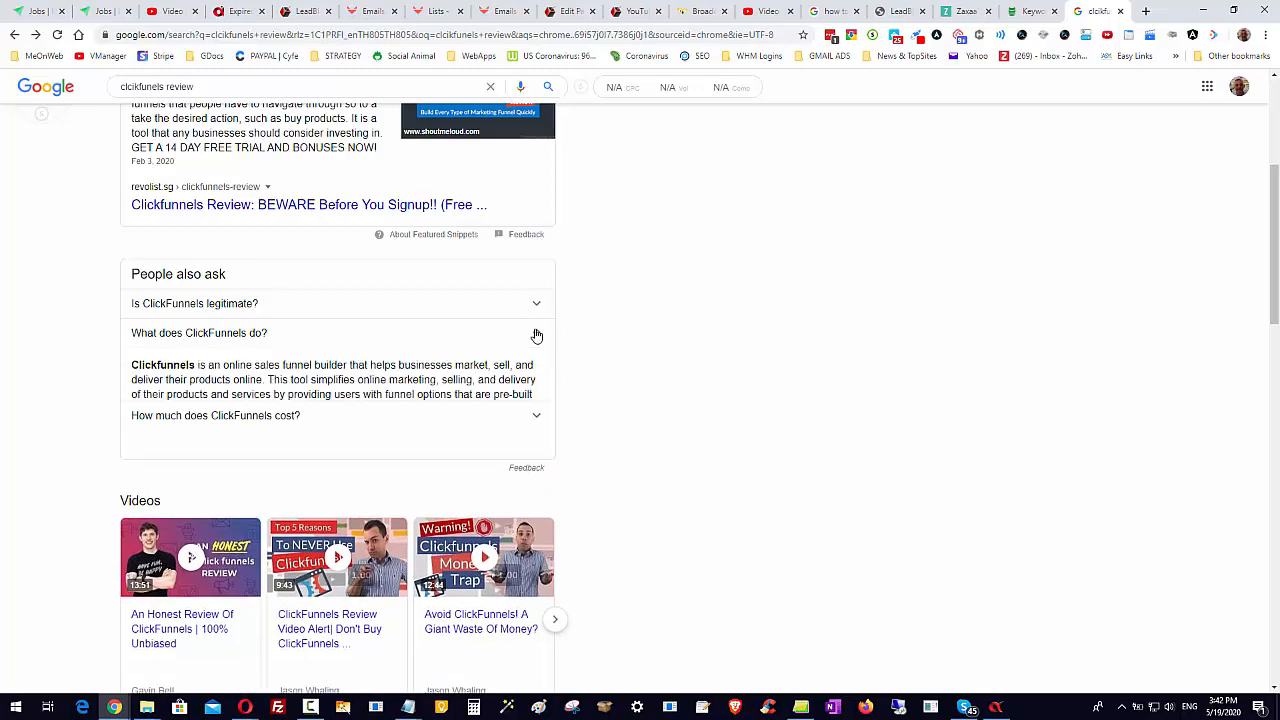
click(536, 335)
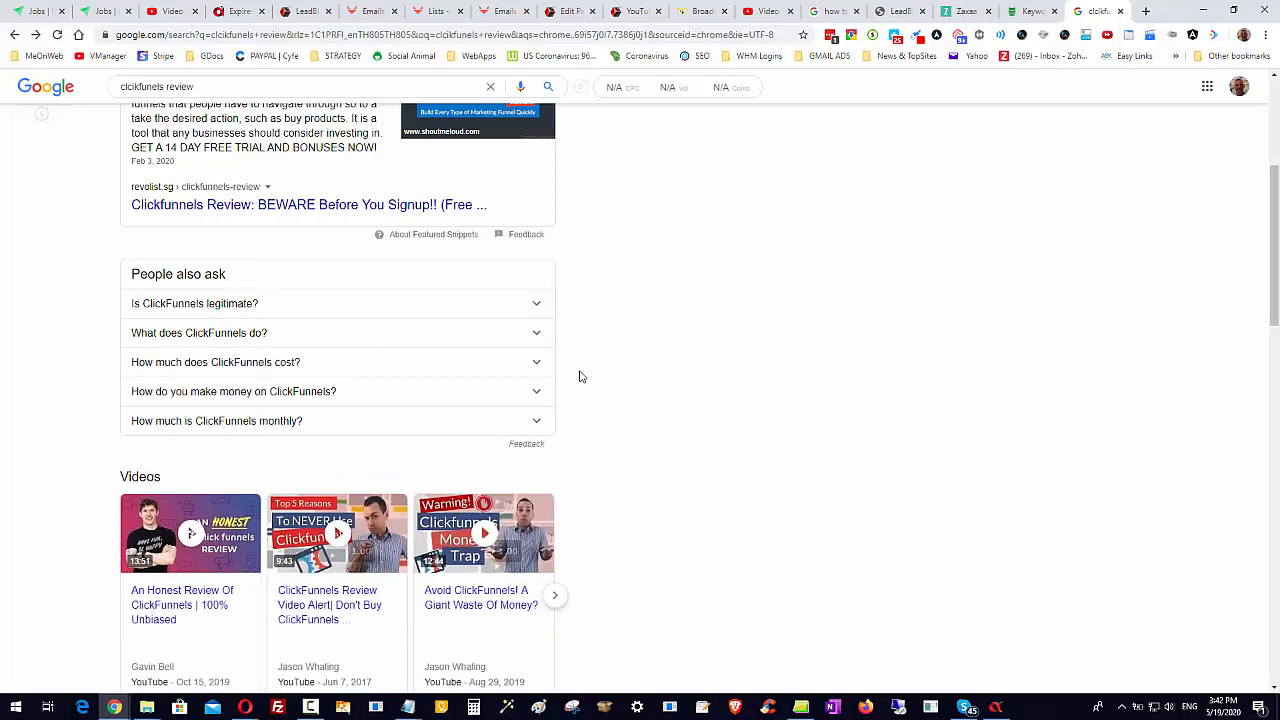
click(533, 362)
click(531, 364)
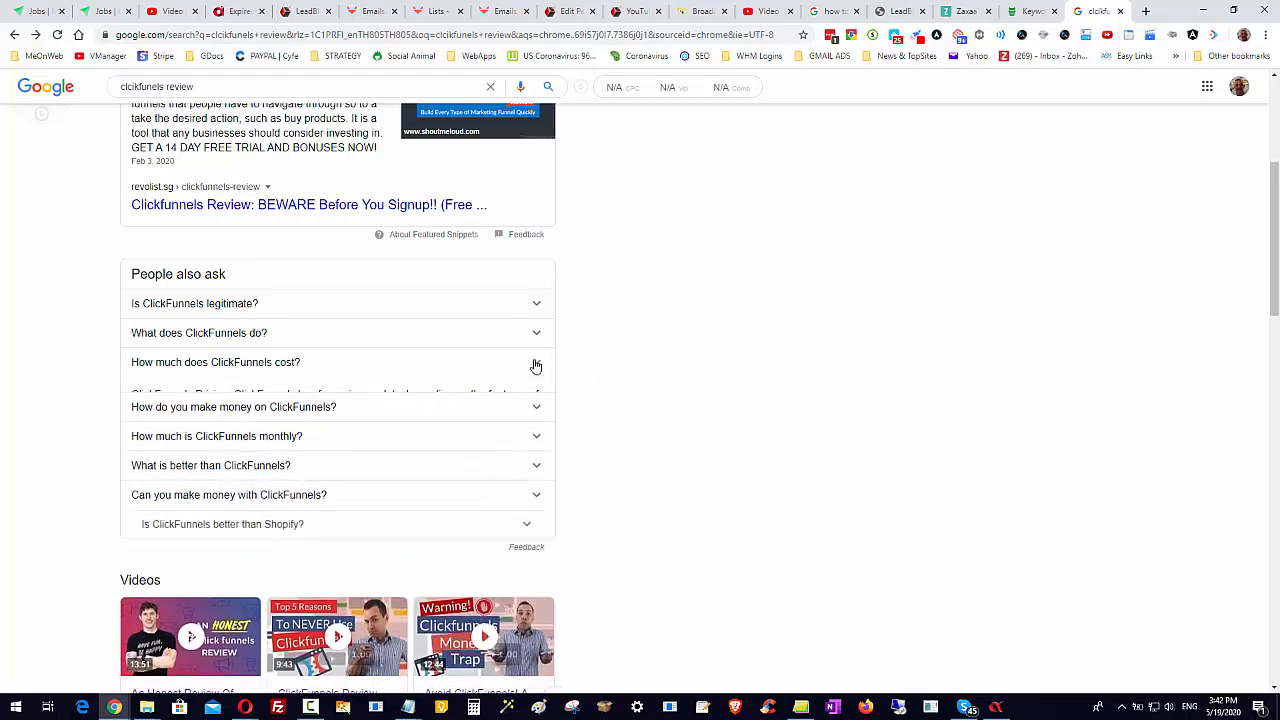
Review the FAQ list under the hackspirit.com result, and briefly open and close the YouTube SEO Checklist extension beside it
scroll(641, 387, down, 10)
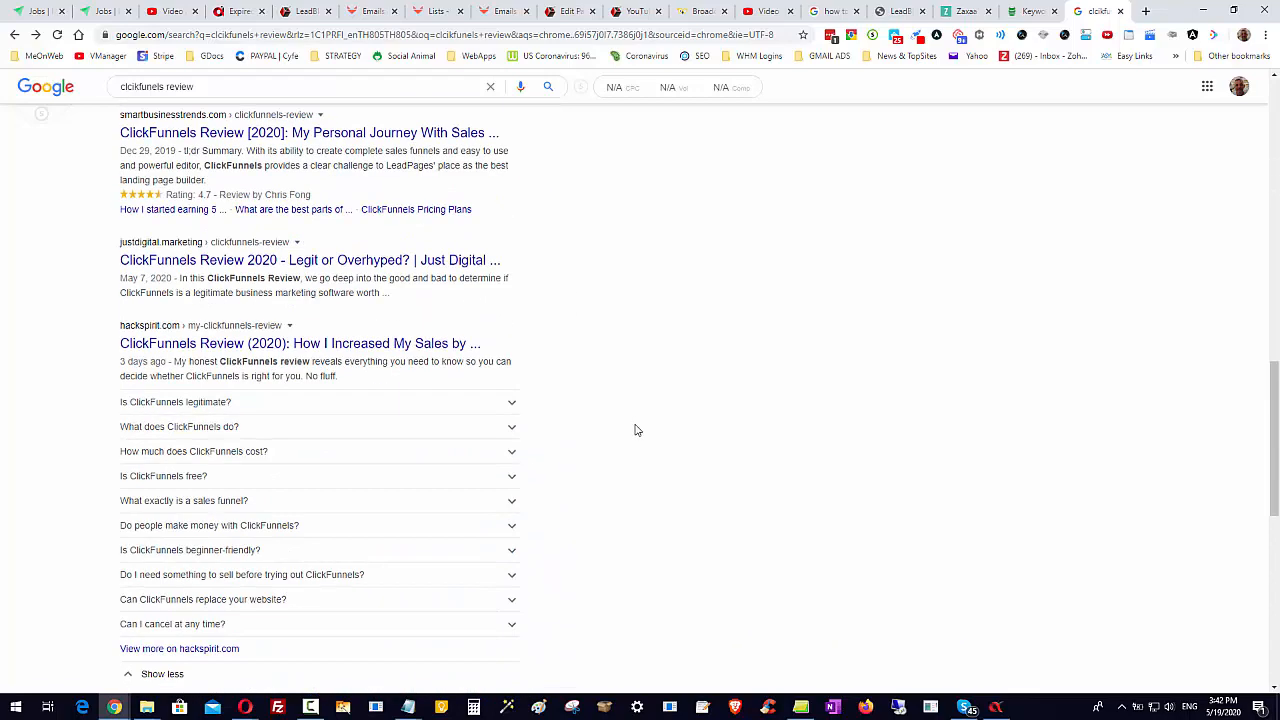
scroll(633, 430, up, 2)
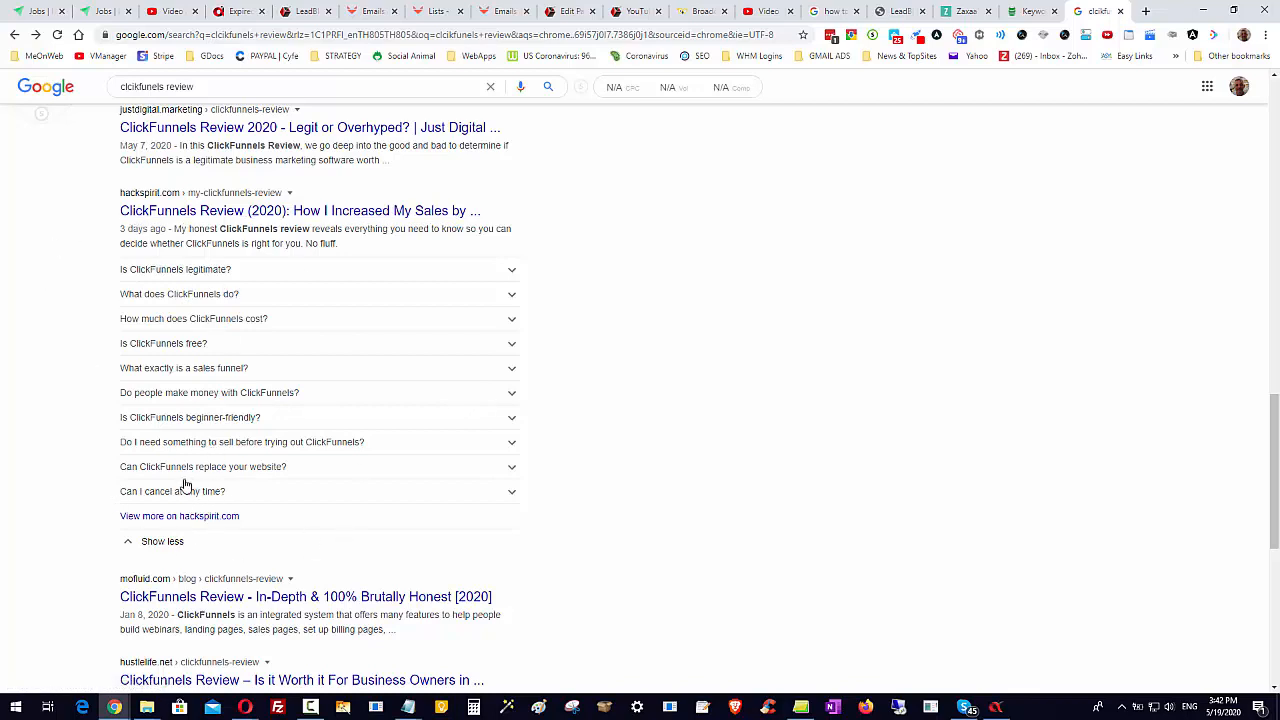
scroll(642, 287, up, 1)
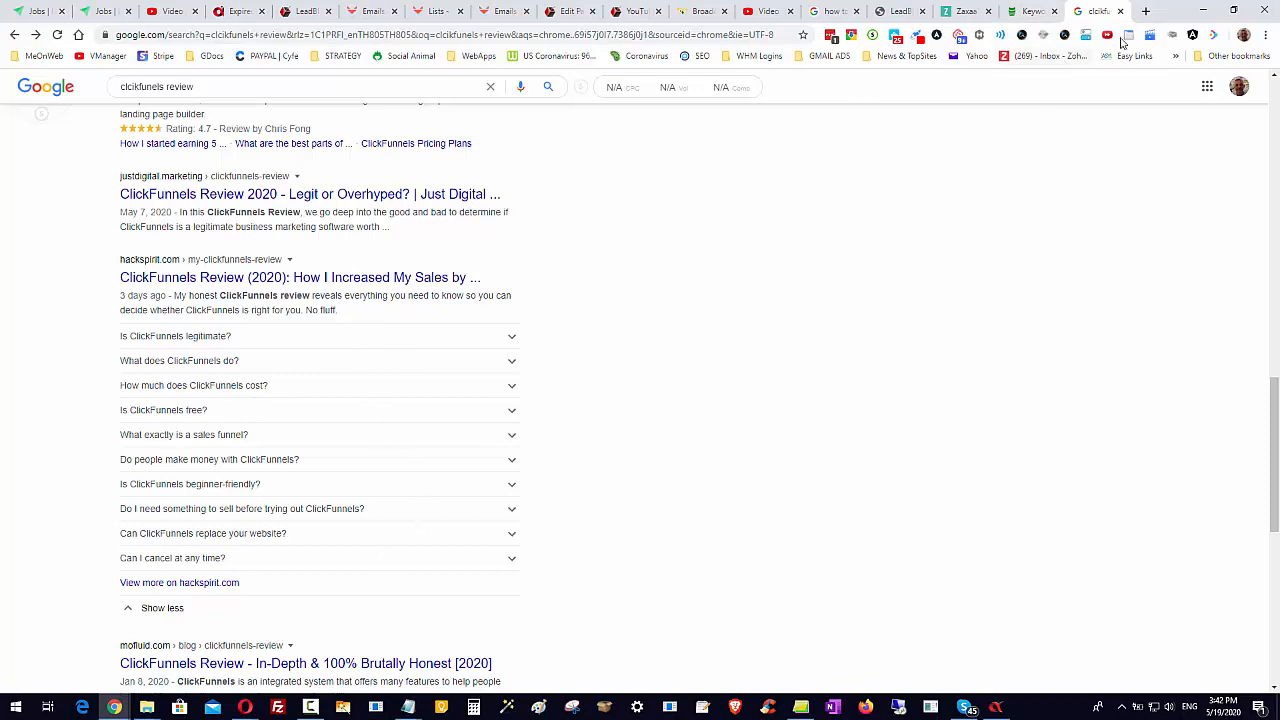
click(1193, 40)
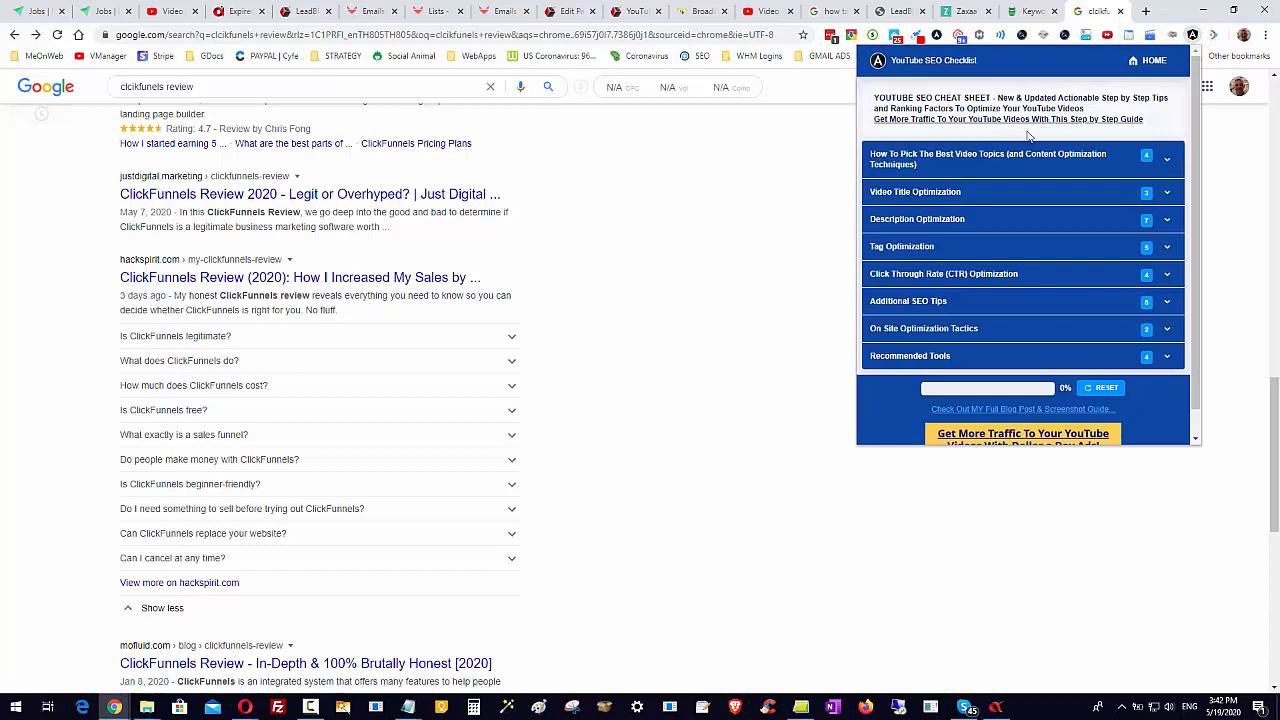
click(731, 300)
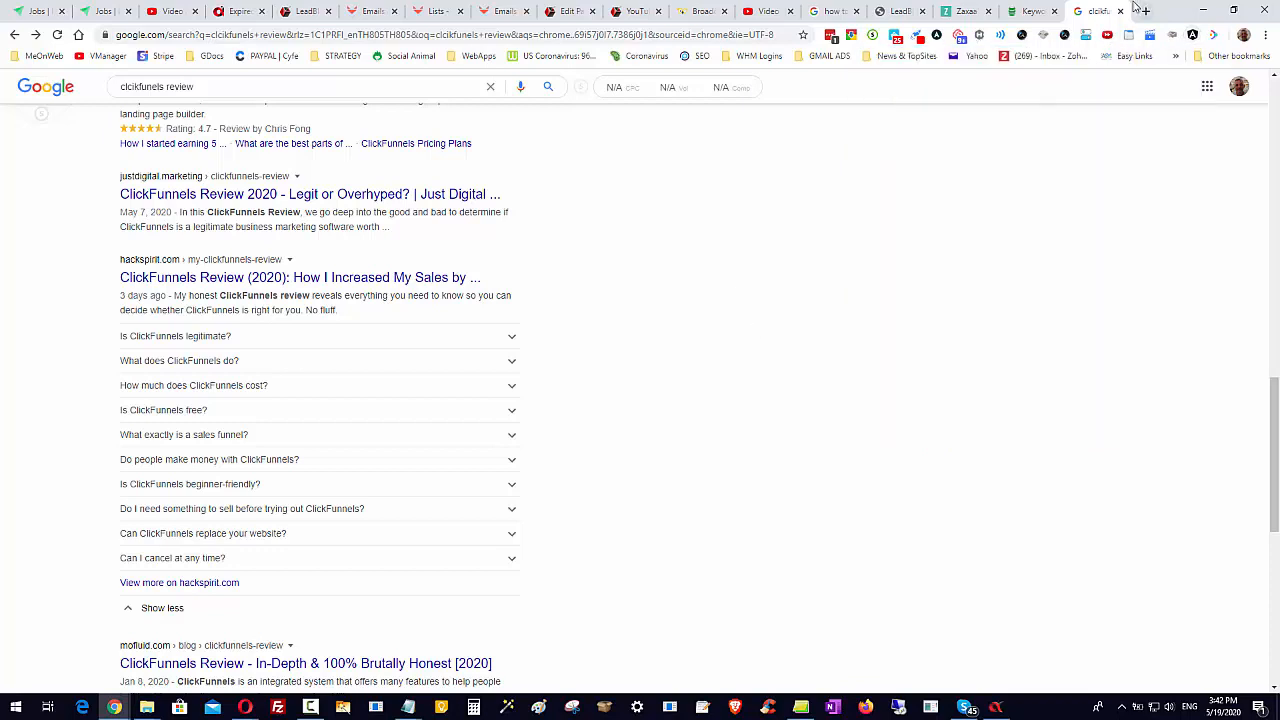
Go back to the Keyword Keg keywords and view the YouTube SEO Checklist extension down to its Dollar a Day Ads link
click(1035, 15)
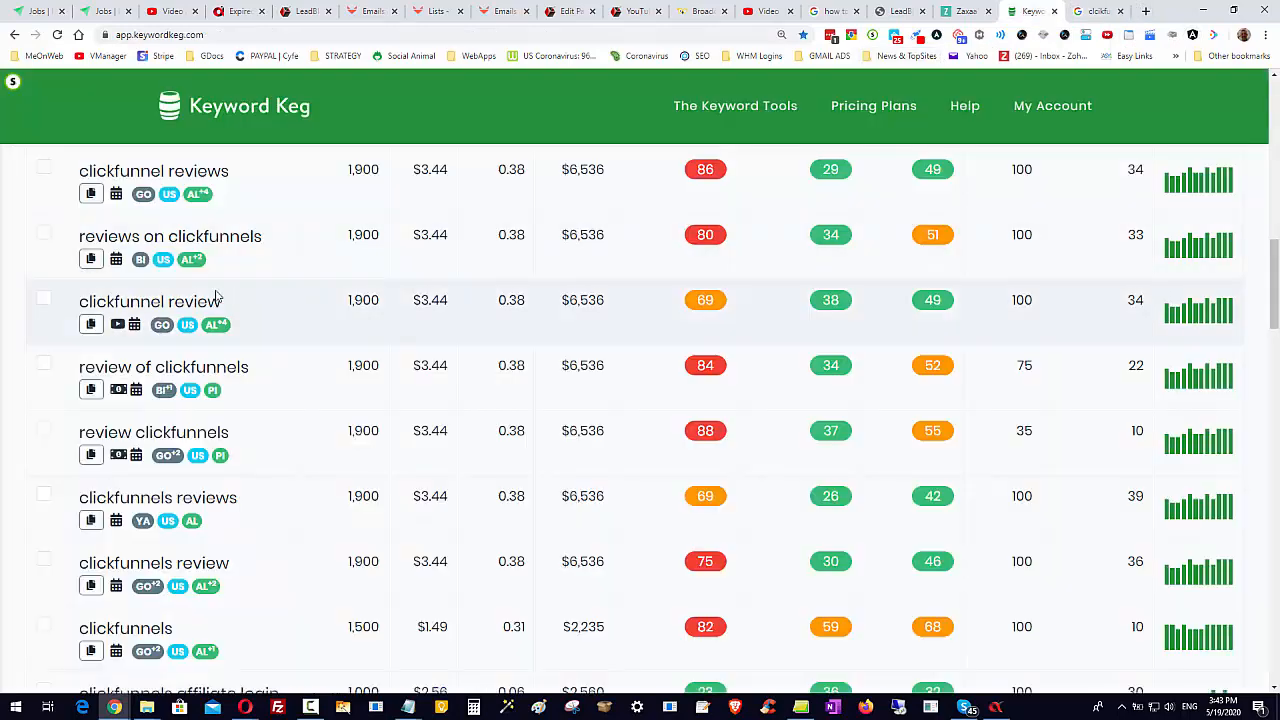
scroll(394, 298, up, 4)
scroll(394, 300, up, 3)
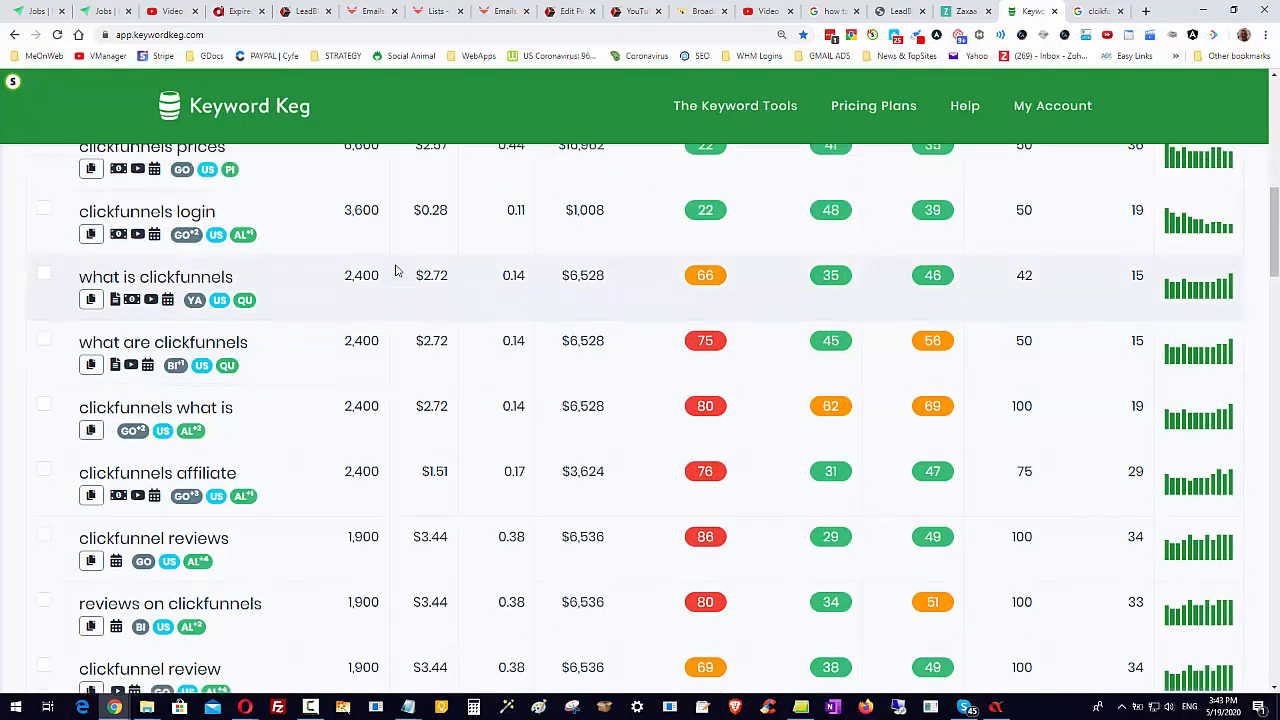
scroll(371, 445, down, 3)
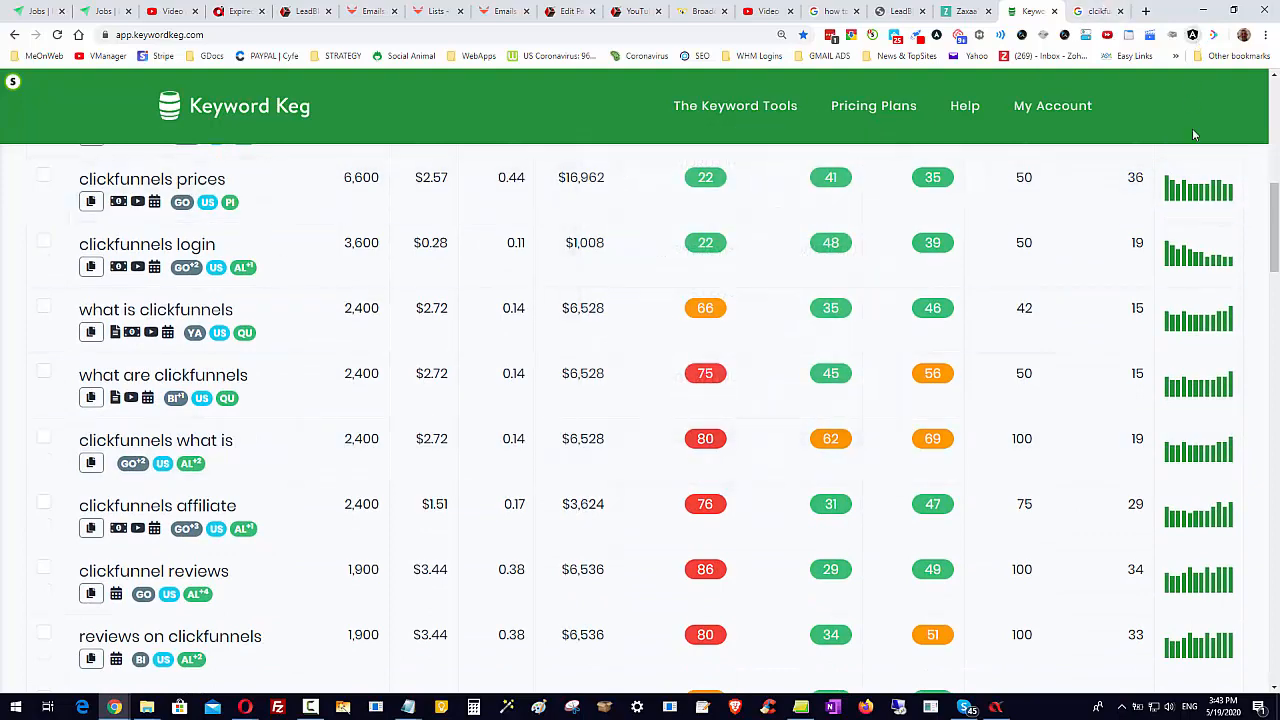
click(1151, 33)
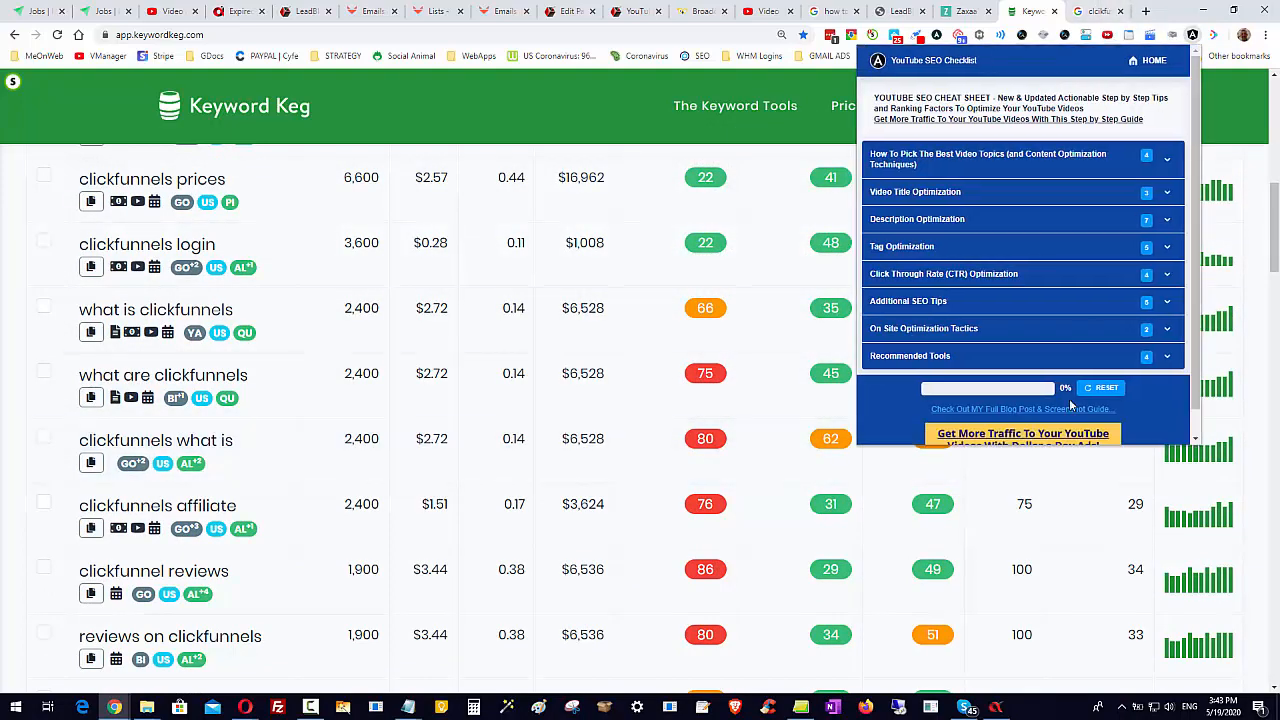
scroll(1060, 415, down, 1)
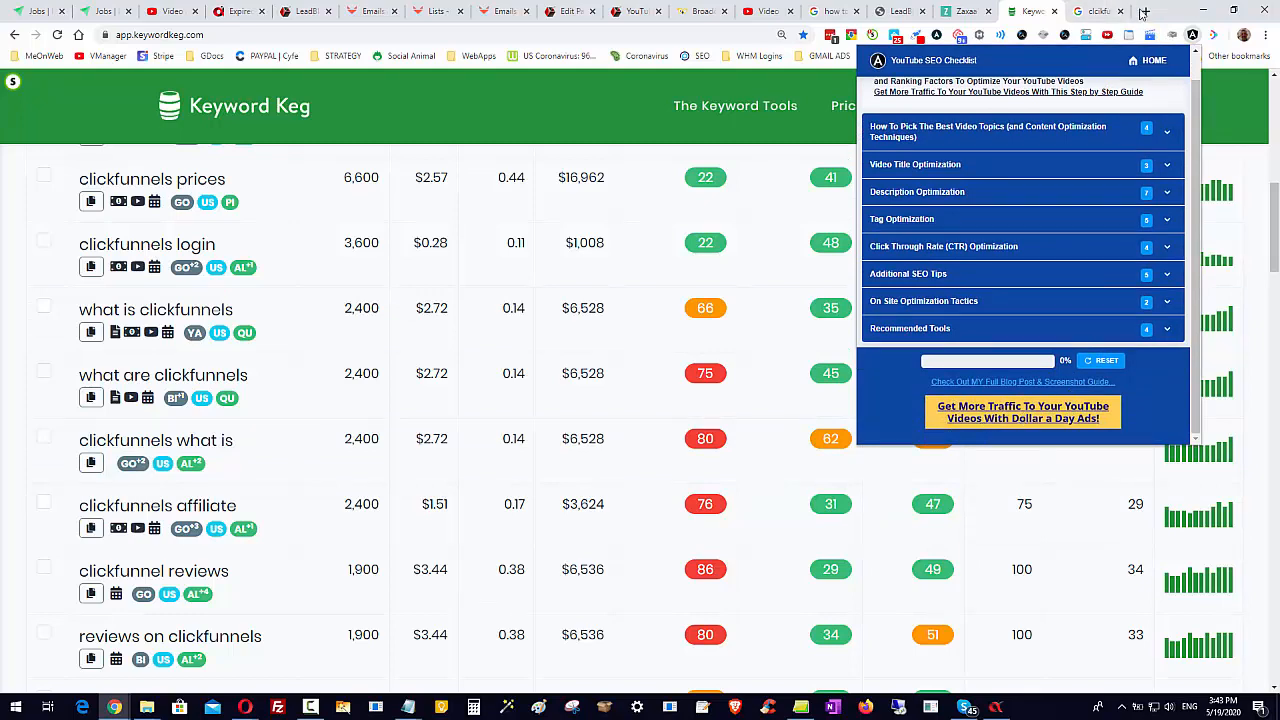
Open the clickfunnels.com website in place of the Google review results
click(1098, 11)
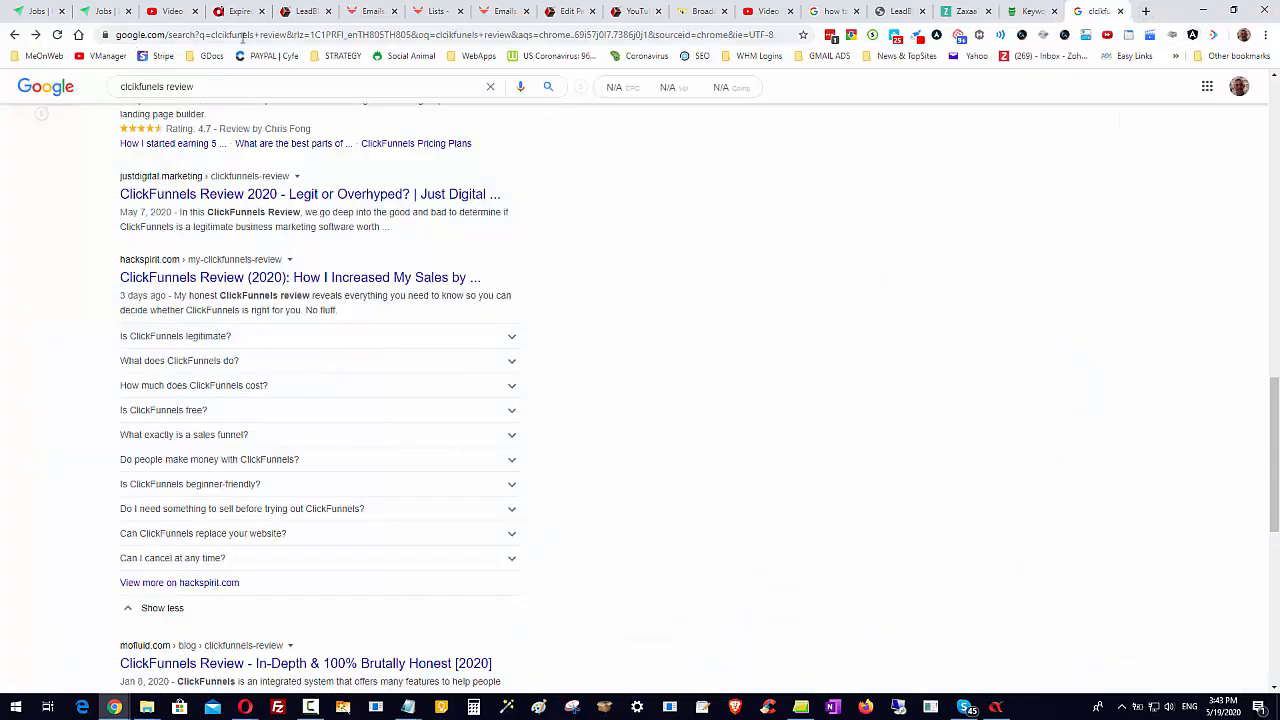
click(268, 35)
text(click)
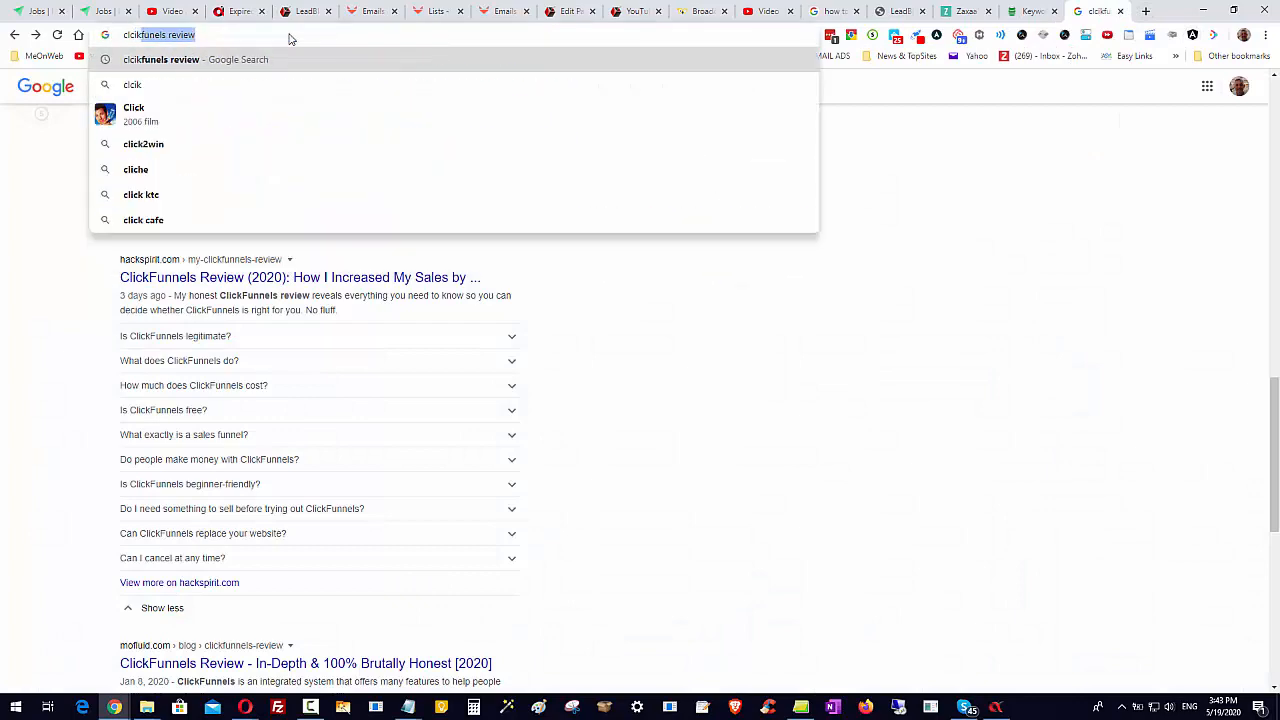
text(funnels.c)
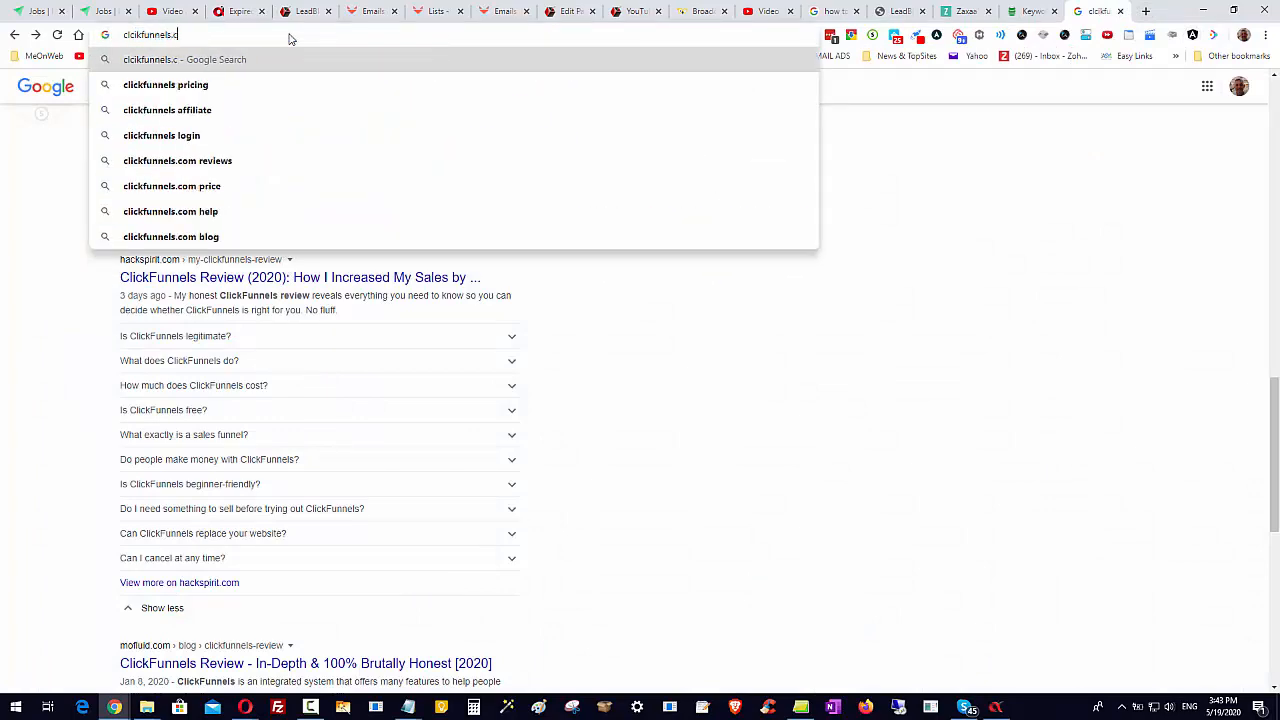
text(om)
key(Return)
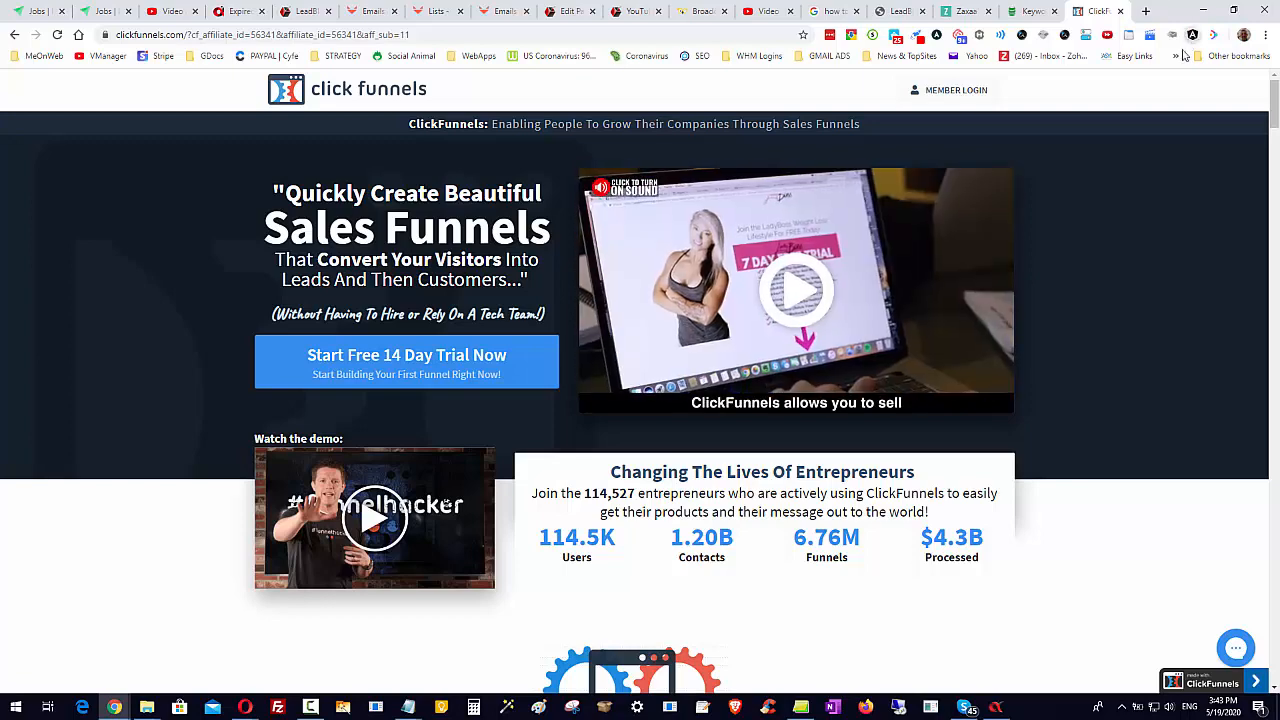
Open and close the YouTube SEO Checklist extension on the ClickFunnels homepage and look over the page's offer and funnel introduction
click(1192, 34)
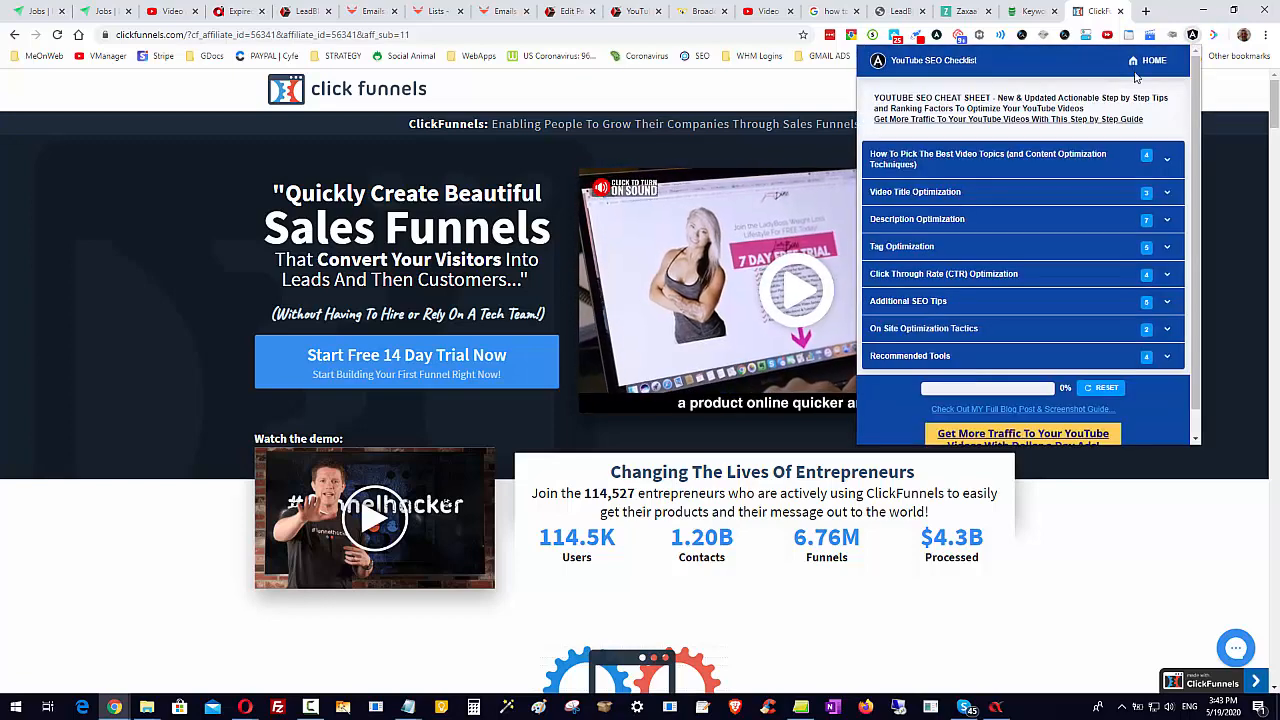
click(1218, 213)
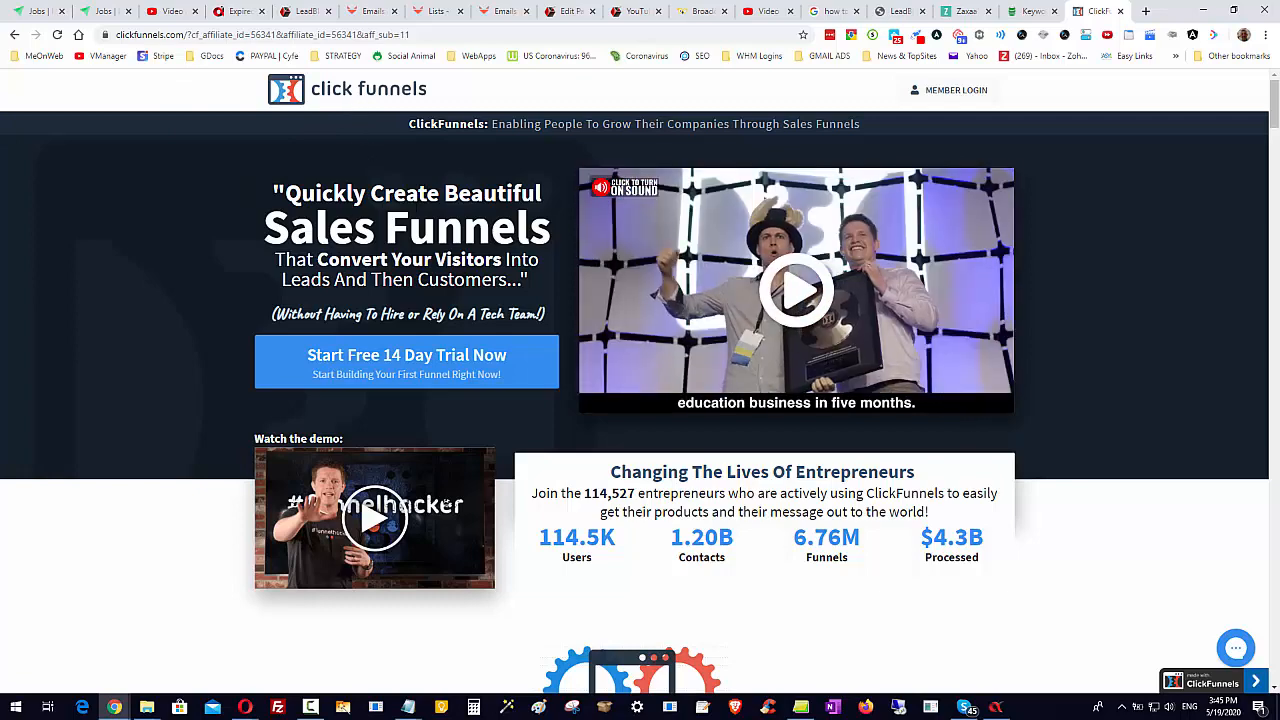
scroll(1028, 348, down, 2)
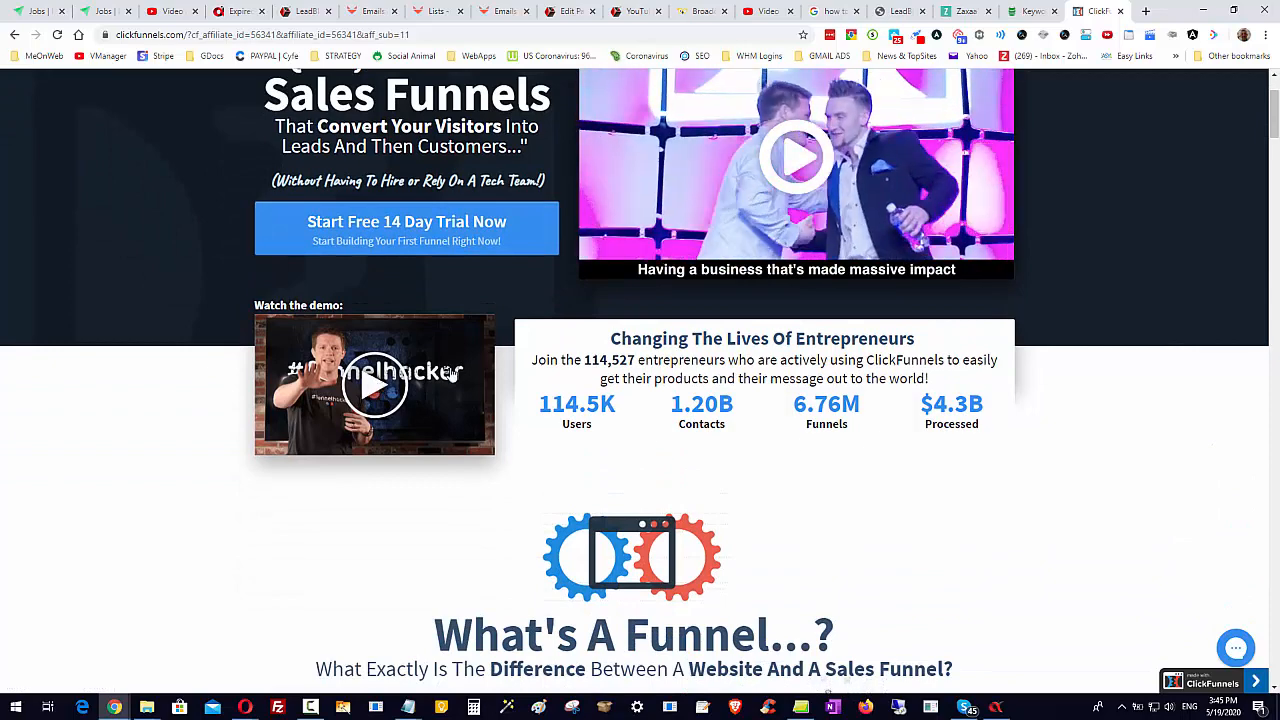
scroll(450, 373, up, 2)
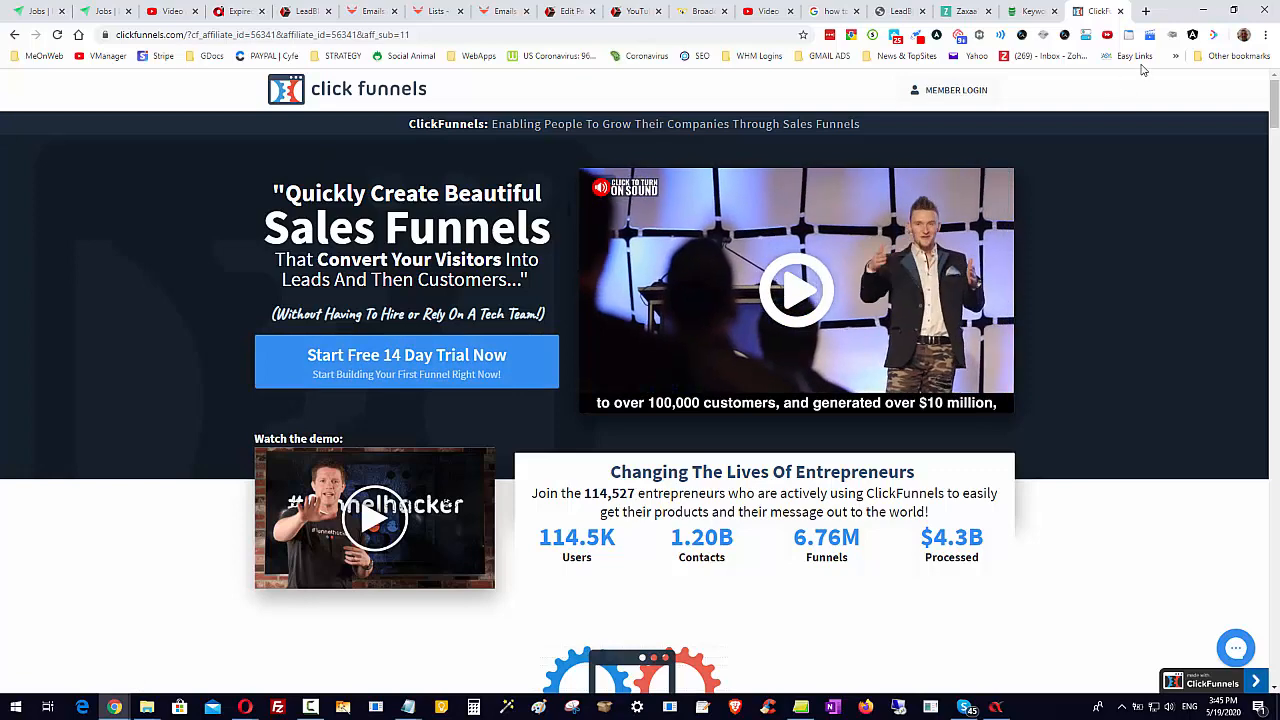
Reopen the YouTube SEO Checklist extension on the ClickFunnels homepage and look through its sections and promotional links
click(1193, 35)
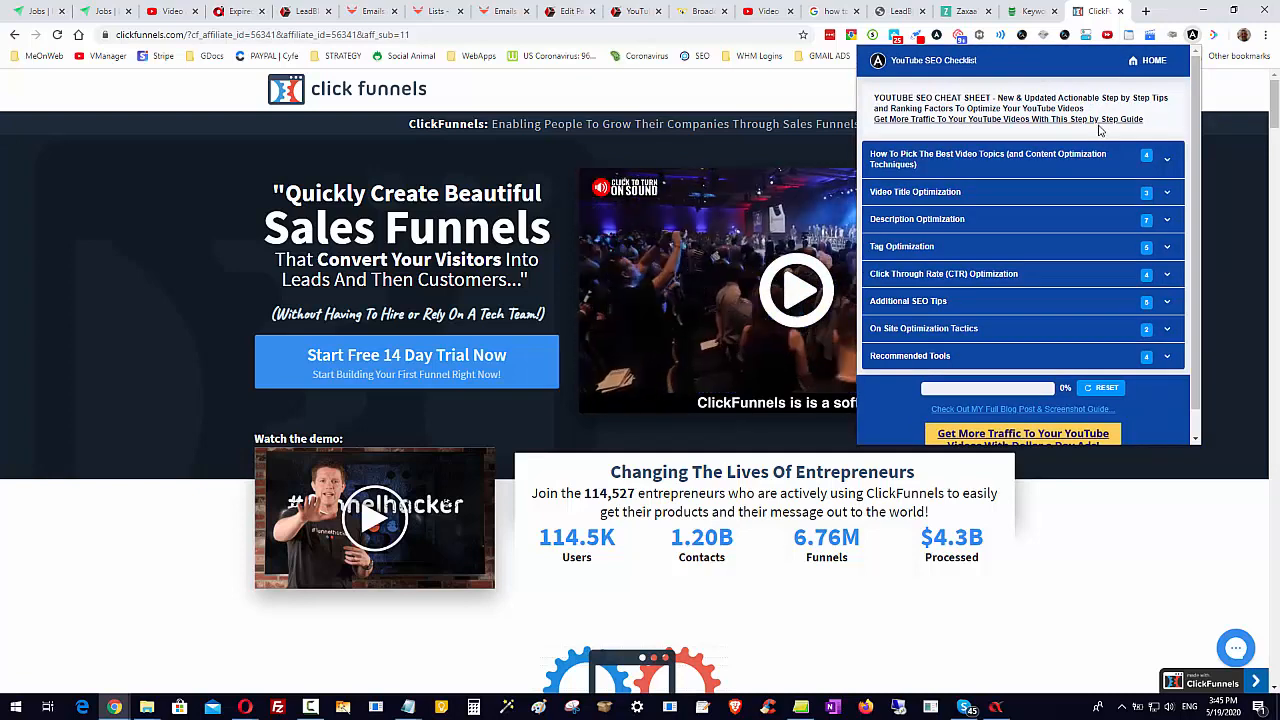
scroll(1080, 345, down, 1)
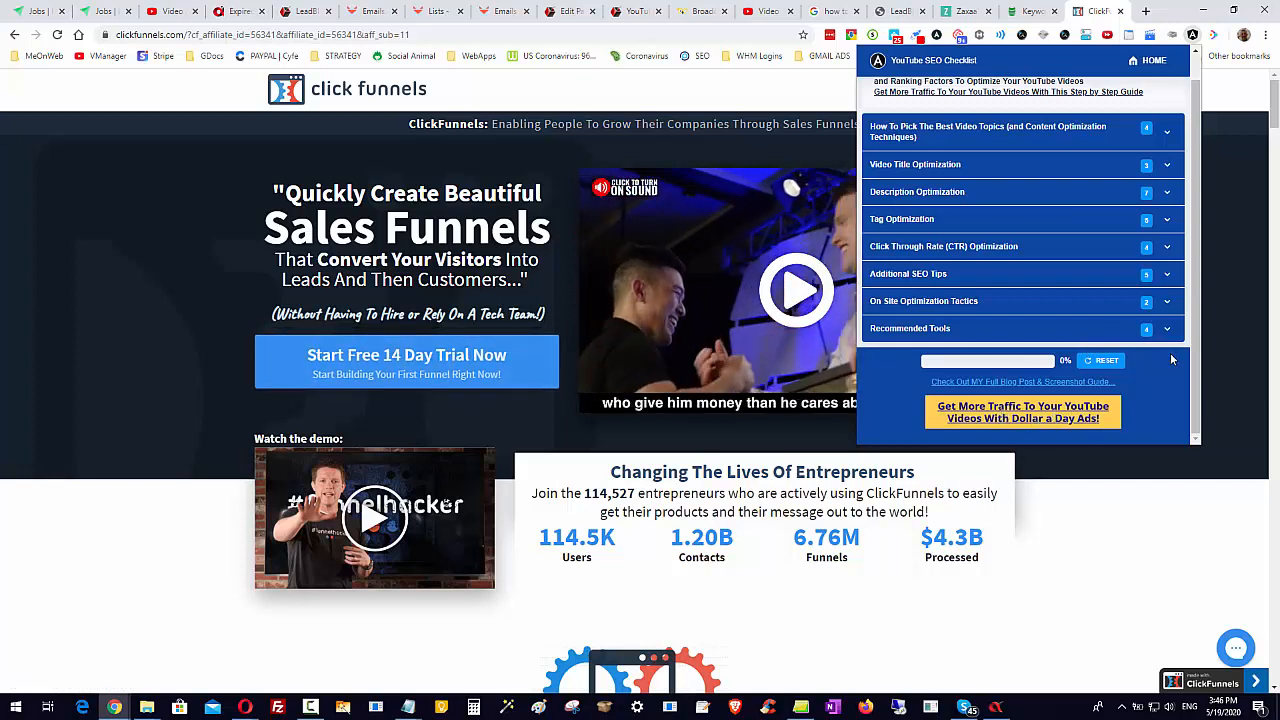
scroll(1170, 355, up, 2)
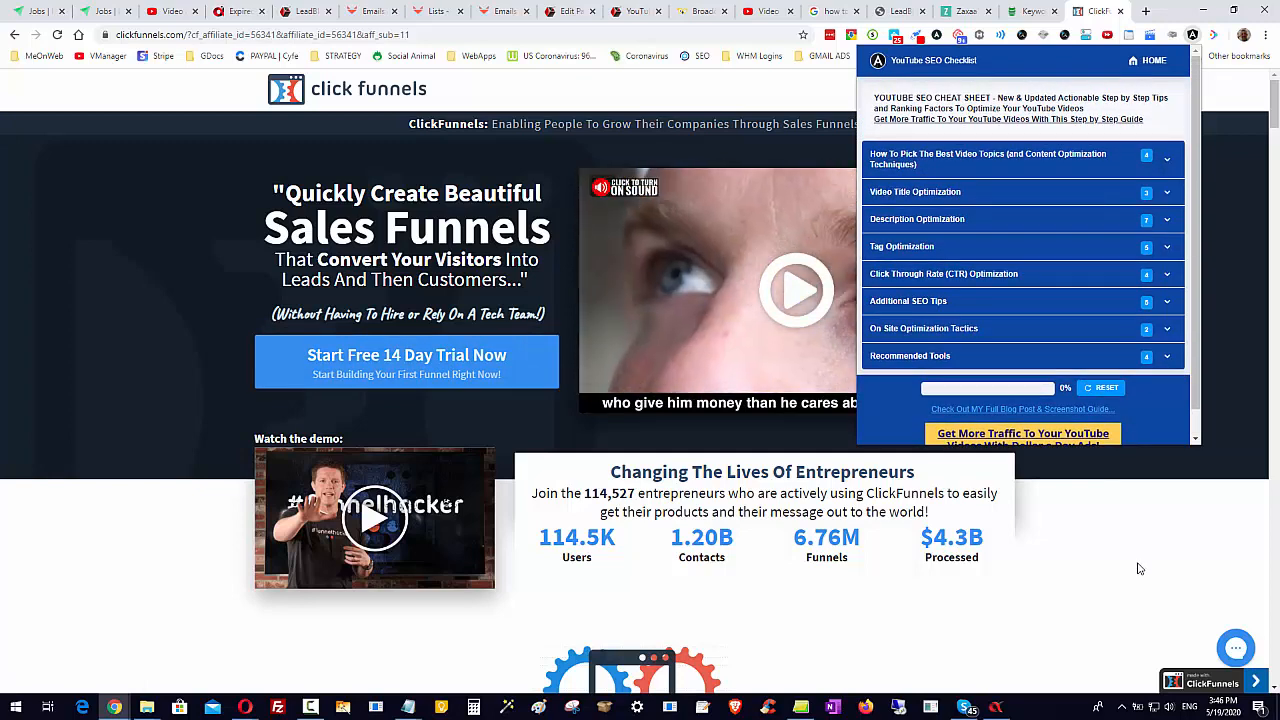
Switch back to the Keyword Keg keyword list and display the YouTube SEO Checklist extension over the ClickFunnels review keywords
click(1015, 12)
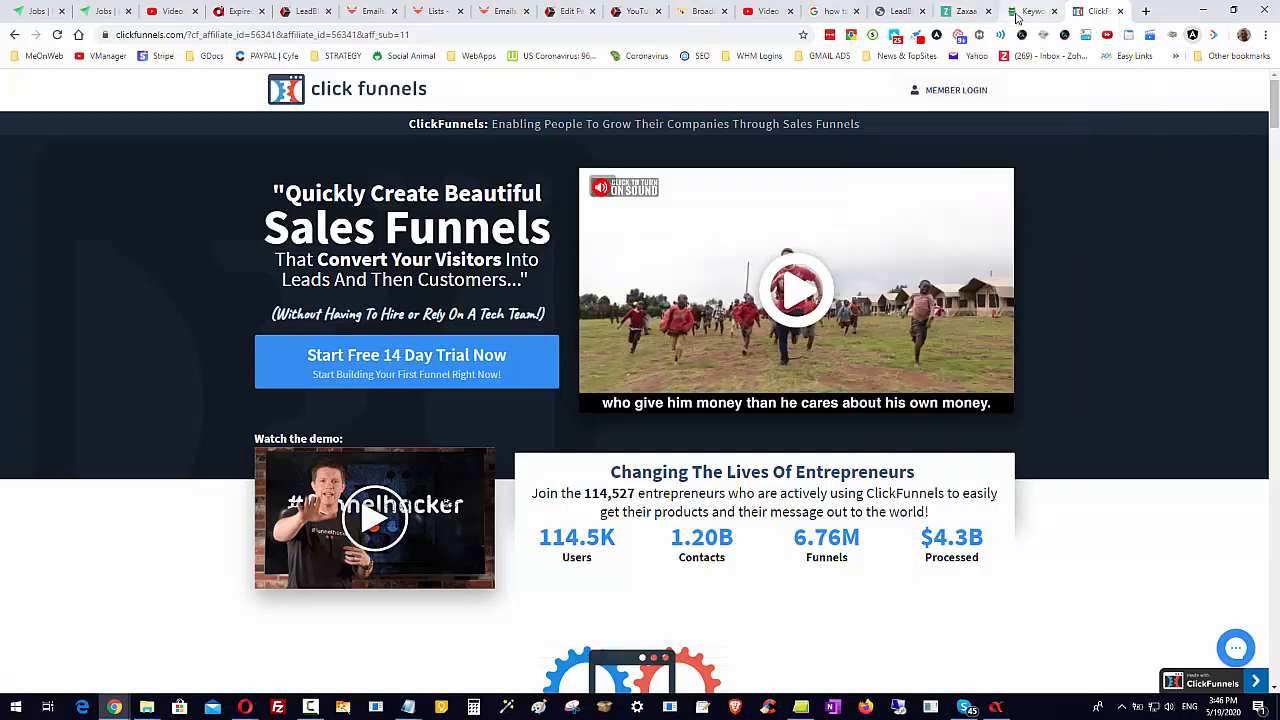
scroll(231, 376, down, 1)
scroll(231, 376, down, 1)
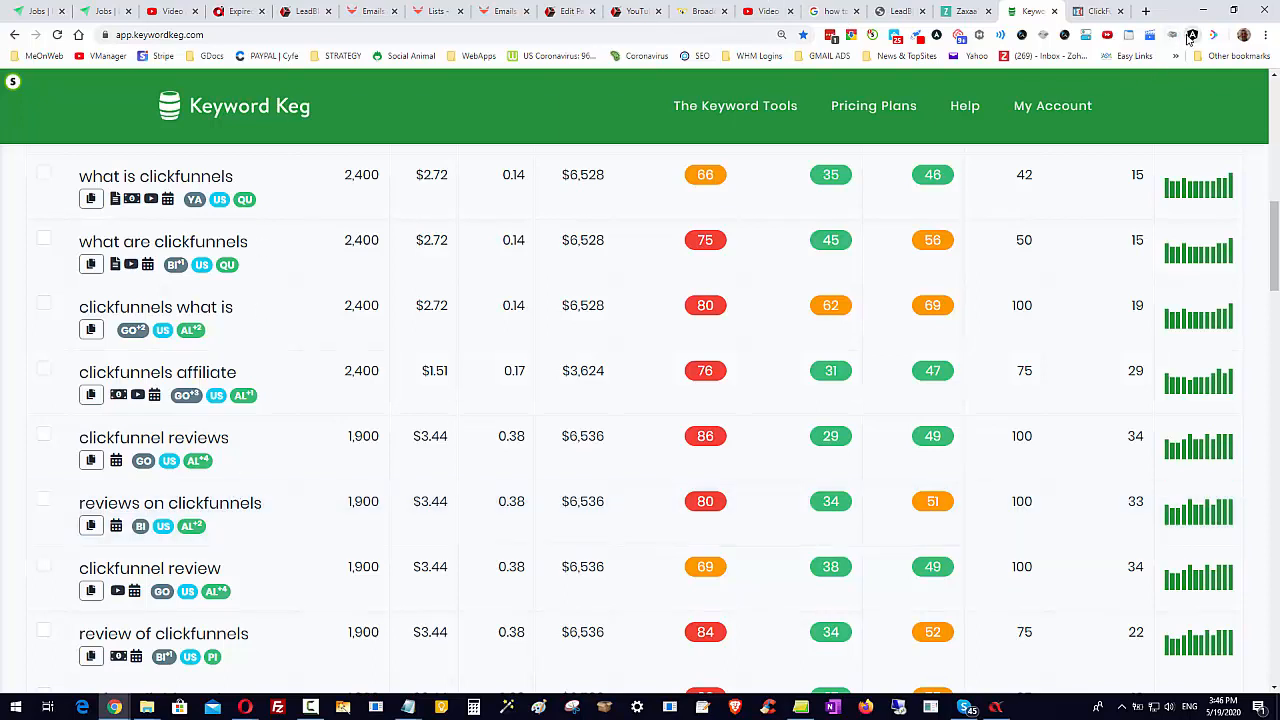
click(1191, 36)
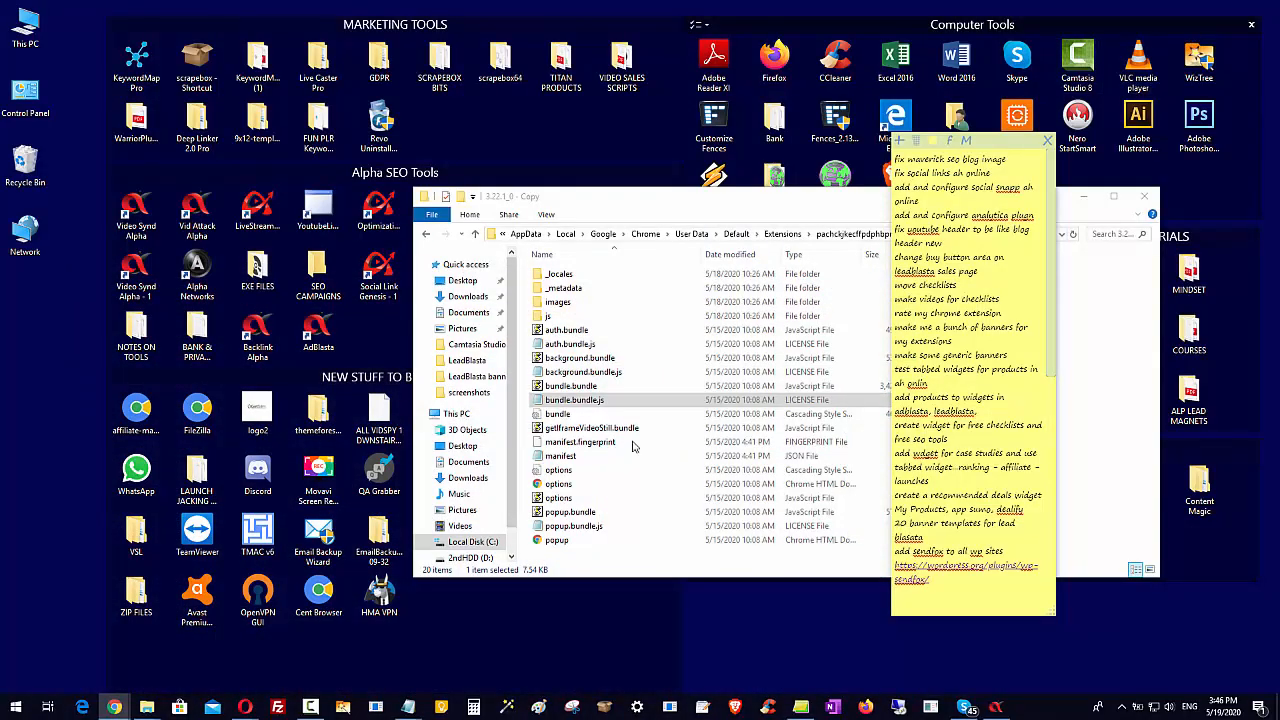
mouse_move(115, 706)
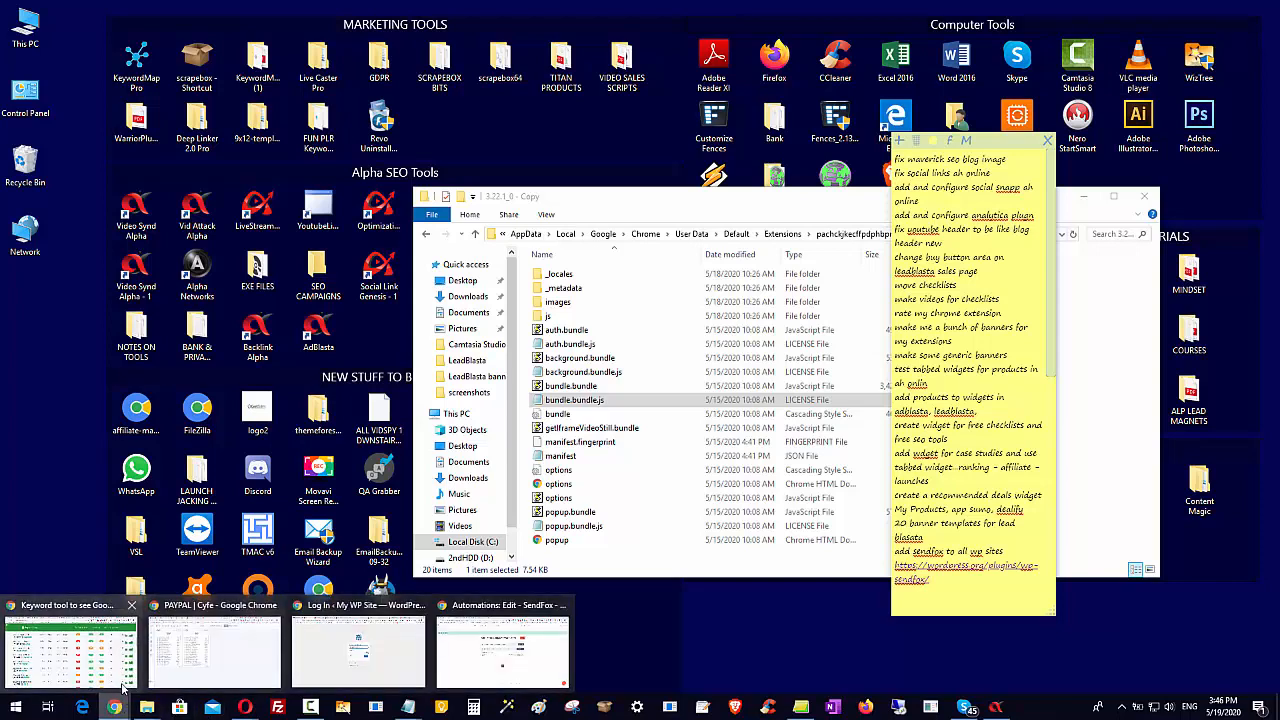
click(110, 668)
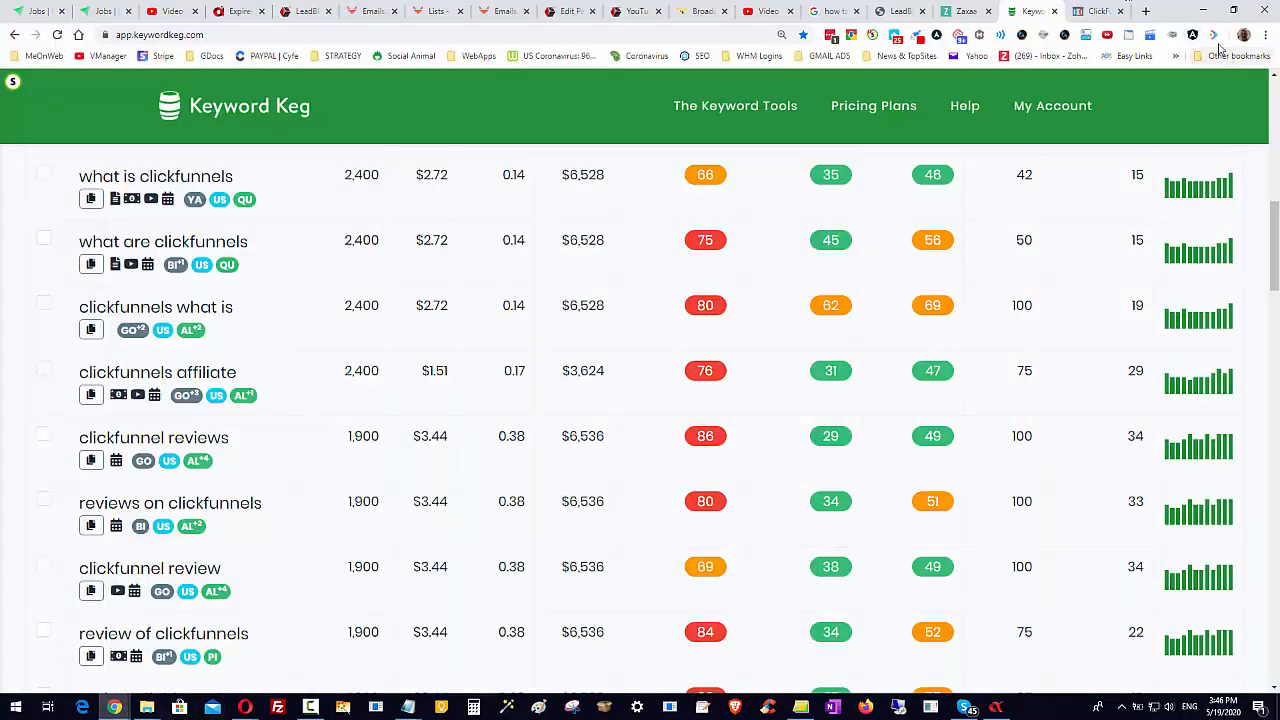
click(1193, 36)
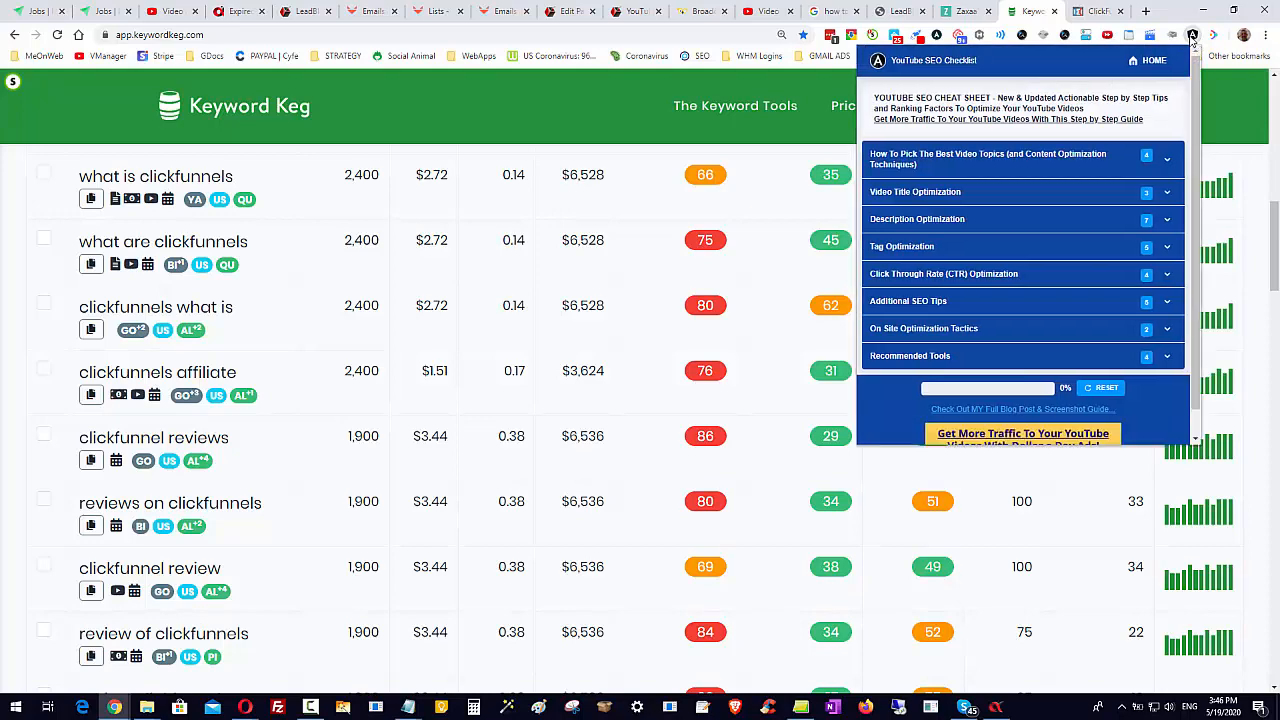
Open the YouTube SEO Checklist extension's Chrome Web Store page and look over its listing
click(1195, 37)
right_click(1195, 37)
click(1204, 52)
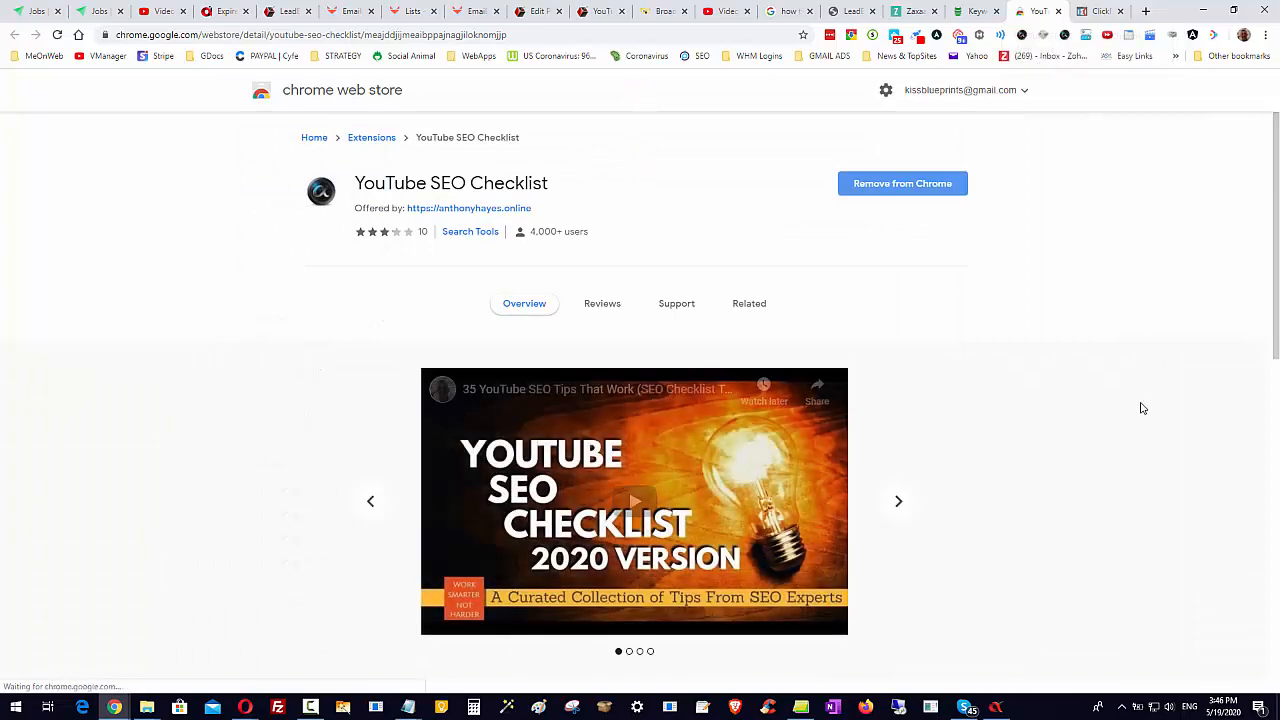
scroll(1140, 406, down, 2)
scroll(1130, 401, up, 2)
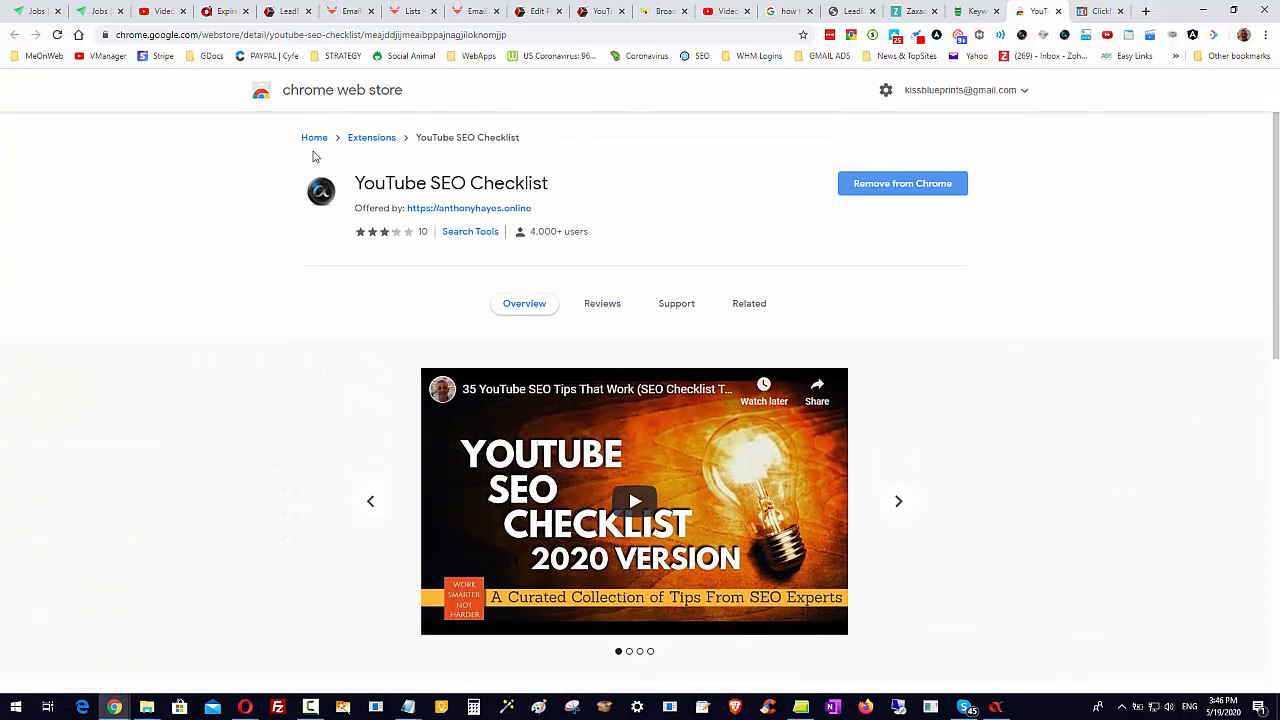
Search Google for the listing title "YouTube SEO Checklist", look at the results and close them
drag(562, 188, 349, 185)
right_click(403, 178)
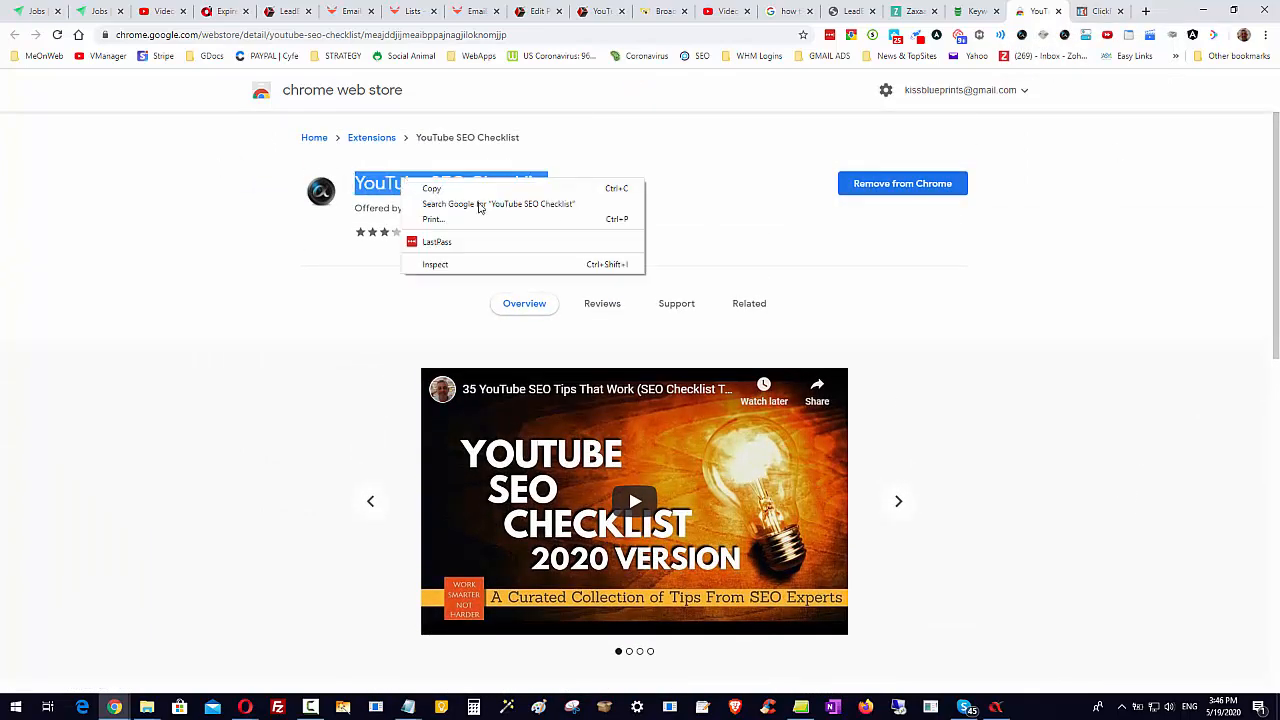
click(500, 207)
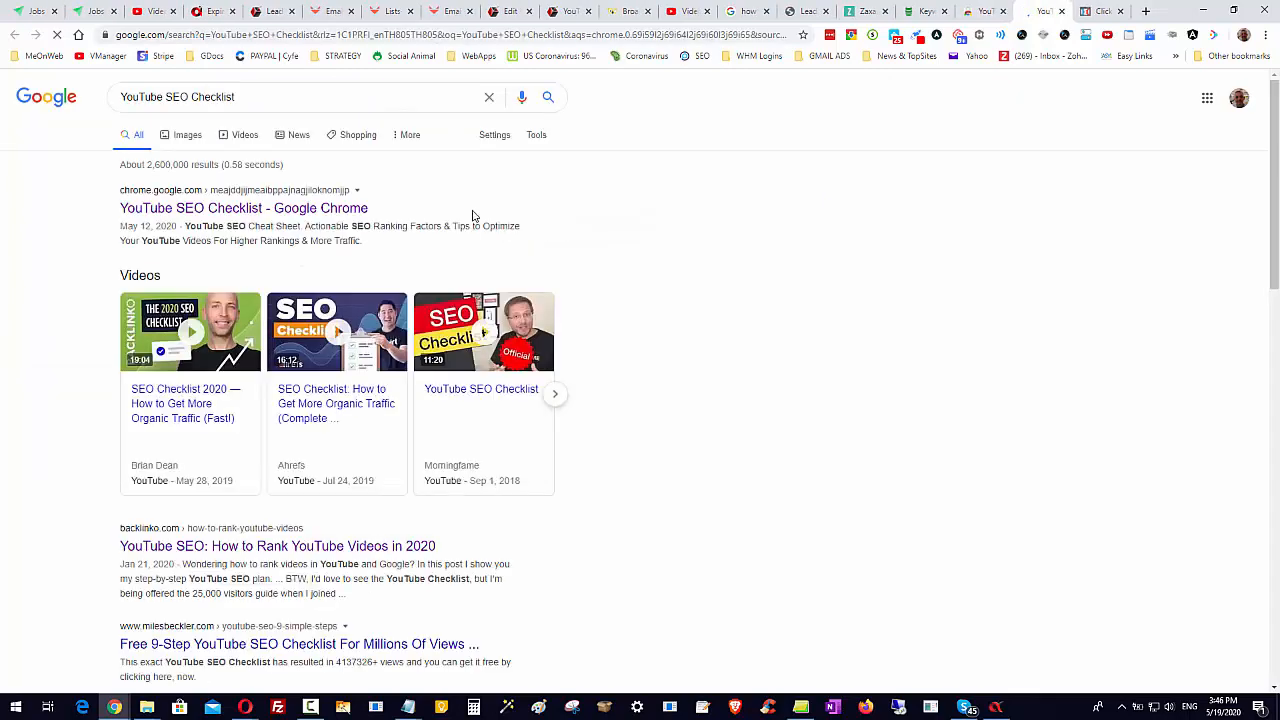
click(1061, 12)
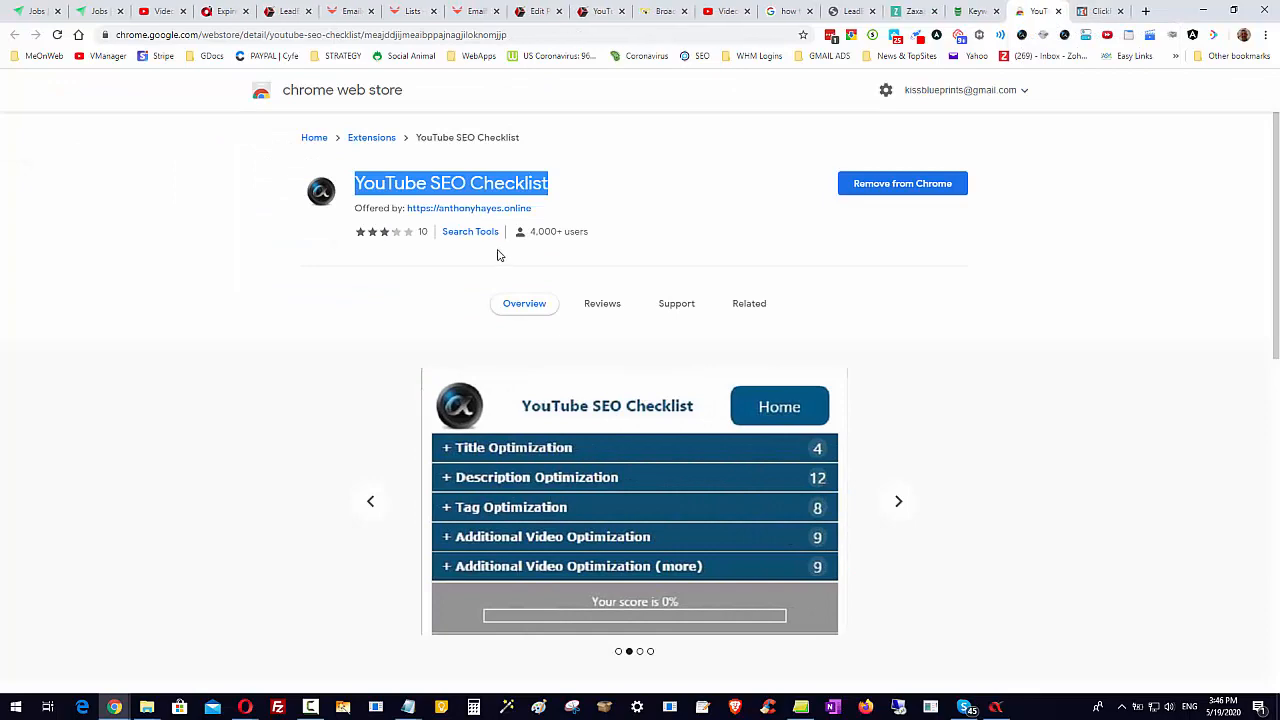
Search Google for "YOUTUBE SEO CHEAT SHEET" from the listing's overview text, look over the results and close them
scroll(498, 255, down, 6)
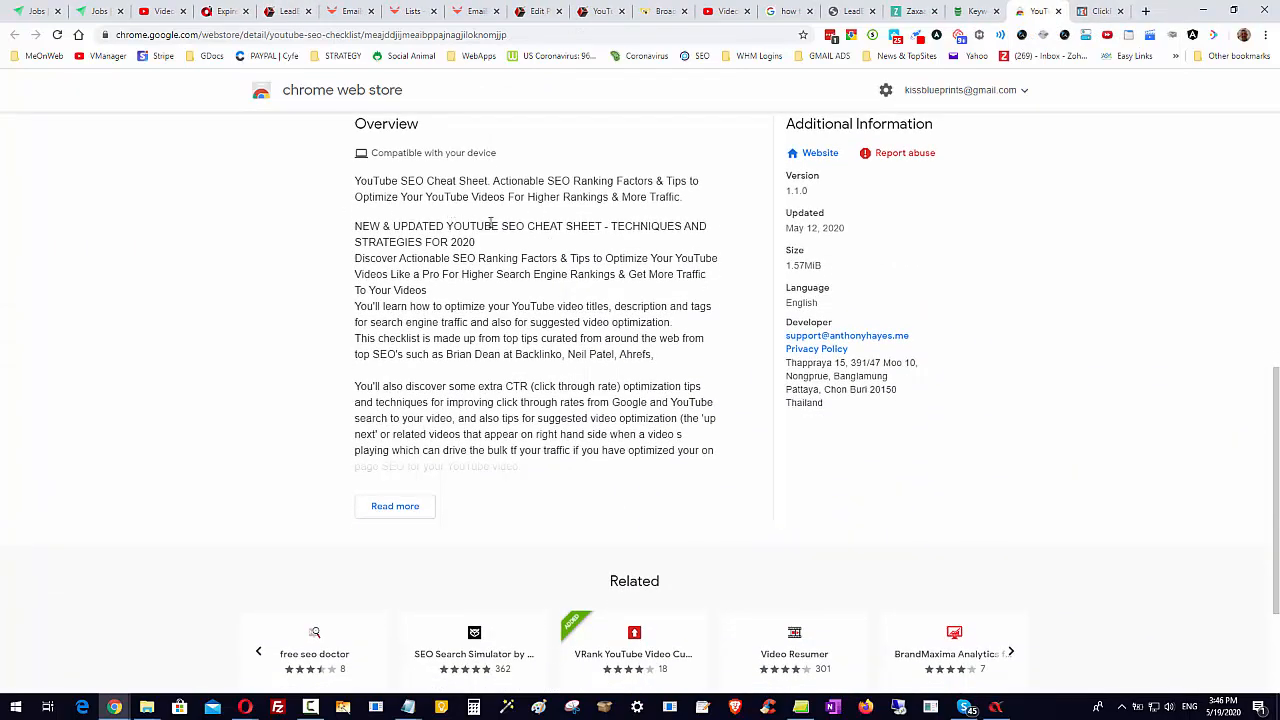
drag(491, 222, 604, 228)
right_click(600, 226)
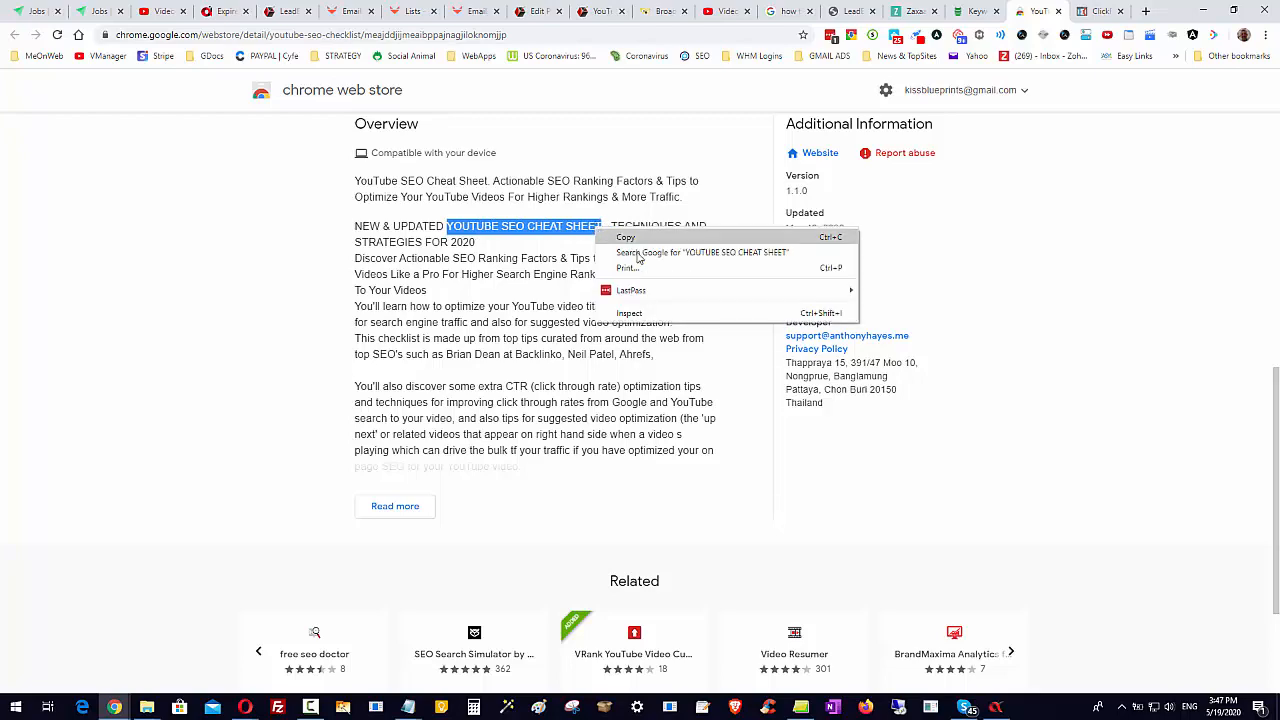
click(640, 250)
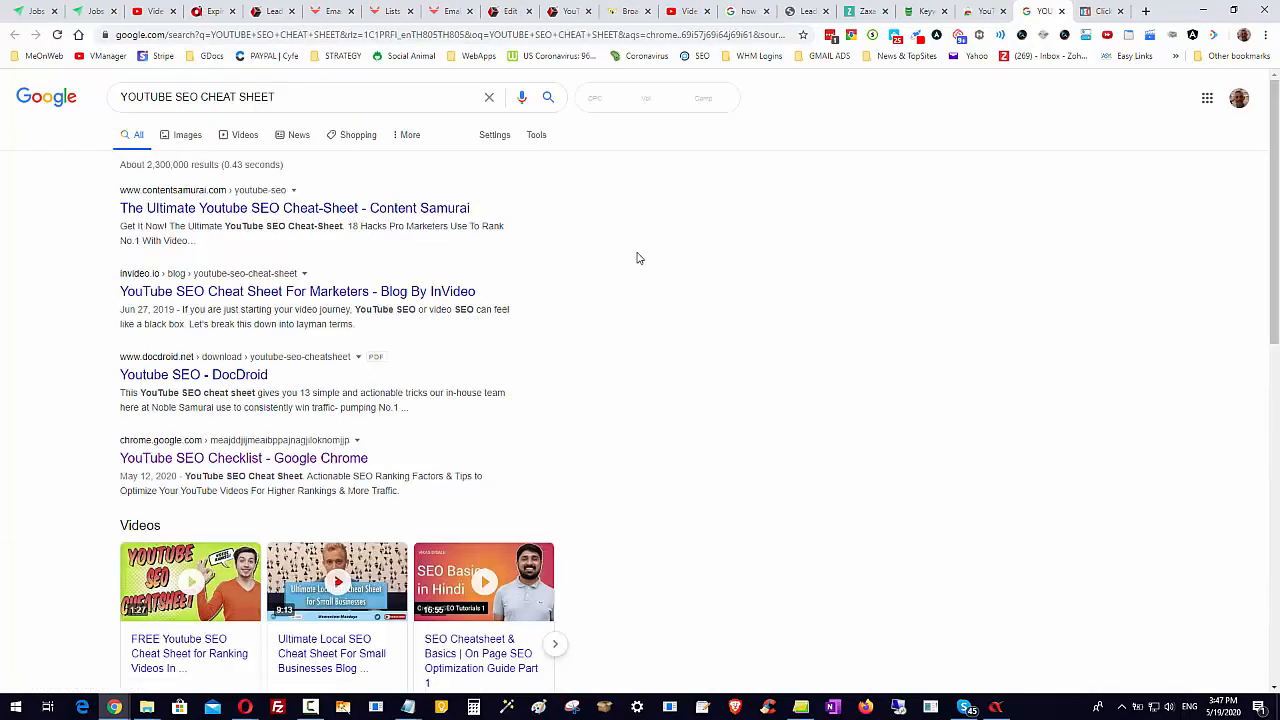
scroll(638, 258, down, 1)
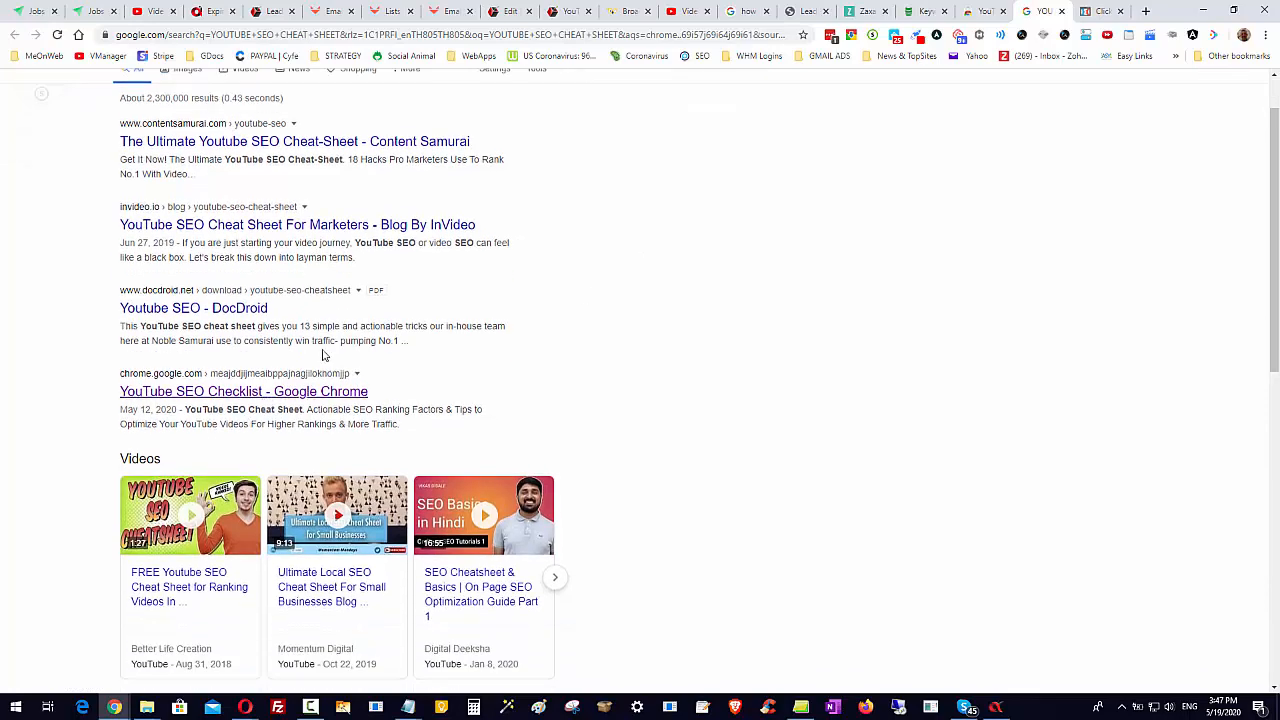
click(1061, 11)
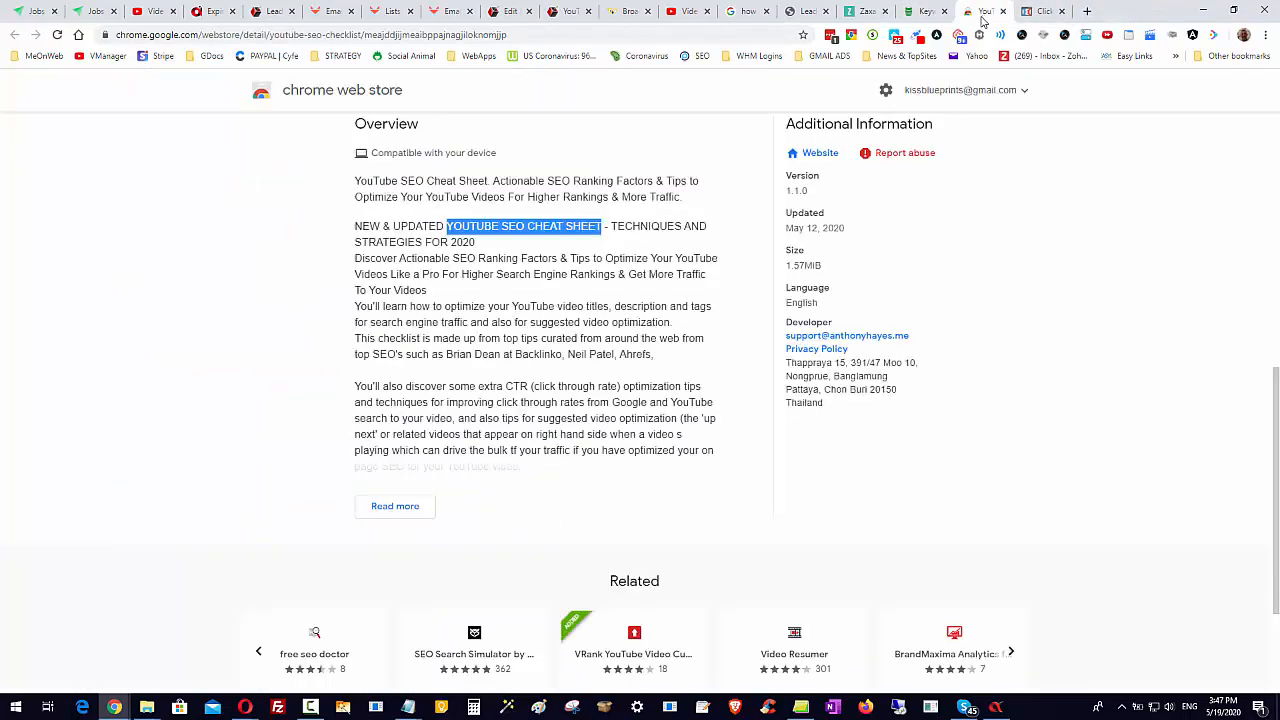
Expand the listing's full description and search Google for its heading "WHAT IS YOUTUBE SEO?"
scroll(612, 383, down, 2)
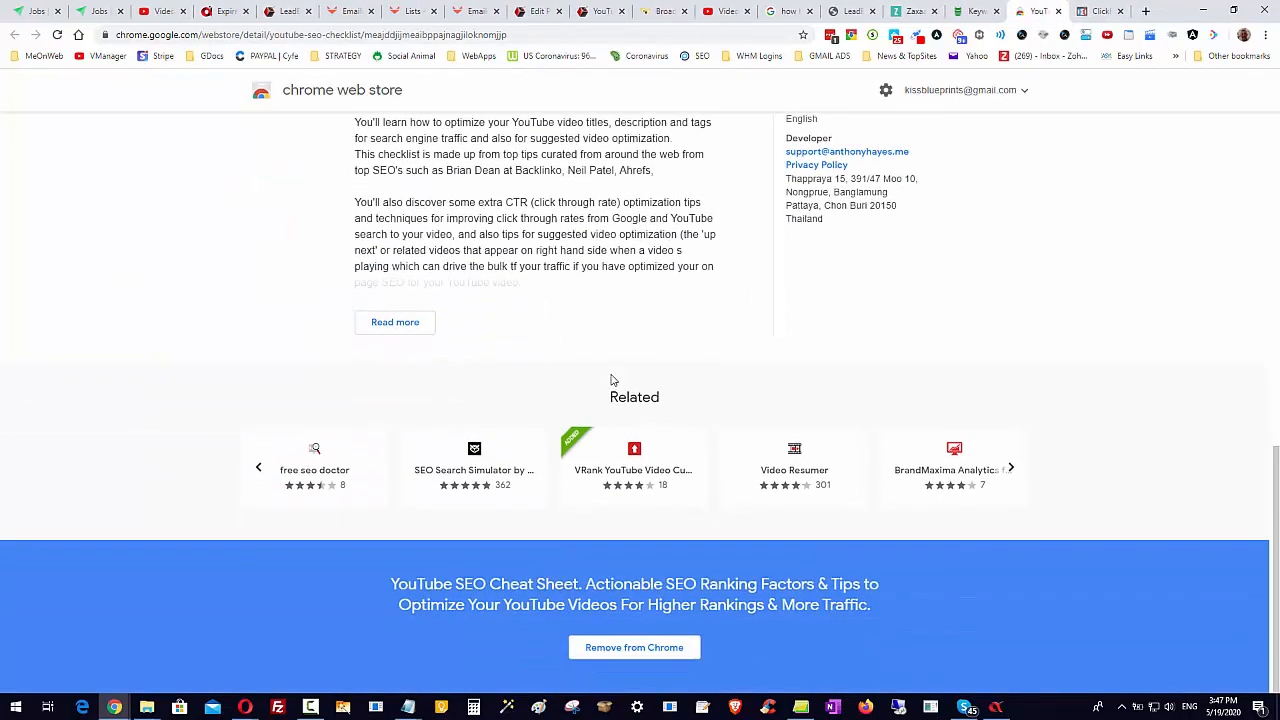
click(400, 322)
scroll(703, 286, down, 4)
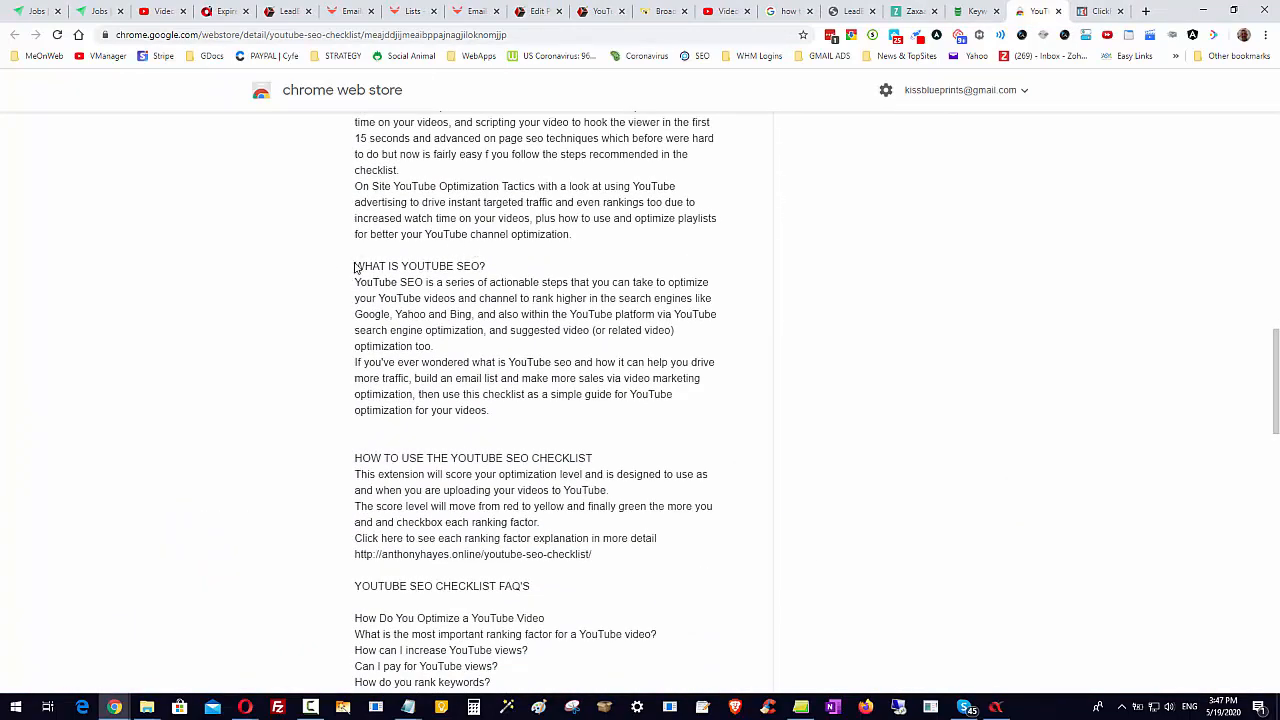
drag(355, 267, 409, 266)
click(416, 266)
drag(520, 269, 356, 266)
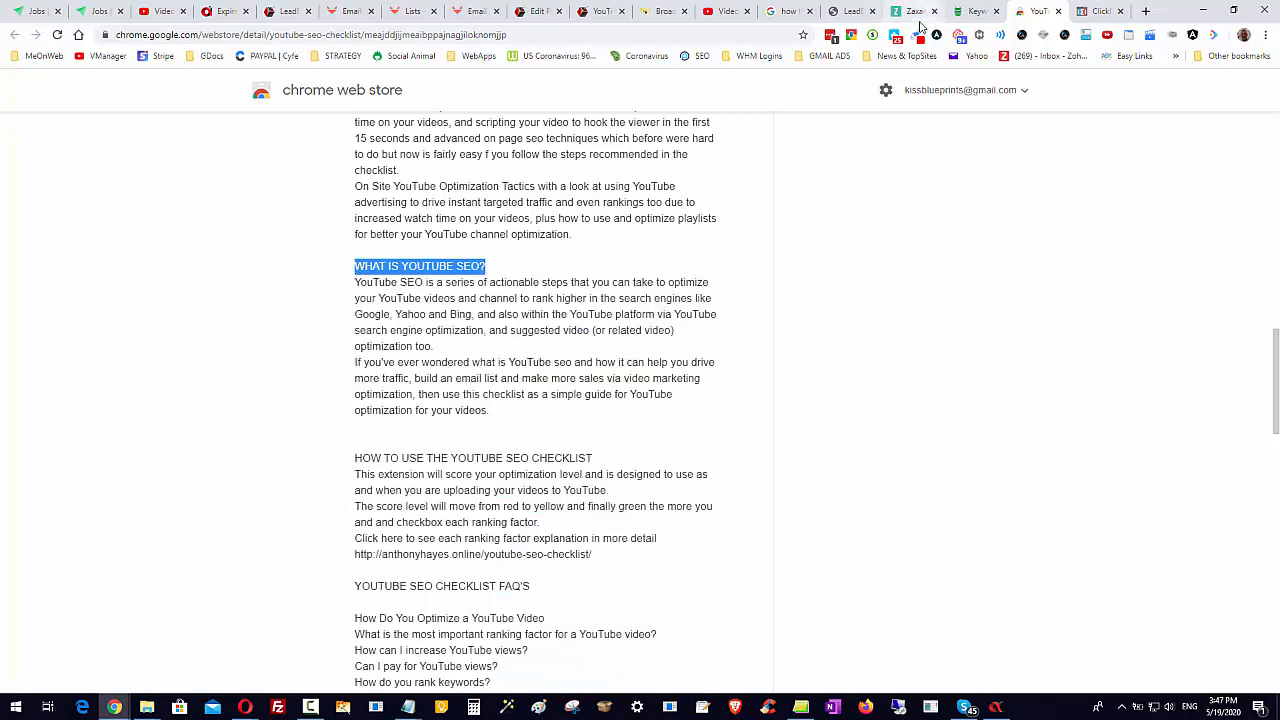
right_click(432, 266)
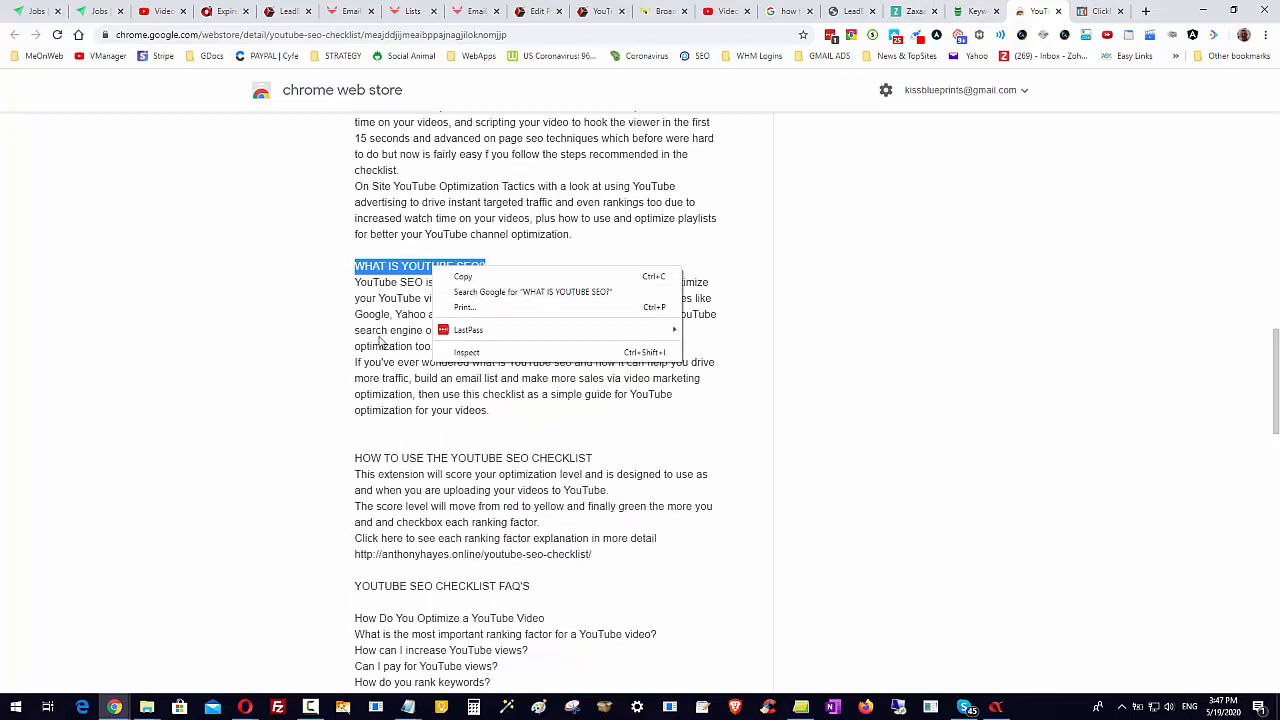
click(524, 292)
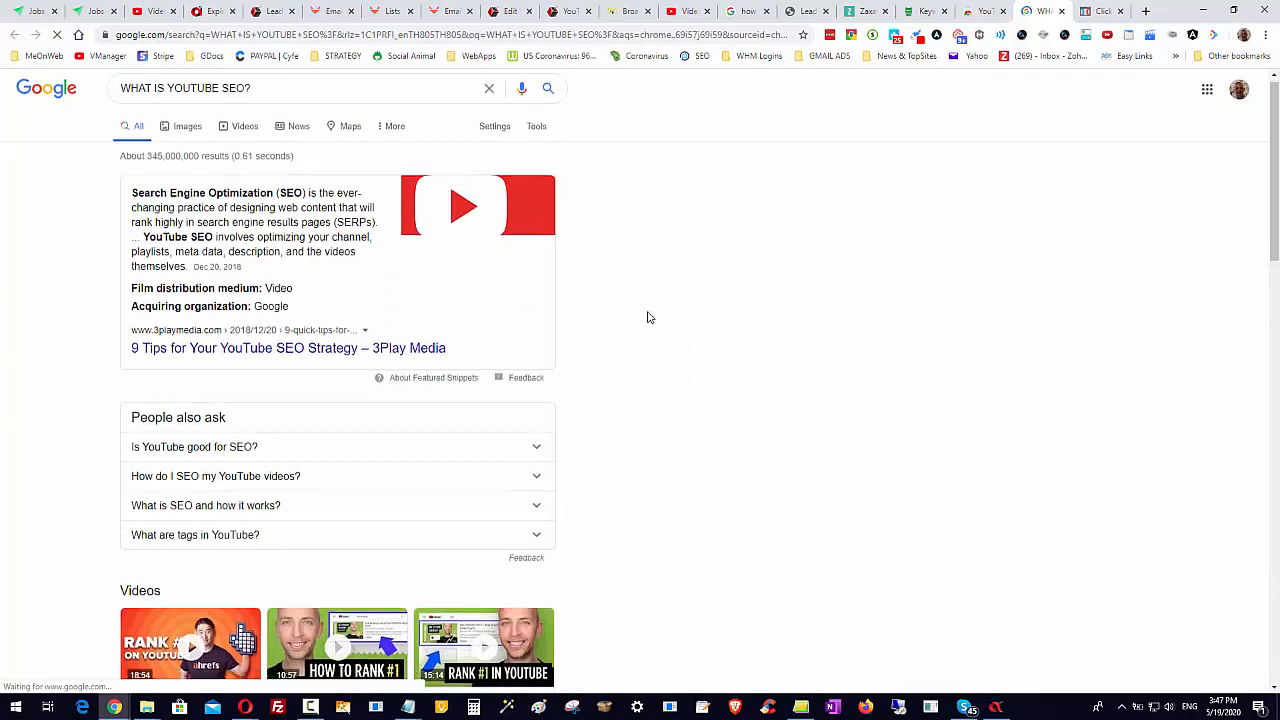
Look through the "WHAT IS YOUTUBE SEO?" results and go on to the second results page
scroll(647, 317, down, 5)
scroll(647, 317, down, 5)
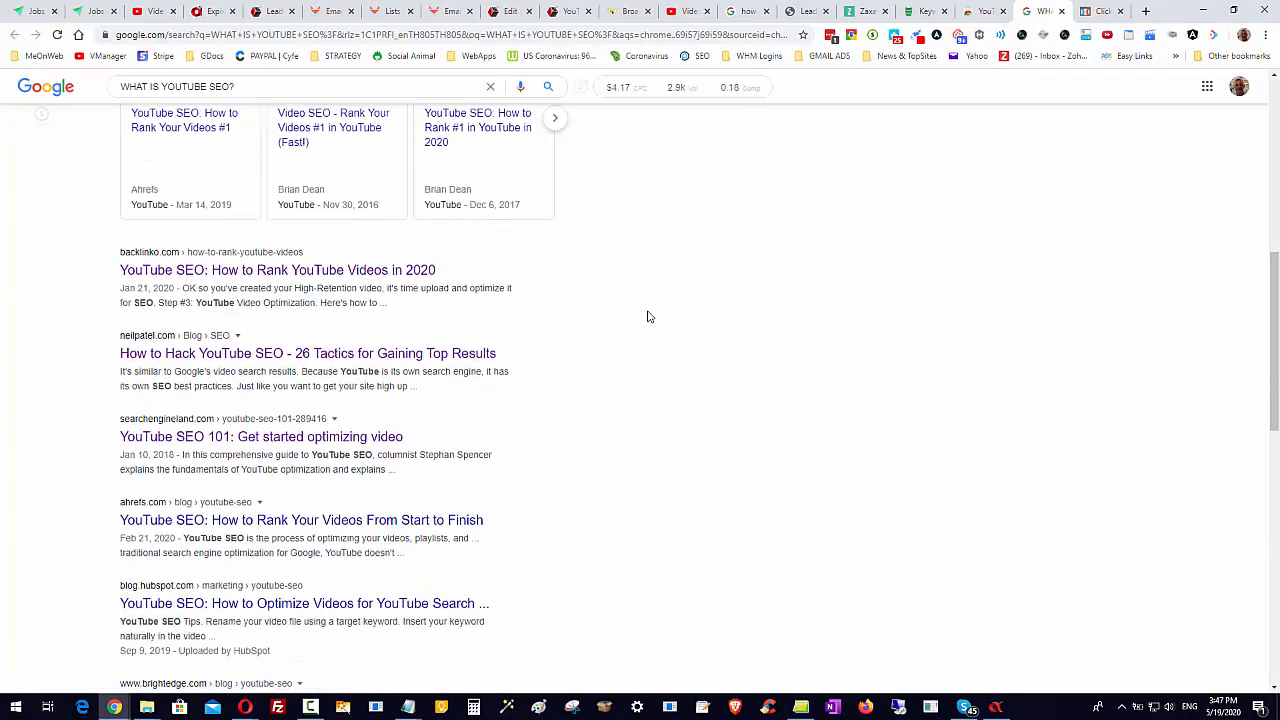
scroll(647, 317, down, 6)
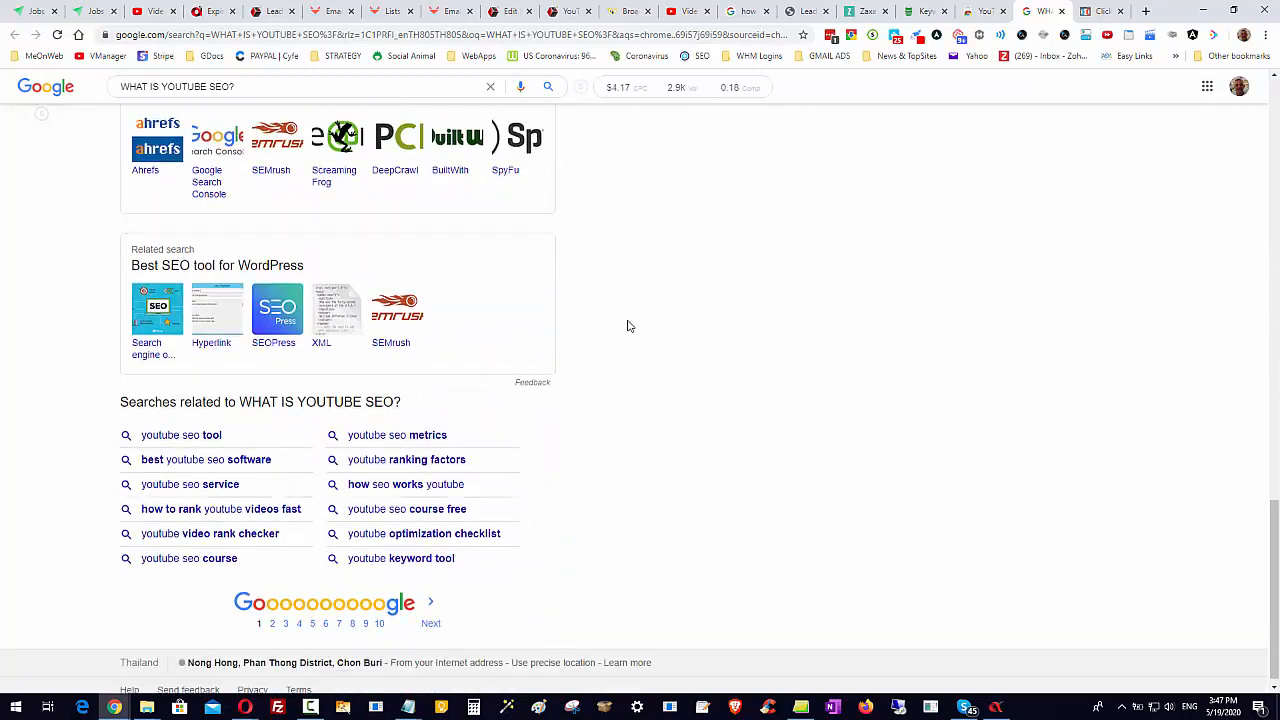
click(272, 624)
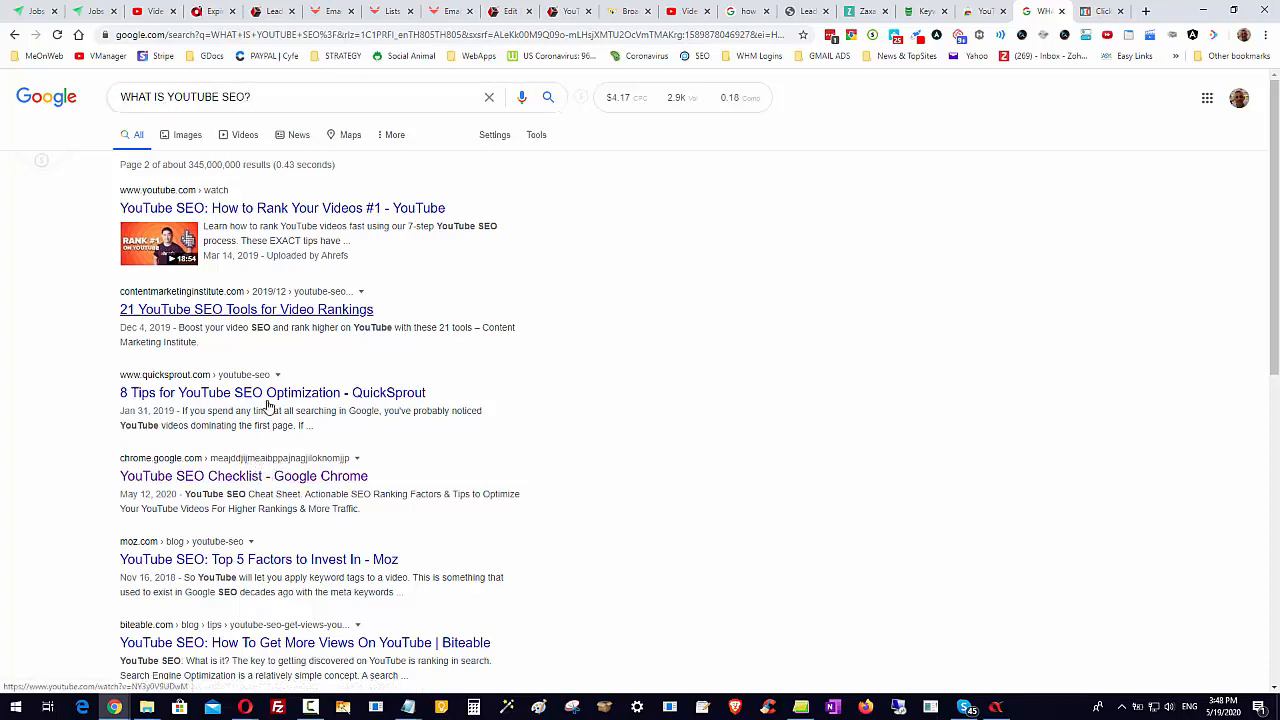
Return to the Chrome Web Store listing and look over its YouTube SEO Checklist FAQ questions
click(970, 20)
scroll(744, 374, down, 2)
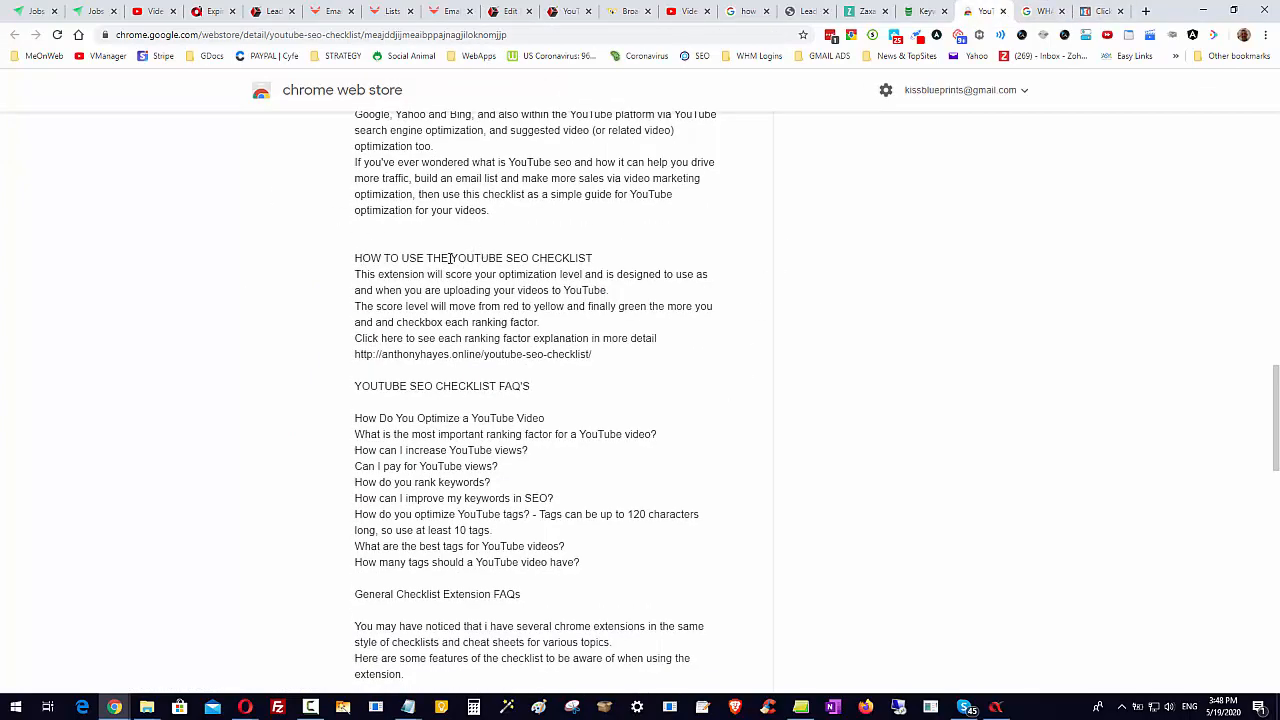
scroll(428, 355, down, 1)
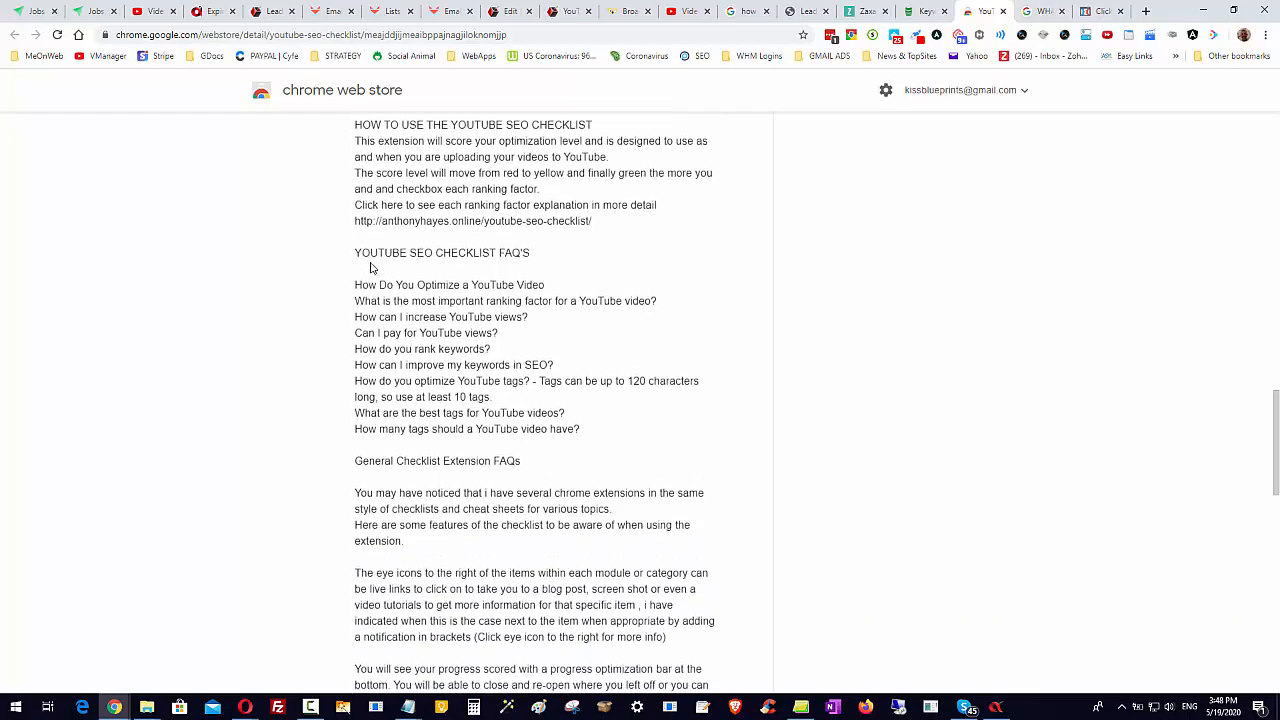
scroll(447, 395, down, 3)
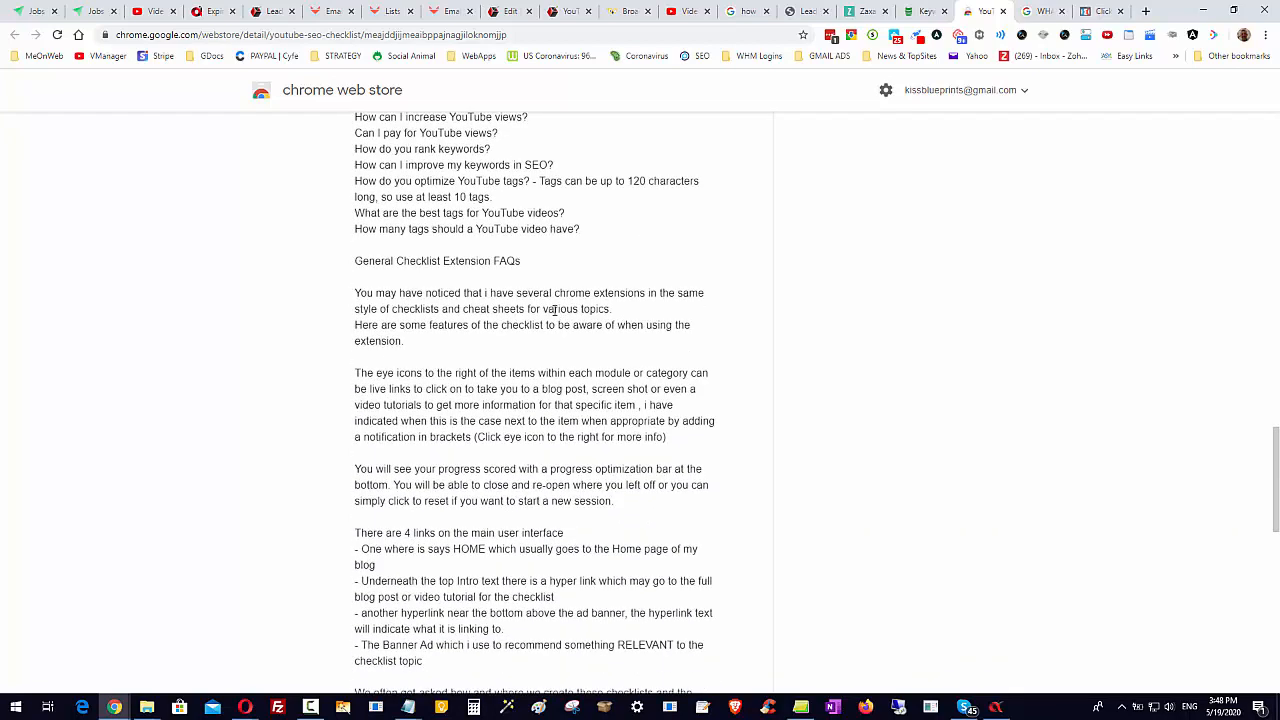
scroll(520, 307, up, 2)
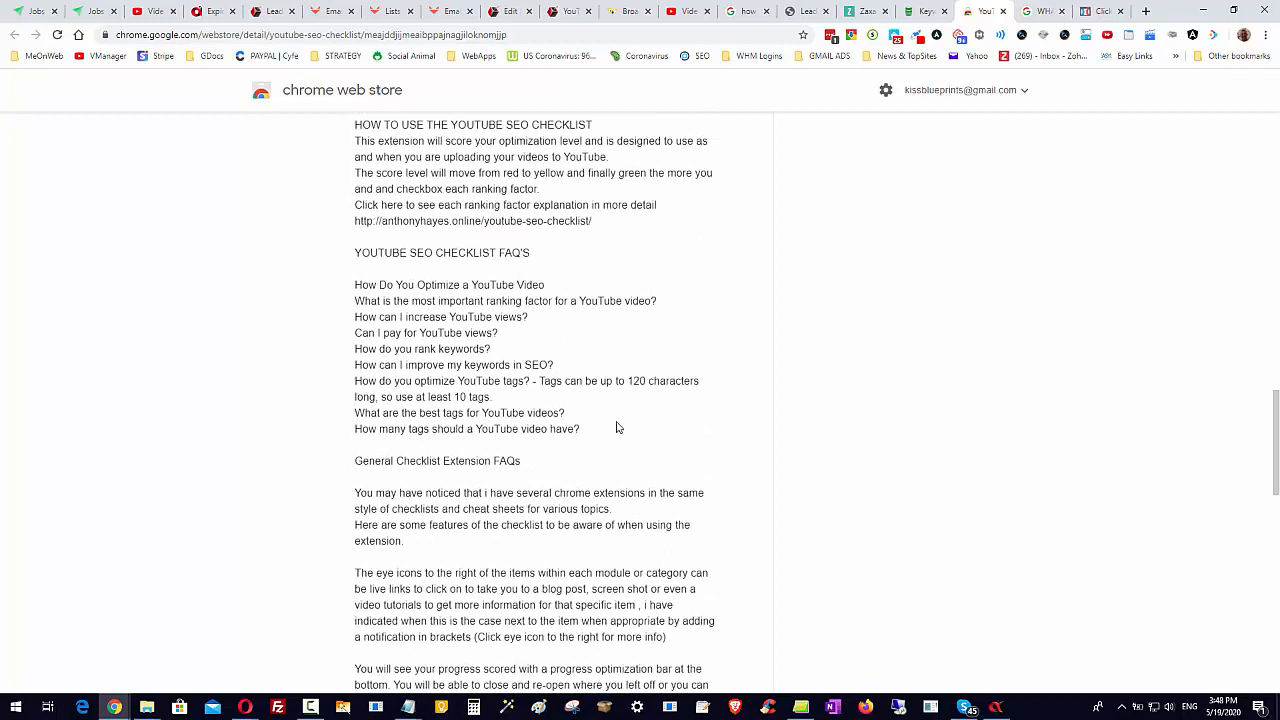
drag(580, 429, 355, 285)
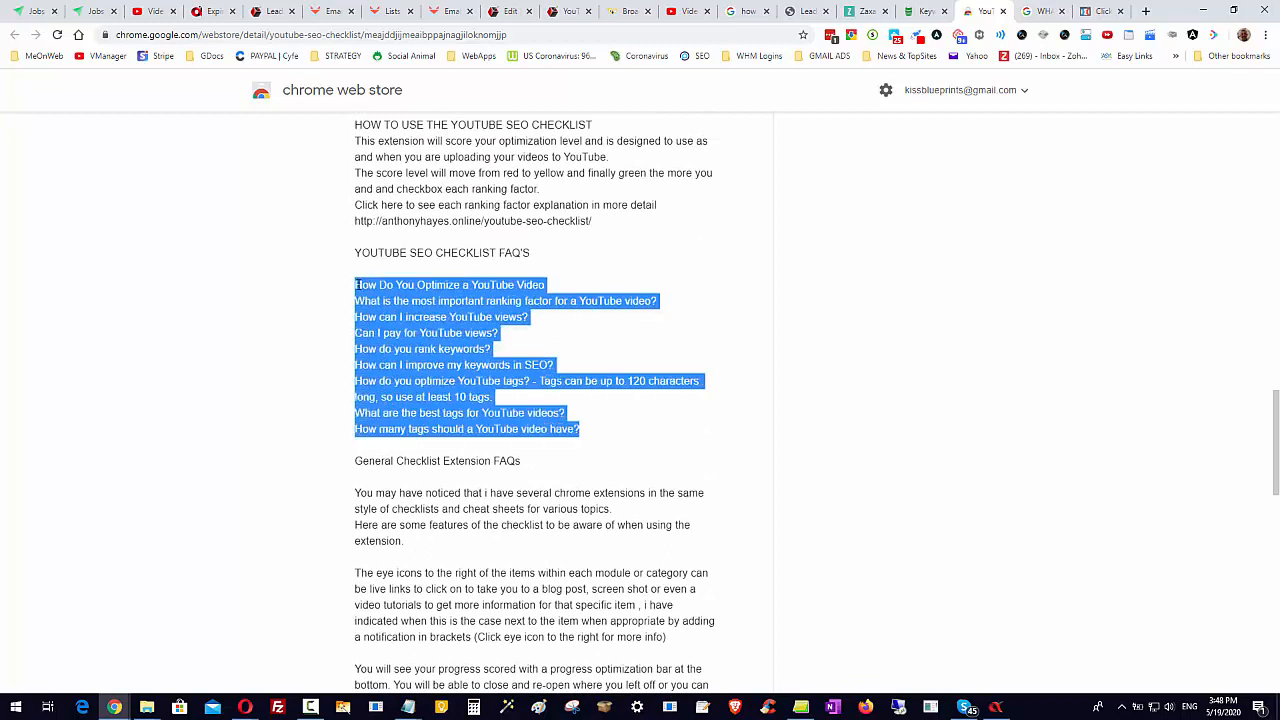
click(620, 318)
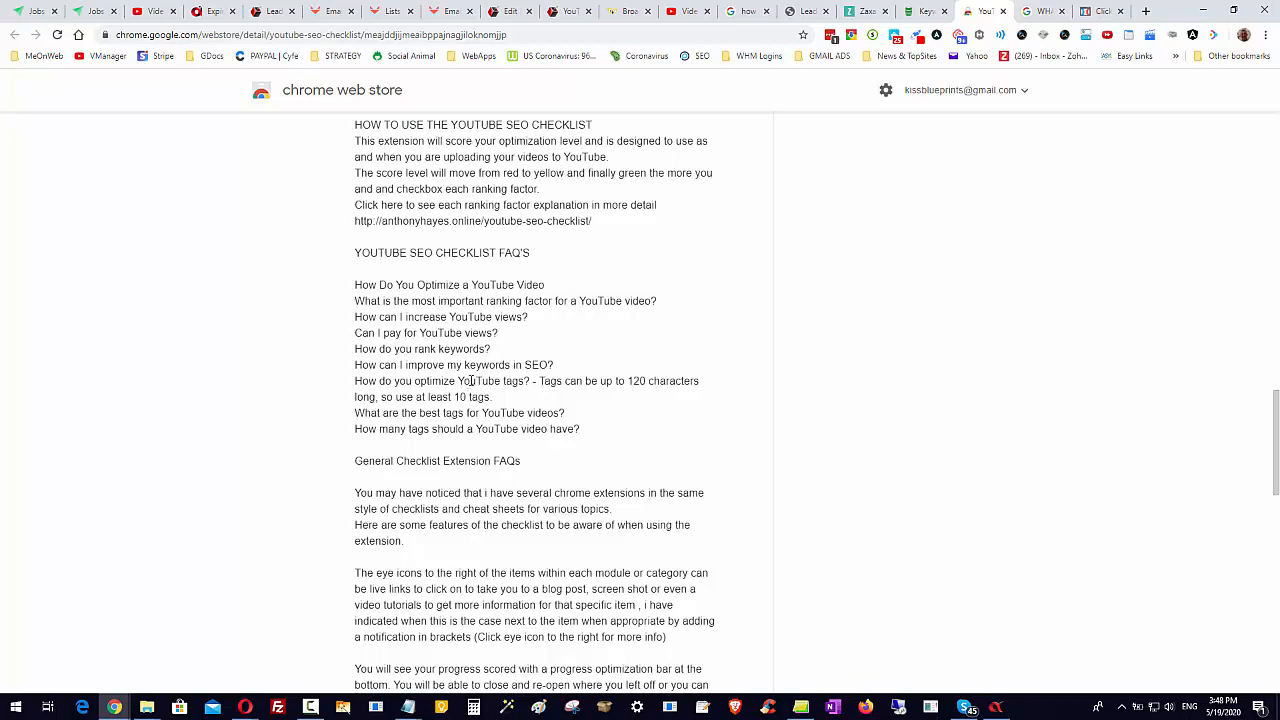
Copy the FAQ question "How Do You Optimize a YouTube Video" from the listing
drag(548, 289, 356, 286)
key(ctrl+c)
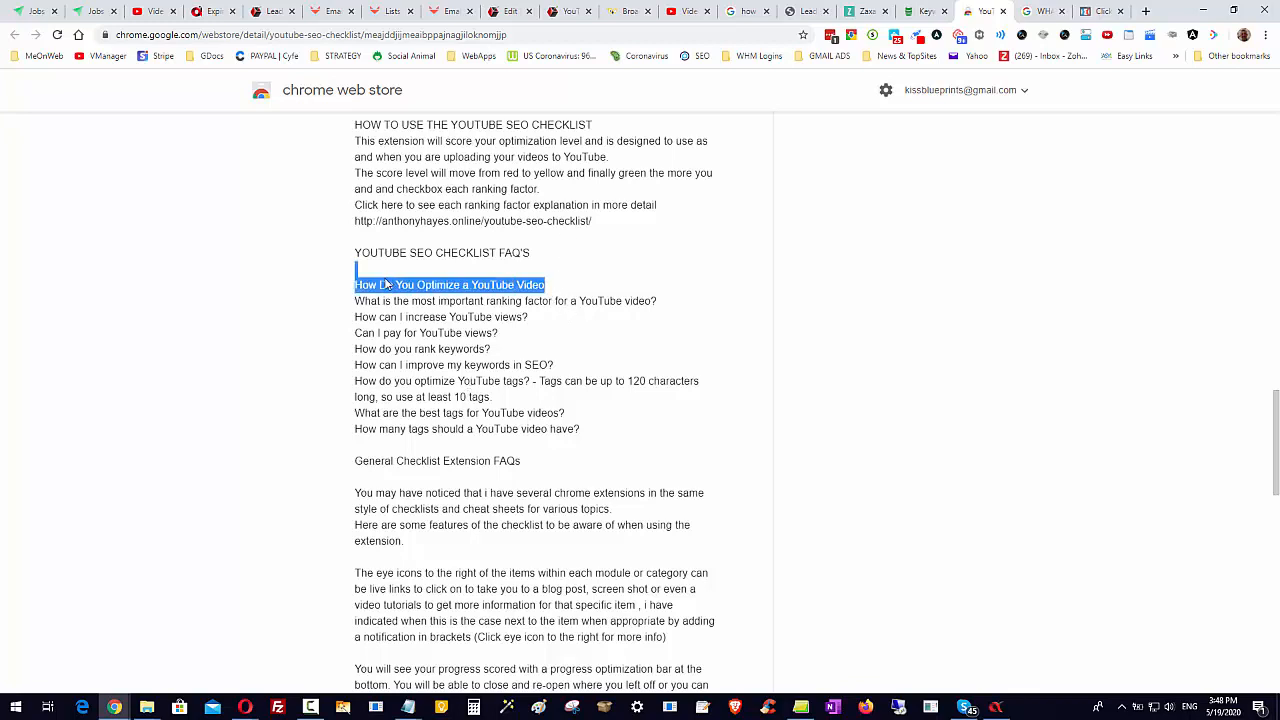
right_click(396, 287)
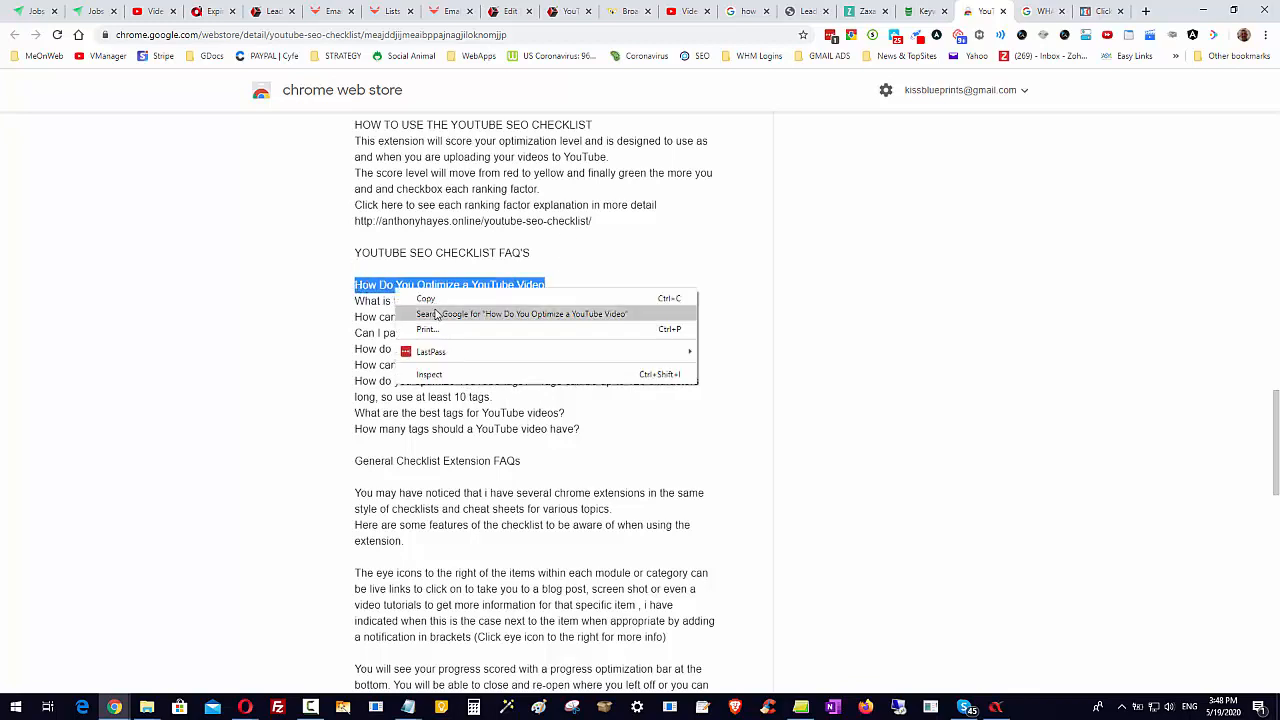
click(427, 299)
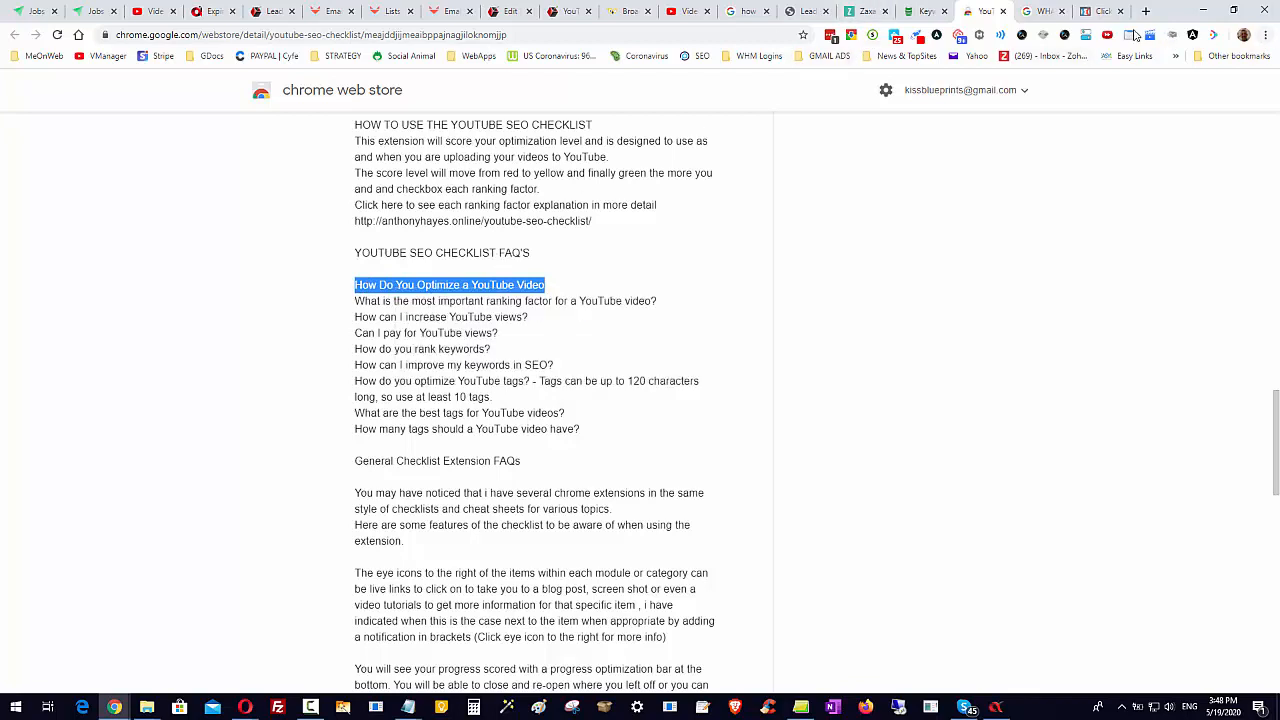
Filter the browser's extension list by "fat" and enable the FATRANK - Keyword Rank Checker extension
click(1087, 37)
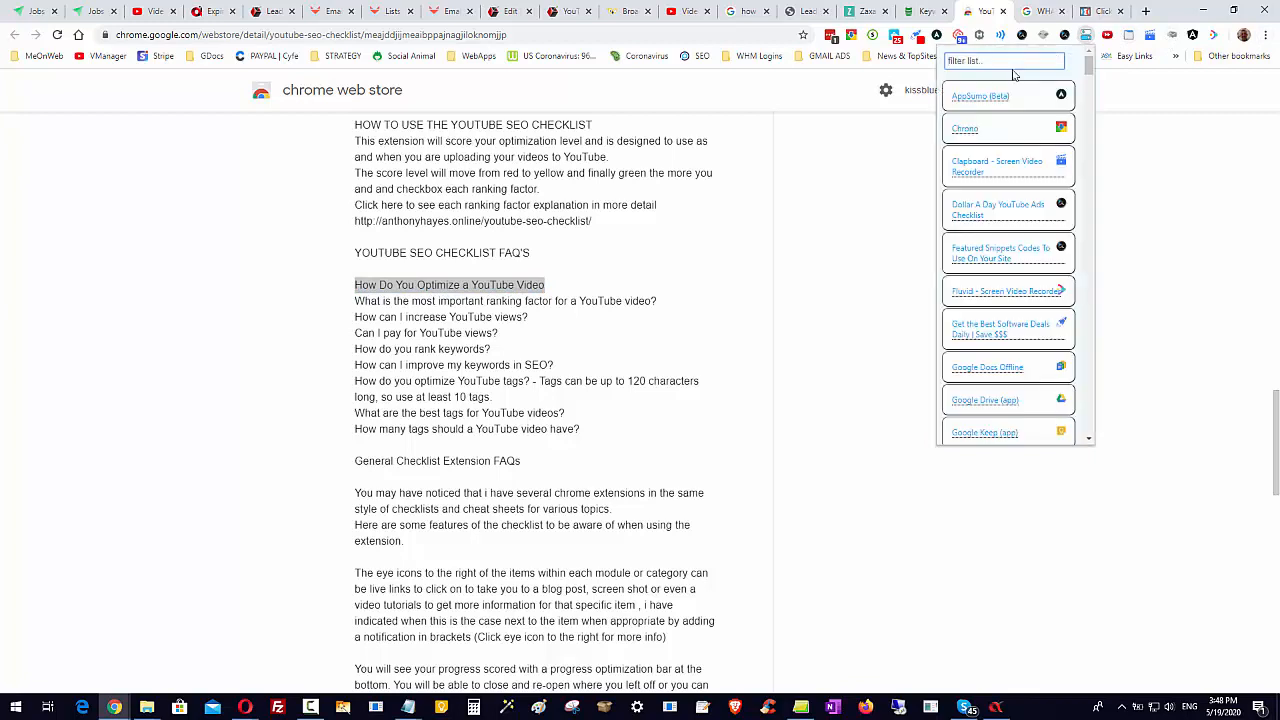
text(fat)
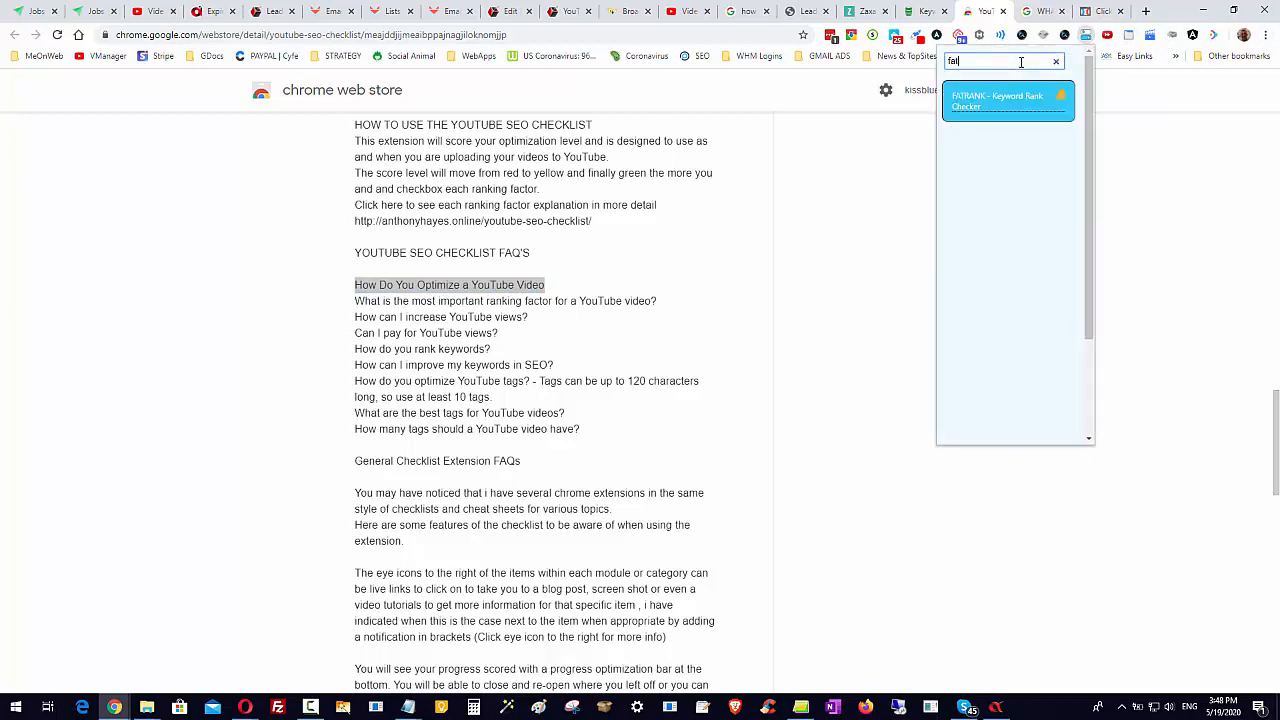
key(BackSpace)
key(BackSpace)
key(BackSpace)
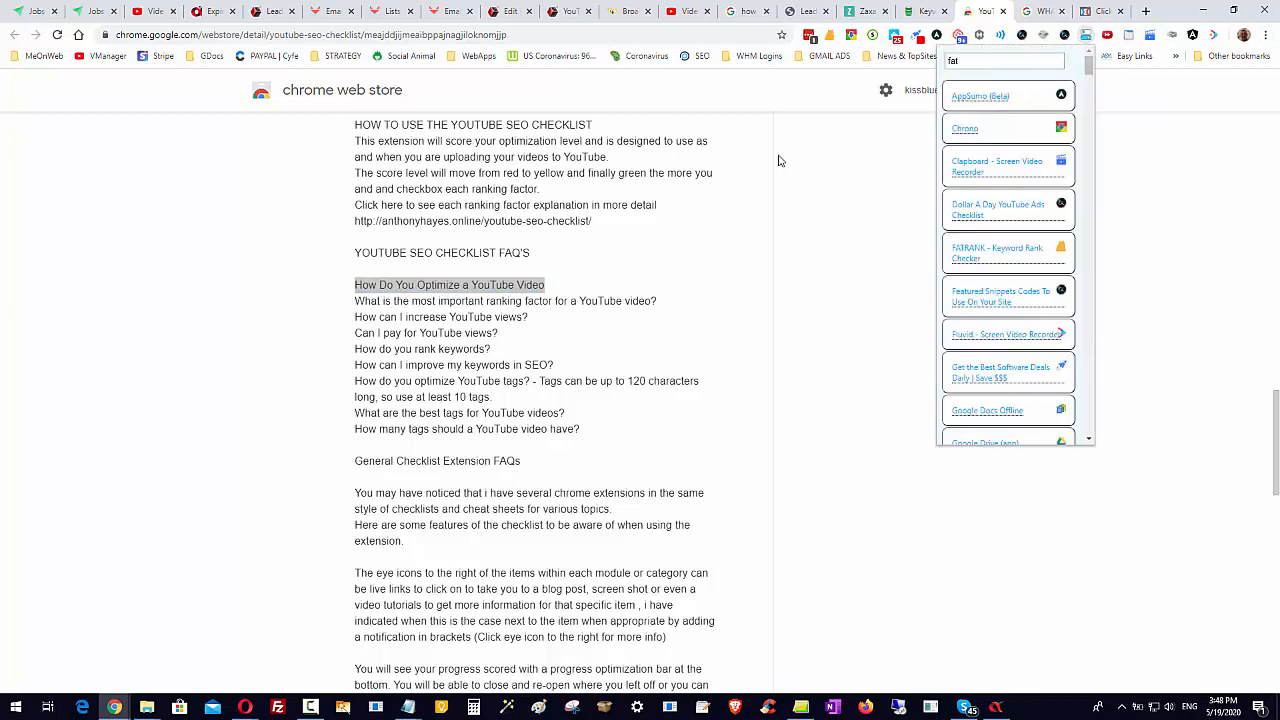
click(846, 148)
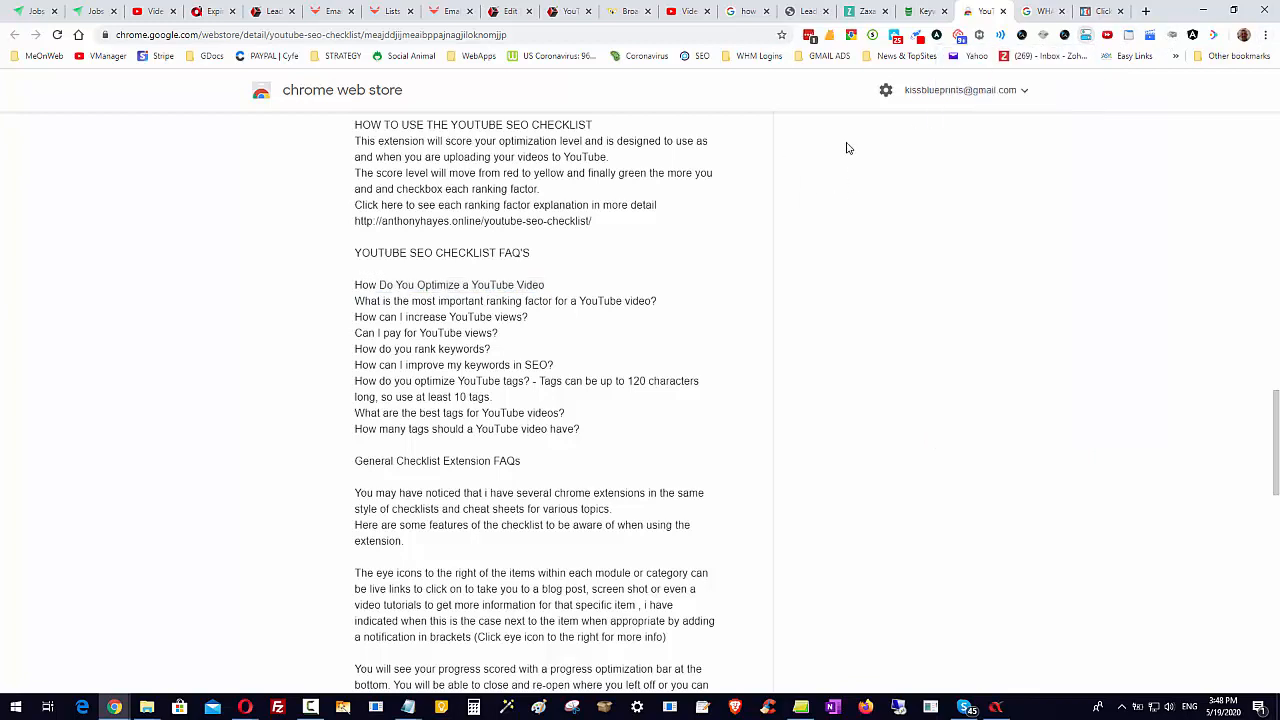
Check the listing's FATRANK ranking for "How Do You Optimize a YouTube Video" in United States (COM), then close the checker
click(830, 36)
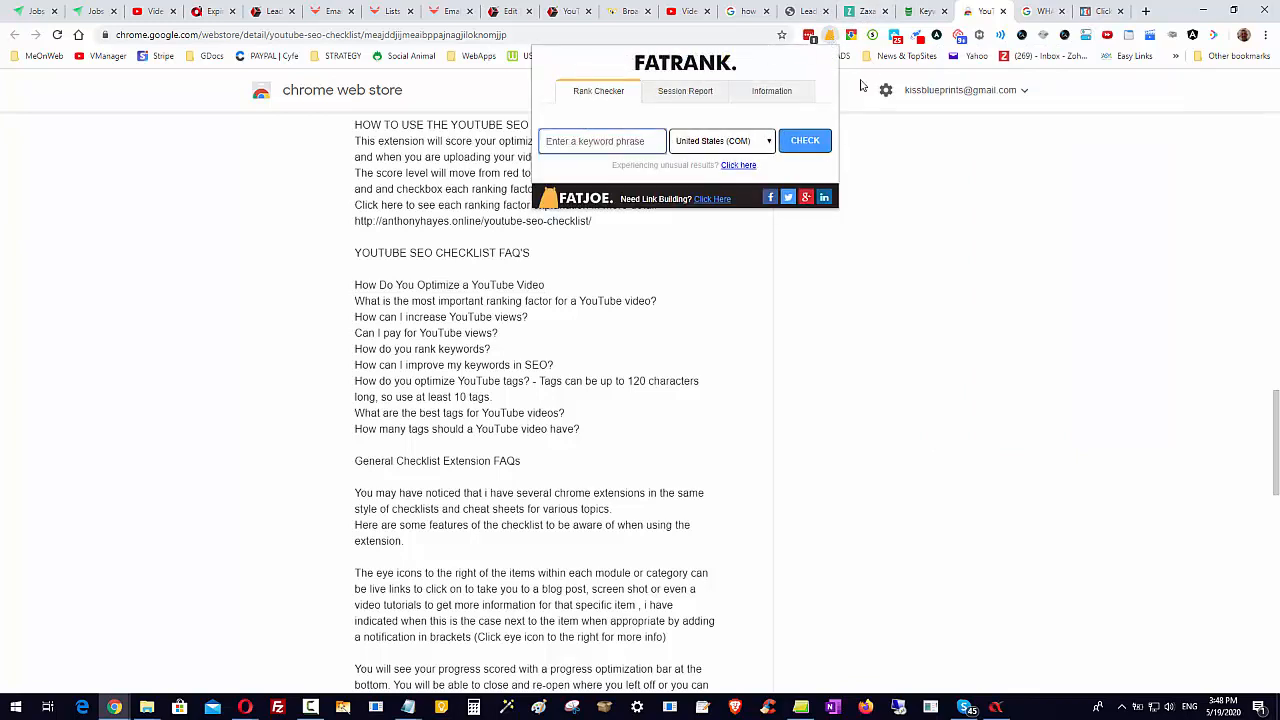
right_click(578, 142)
click(616, 246)
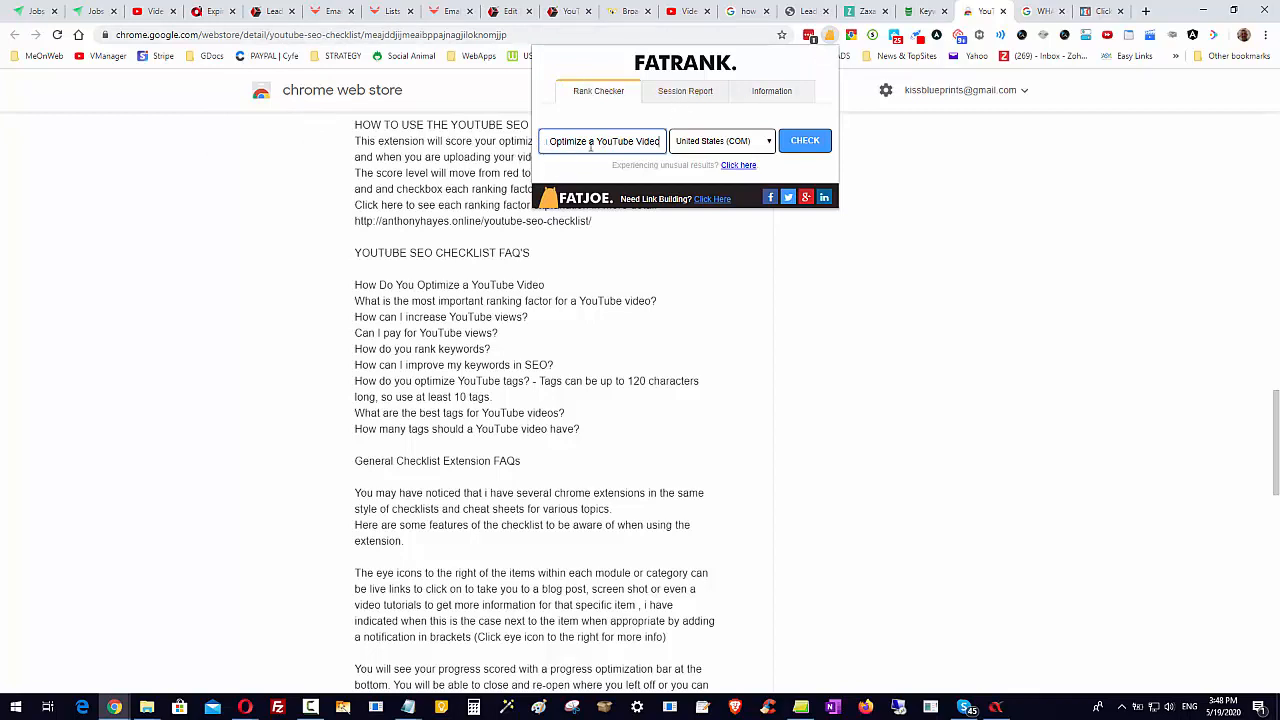
click(800, 143)
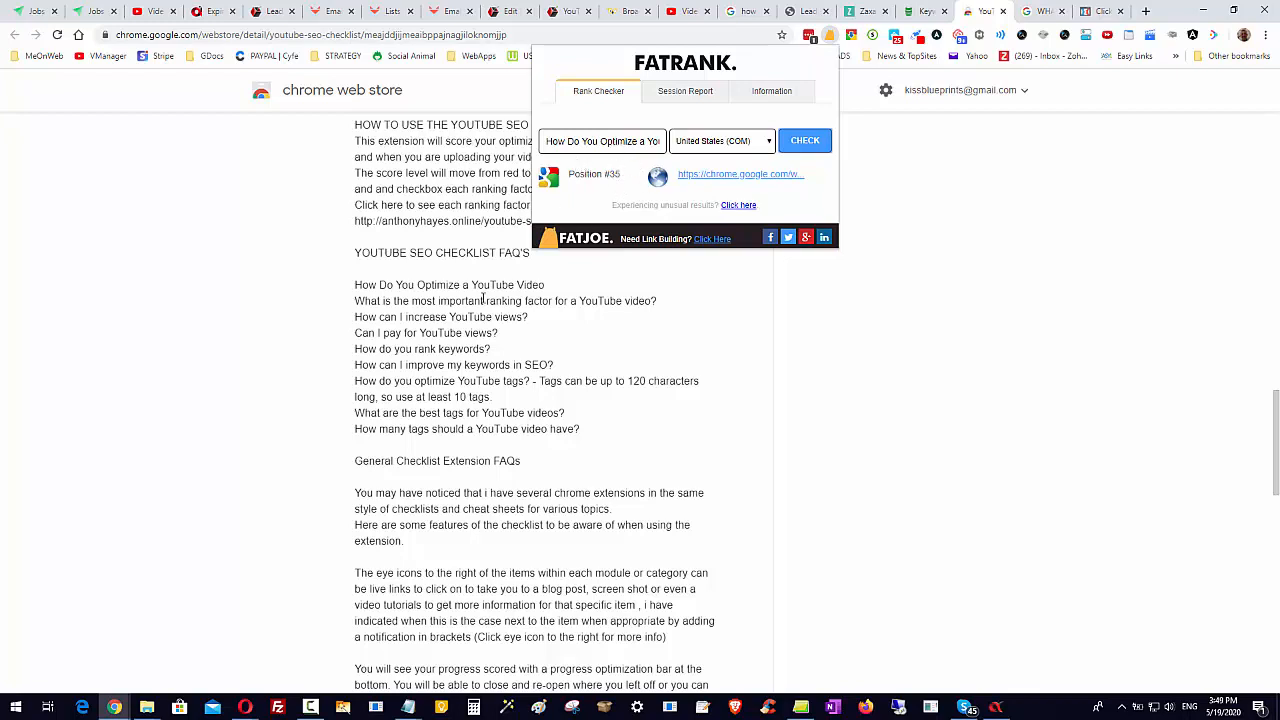
click(357, 301)
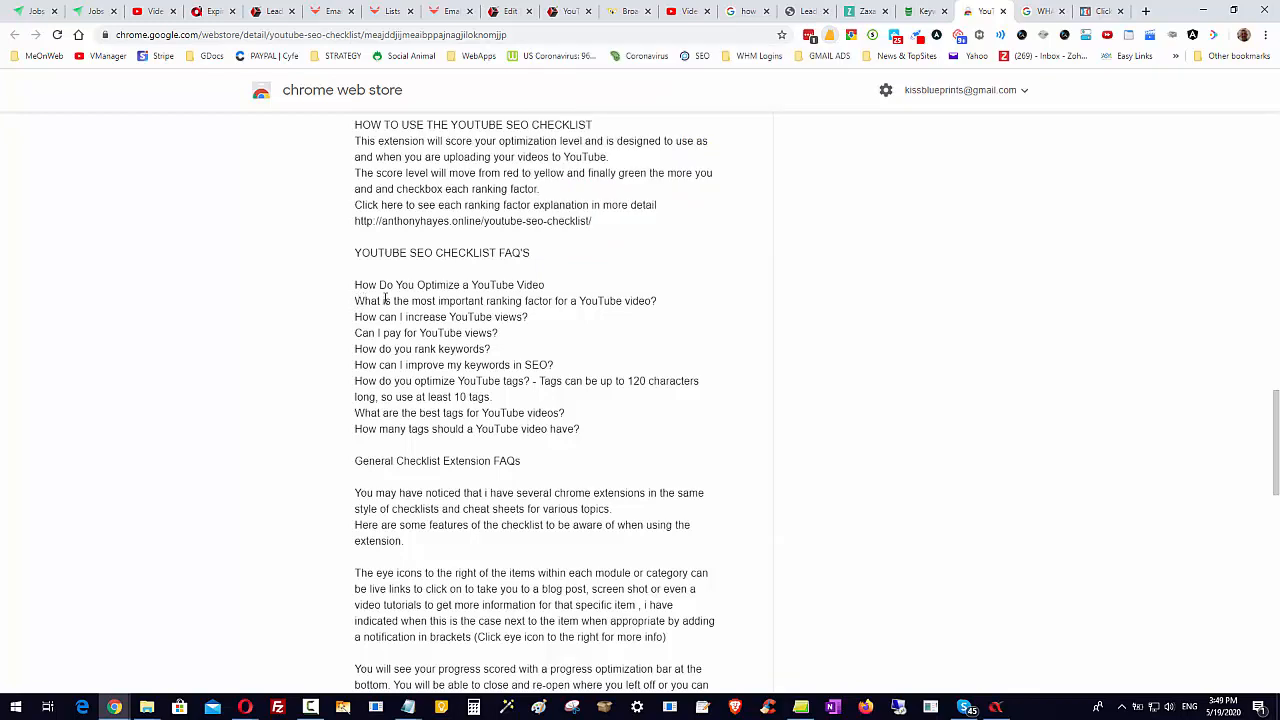
Copy the FAQ question "What is the most important ranking factor for a YouTube video?" and check the listing's FATRANK ranking for it in United States (COM)
drag(357, 301, 660, 301)
right_click(660, 301)
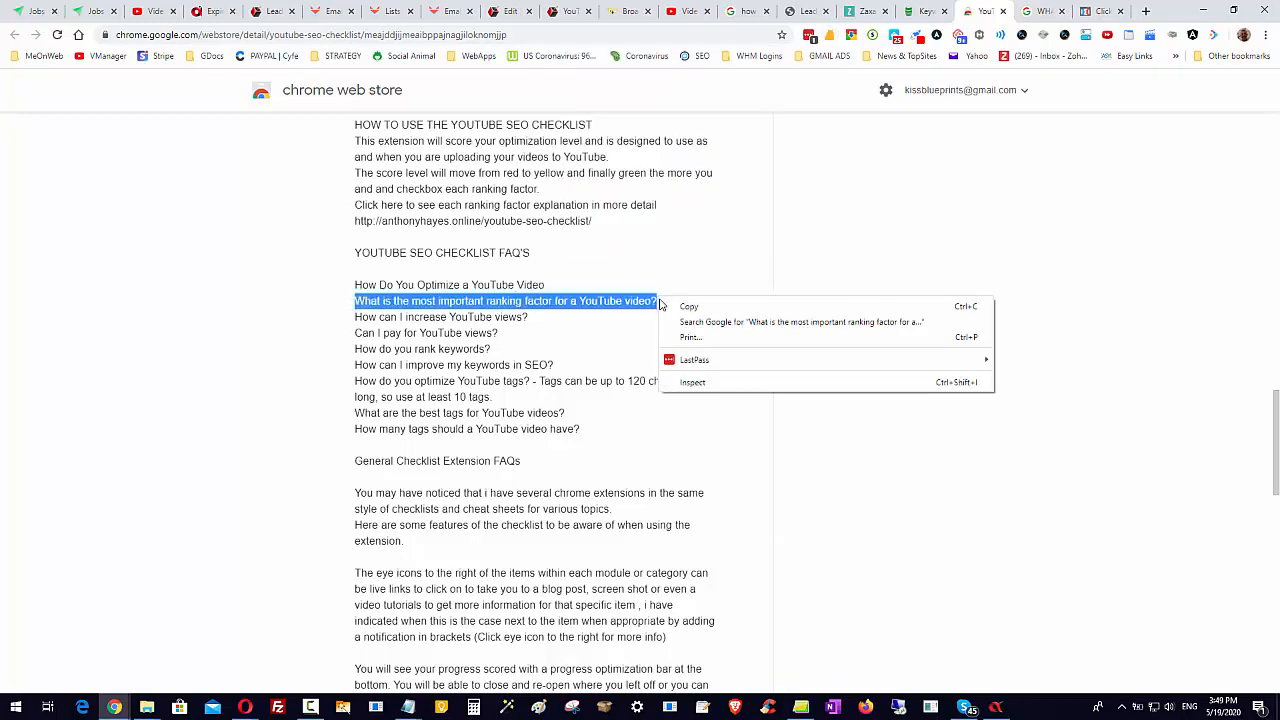
click(680, 306)
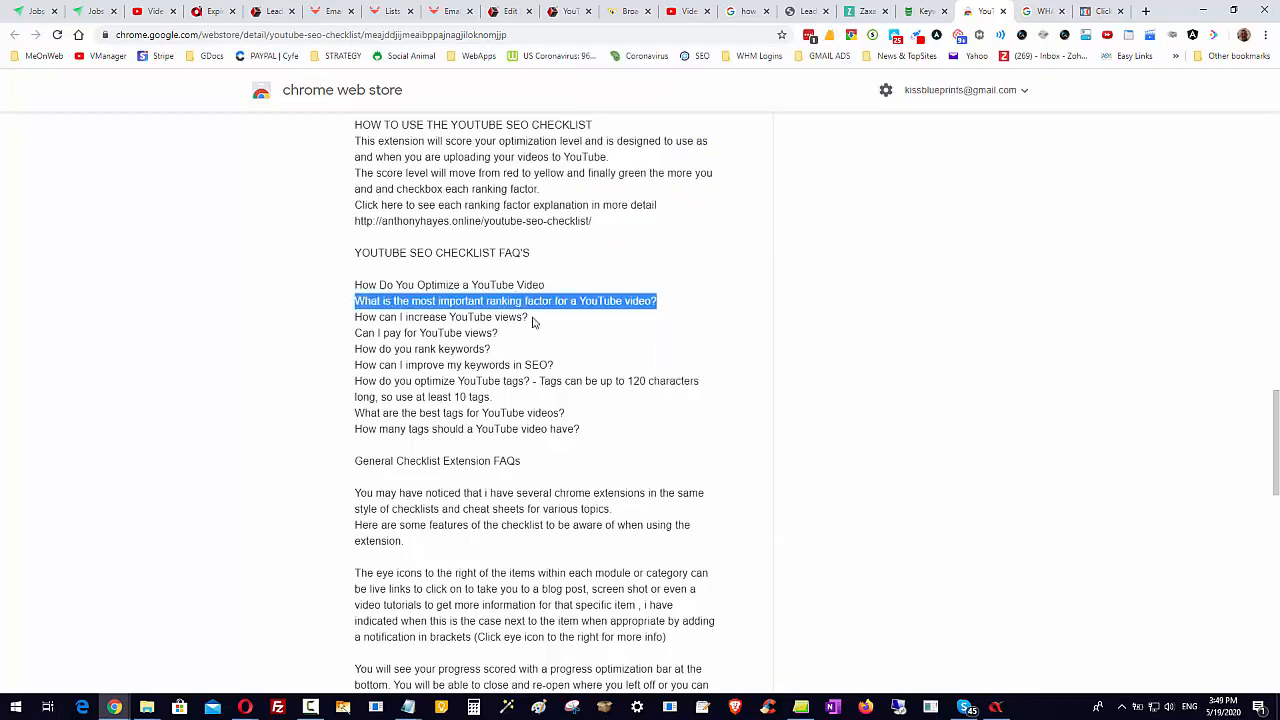
click(830, 36)
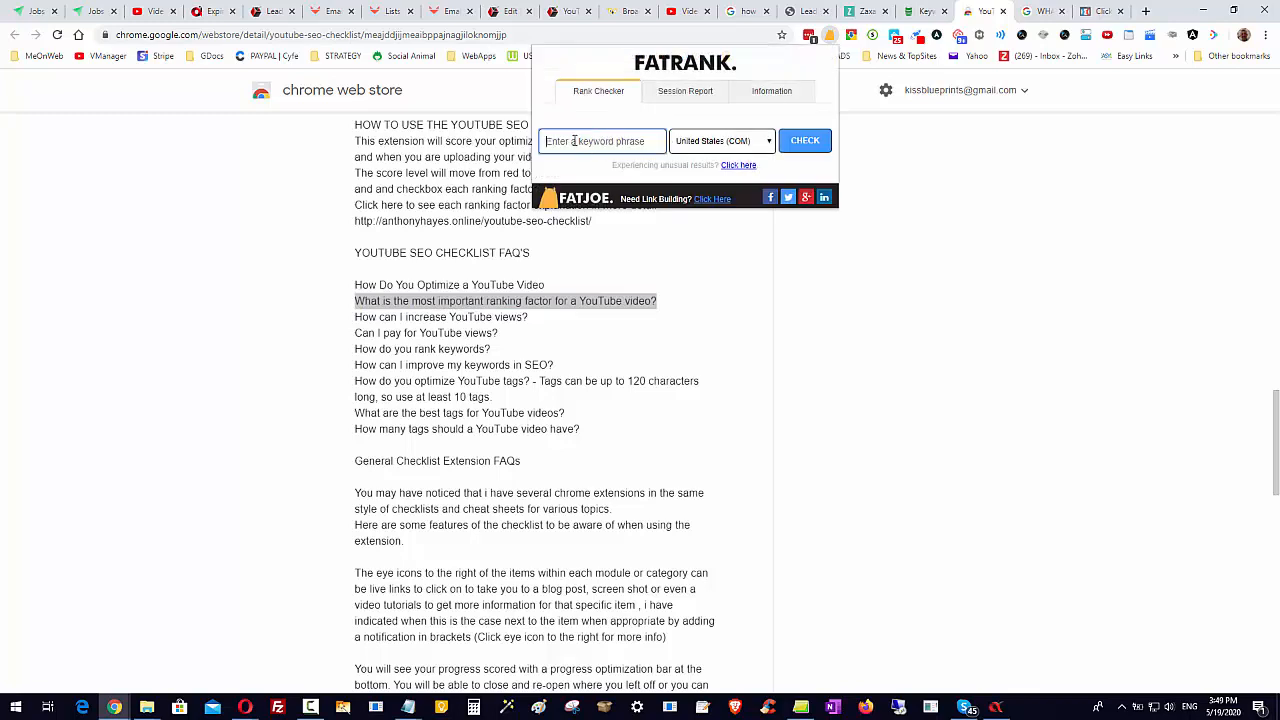
right_click(577, 145)
click(606, 242)
click(798, 141)
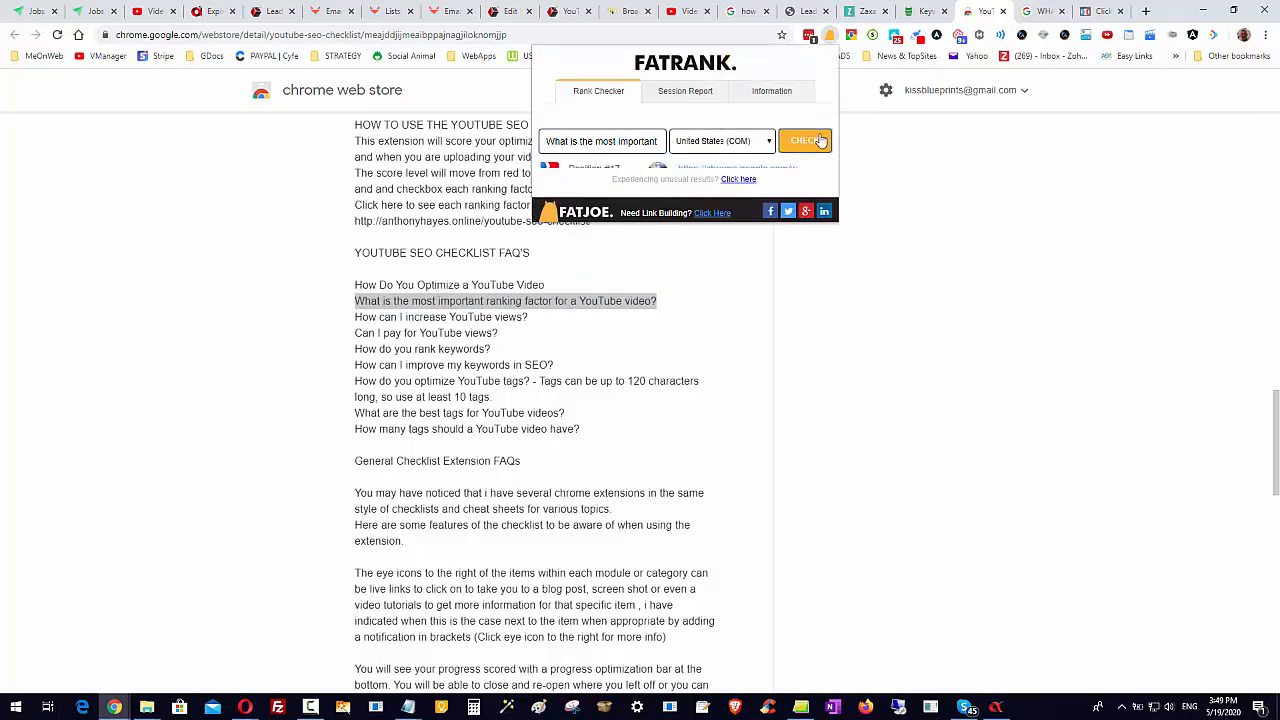
click(624, 350)
Try to check the listing's FATRANK ranking for the FAQ question "How can I increase YouTube views?" in United States (COM)
drag(352, 318, 520, 318)
click(802, 330)
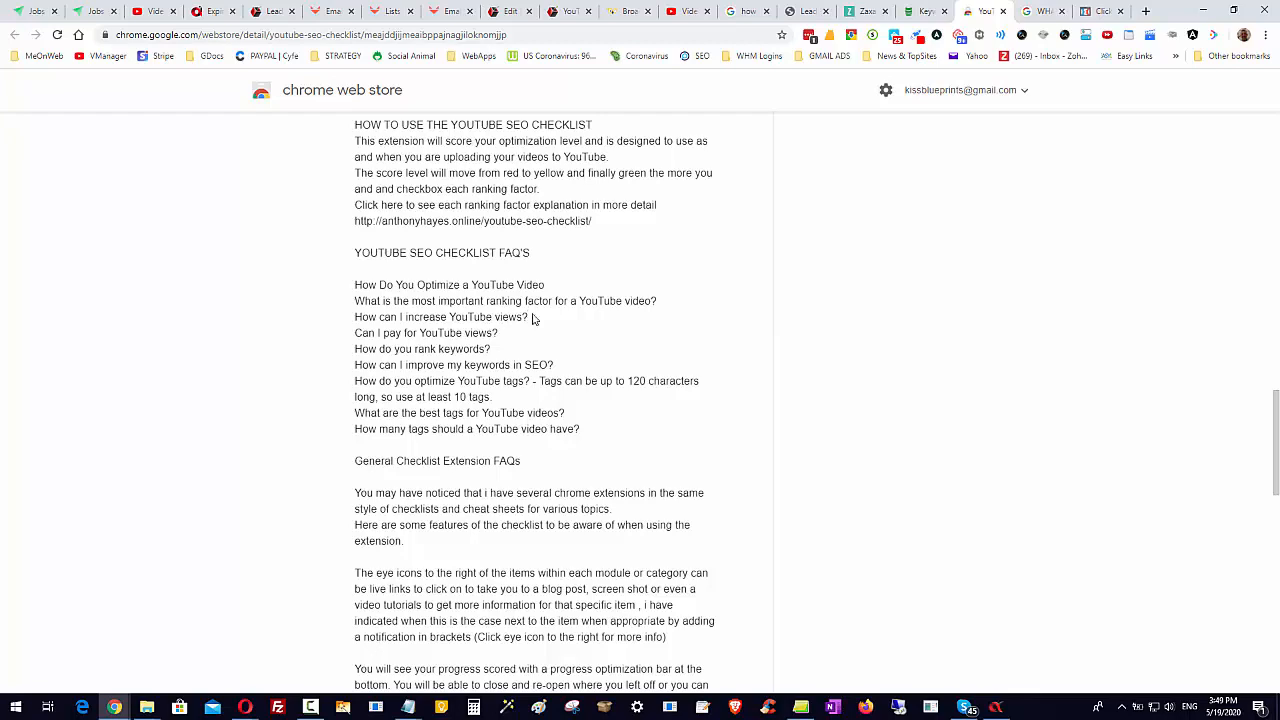
drag(533, 319, 352, 321)
click(359, 321)
drag(522, 315, 356, 317)
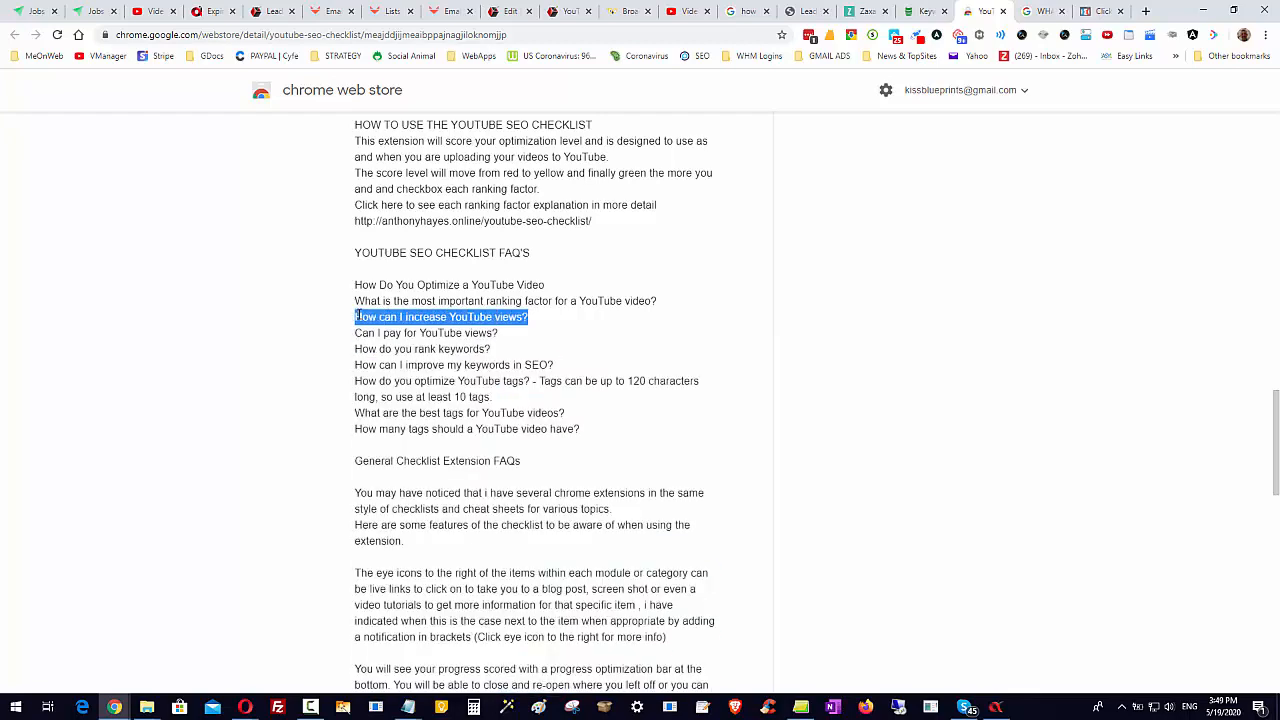
right_click(358, 317)
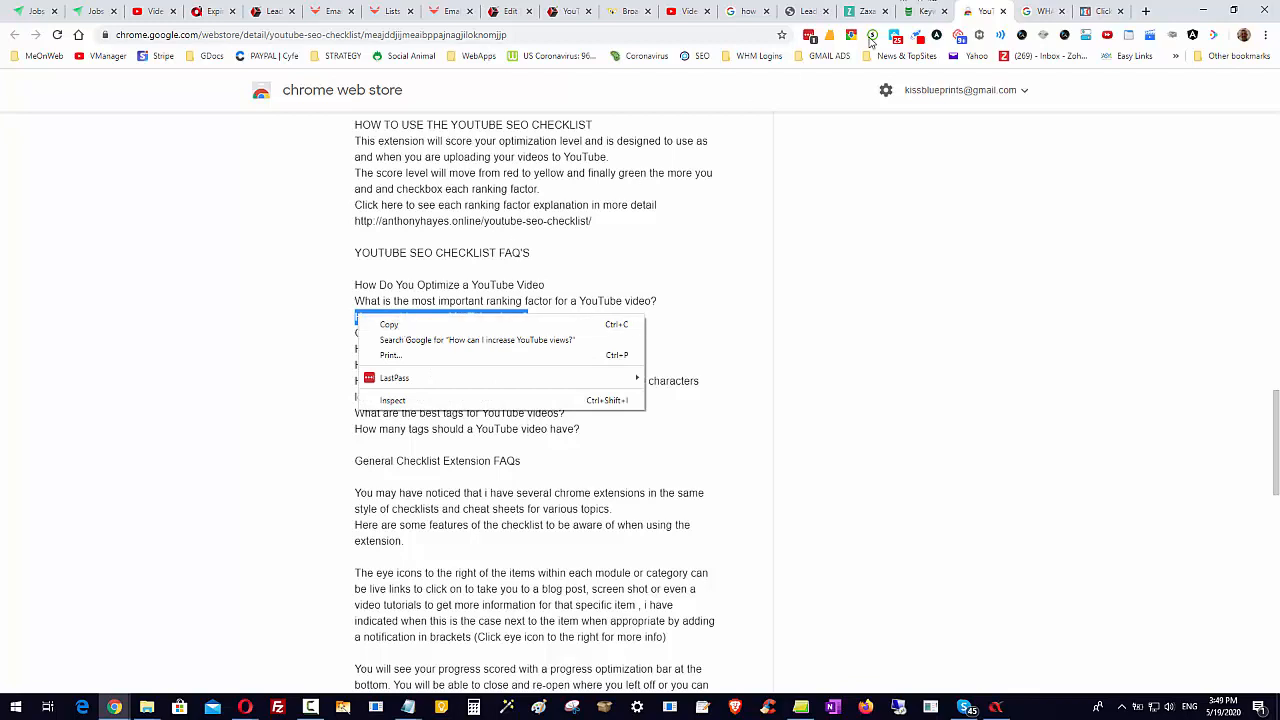
click(828, 37)
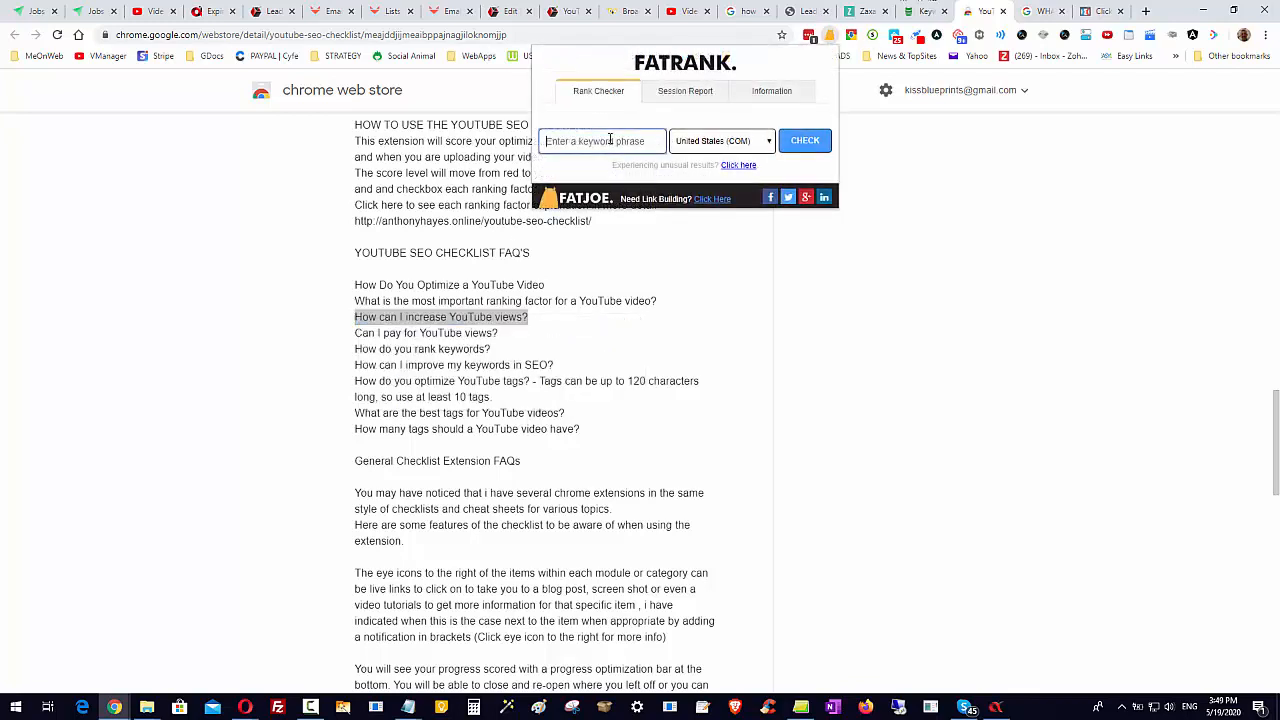
right_click(610, 141)
click(650, 240)
click(806, 141)
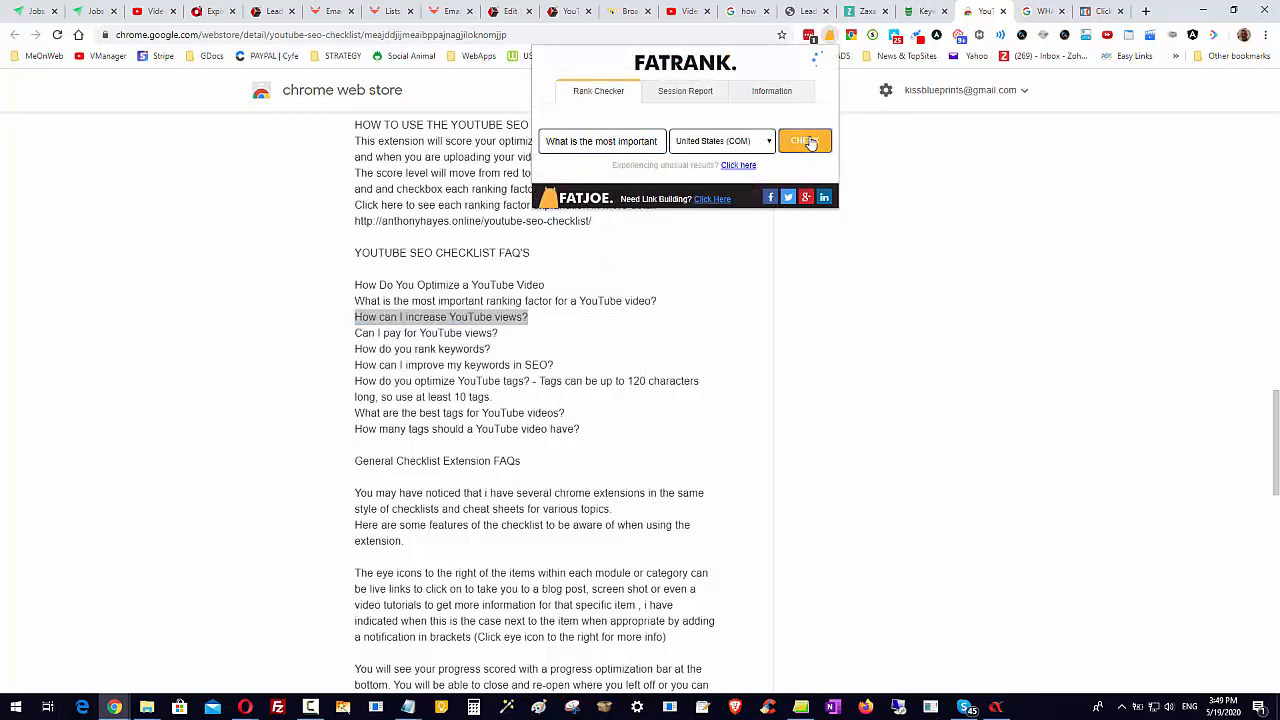
click(1025, 308)
Look over the listing's description, from the general checklist FAQs and recommended tools to the overview, module list and screenshots
scroll(674, 240, down, 2)
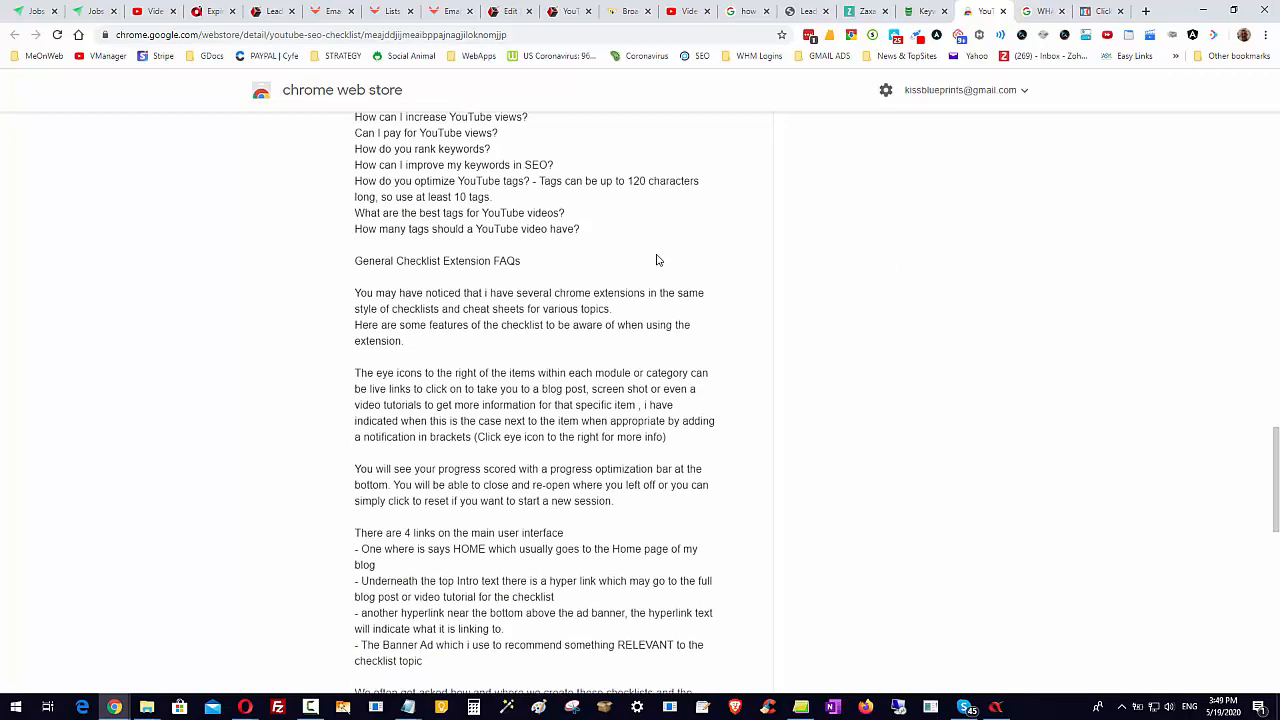
scroll(658, 260, down, 5)
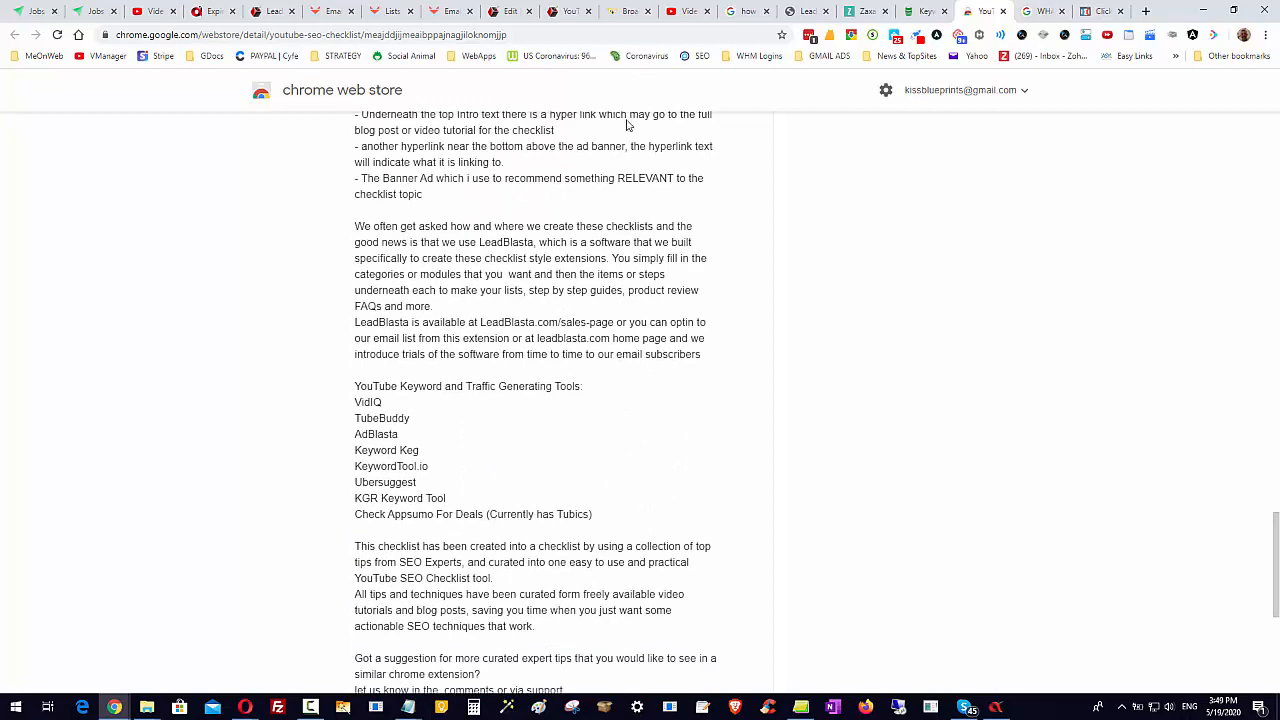
scroll(640, 214, up, 8)
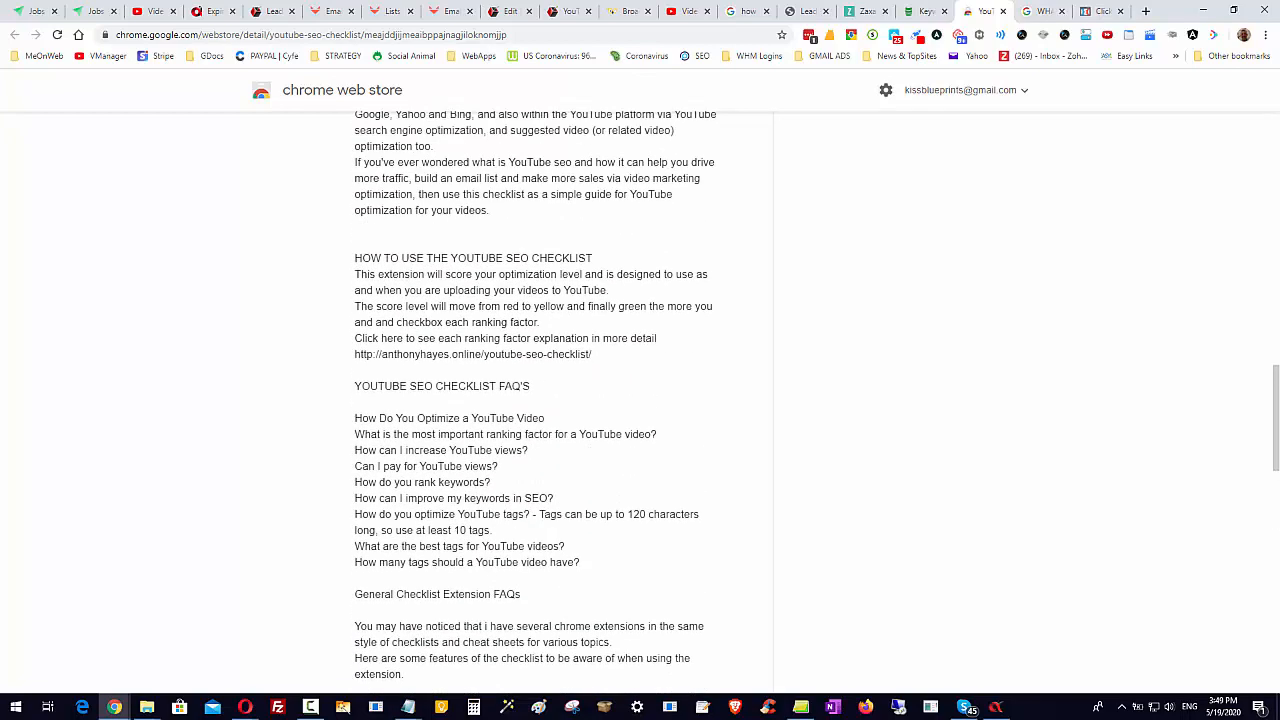
scroll(158, 596, up, 9)
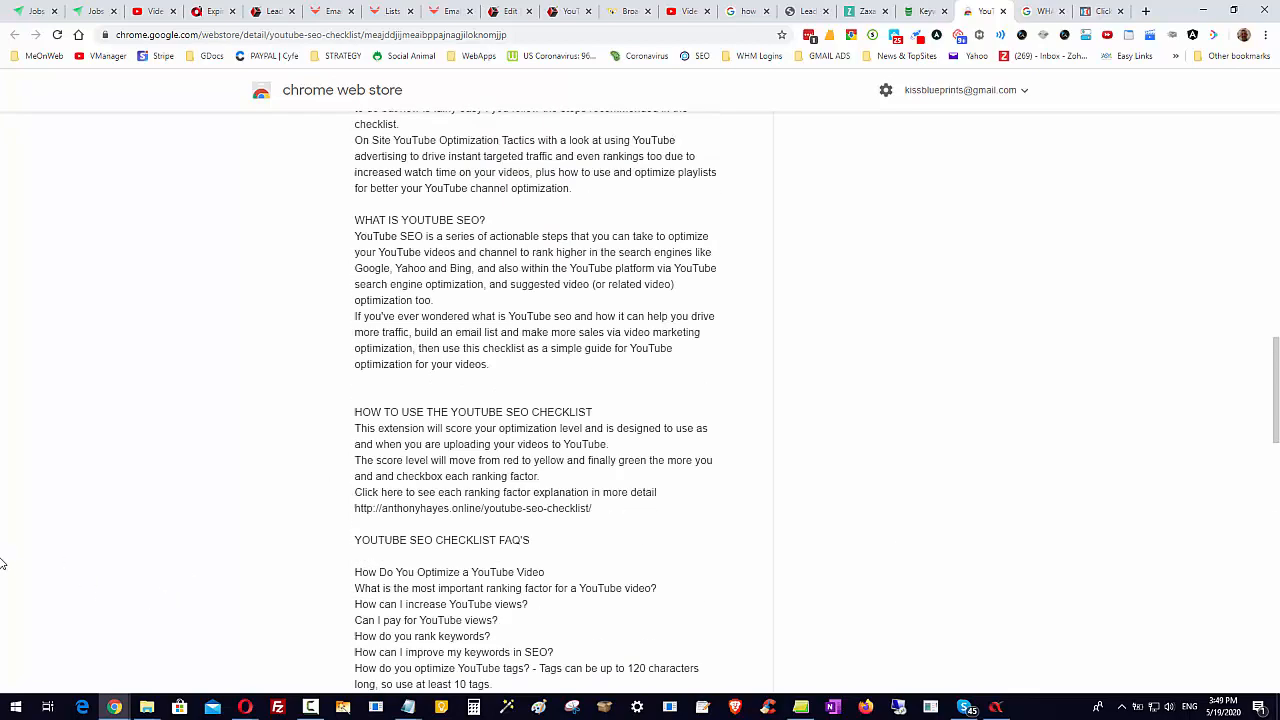
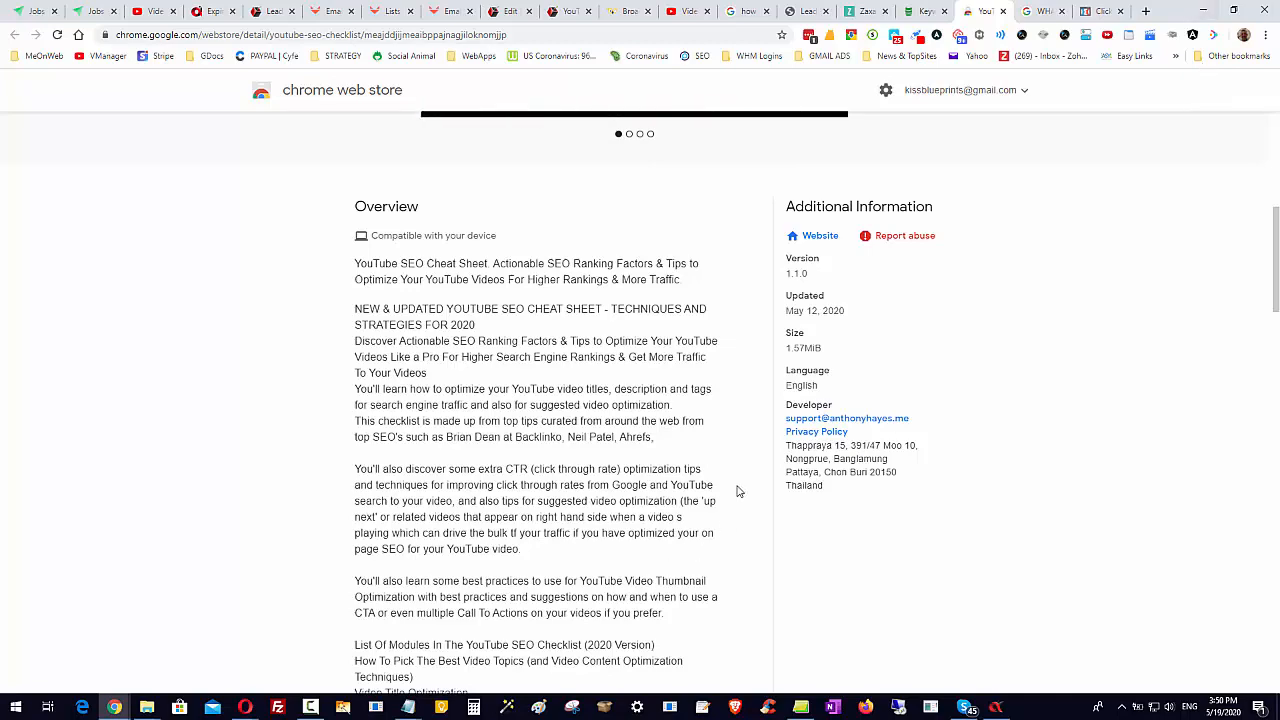
scroll(737, 491, up, 5)
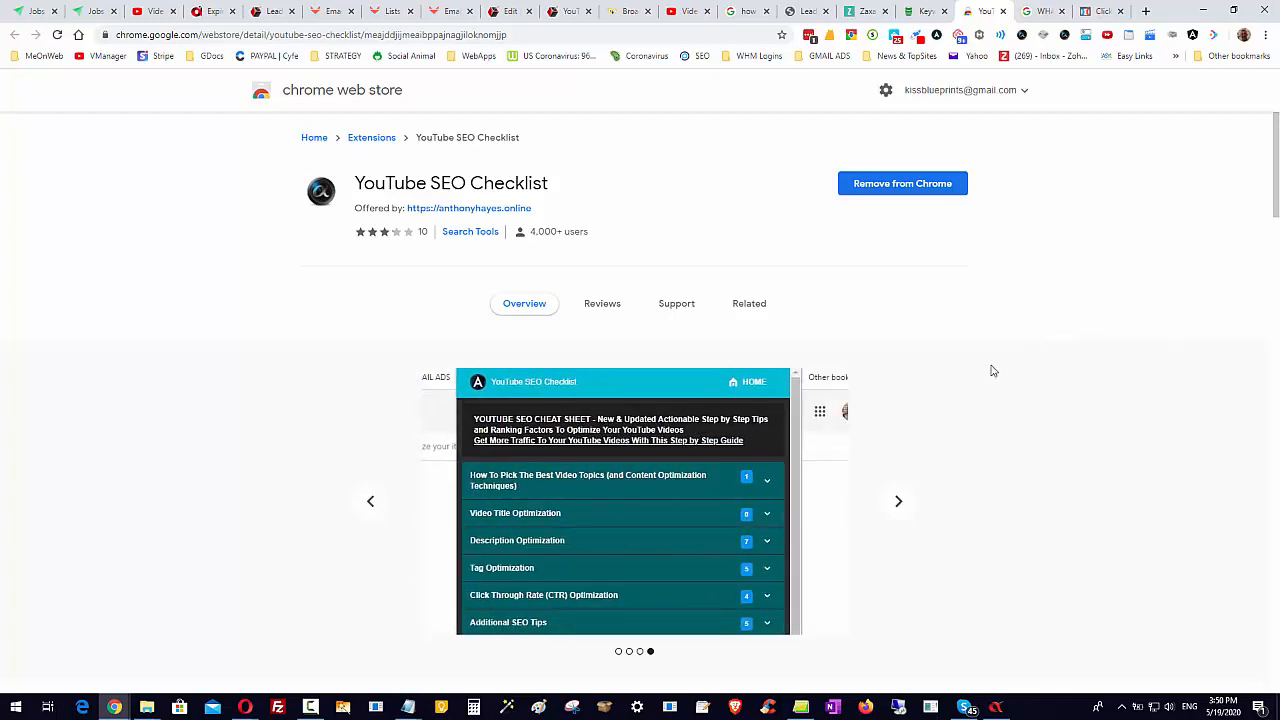
scroll(1003, 372, down, 2)
scroll(995, 388, down, 7)
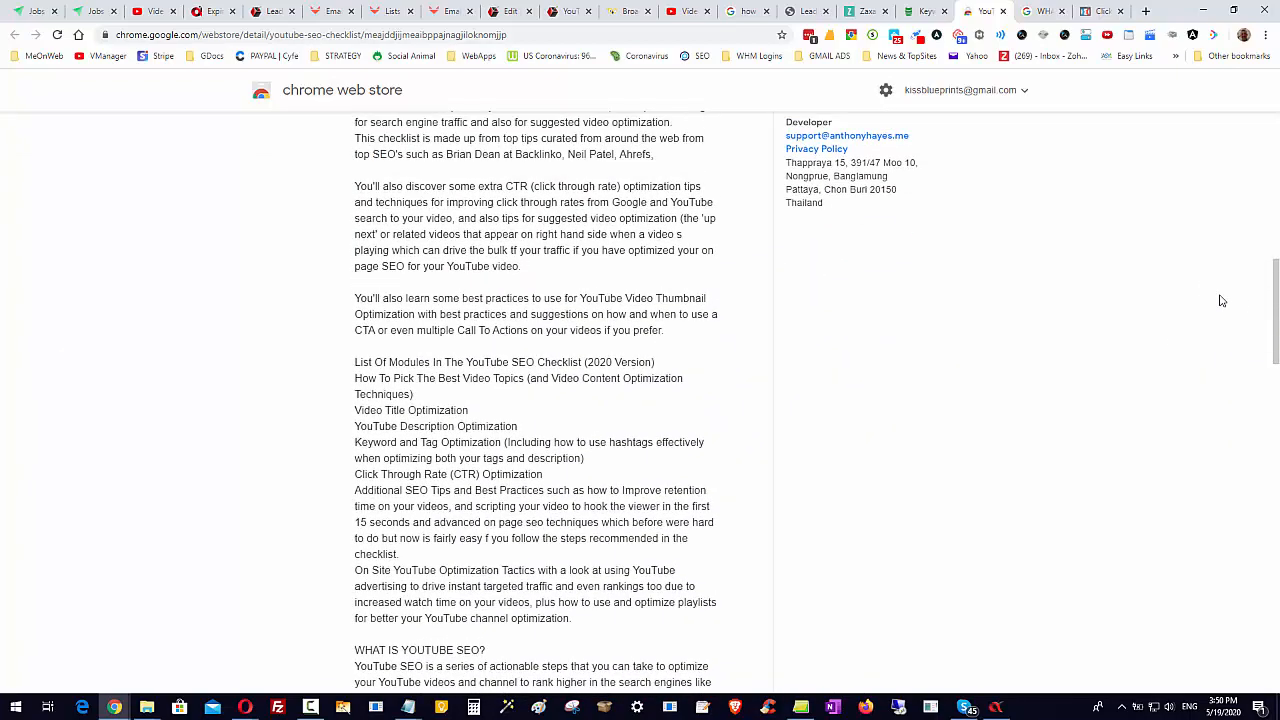
drag(1276, 285, 1255, 106)
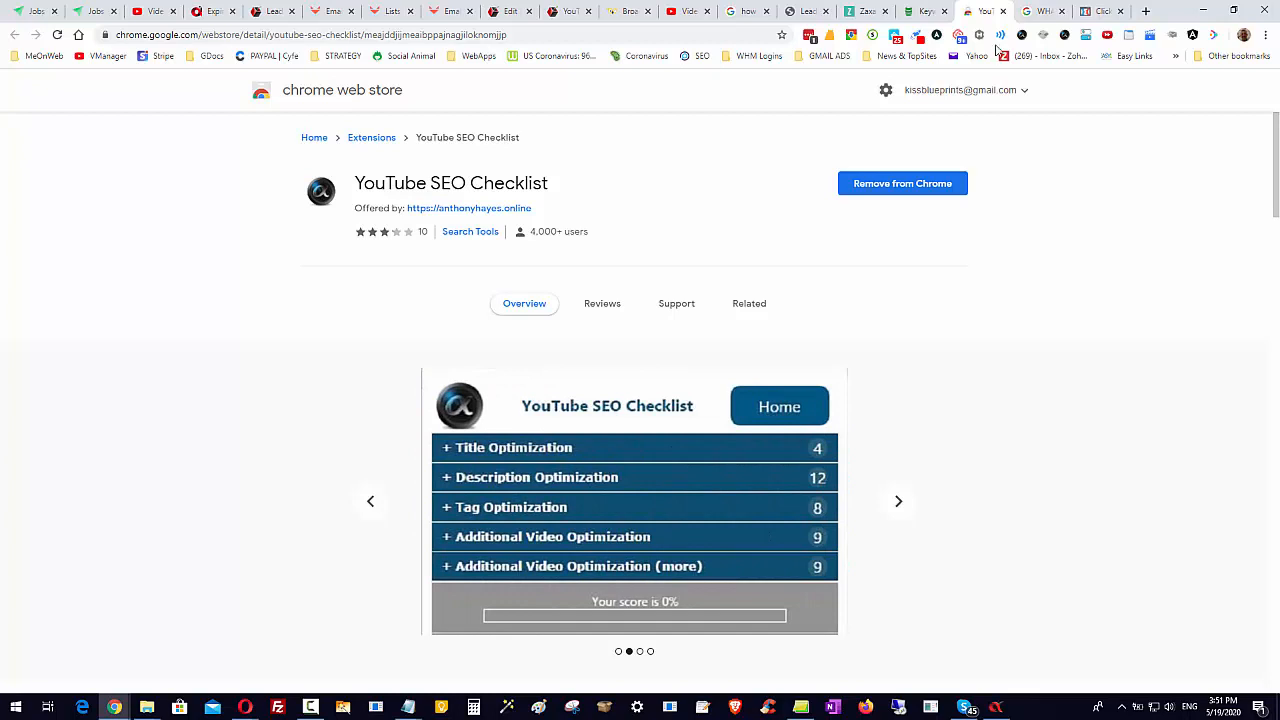
Switch to the LeadBlasta app editor and preview the installed YouTube SEO Checklist extension, expanding "How To Pick The Best Video Topics"
click(805, 13)
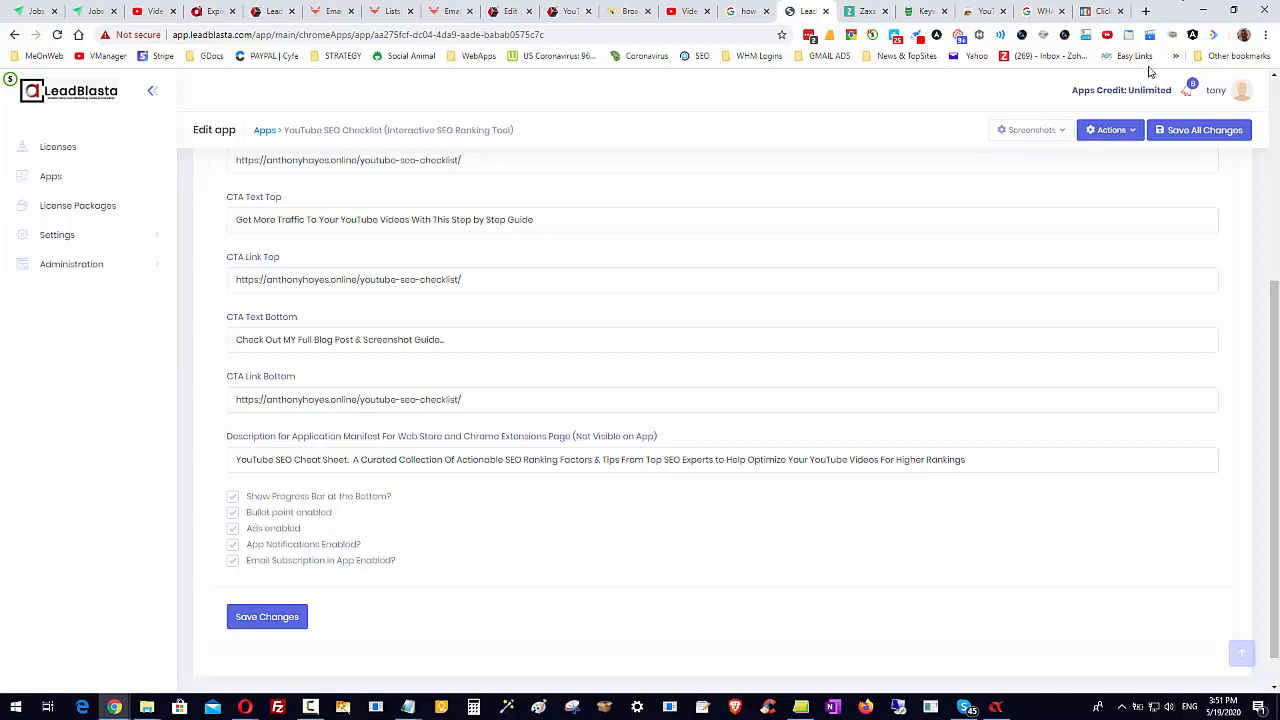
click(1194, 36)
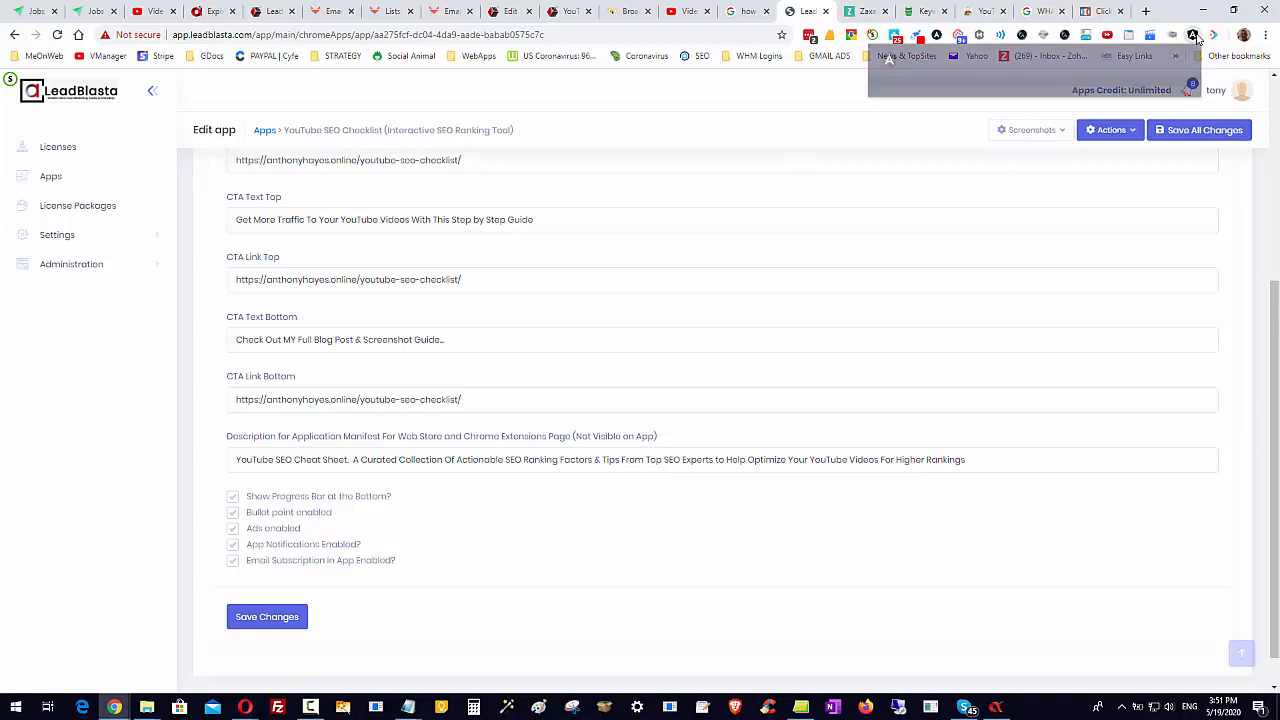
click(1180, 170)
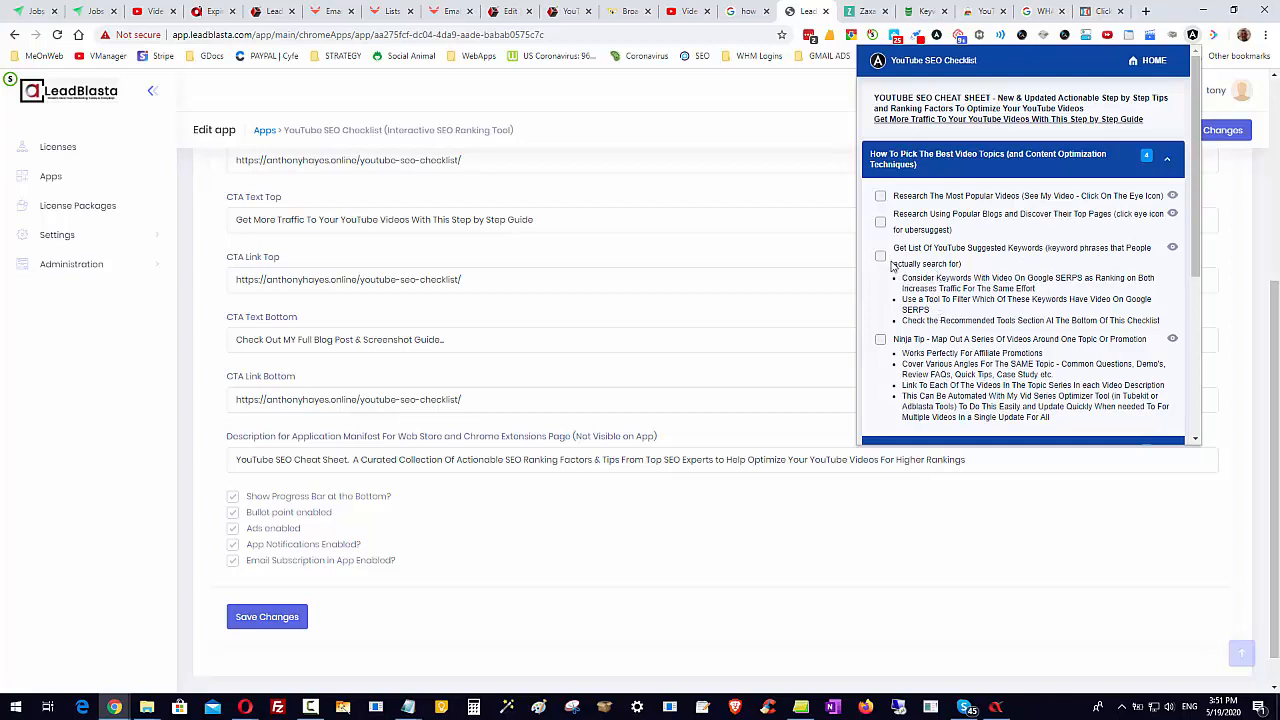
click(602, 525)
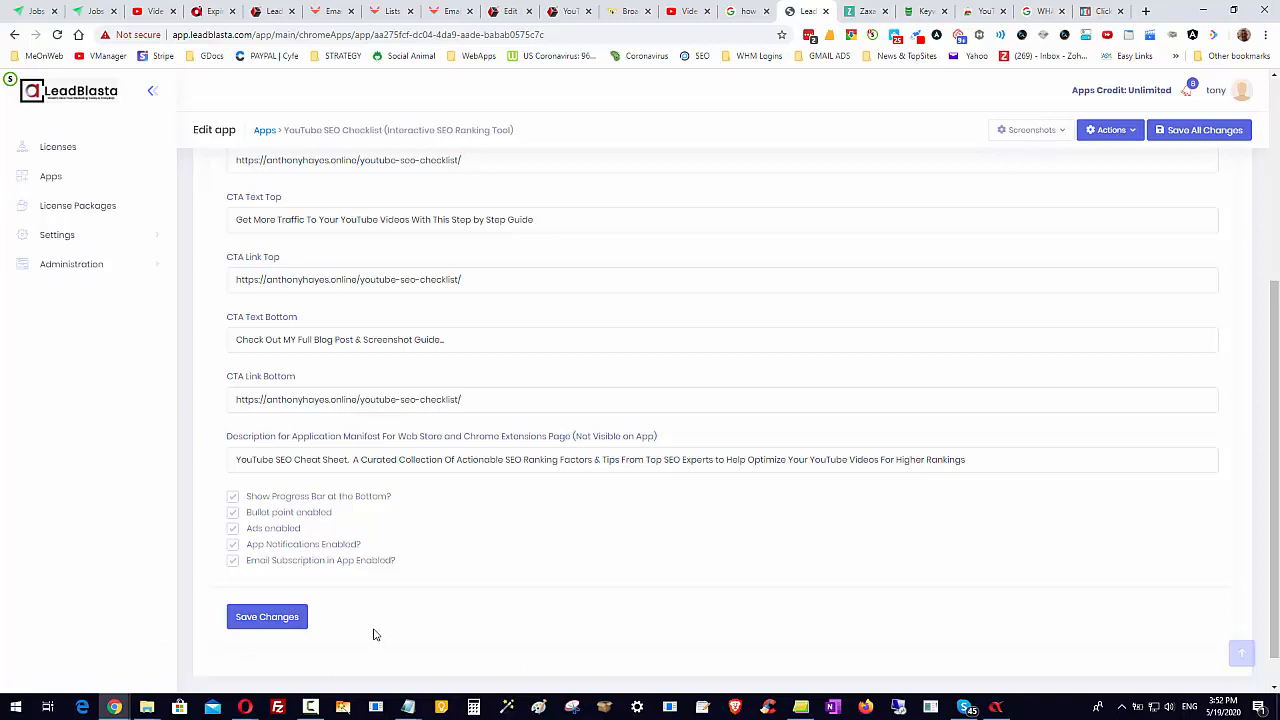
click(1193, 38)
click(800, 537)
Open the notification management page for the YouTube SEO Checklist app
scroll(780, 530, up, 4)
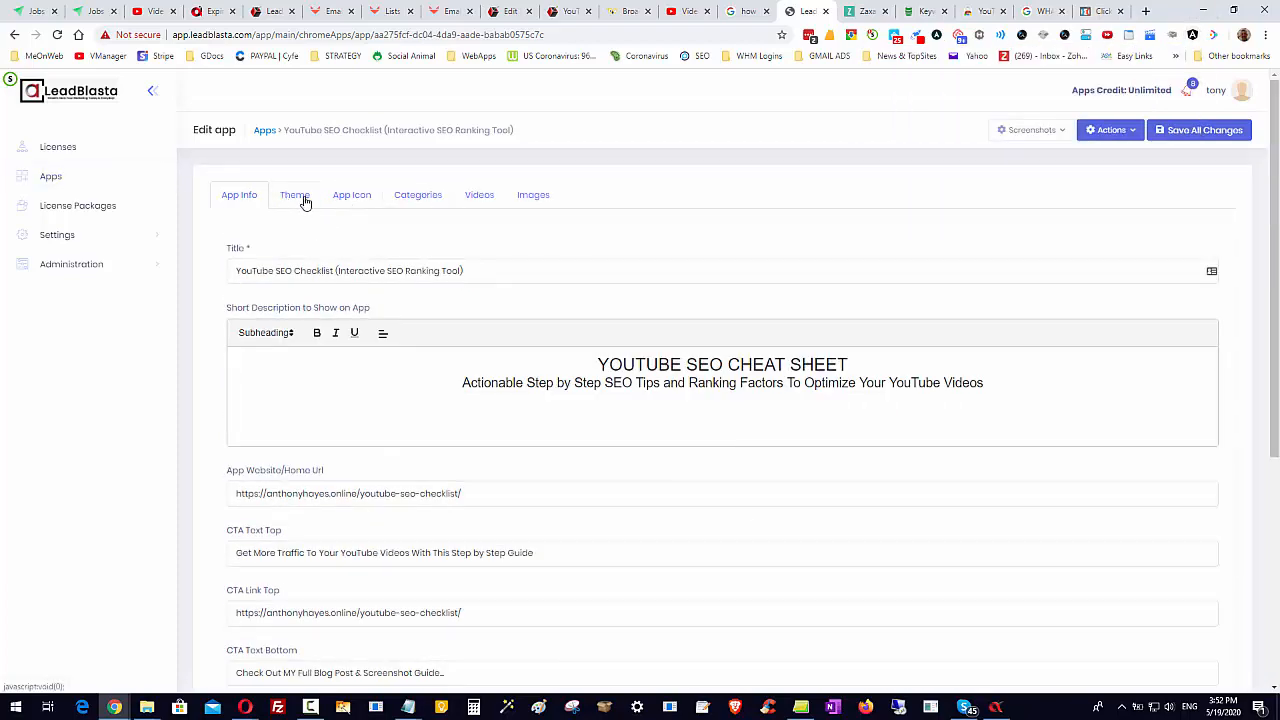
click(1130, 135)
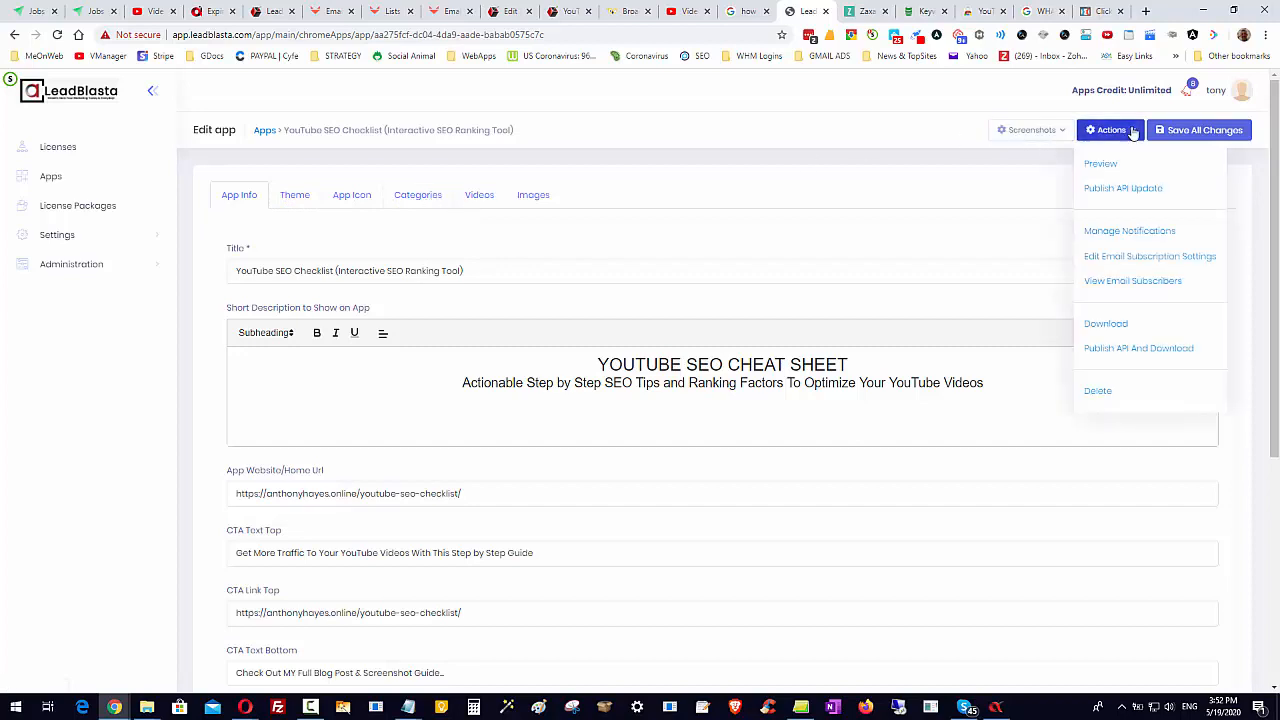
click(1112, 234)
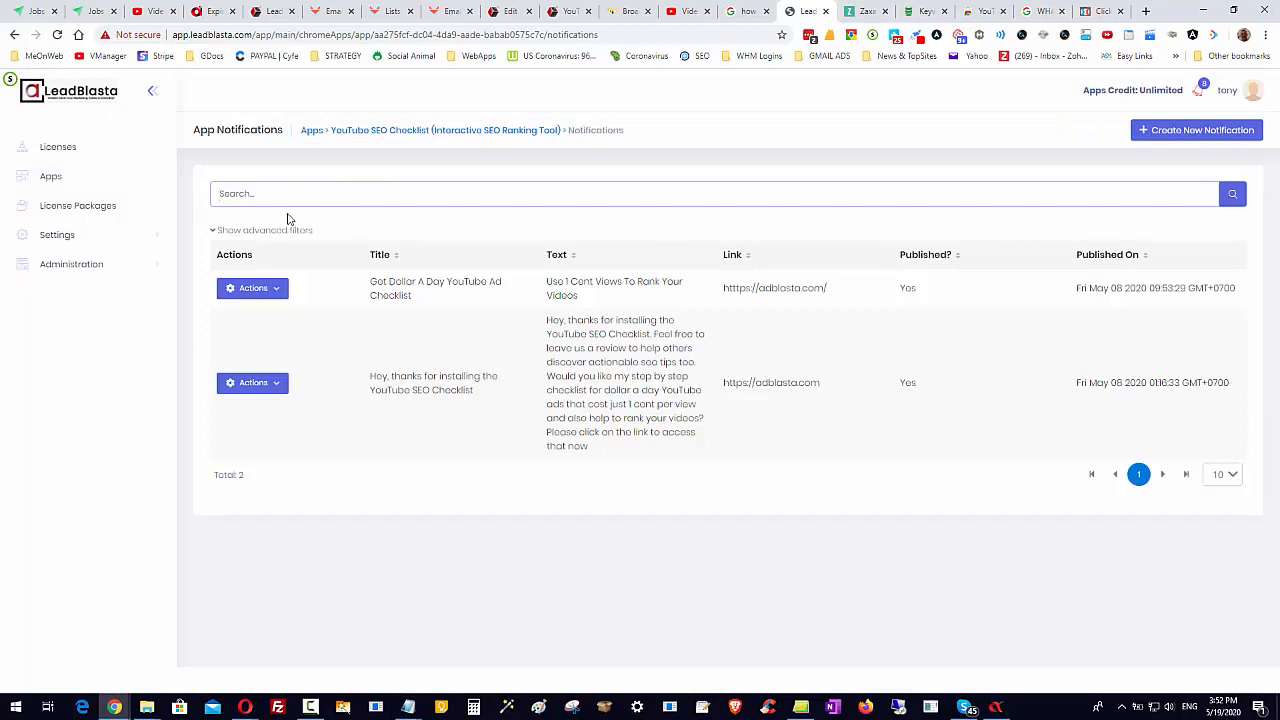
View the details of the "Get Dollar A Day YouTube Ad Checklist" notification and of the thank-you-for-installing notification, closing each
click(278, 290)
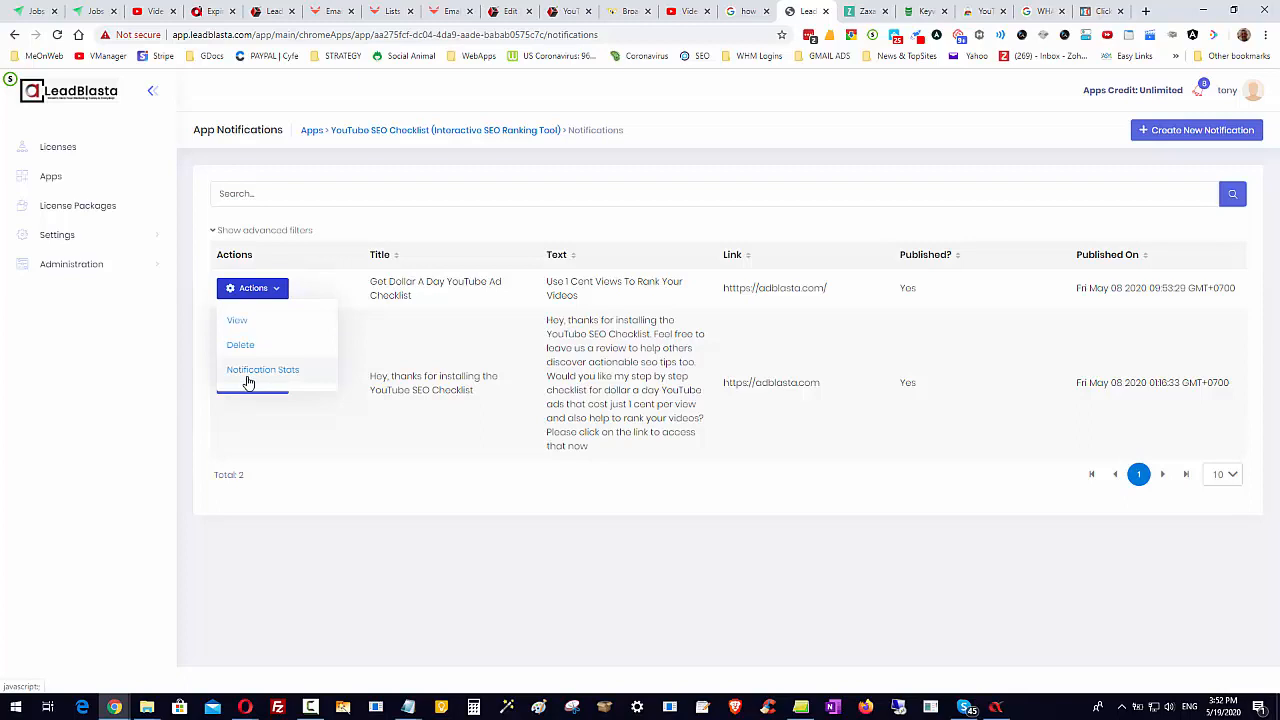
click(245, 325)
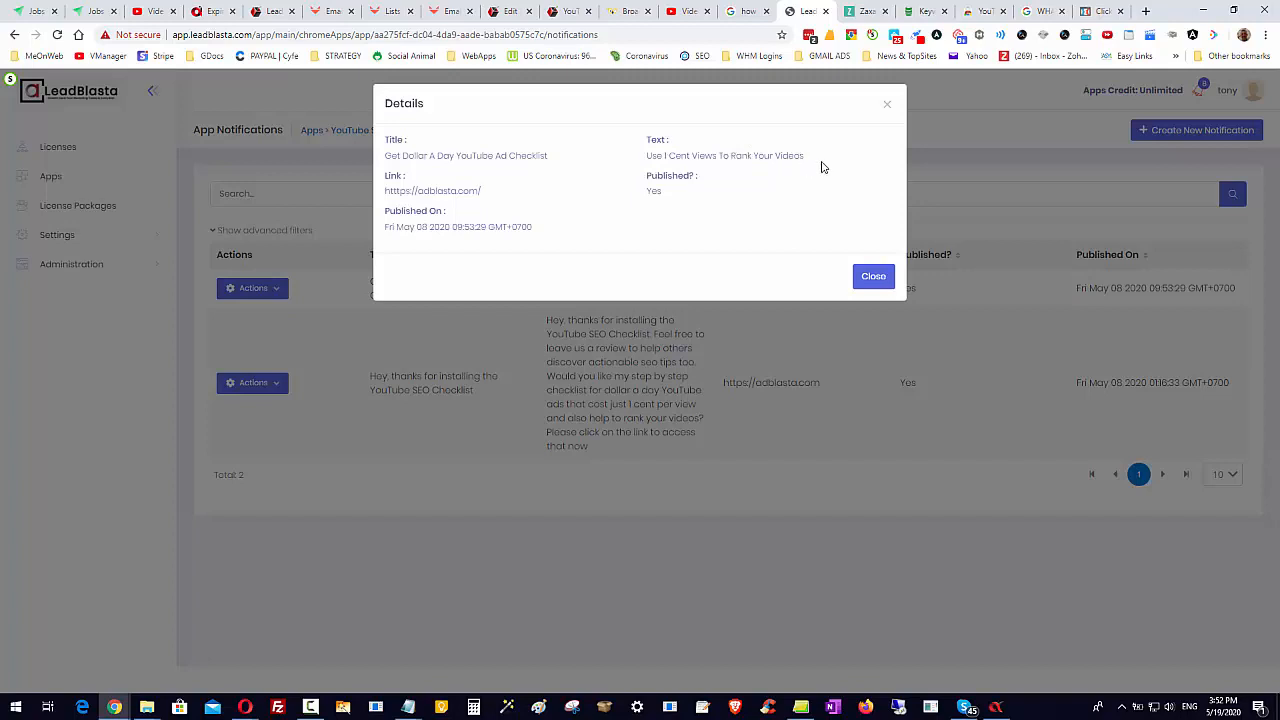
click(888, 110)
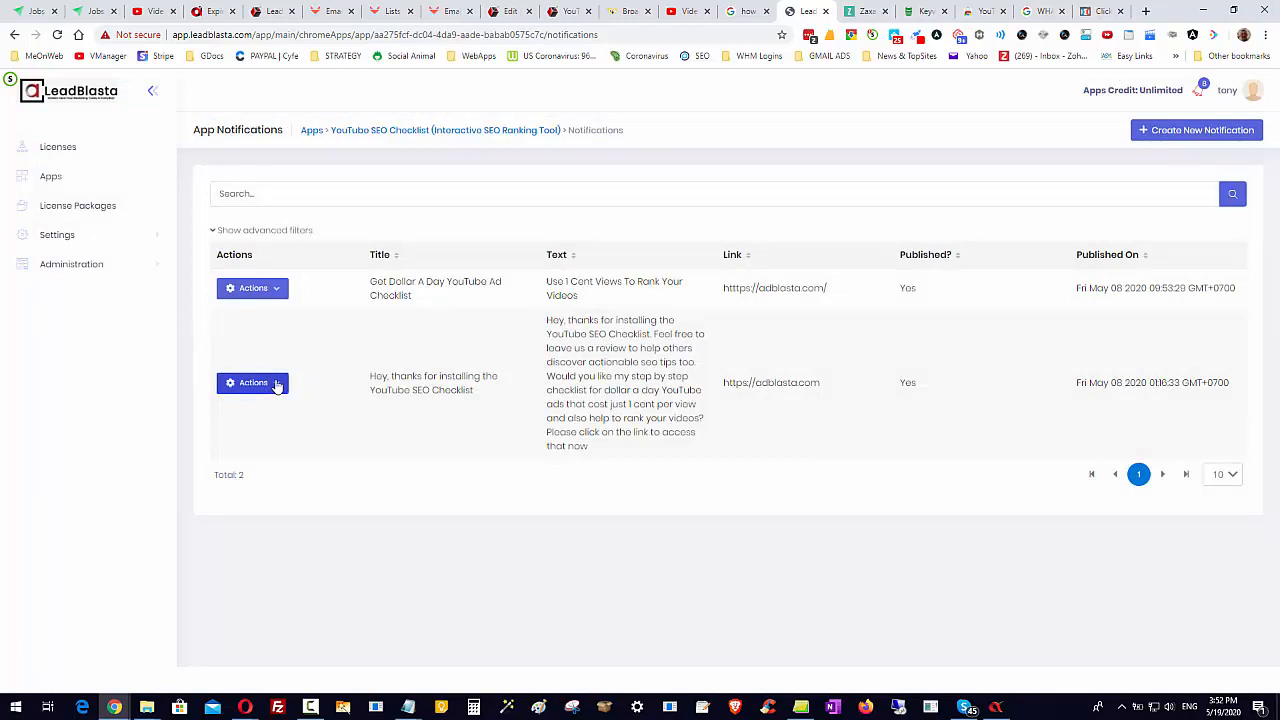
click(276, 385)
click(266, 418)
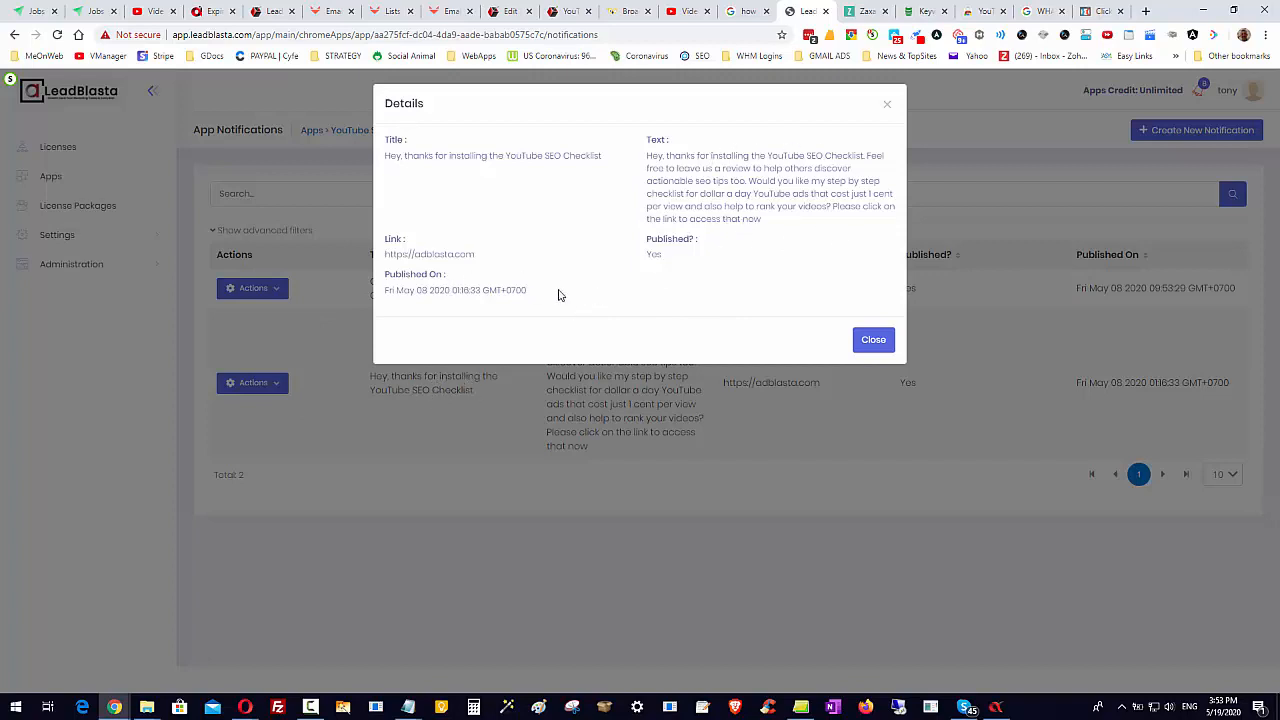
click(874, 340)
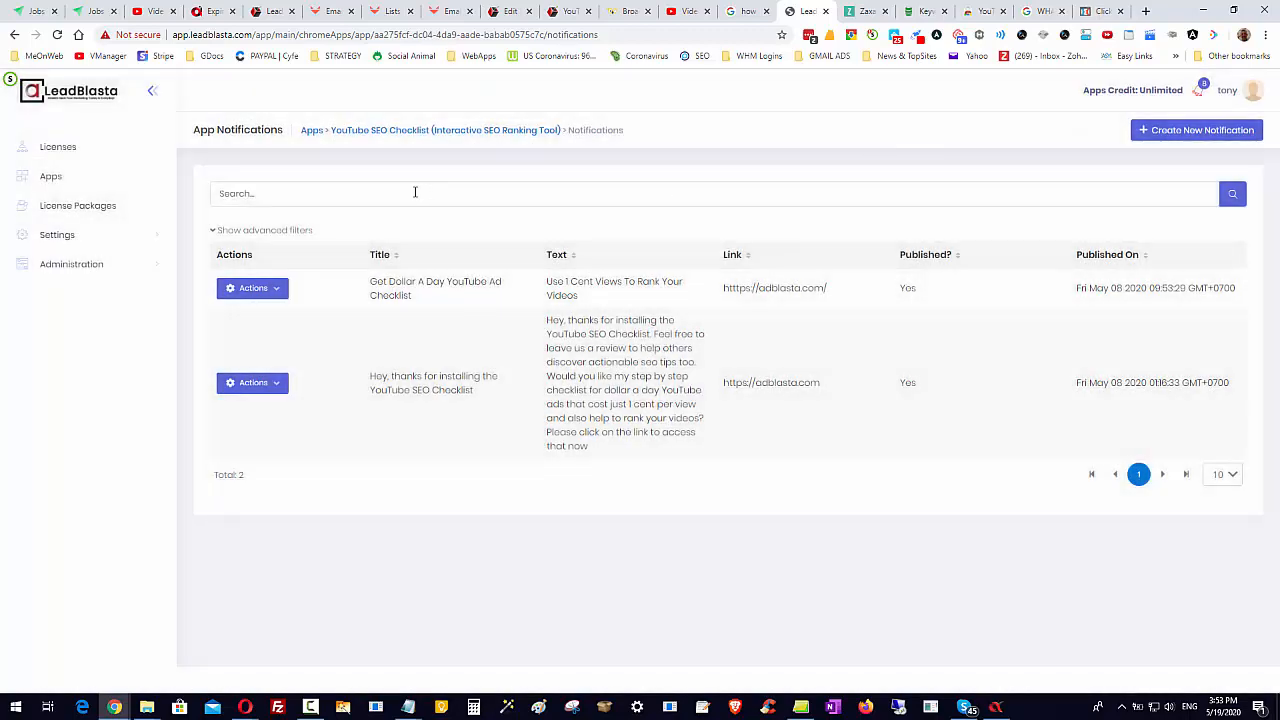
Start a new app notification with the title "Hey Thanks for Checking Out the YouTube SEO Checklist"
click(1157, 138)
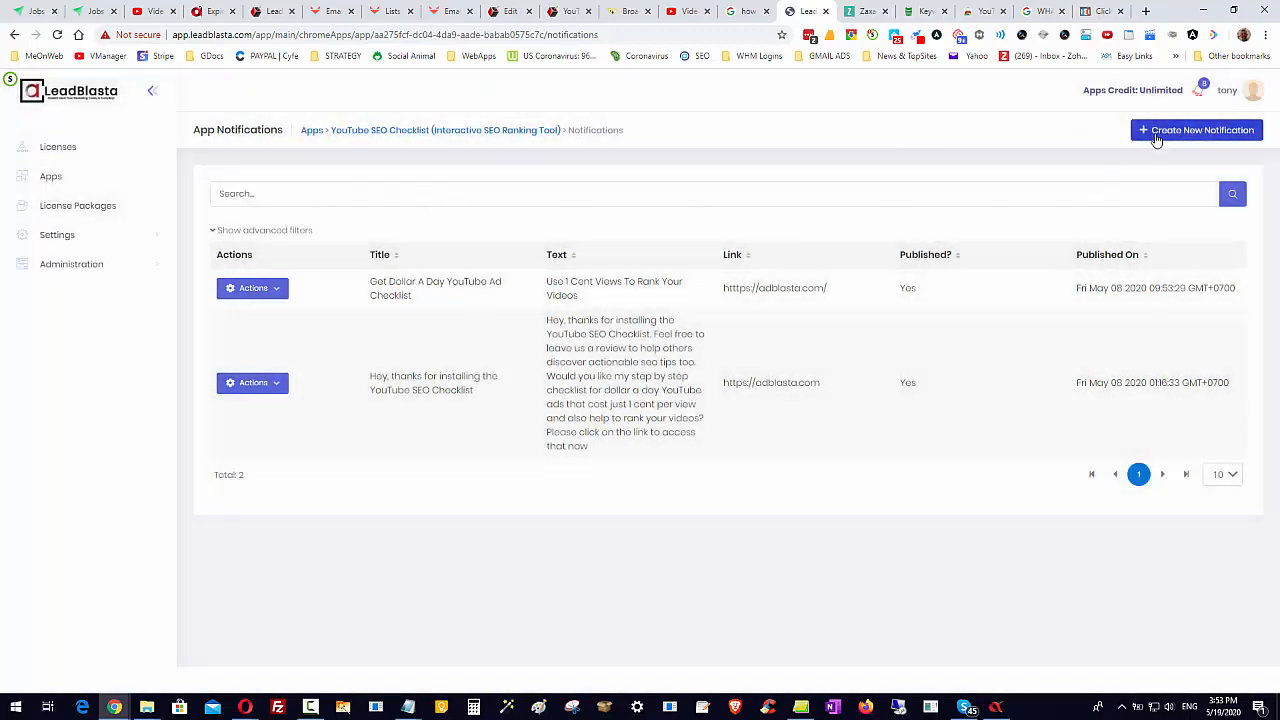
click(461, 170)
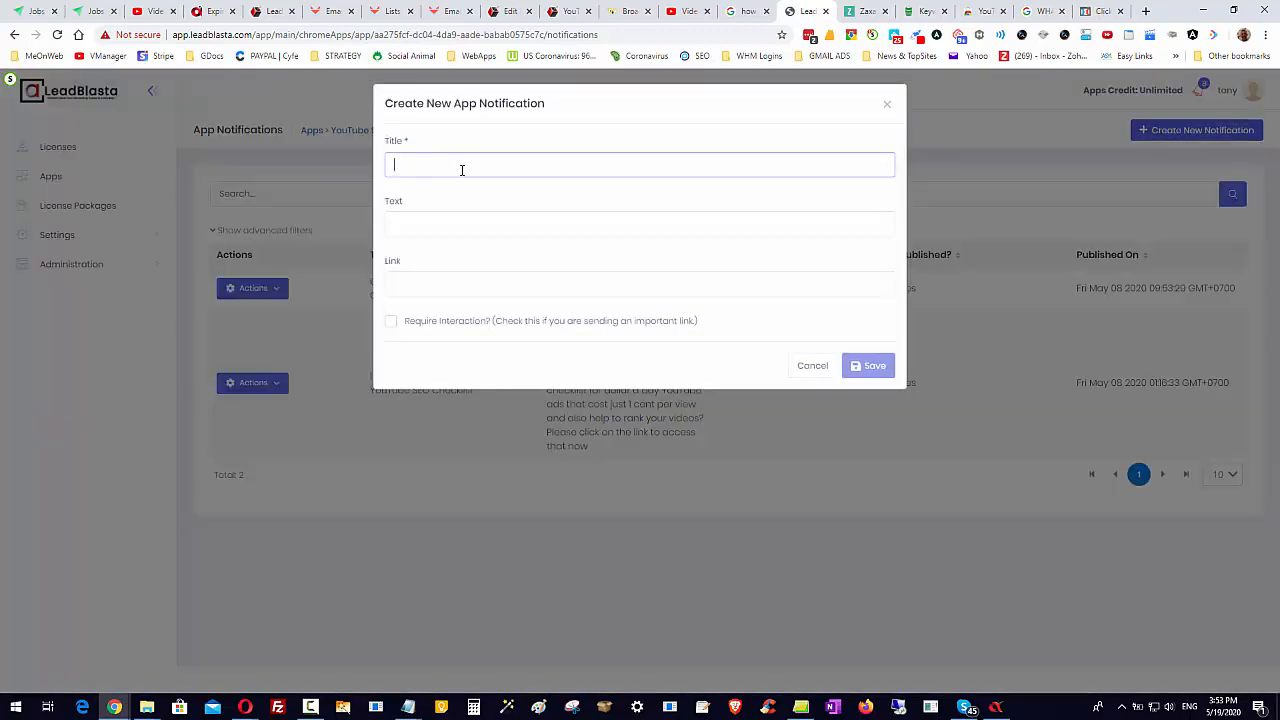
text(Hey Thanks for Checking Out the YouTube SEO Checklist)
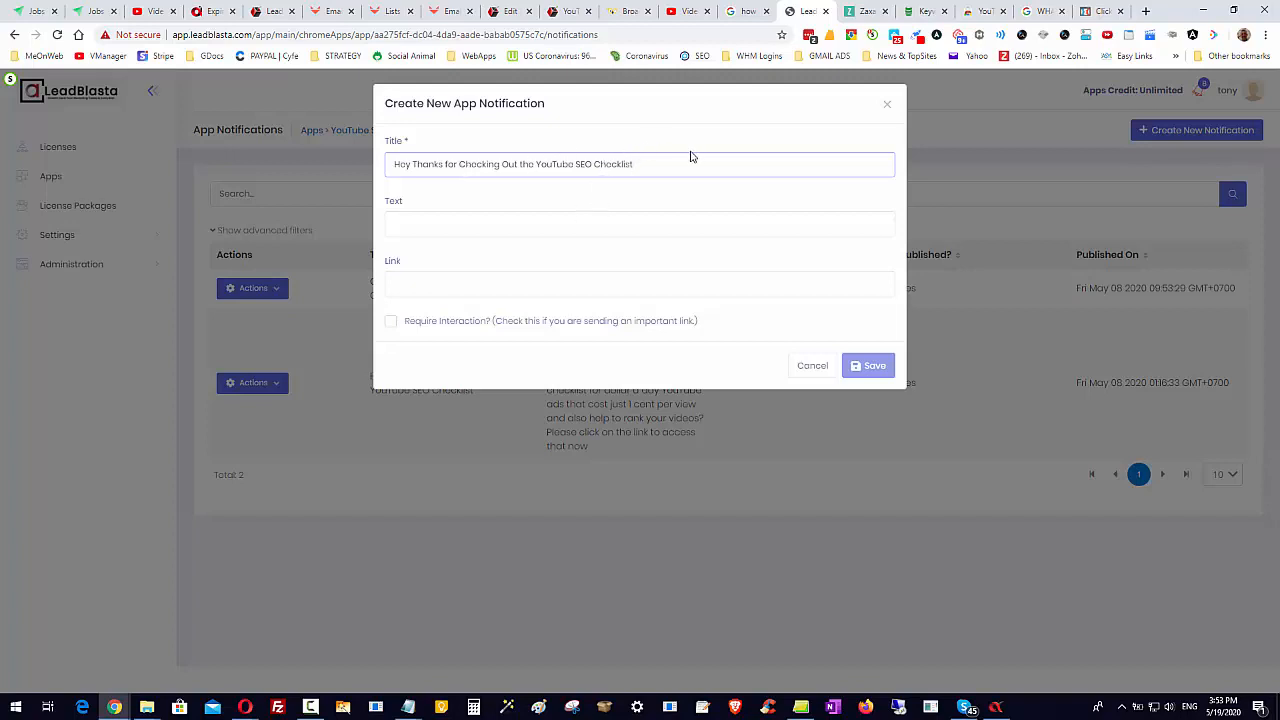
Enter the notification text "Visit The Blog For More Ifo on each Step and Discover my Top 2 Pro Tips That No One Else Is teaching"
click(426, 226)
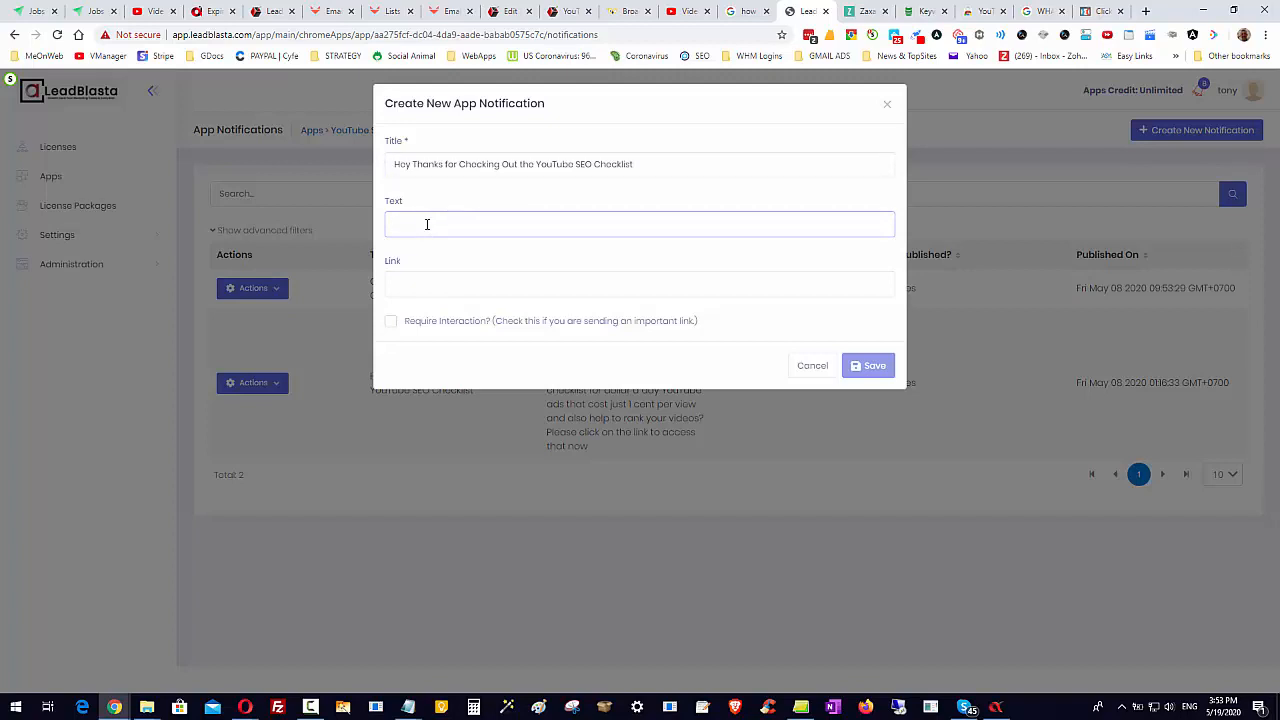
text(Y)
text(isit The Blog)
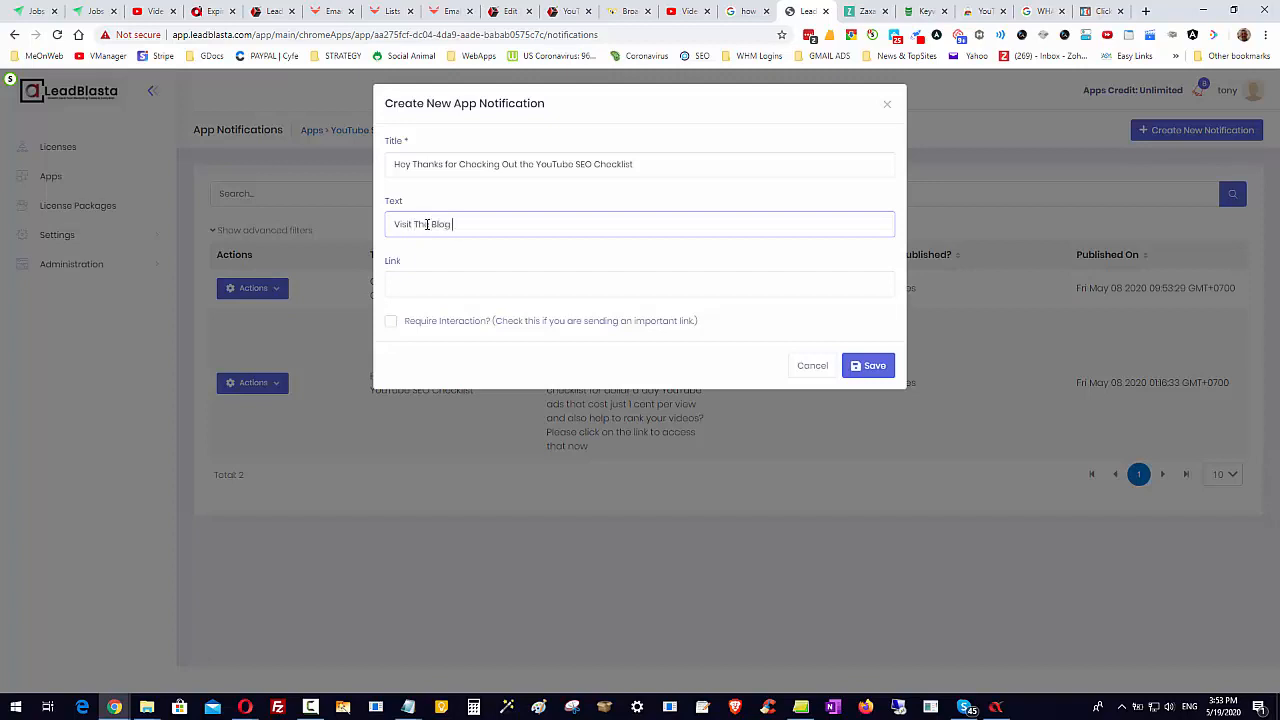
text( For More Ifo on each Step and Discover m)
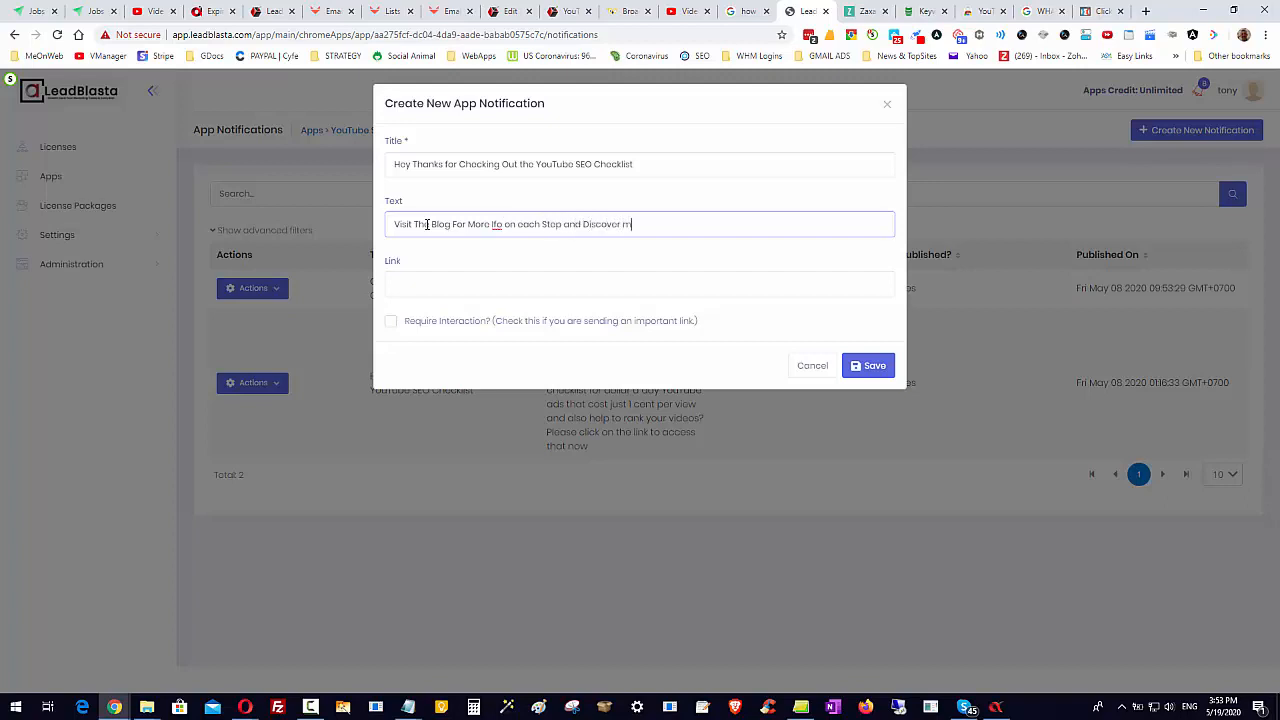
text(y )
text(Top)
text( 2 Pc)
text( Tips That )
text(No)
text( One Else )
text(Is teaching)
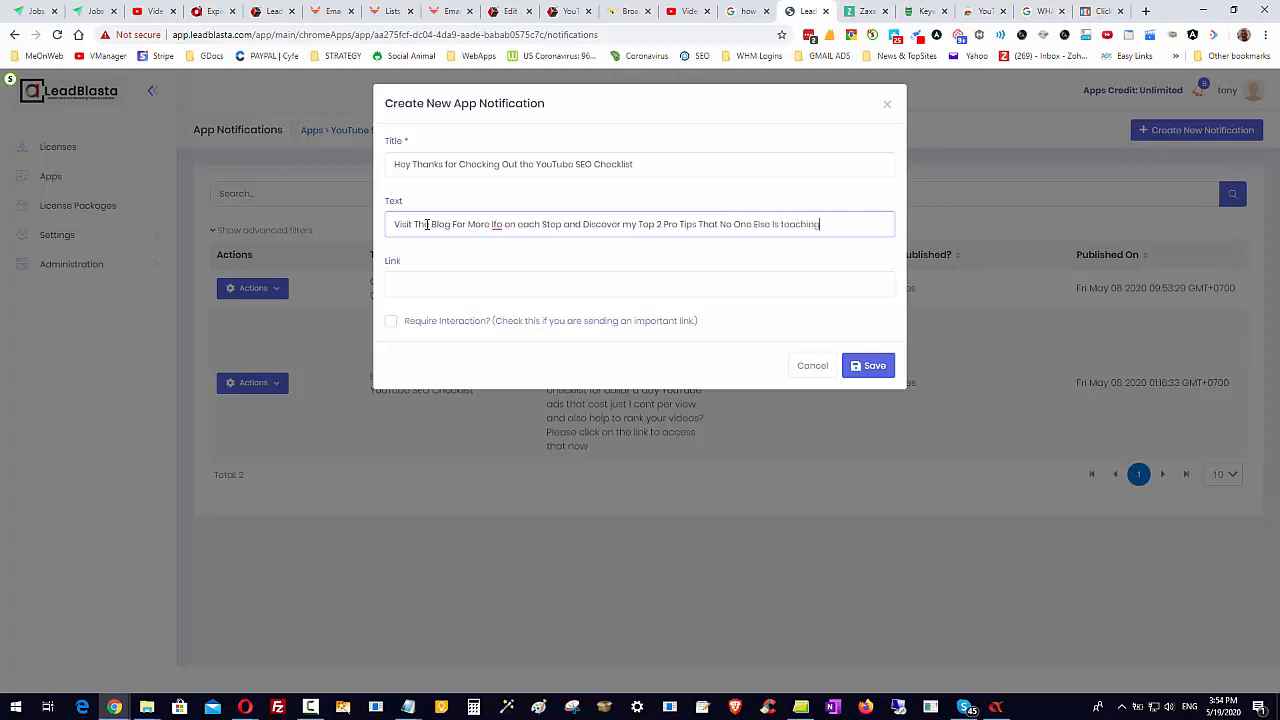
Correct "Ifo" to "Info" in the notification text and capitalise the words "My", "Teaching" and "Each"
click(494, 224)
text(n)
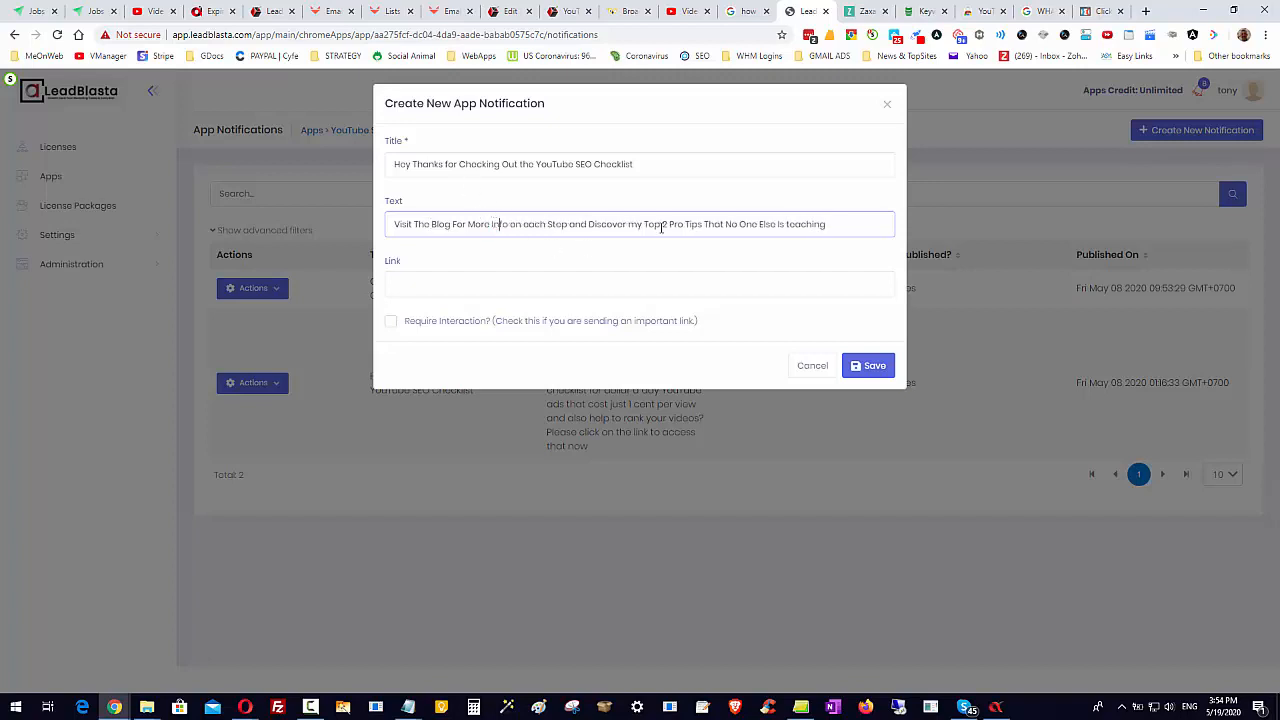
mouse_move(708, 226)
mouse_down()
mouse_move(726, 240)
mouse_move(714, 243)
mouse_up()
click(636, 226)
key(BackSpace)
text(M)
click(787, 226)
key(BackSpace)
text(T)
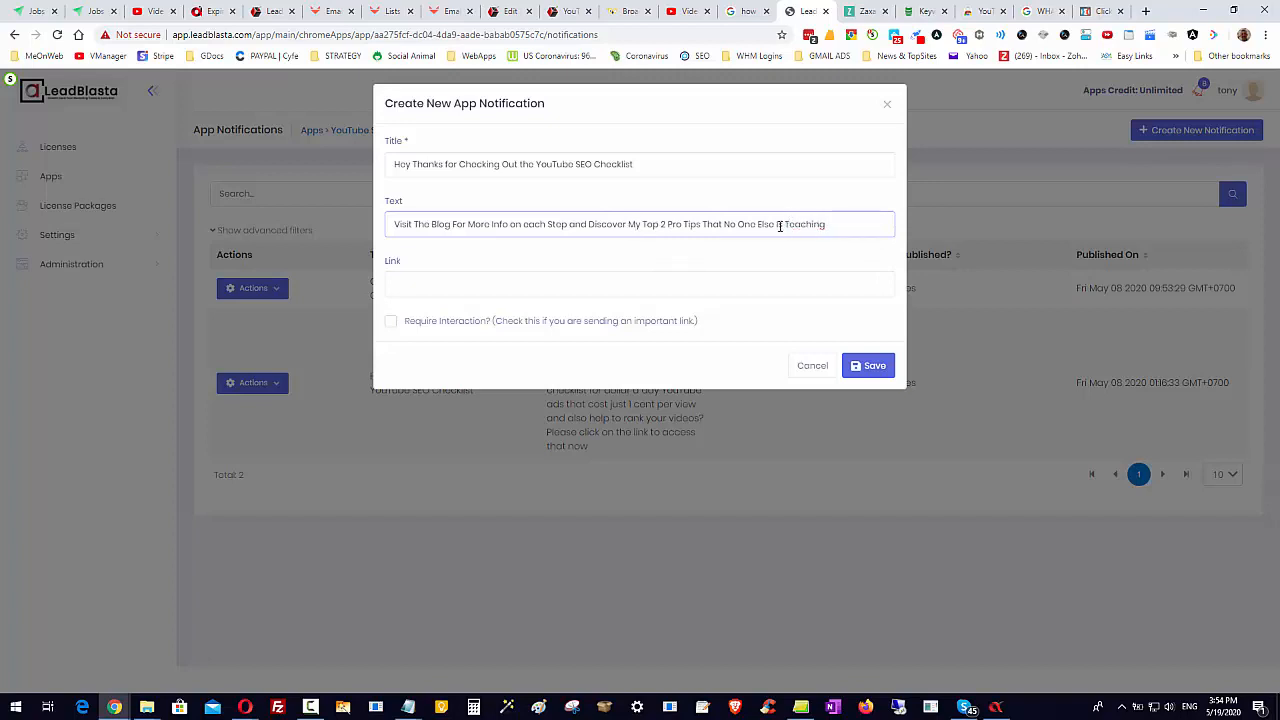
drag(522, 225, 531, 225)
text(E)
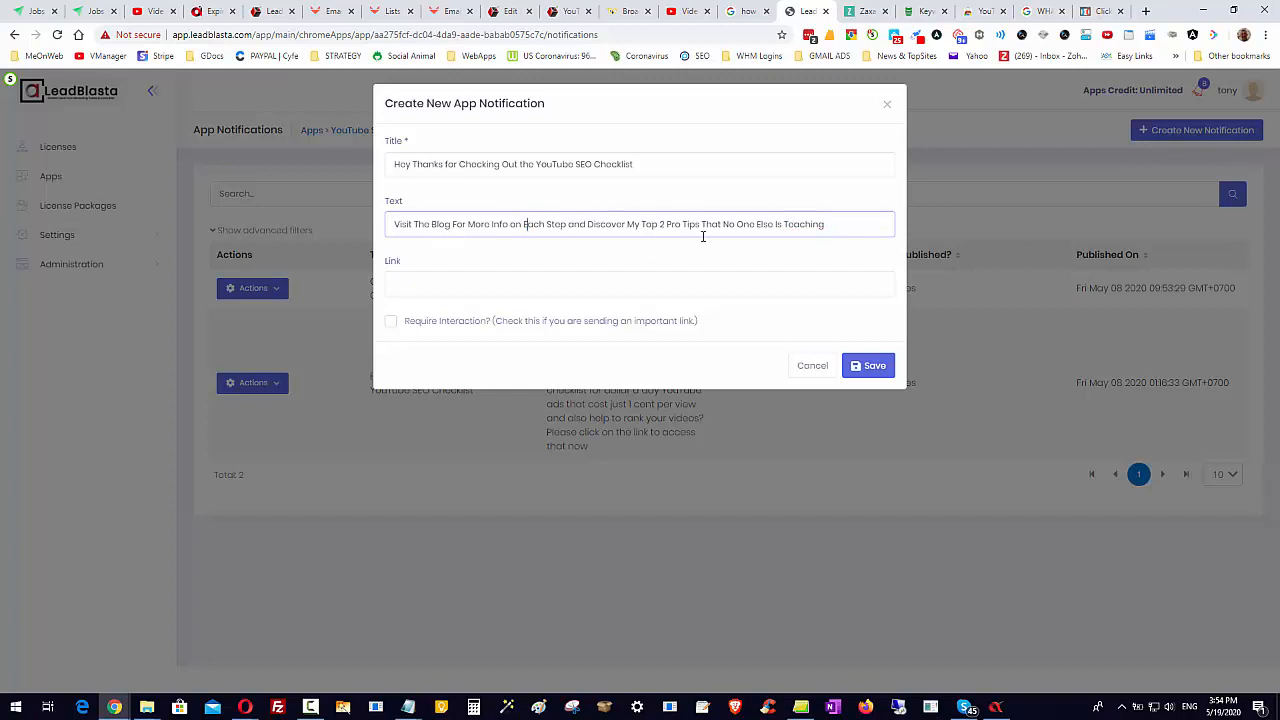
click(432, 286)
text(https)
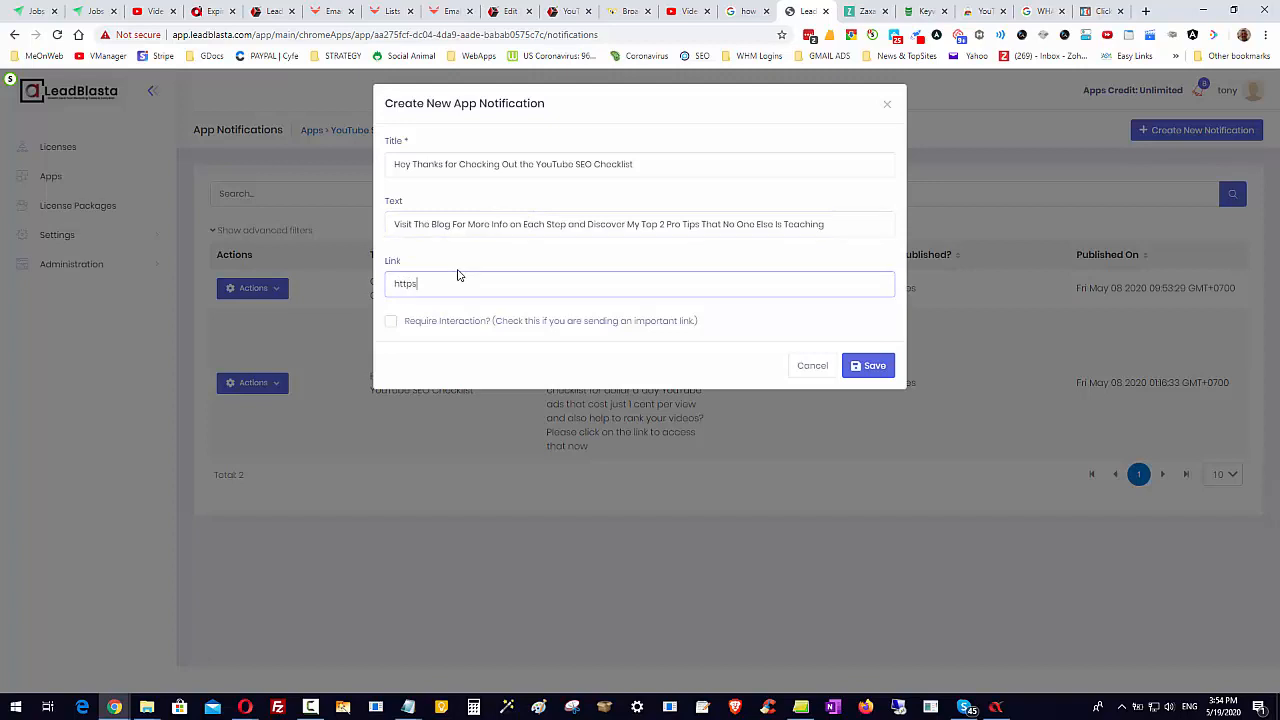
text(:/)
text(/anthon)
text(yhayes)
text(.onlin)
text(nlinwe)
text(yo)
text(utub)
text(e-seo-cheklist)
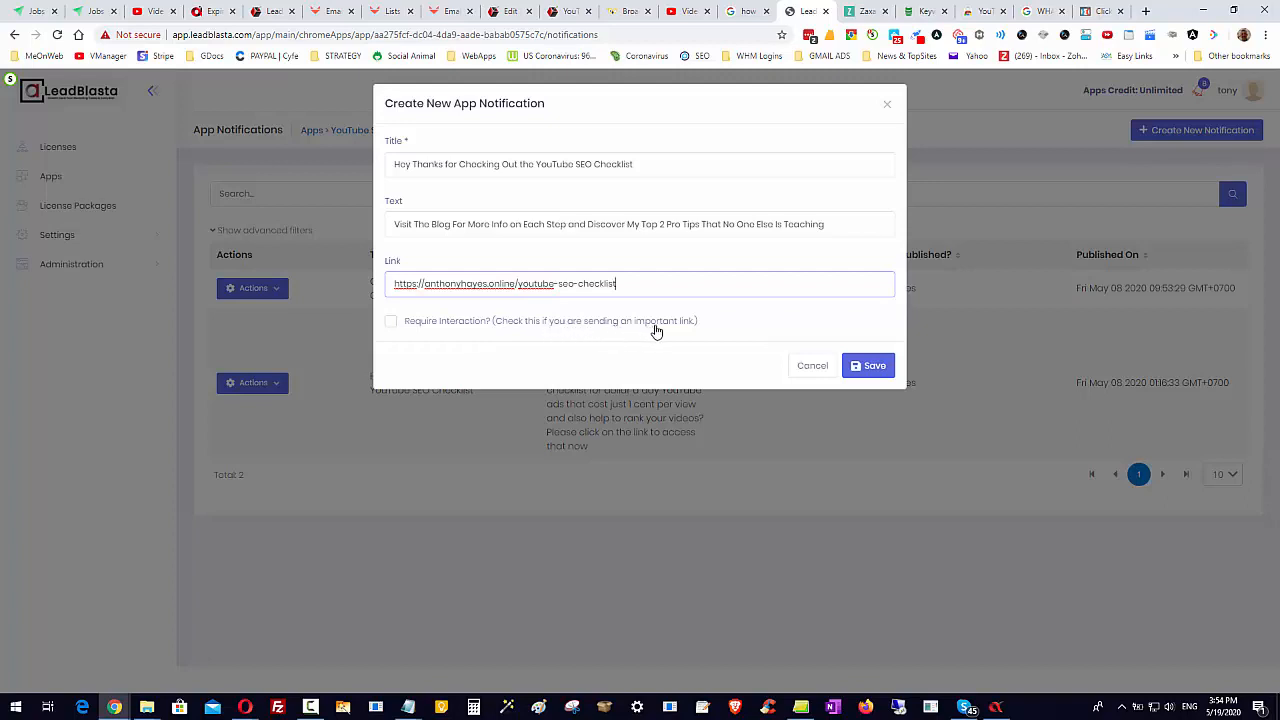
Require interaction for the notification, raise its automatic closing time past 8 seconds, and save it
click(389, 324)
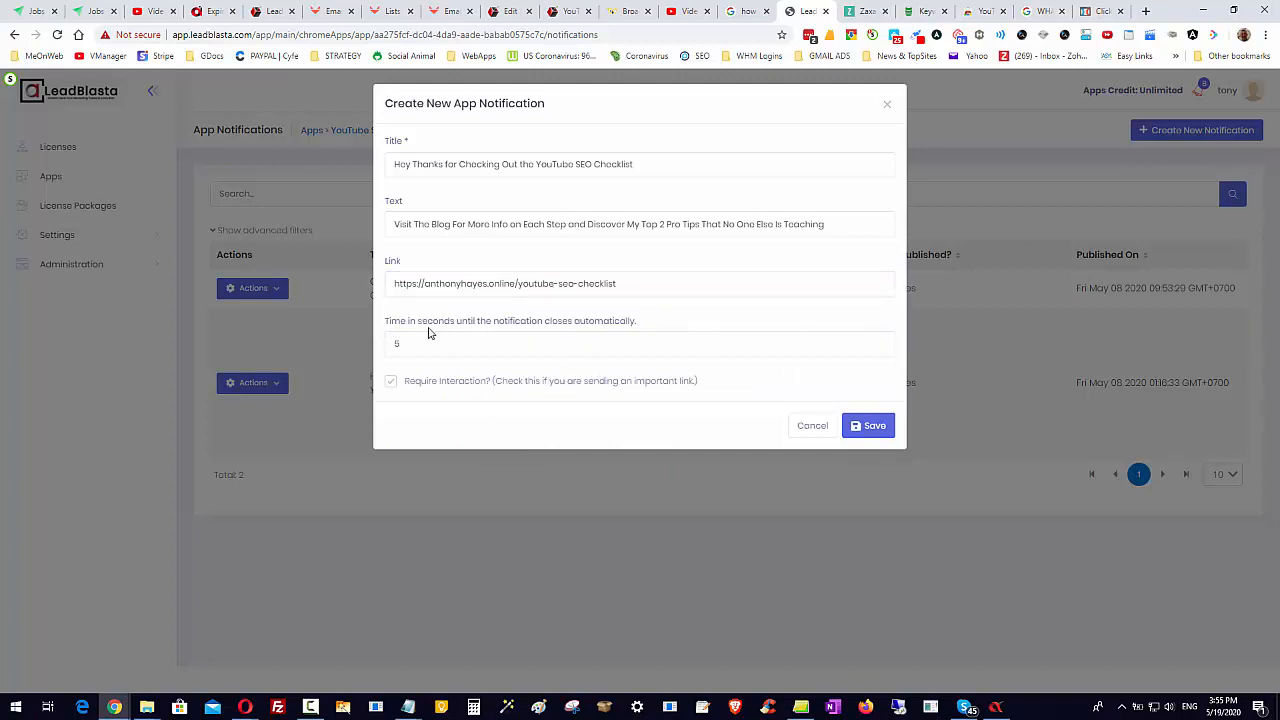
click(881, 342)
click(881, 342)
click(881, 342)
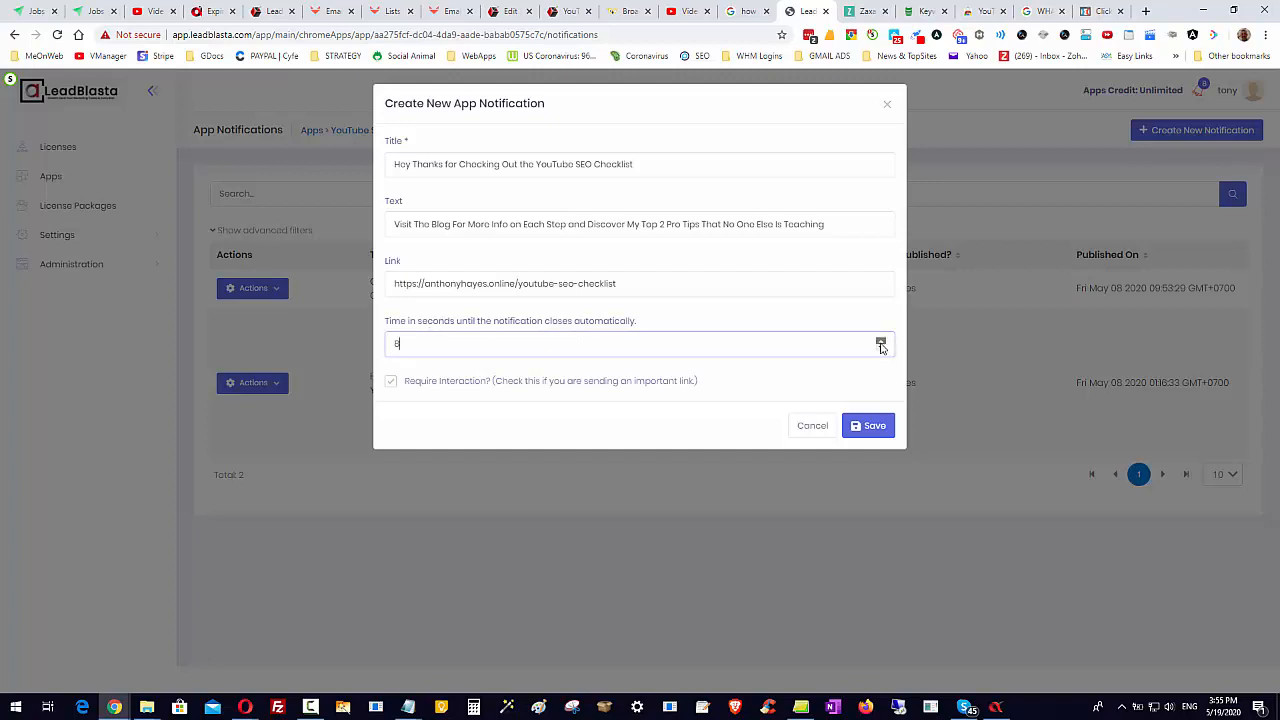
click(881, 342)
click(881, 342)
click(881, 342)
click(881, 342)
click(874, 427)
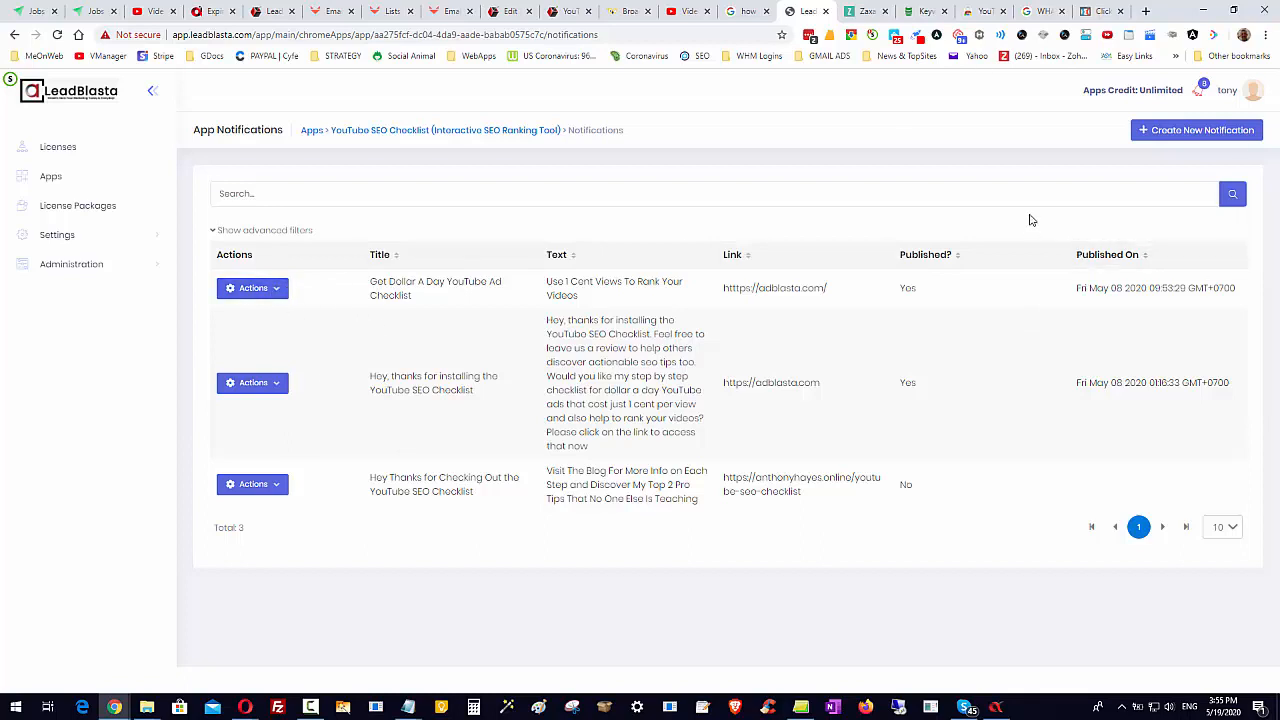
Return to the apps list and open the email subscribers of the YouTube SEO Checklist app
click(740, 187)
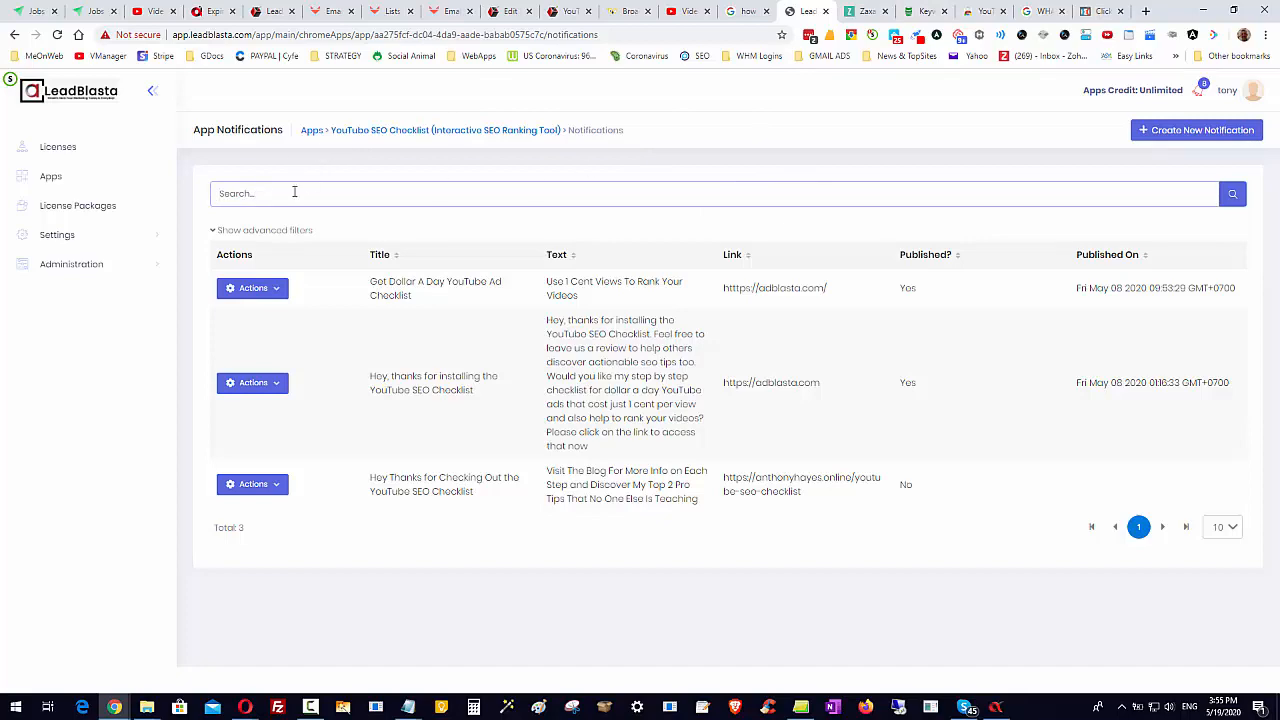
click(310, 131)
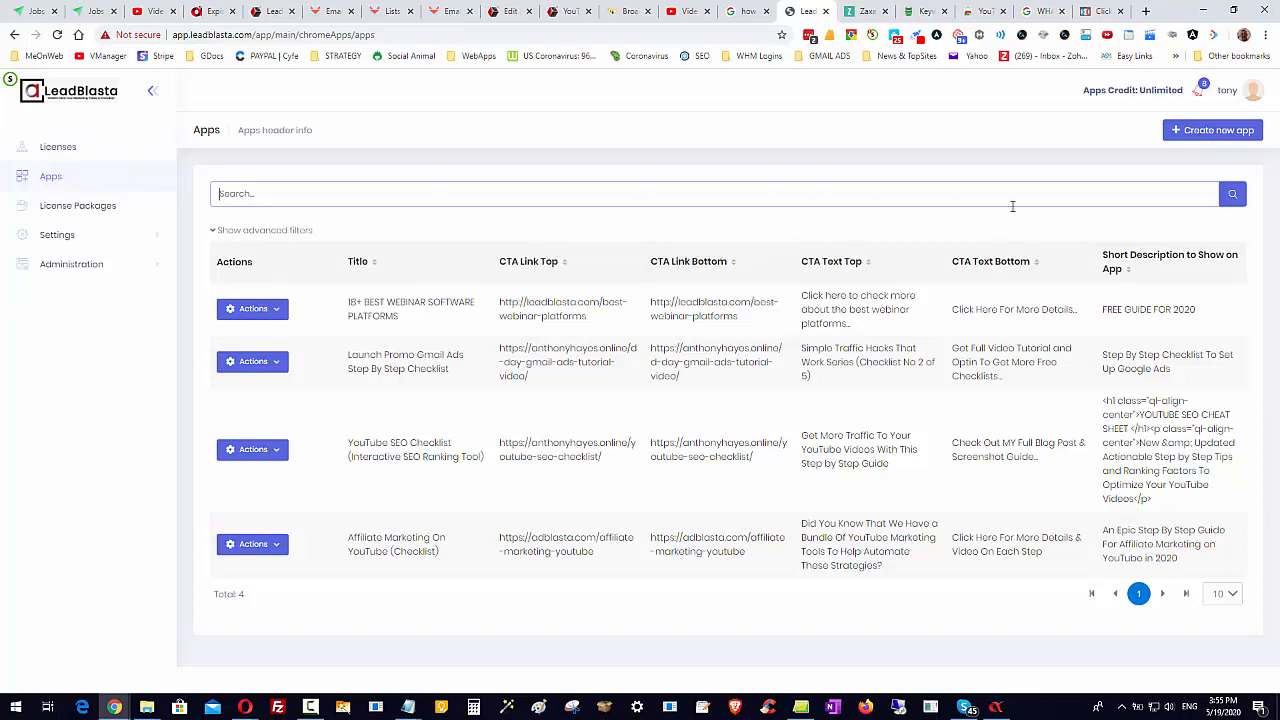
click(268, 451)
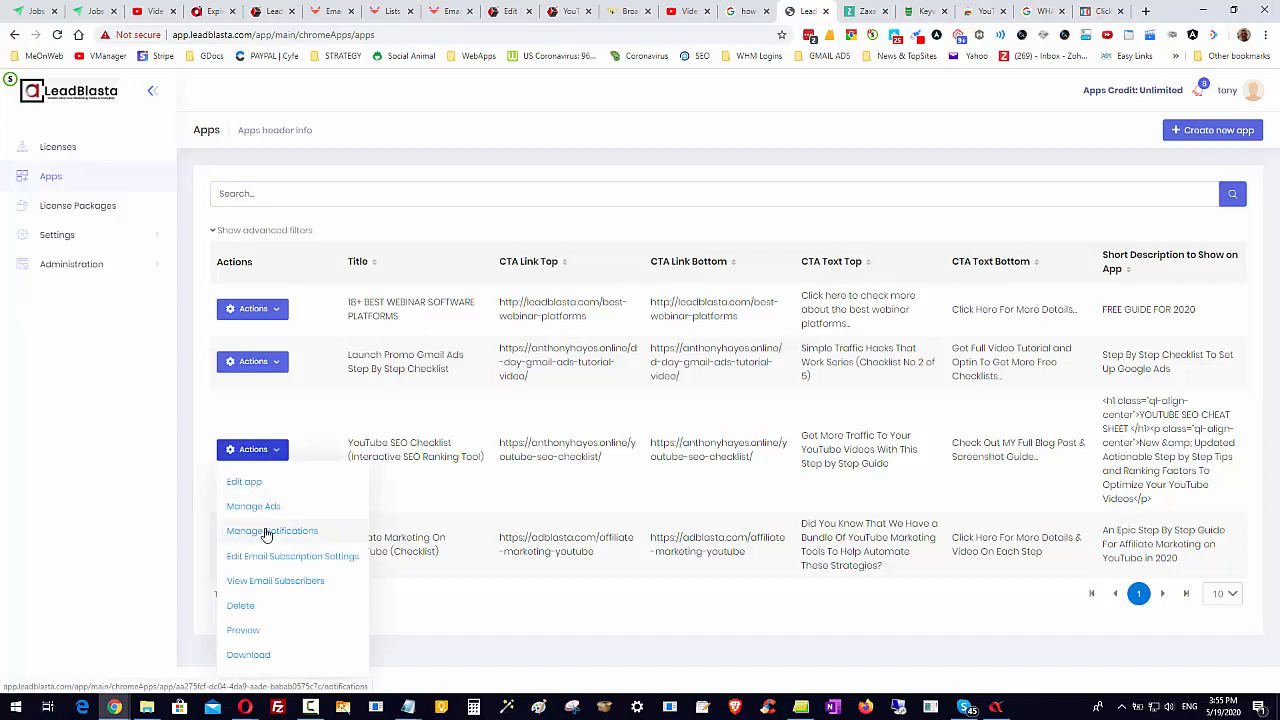
click(278, 582)
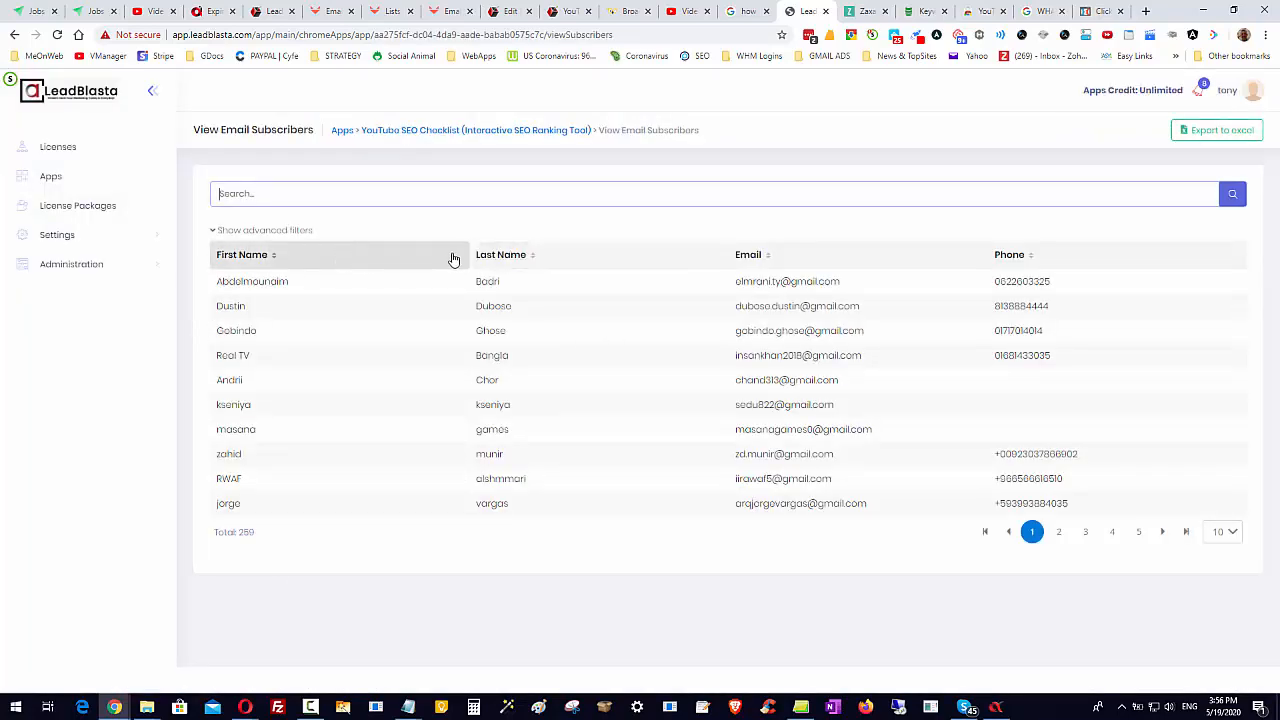
Show 500 subscribers per page and look through the list of captured names, emails and phone numbers
click(1227, 532)
scroll(1225, 660, down, 2)
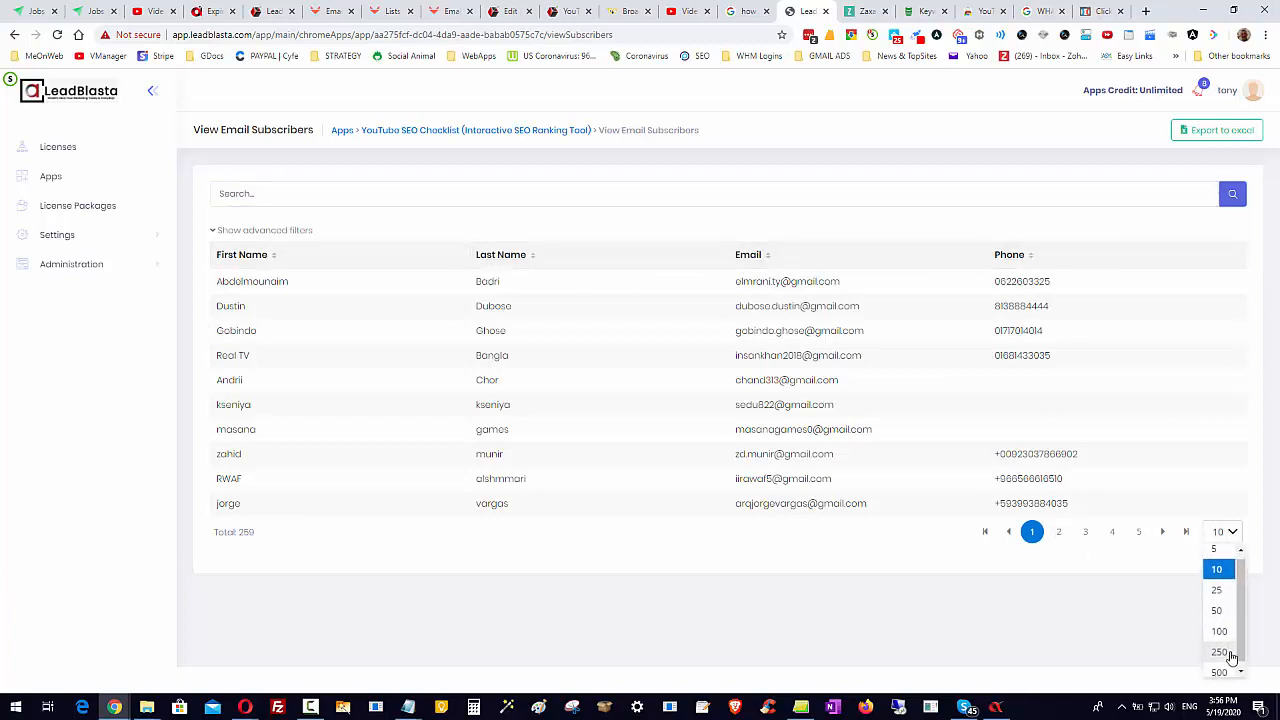
click(1221, 665)
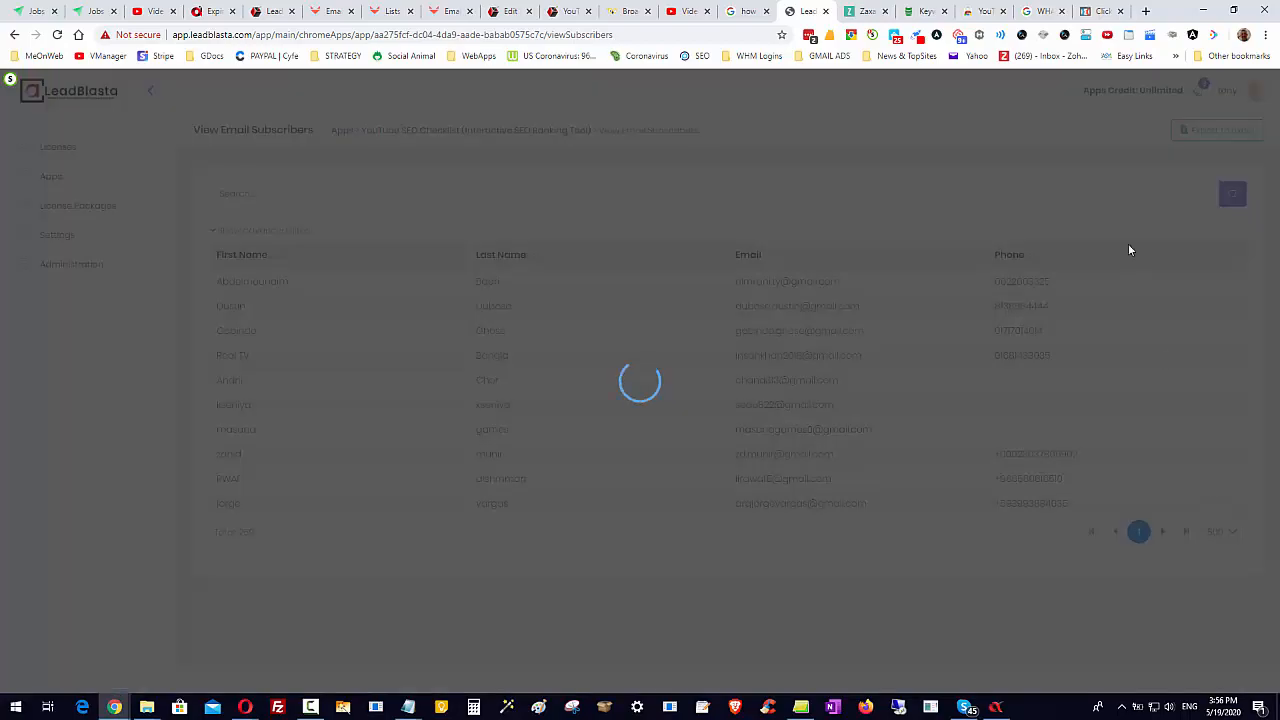
scroll(1100, 295, down, 3)
scroll(1100, 297, down, 20)
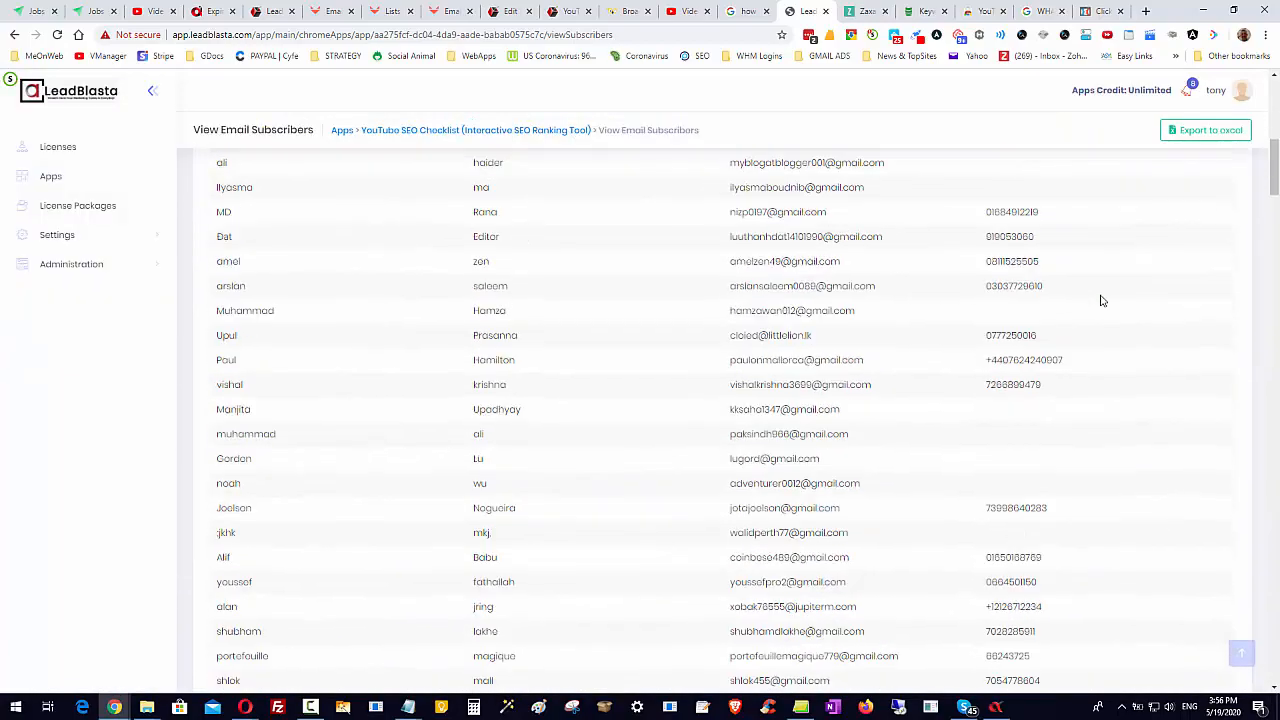
scroll(1055, 290, up, 12)
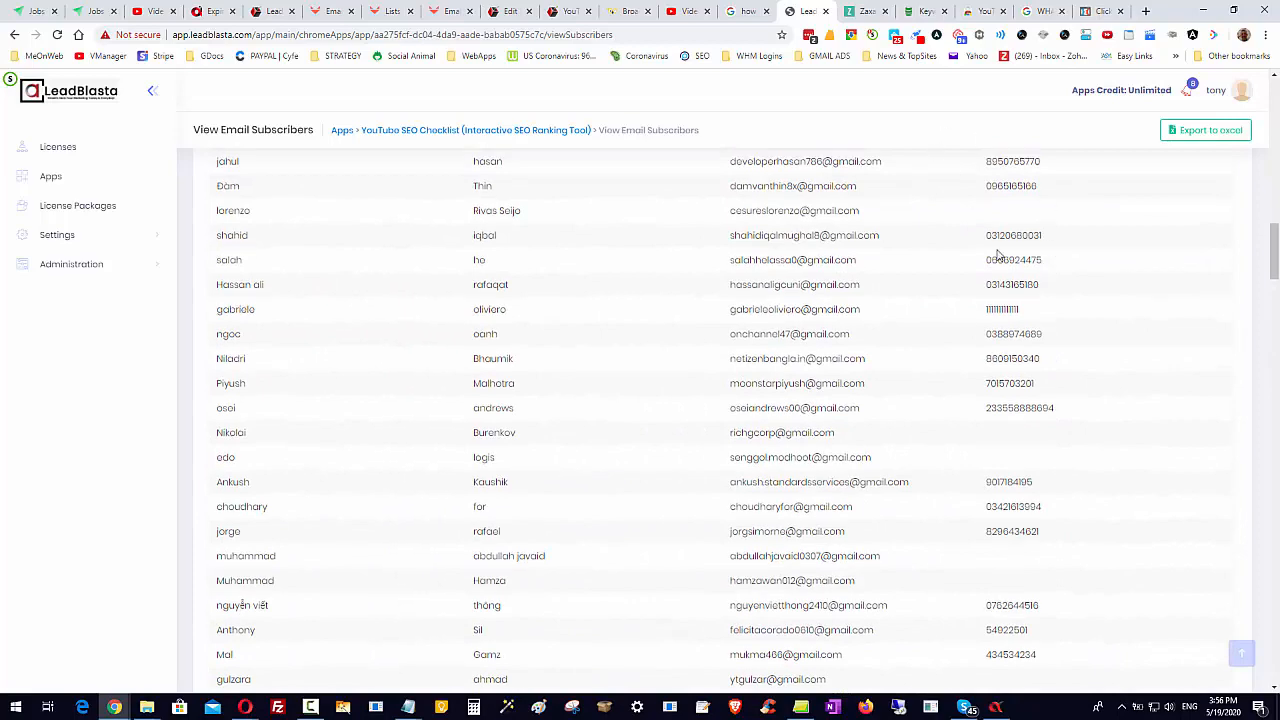
drag(986, 312, 1038, 314)
click(1020, 320)
scroll(298, 172, up, 3)
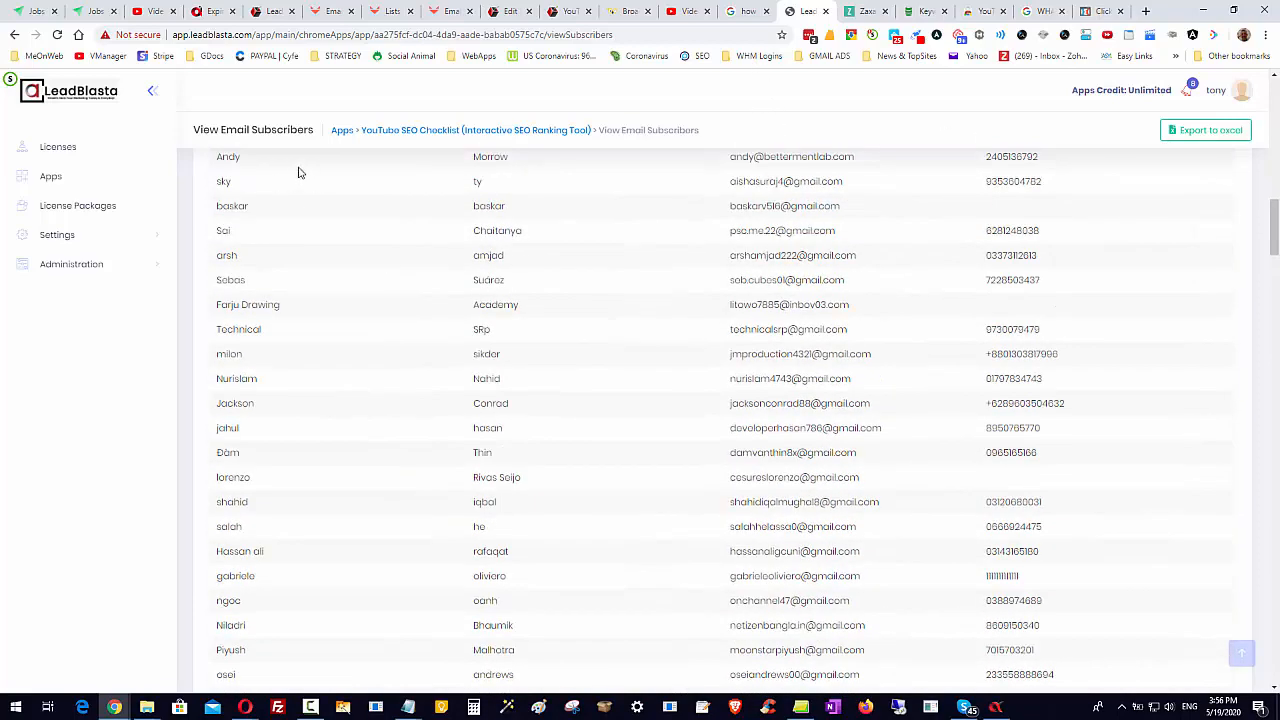
Open the YouTube SEO Checklist app's theme settings and preview the installed extension with its current theme
click(394, 130)
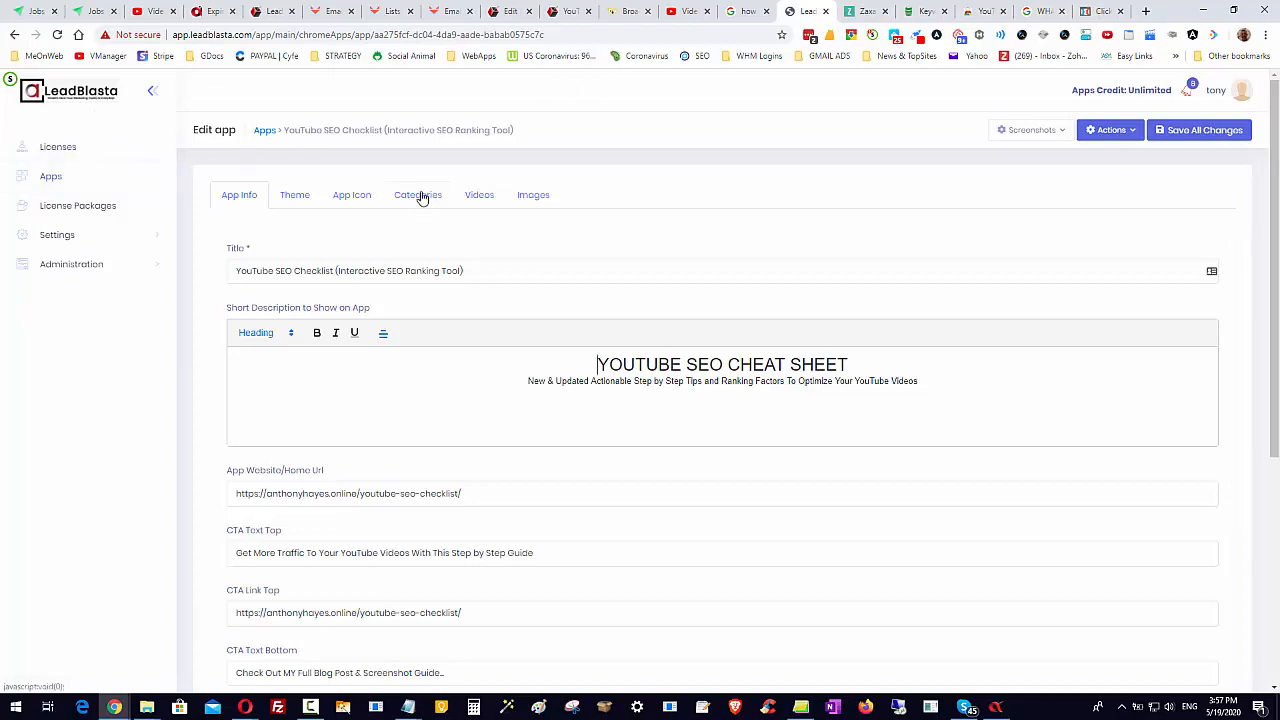
click(300, 201)
scroll(270, 212, down, 1)
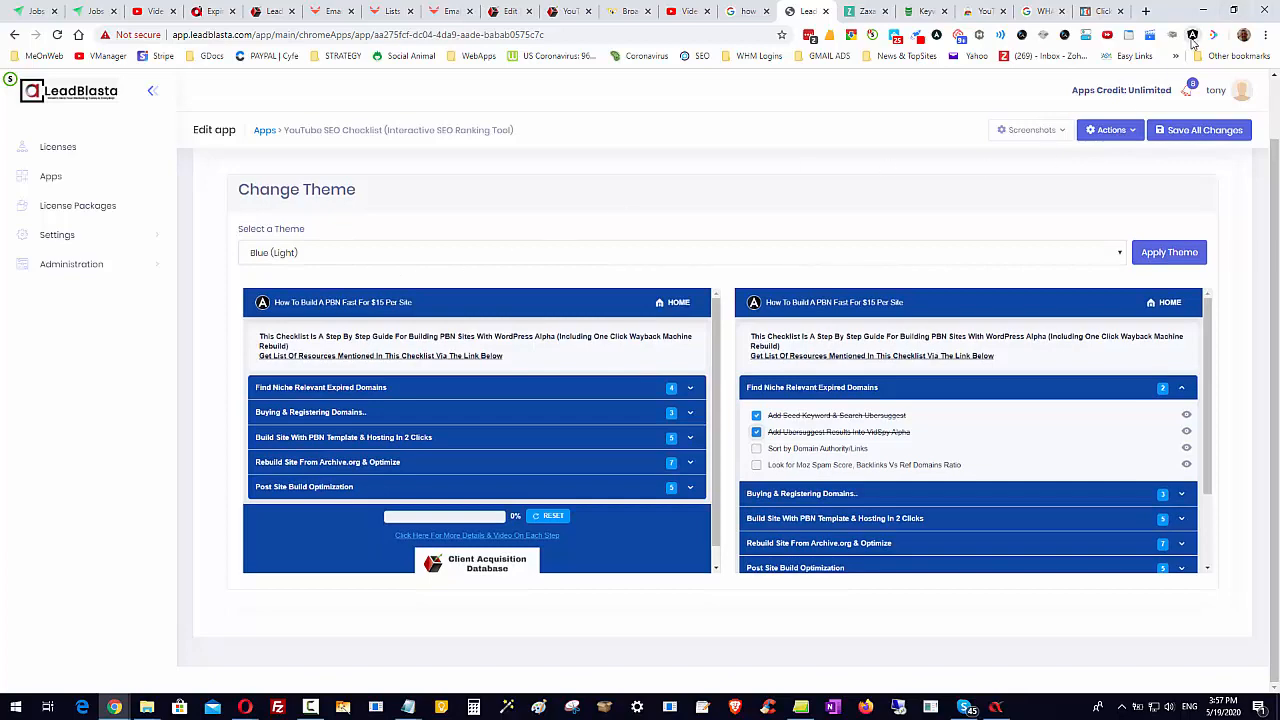
click(1192, 36)
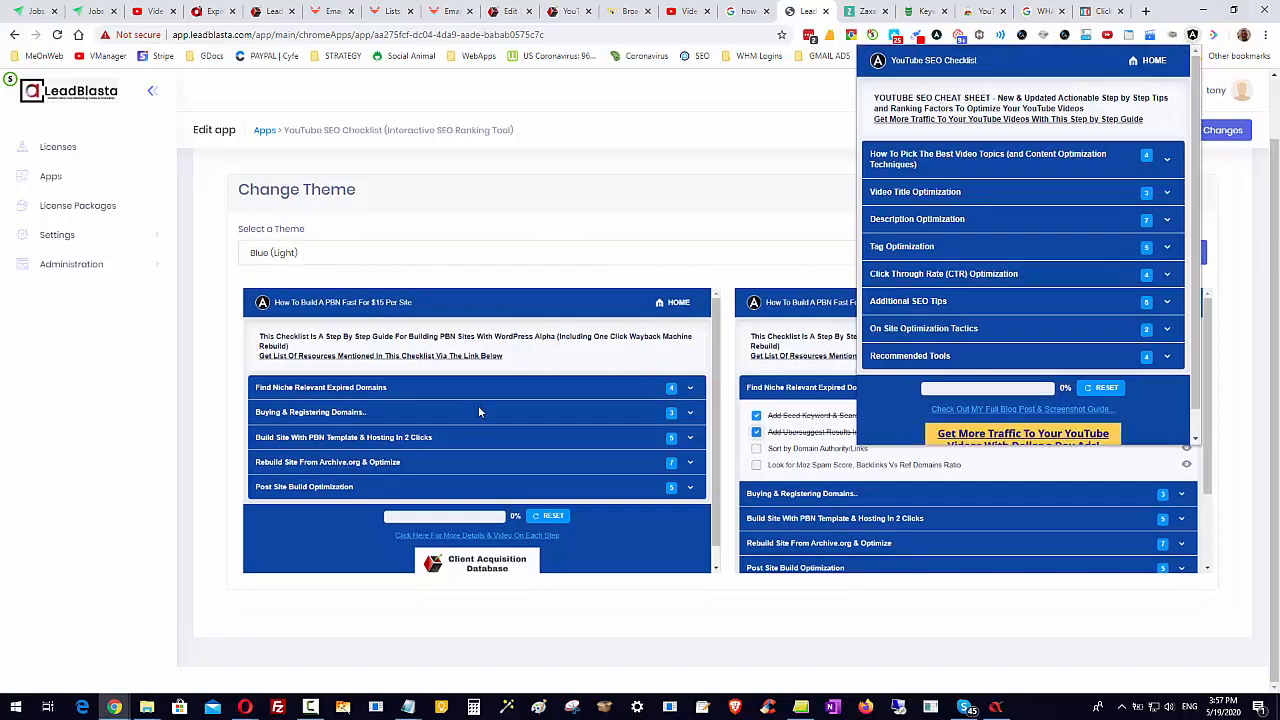
Apply the Deep Orange (Dark) theme to the app and check it in the installed extension
scroll(499, 205, up, 1)
drag(499, 205, 381, 260)
click(325, 326)
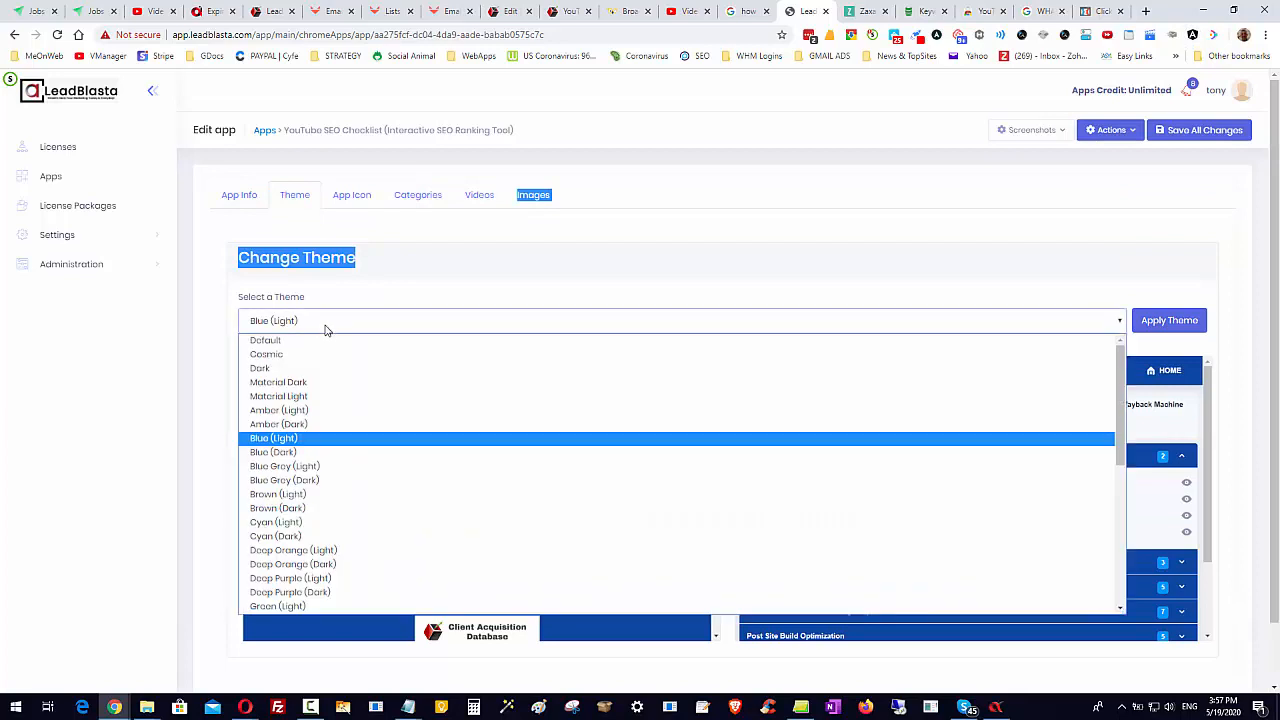
scroll(351, 525, down, 2)
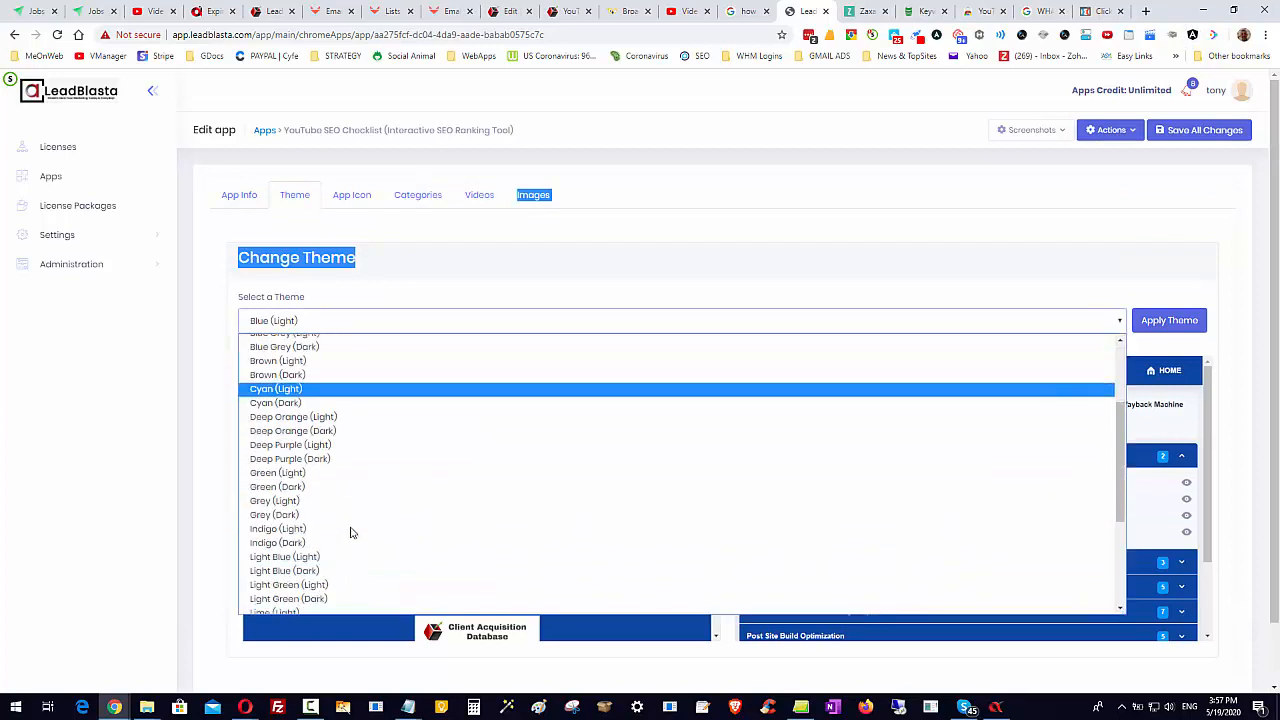
click(314, 431)
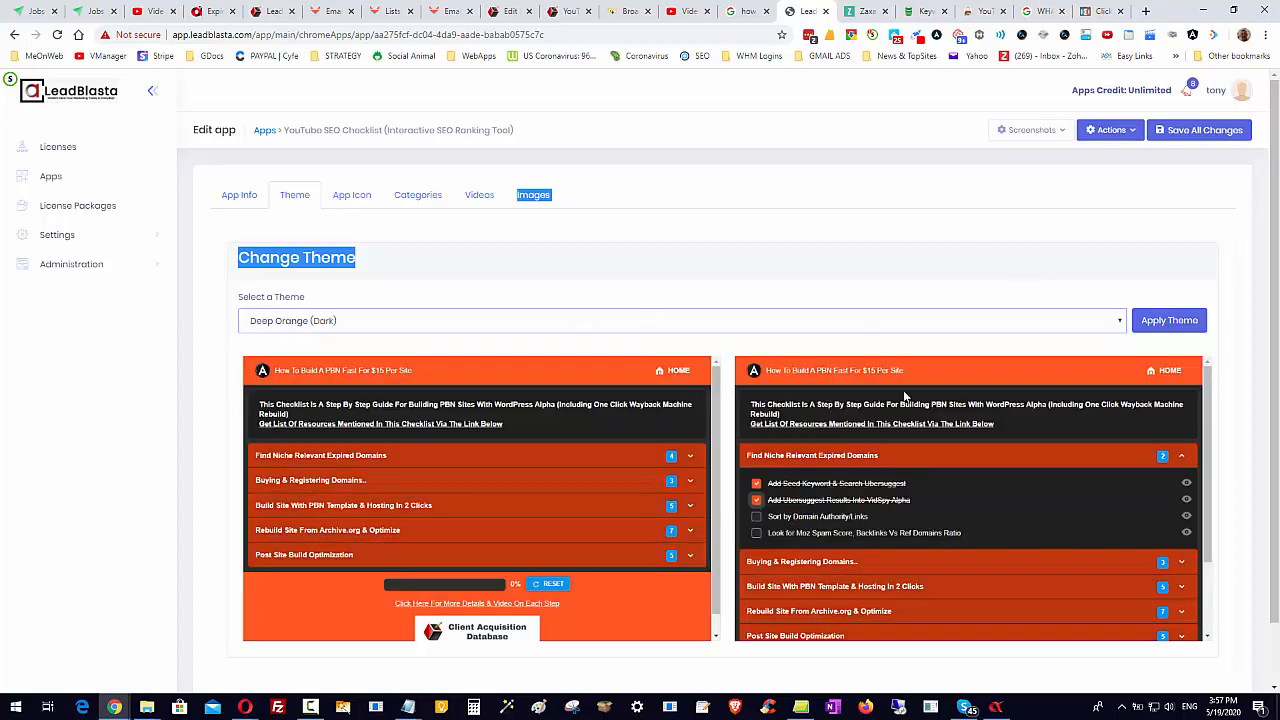
click(1188, 325)
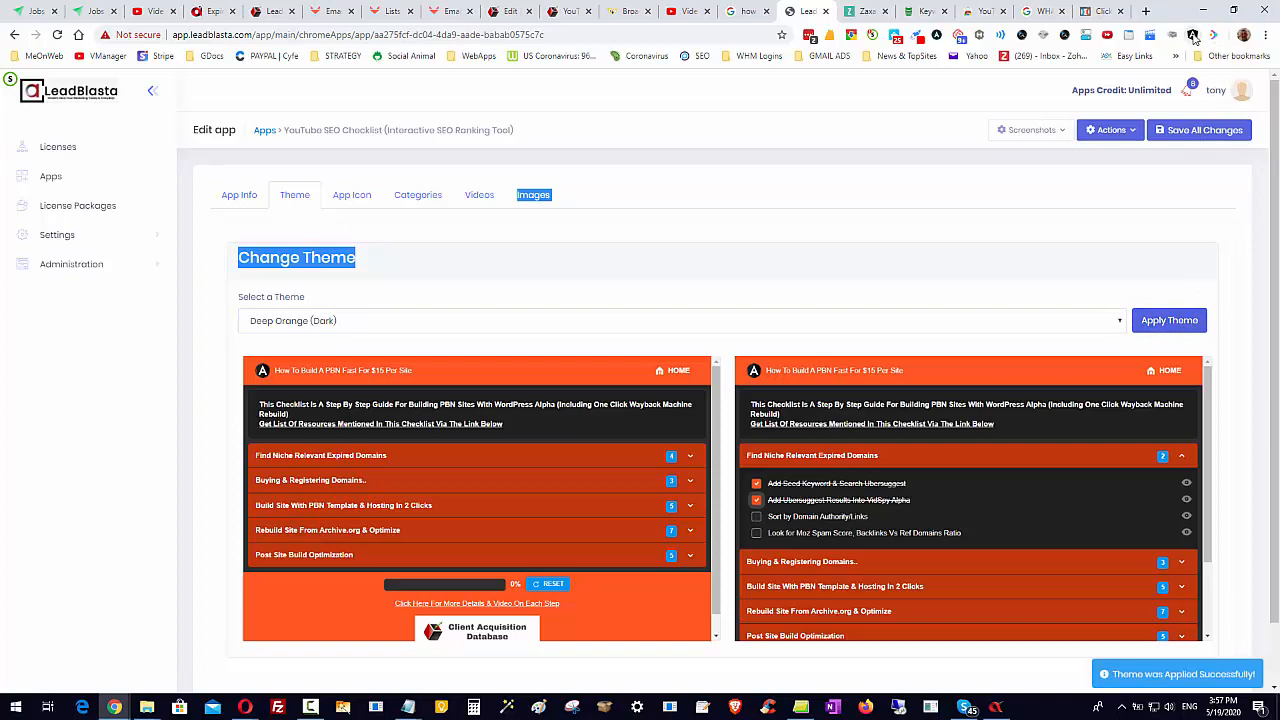
click(1193, 36)
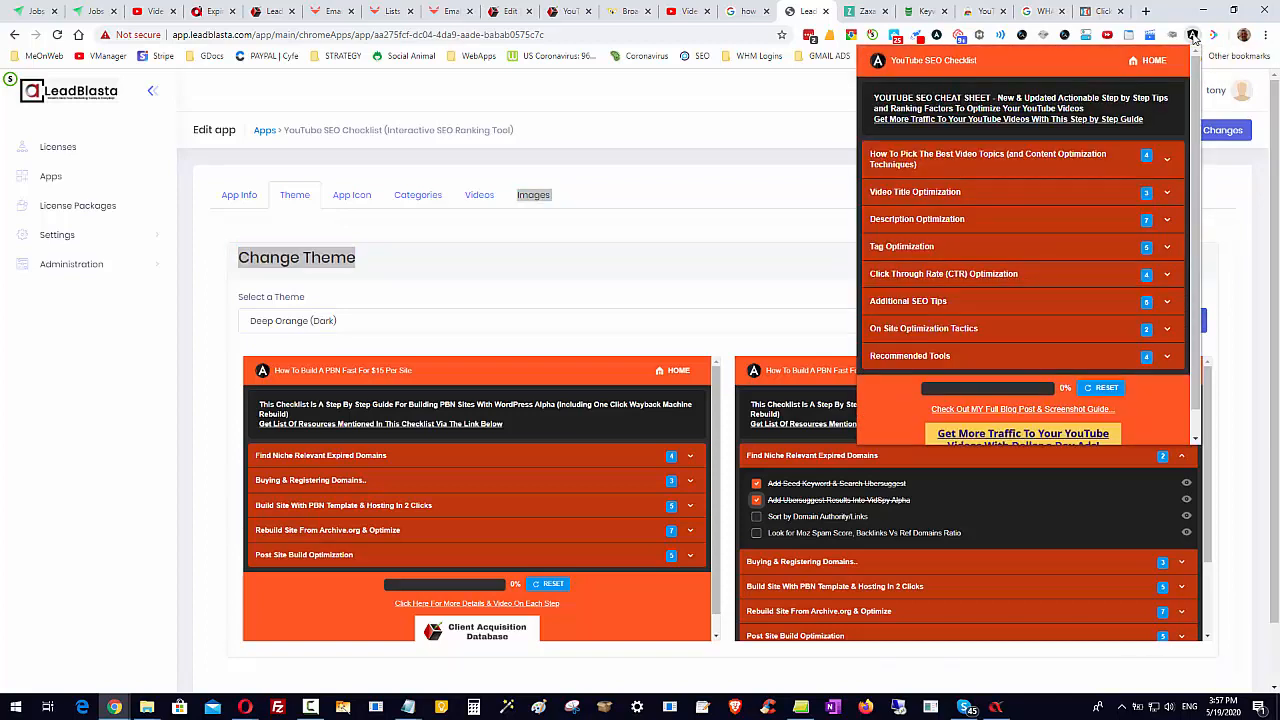
click(663, 243)
Examine the list of available themes and the theme previews without choosing another theme
click(338, 323)
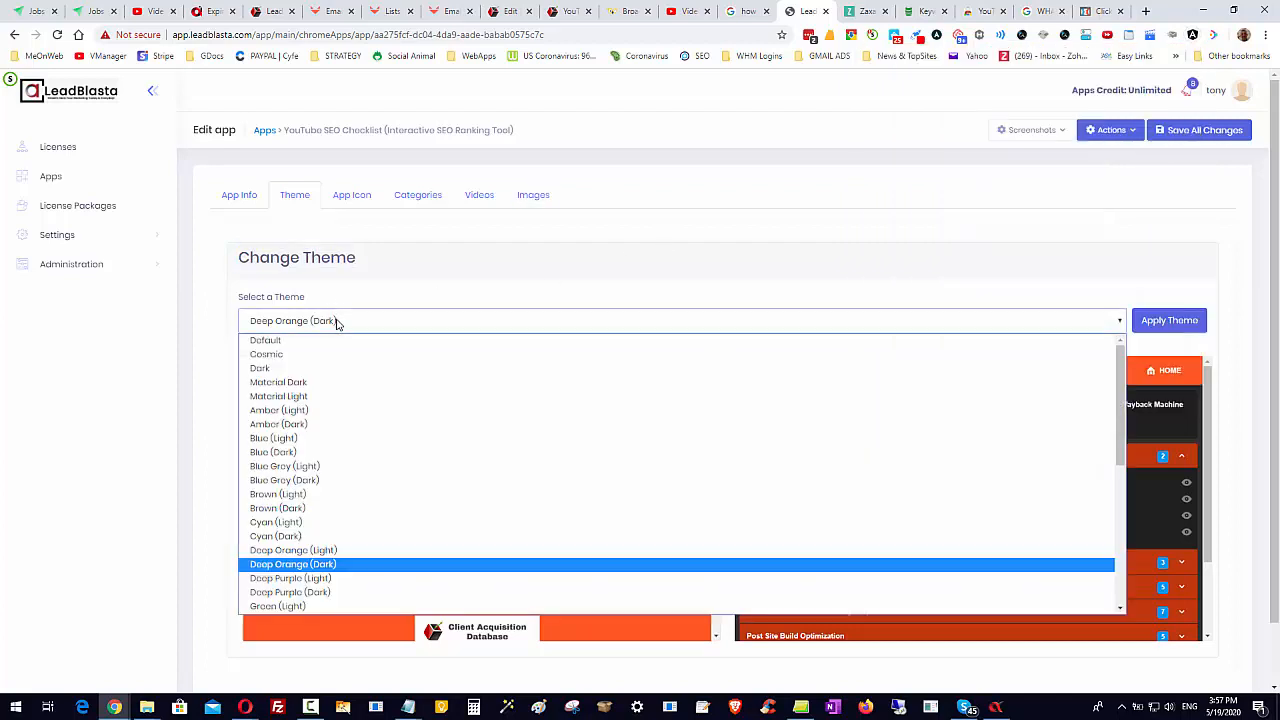
scroll(392, 455, down, 3)
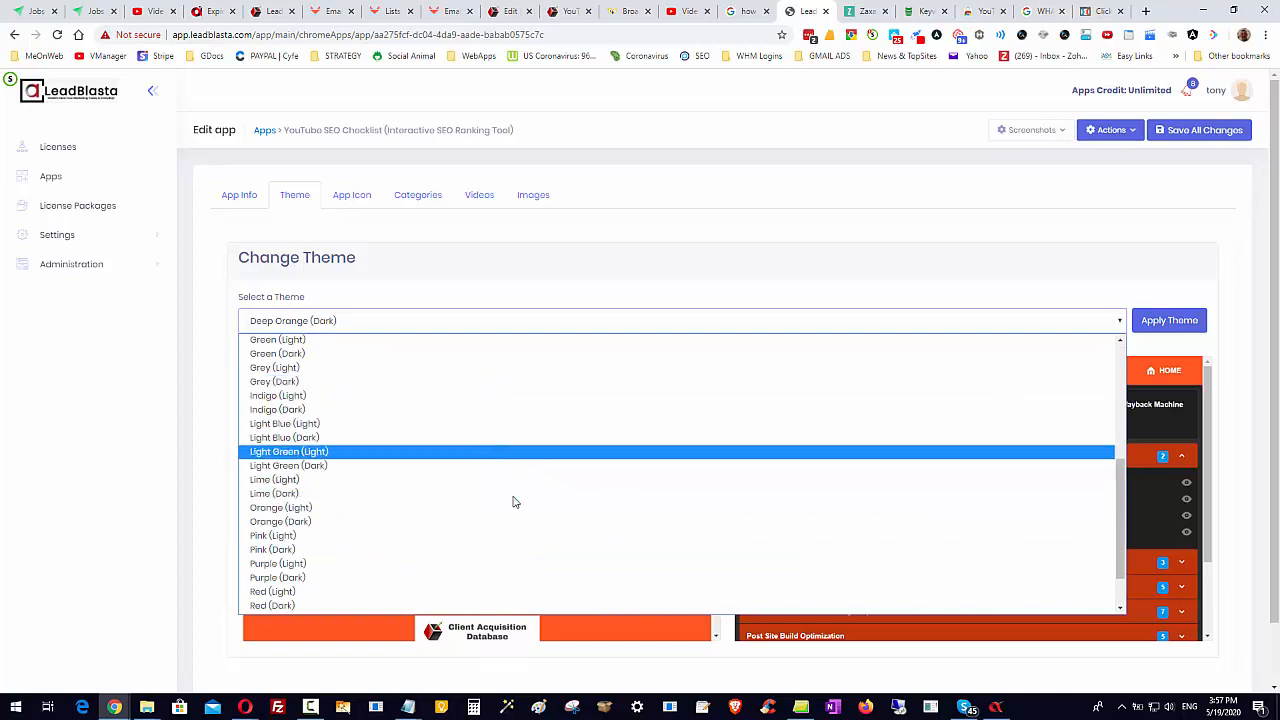
click(590, 273)
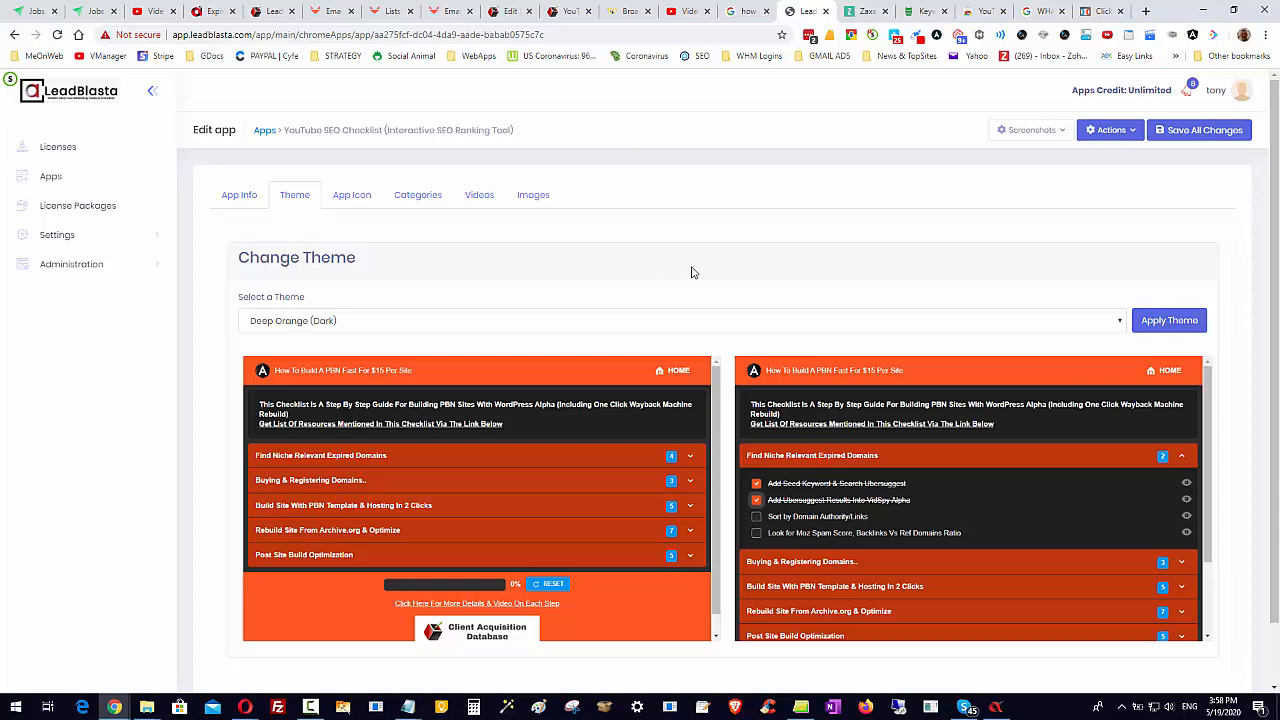
scroll(674, 285, down, 1)
scroll(674, 285, up, 1)
scroll(670, 295, down, 1)
scroll(667, 298, up, 1)
scroll(550, 400, down, 1)
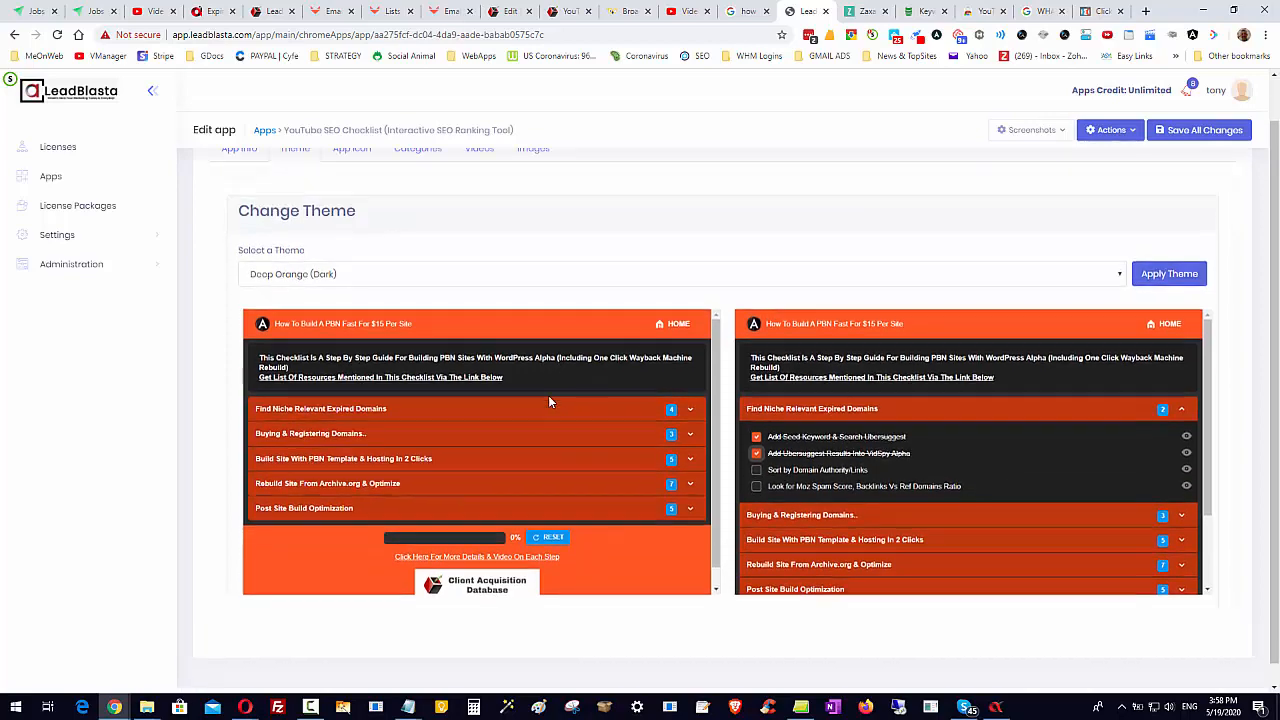
Select the Blue Grey (Dark) theme to preview it
scroll(548, 401, up, 1)
click(385, 325)
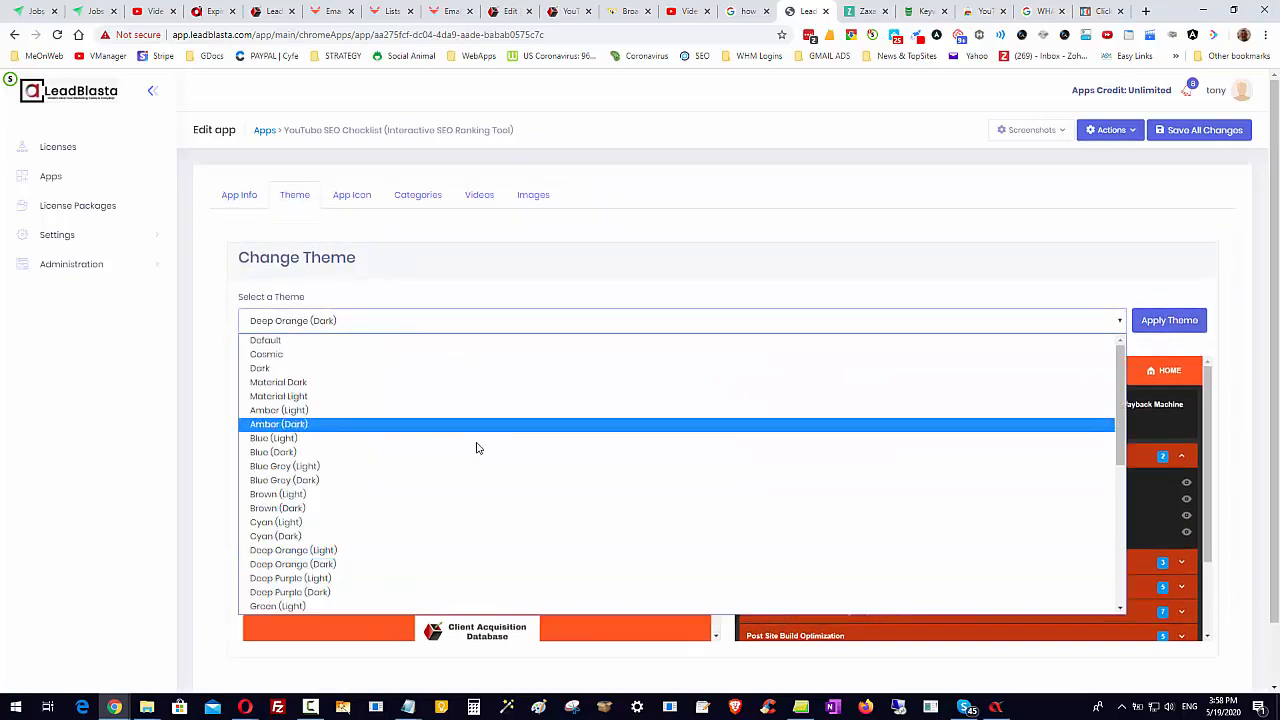
click(428, 482)
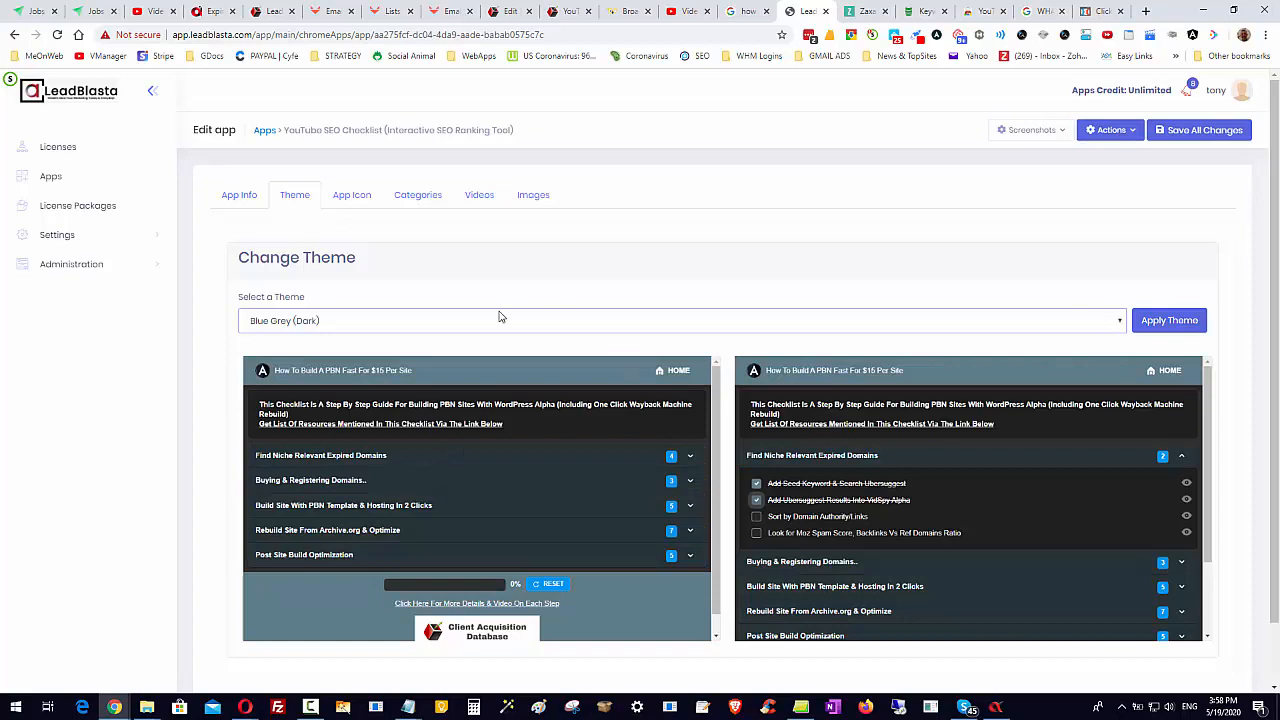
Apply the Blue (Light) theme to the YouTube SEO Checklist app
click(392, 327)
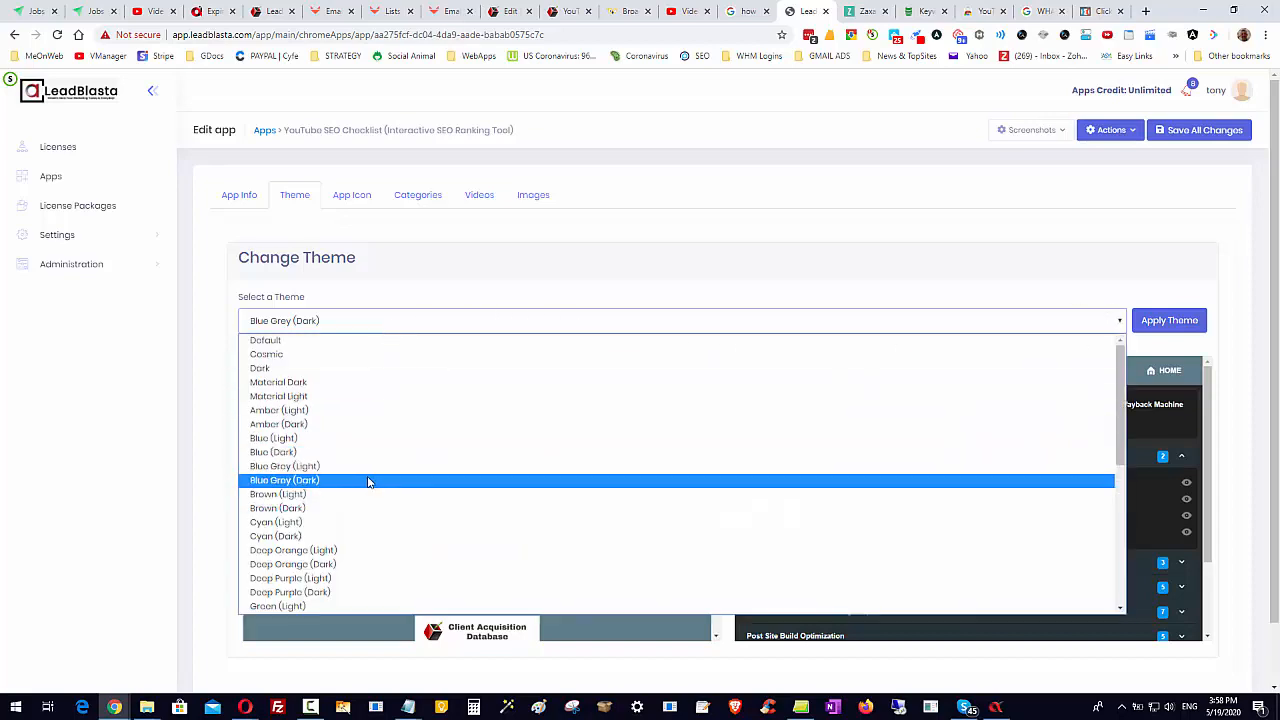
click(348, 439)
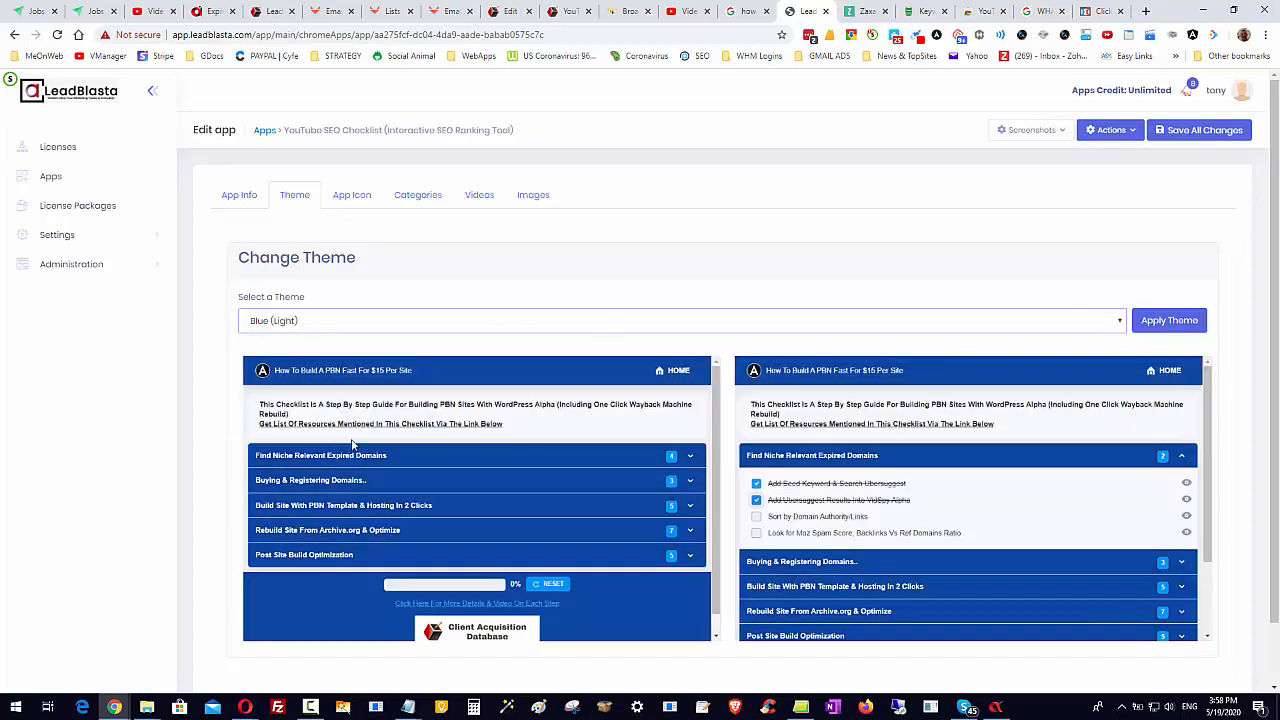
click(1160, 322)
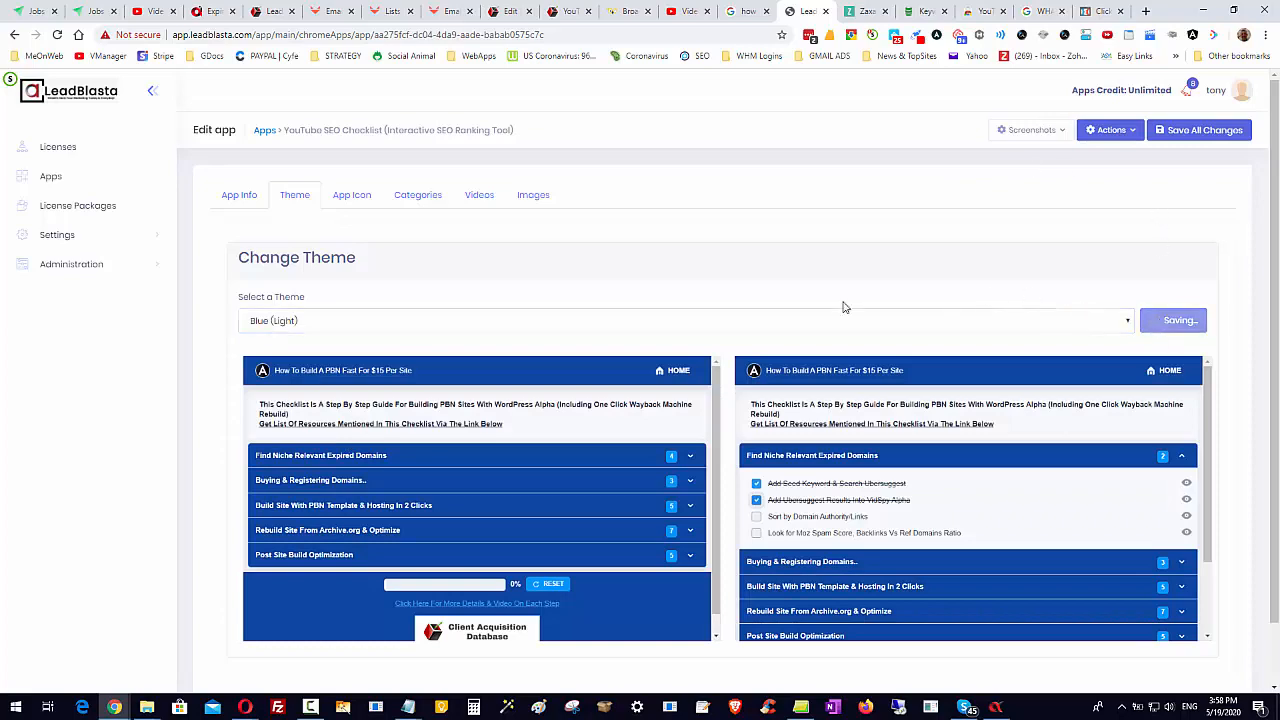
scroll(900, 277, down, 2)
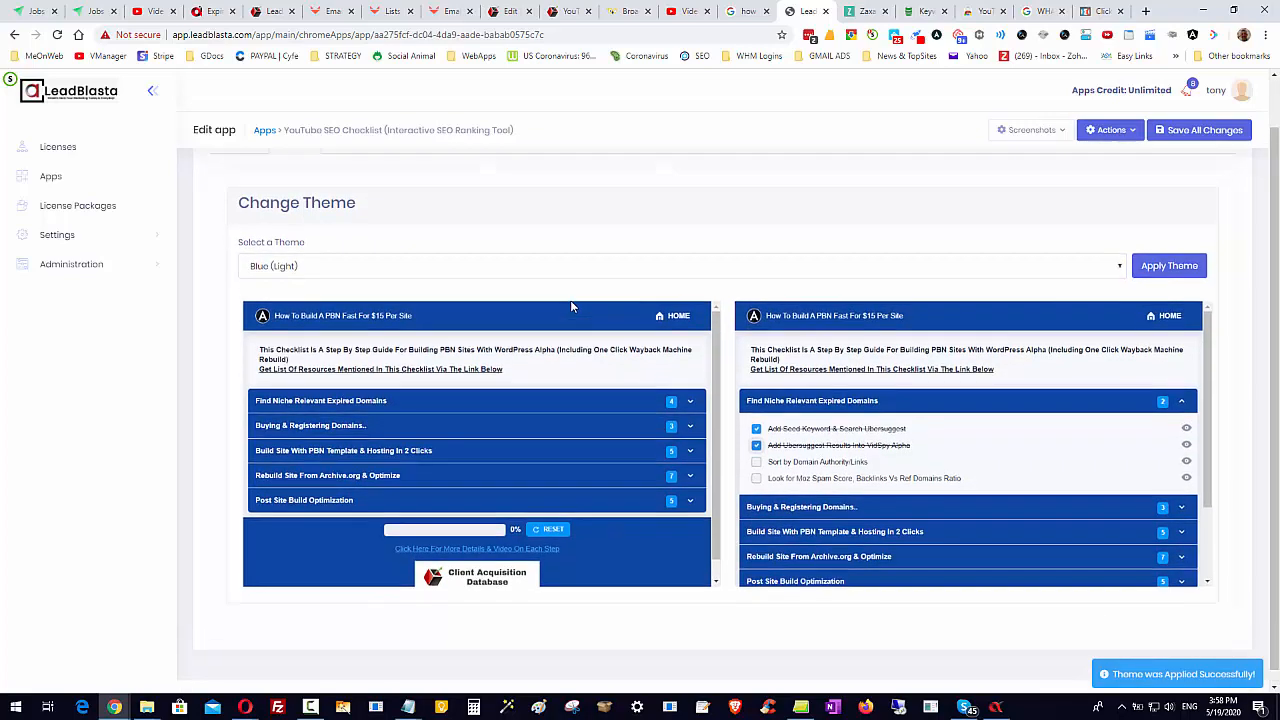
scroll(571, 307, up, 2)
View the app's icon settings and look through the items in its first checklist category
click(352, 195)
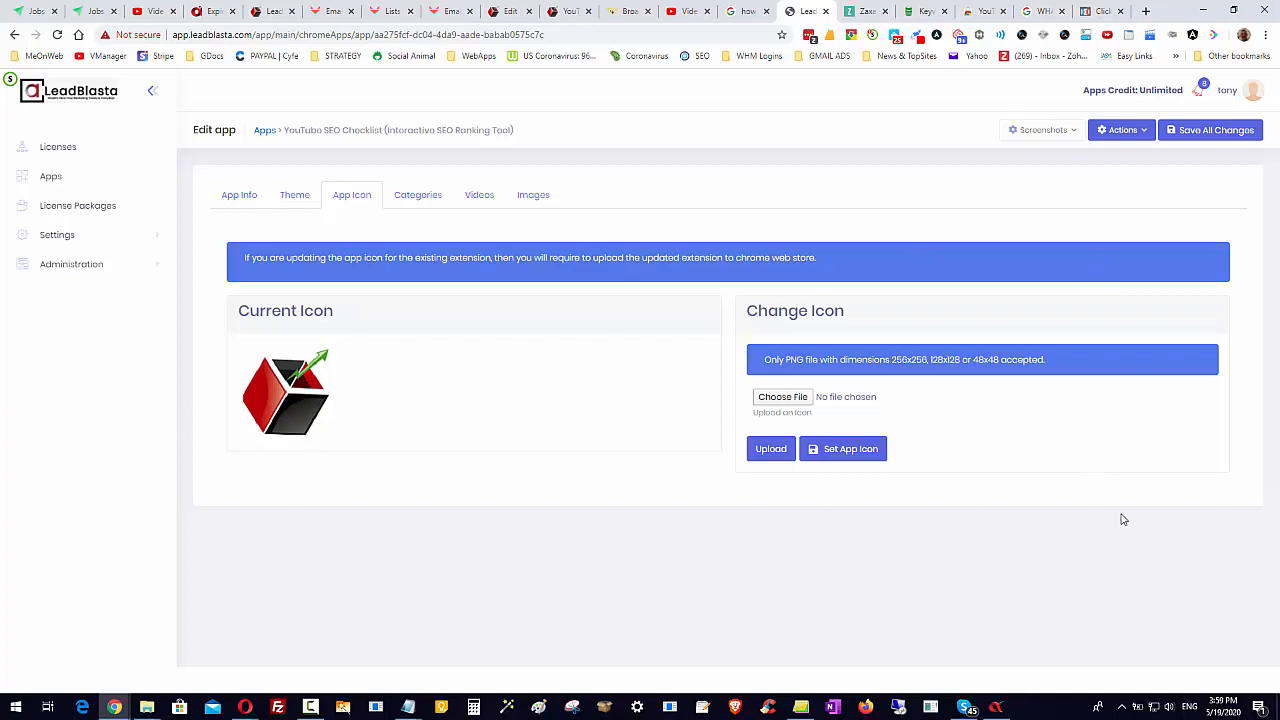
click(421, 201)
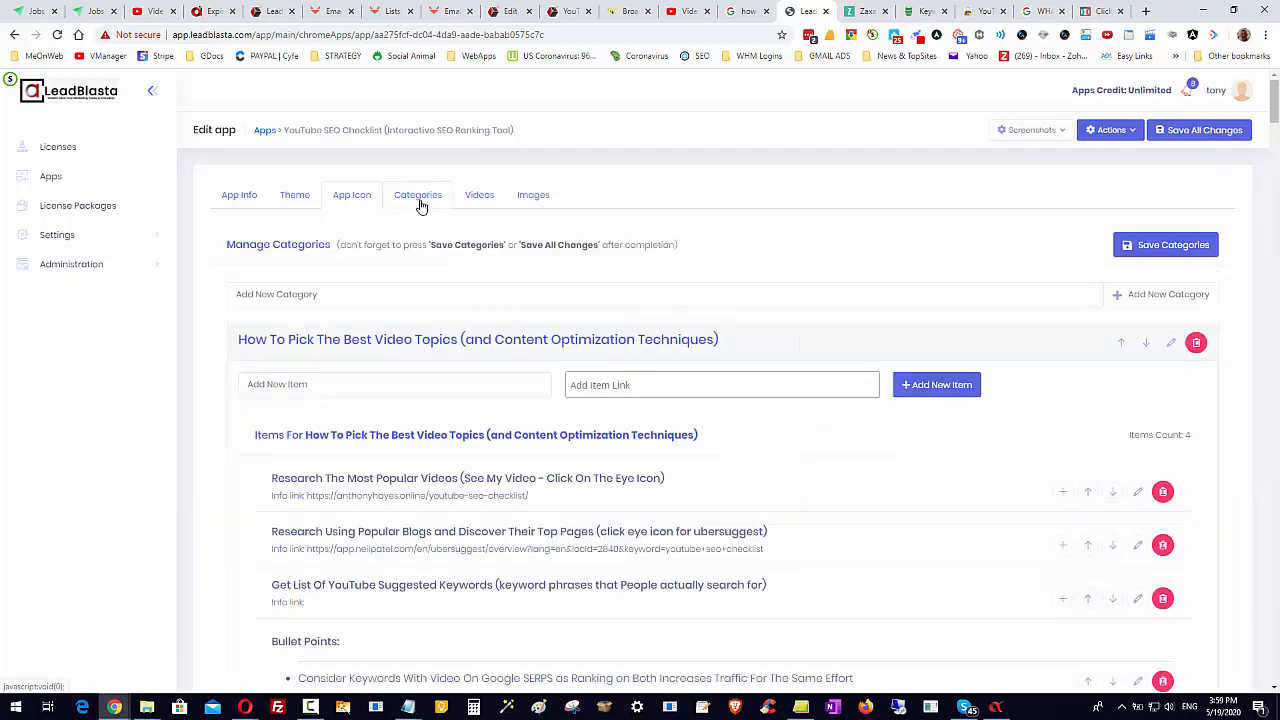
scroll(880, 288, down, 2)
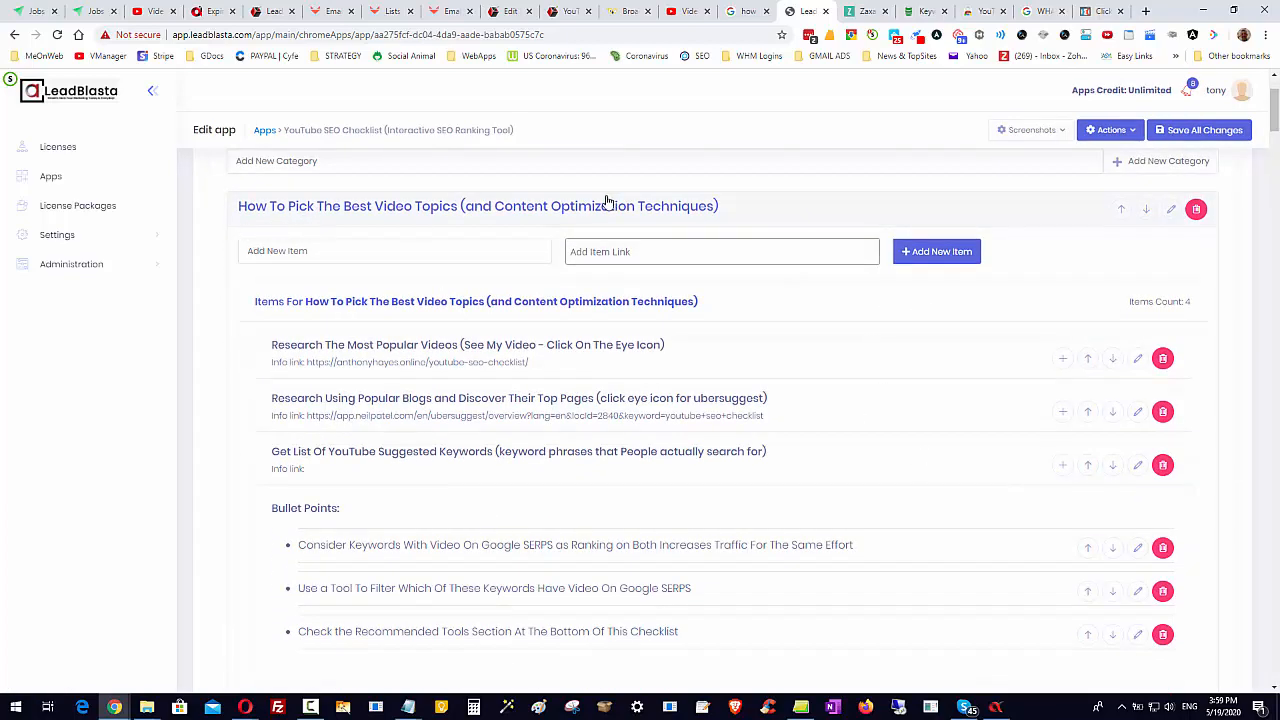
scroll(578, 230, up, 1)
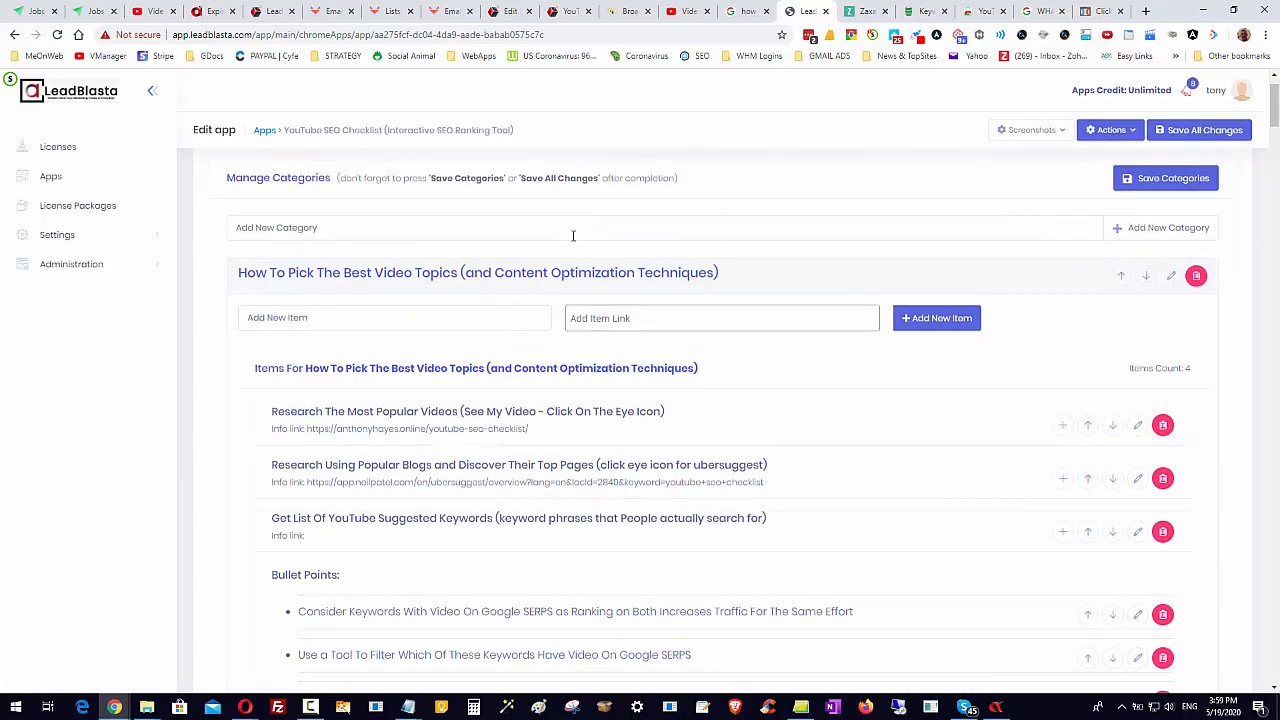
scroll(572, 245, down, 3)
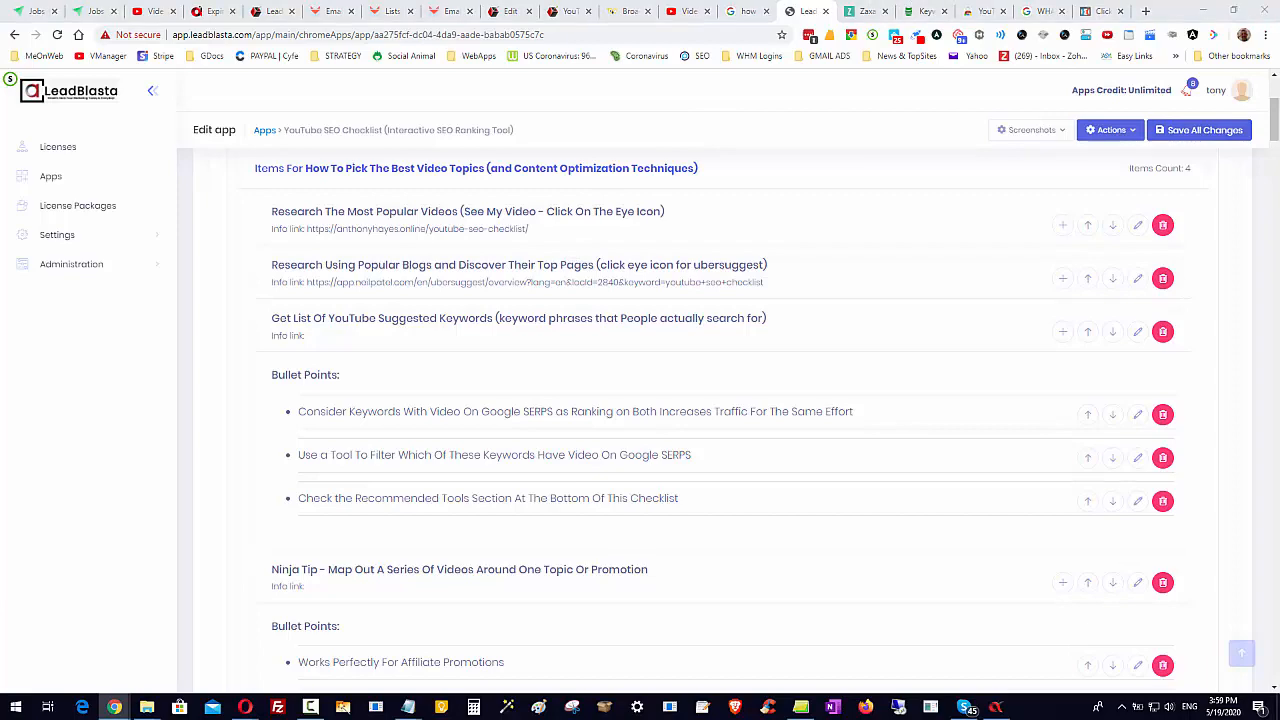
Switch to the Google Docs strategy document on user behaviours and read it from its title down to the On-Page SEO list
drag(1279, 270, 705, 18)
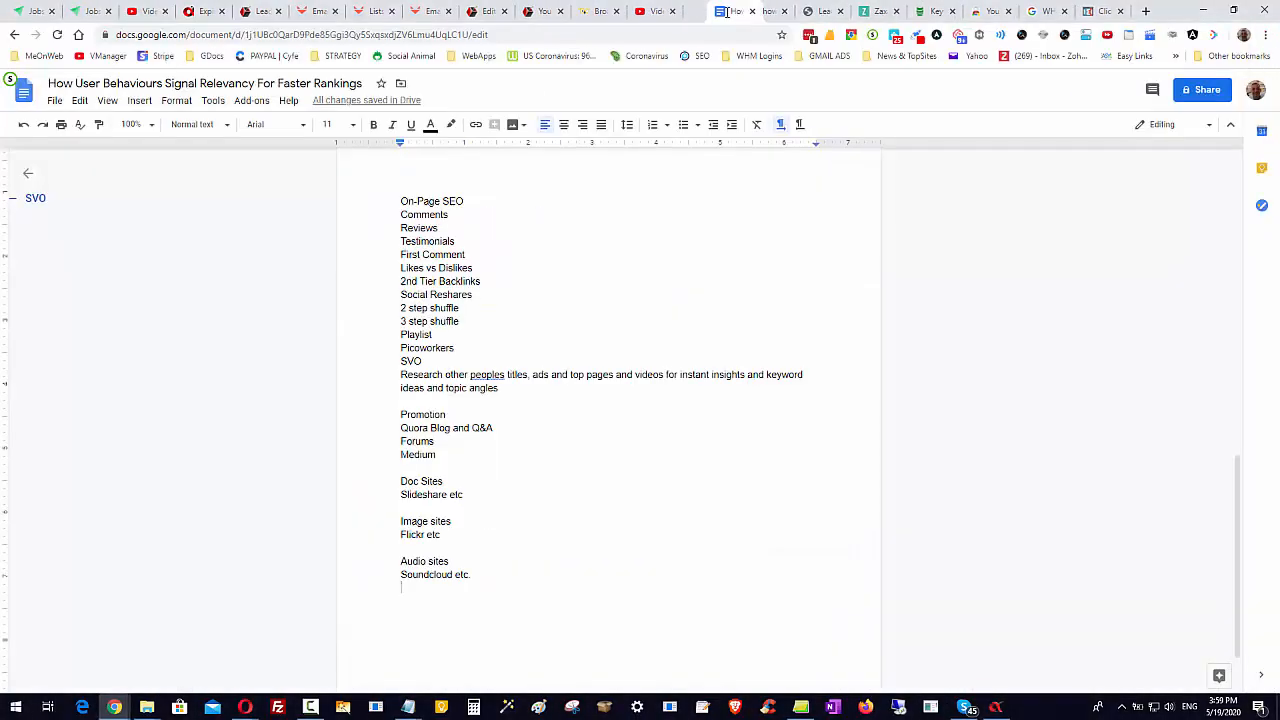
scroll(1003, 471, up, 3)
drag(1240, 456, 1240, 250)
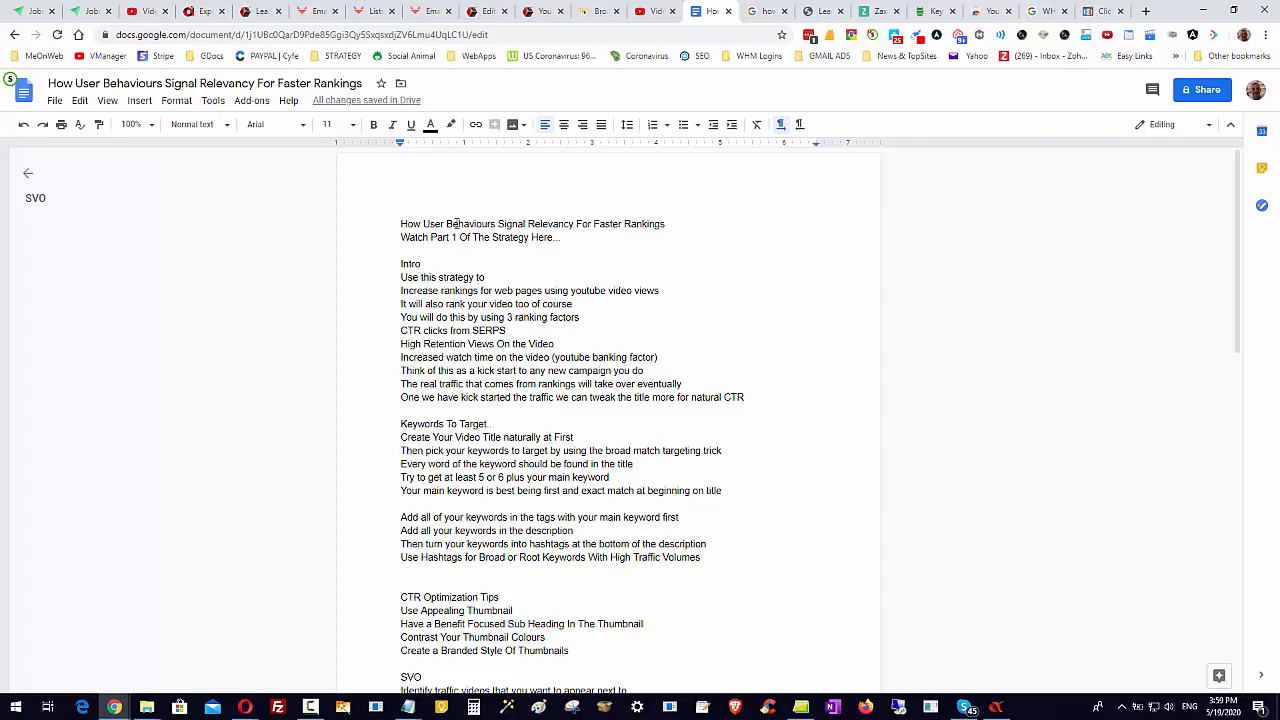
drag(455, 224, 580, 224)
double_click(703, 240)
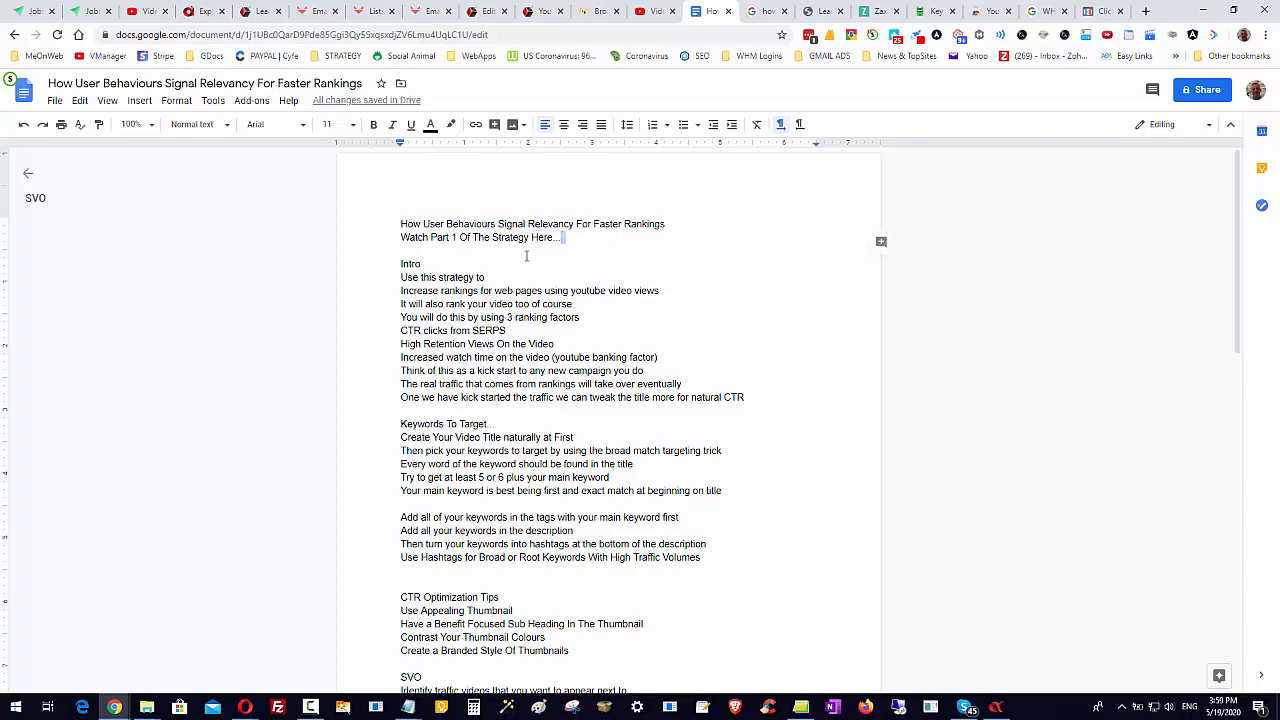
scroll(526, 256, down, 3)
scroll(866, 355, down, 1)
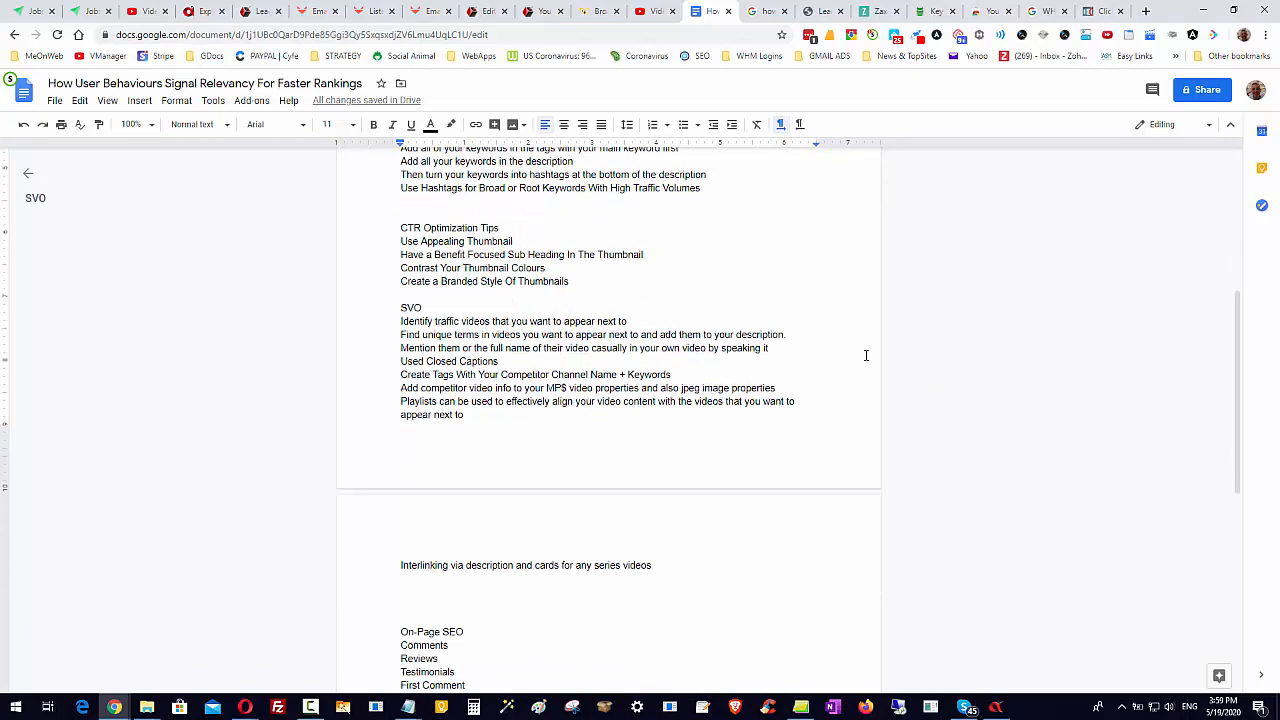
scroll(866, 355, down, 4)
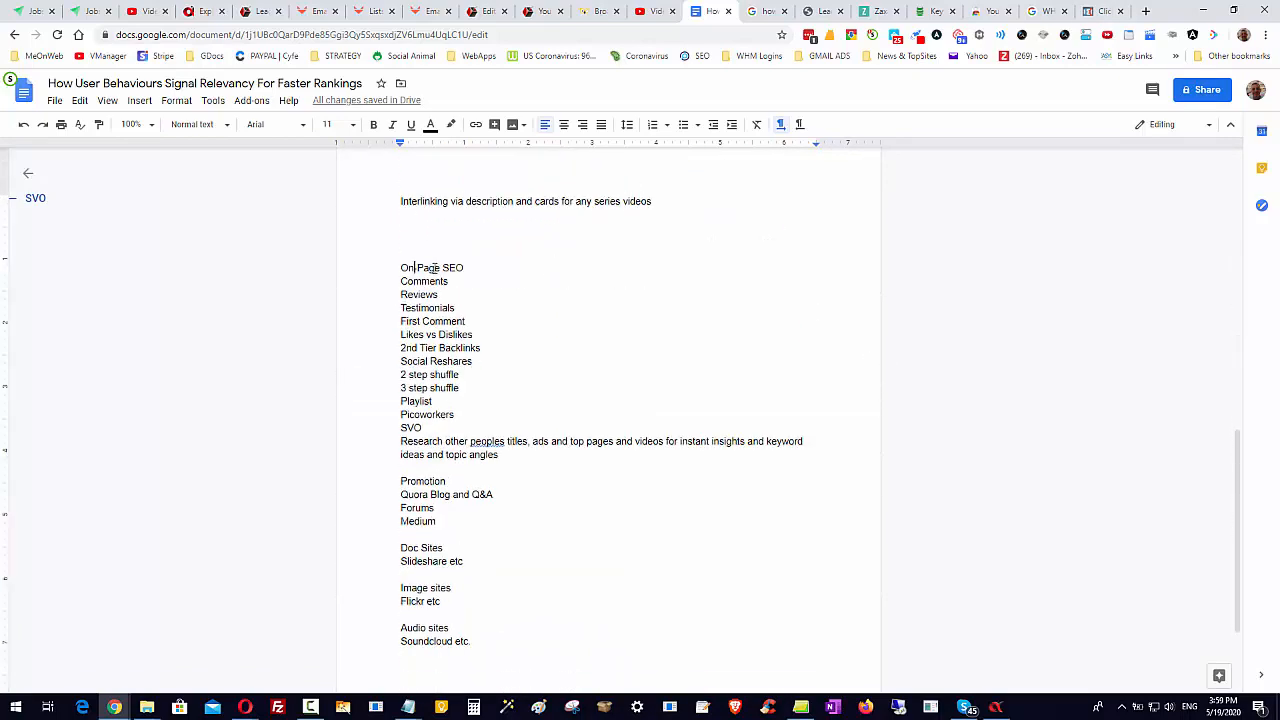
Examine the On-Page SEO list and the Promotion entries, including Quora Blog and Q&A, Forums and Medium
drag(414, 267, 474, 522)
click(501, 588)
click(446, 484)
drag(397, 492, 505, 490)
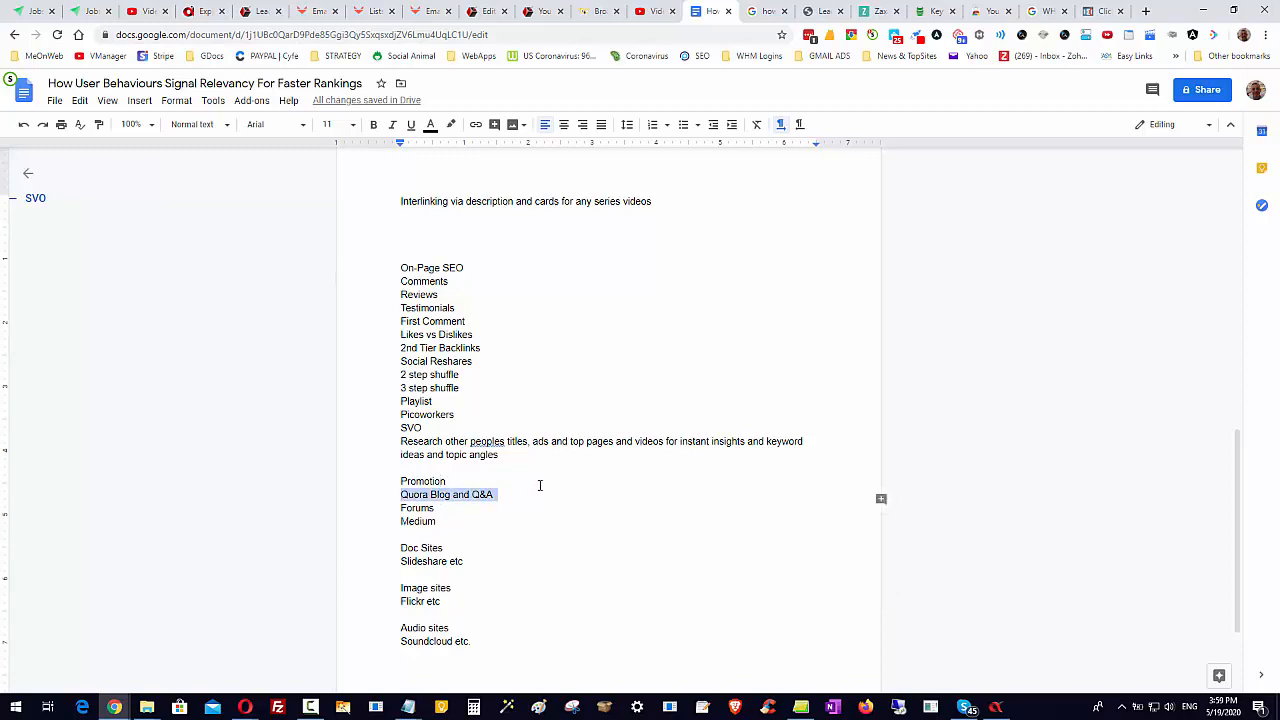
click(540, 485)
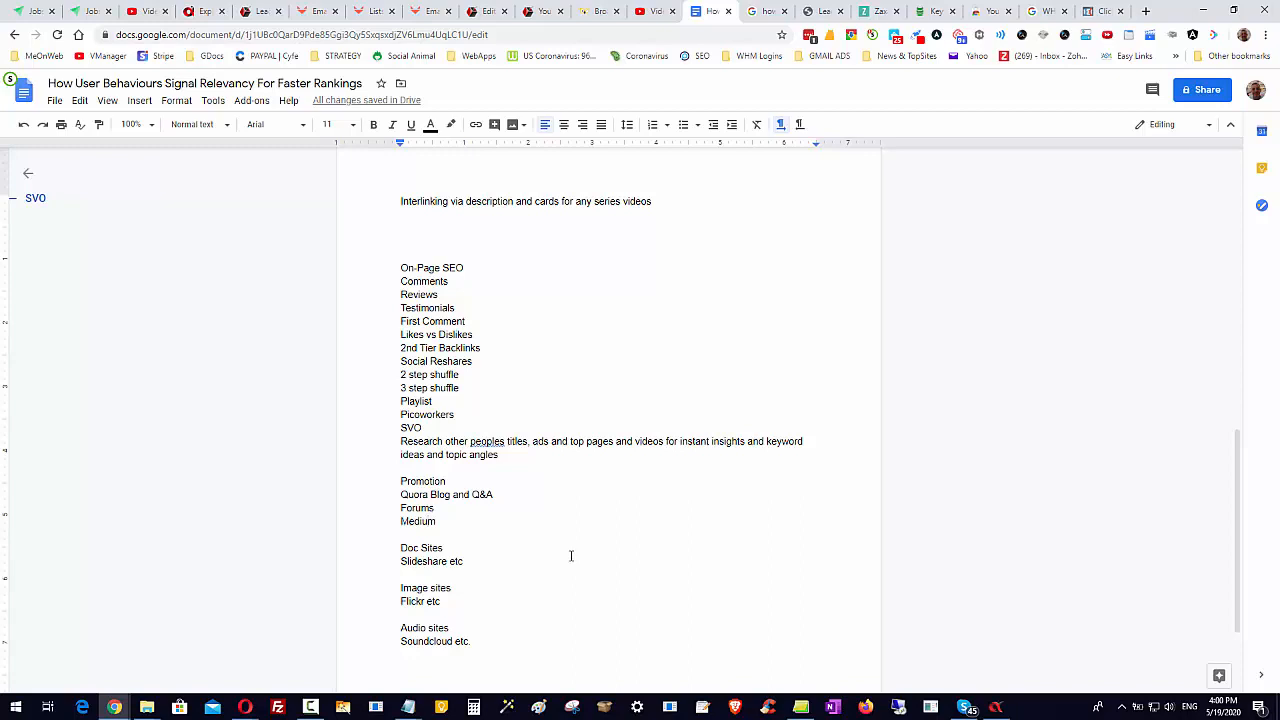
click(403, 495)
double_click(413, 495)
drag(402, 521, 415, 519)
click(420, 495)
Correct the misspelled word "peoples" to "people's" in the research line below SVO
scroll(574, 443, down, 1)
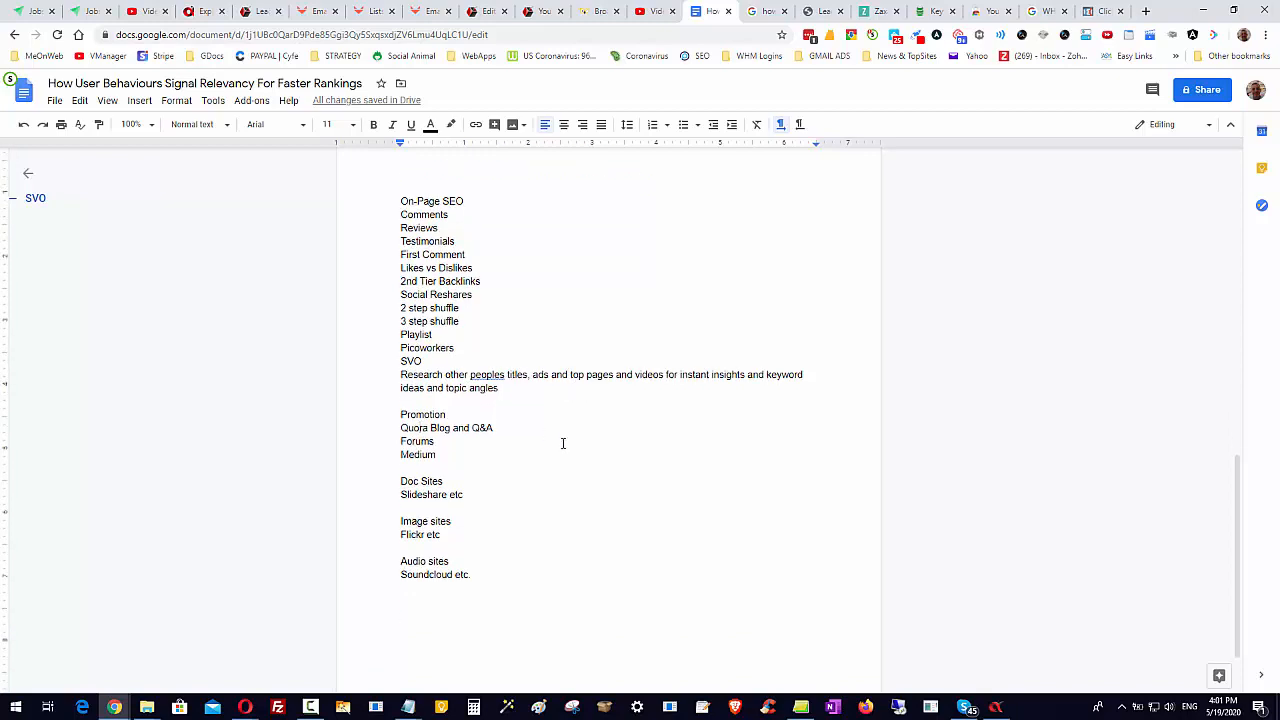
right_click(492, 378)
click(555, 415)
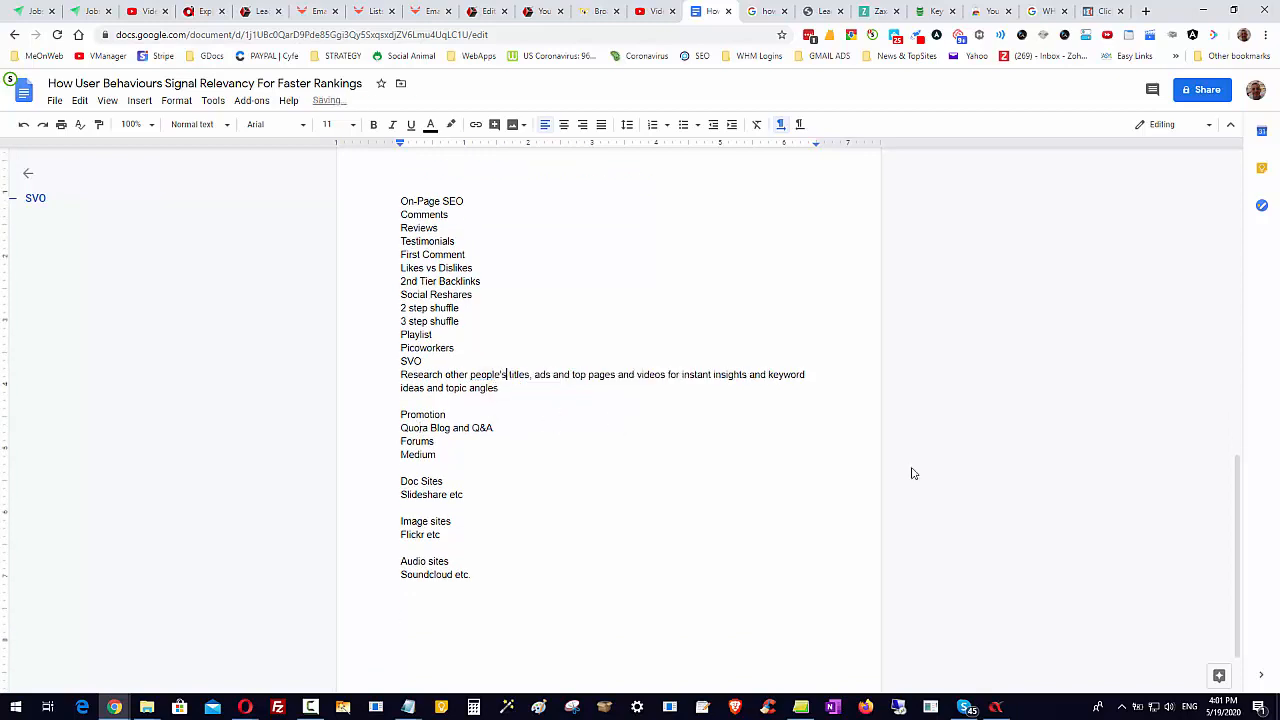
Review the document's second page again, from the interlinking note through the on-page, promotion and document site lists
scroll(1050, 548, up, 3)
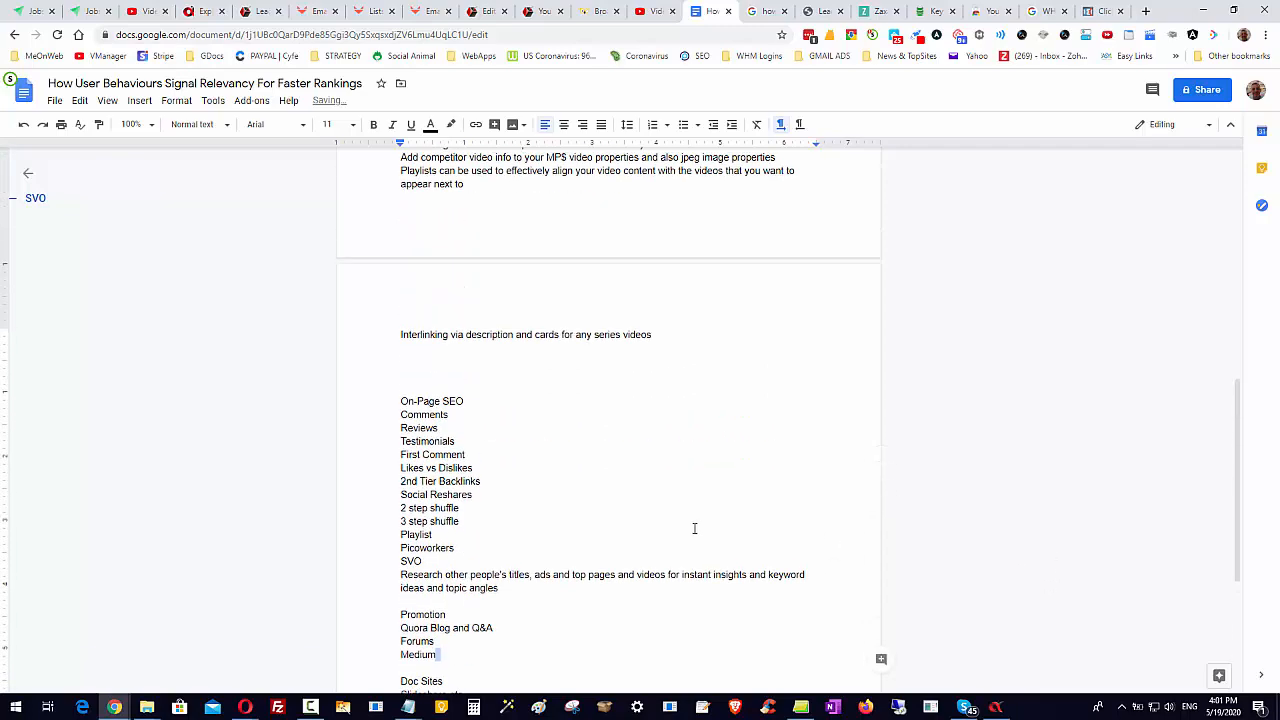
drag(629, 563, 629, 577)
scroll(627, 608, down, 2)
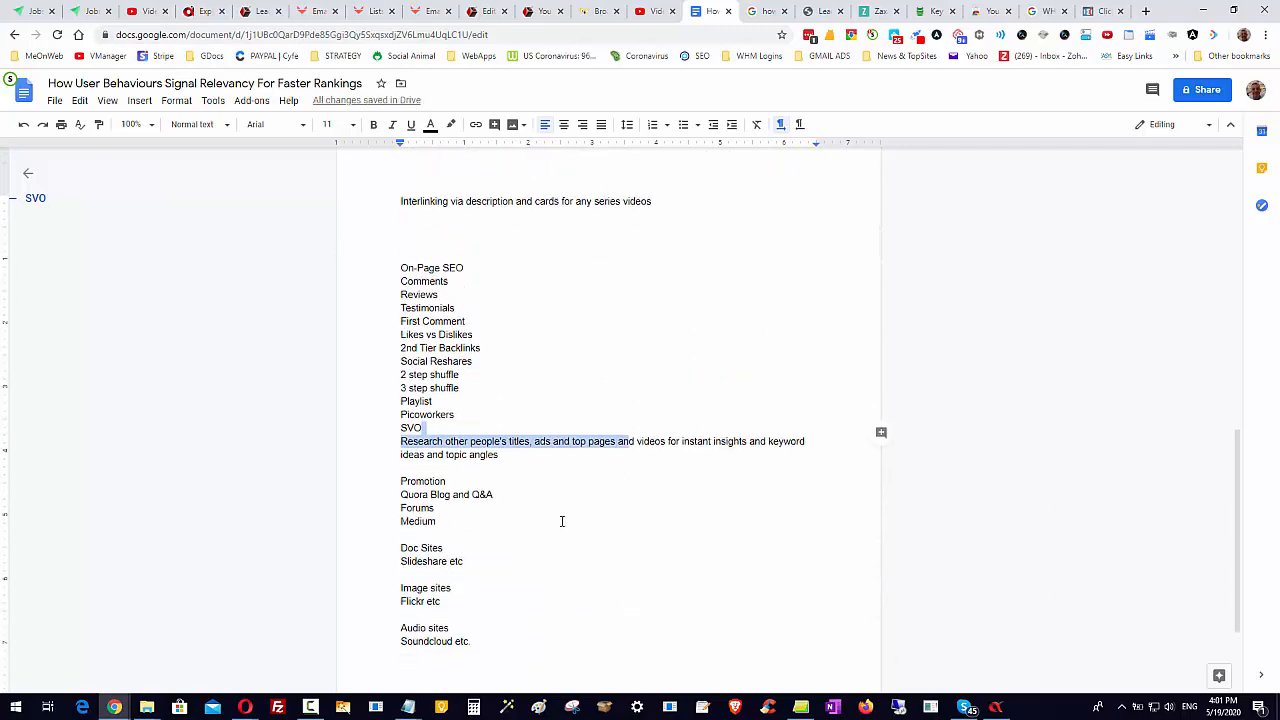
click(536, 462)
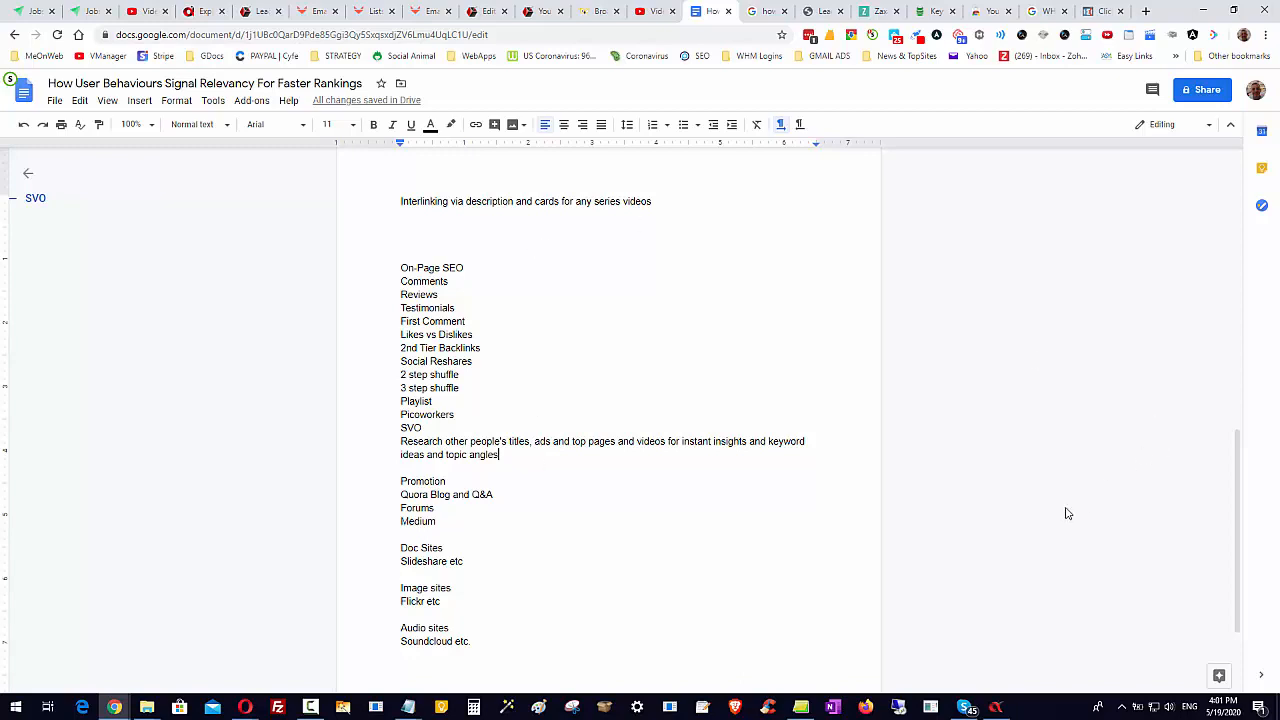
scroll(497, 529, down, 3)
scroll(496, 534, up, 5)
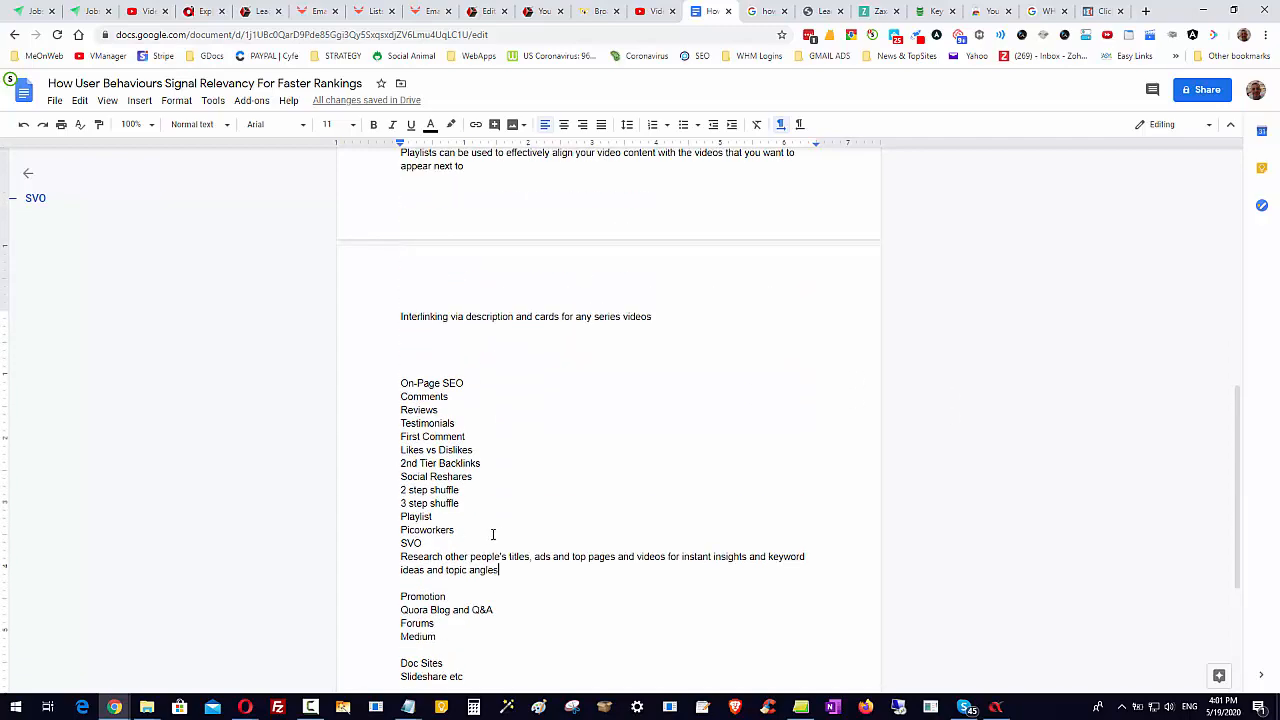
scroll(472, 475, up, 2)
scroll(470, 483, down, 2)
scroll(880, 480, down, 2)
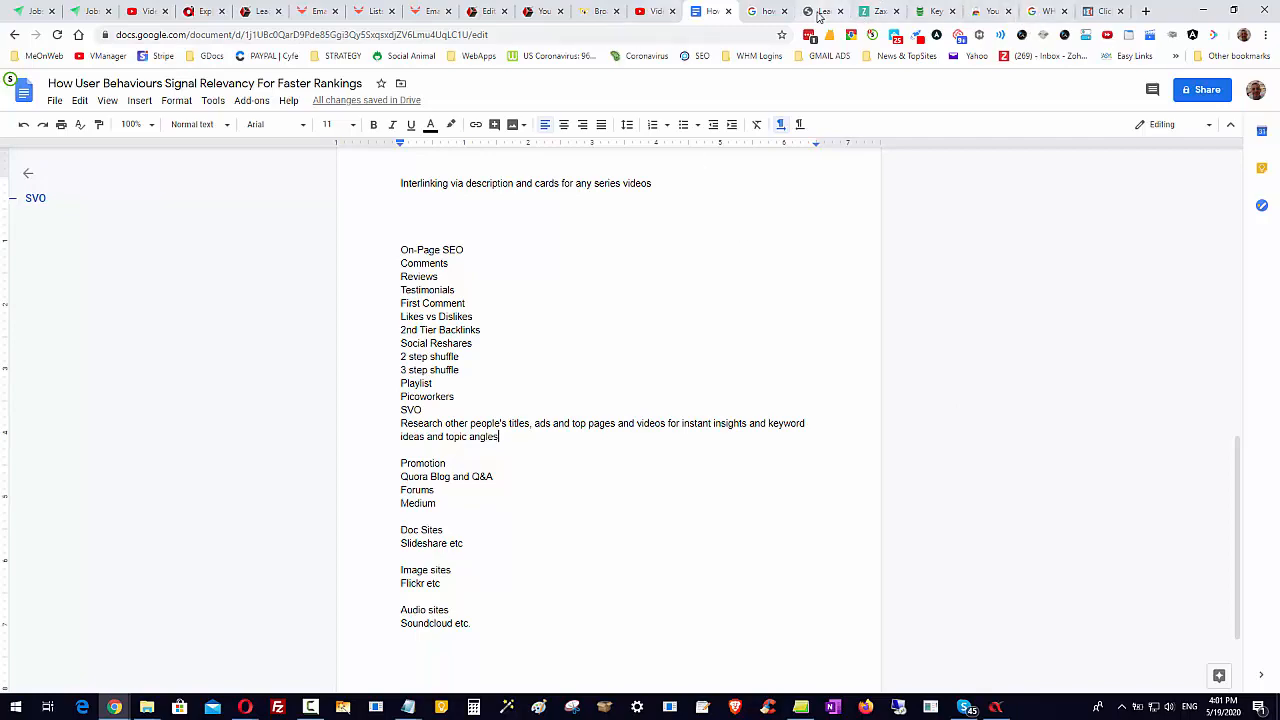
scroll(801, 382, up, 2)
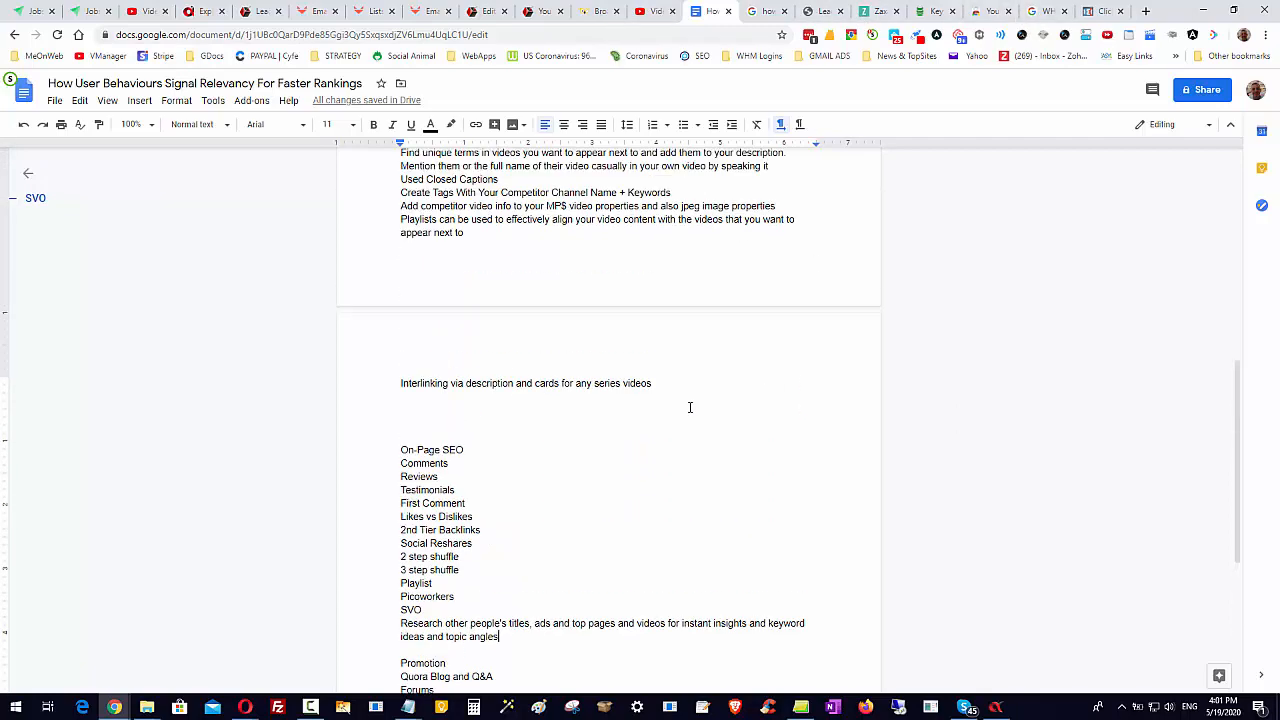
scroll(505, 461, down, 1)
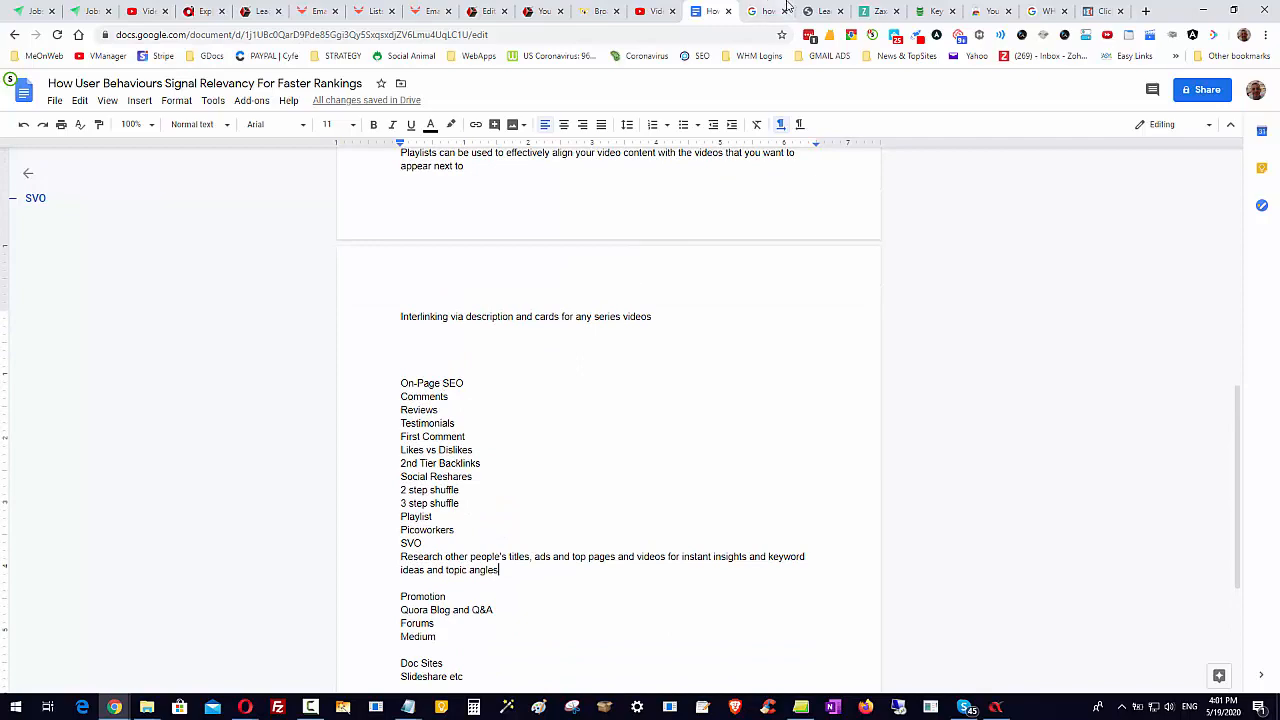
Return to LeadBlasta and review the items in the How To Pick The Best Video Topics category
click(818, 11)
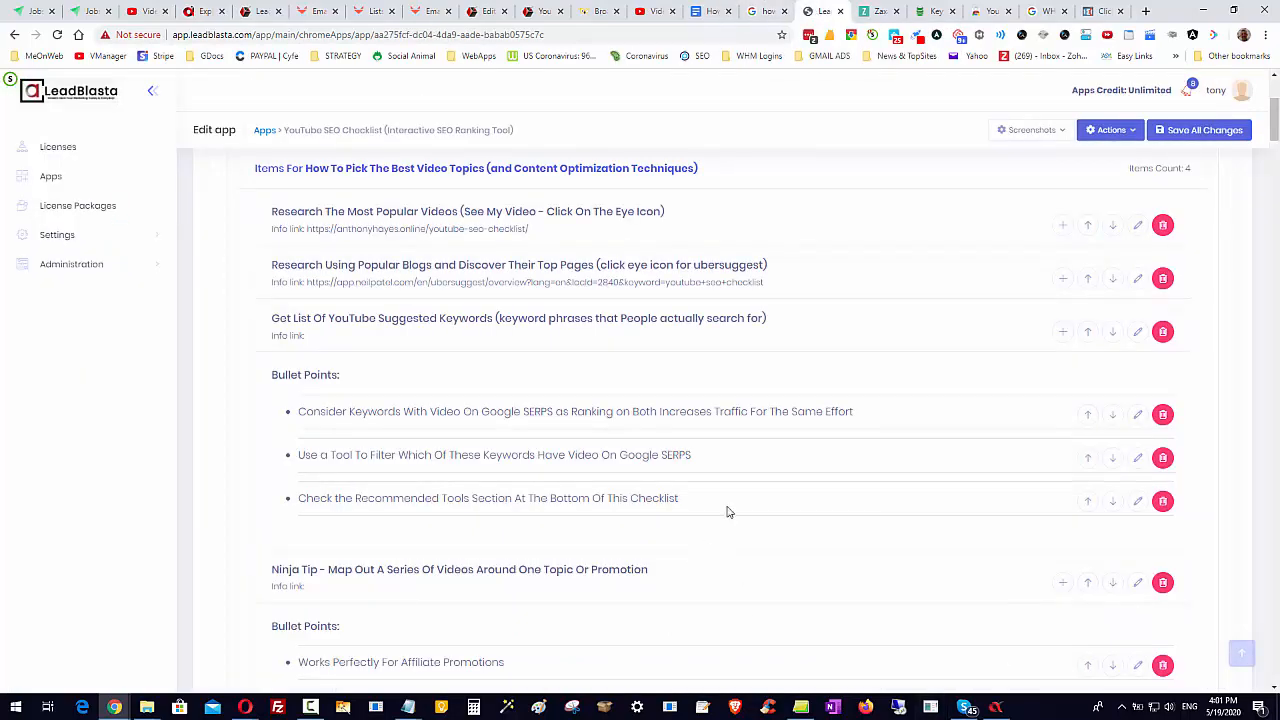
scroll(726, 509, up, 3)
scroll(405, 428, down, 6)
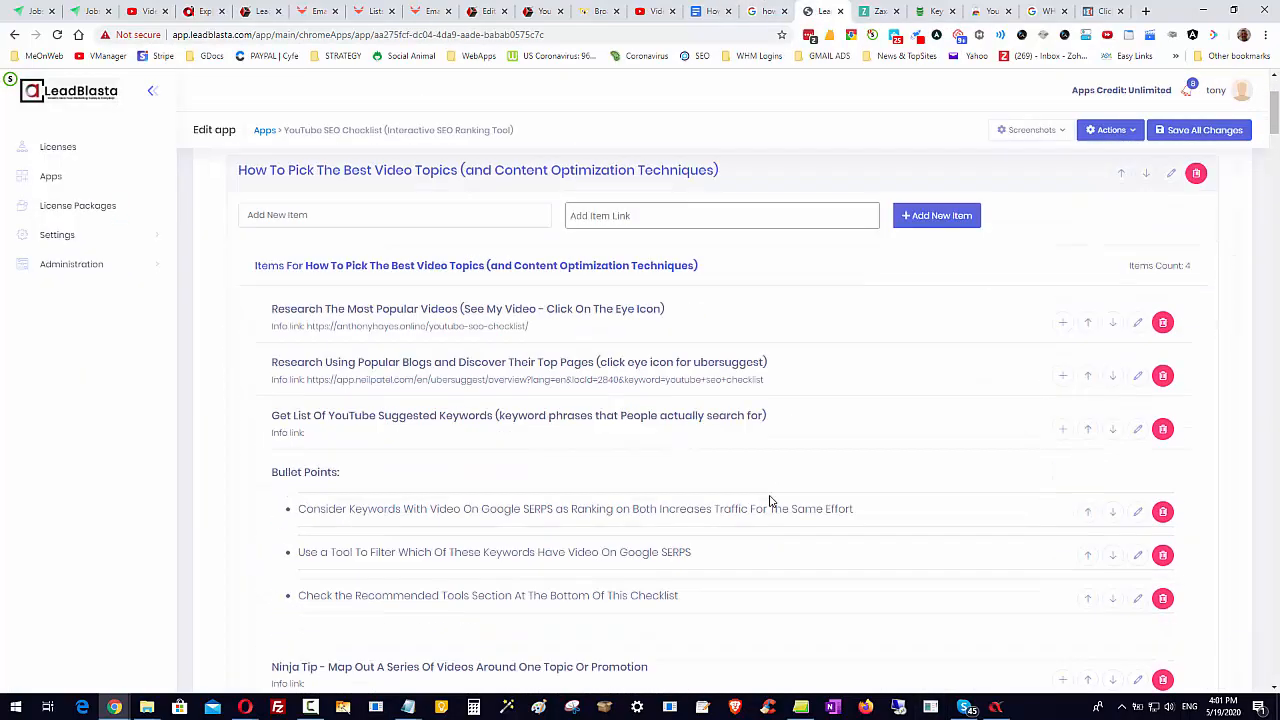
scroll(720, 320, up, 5)
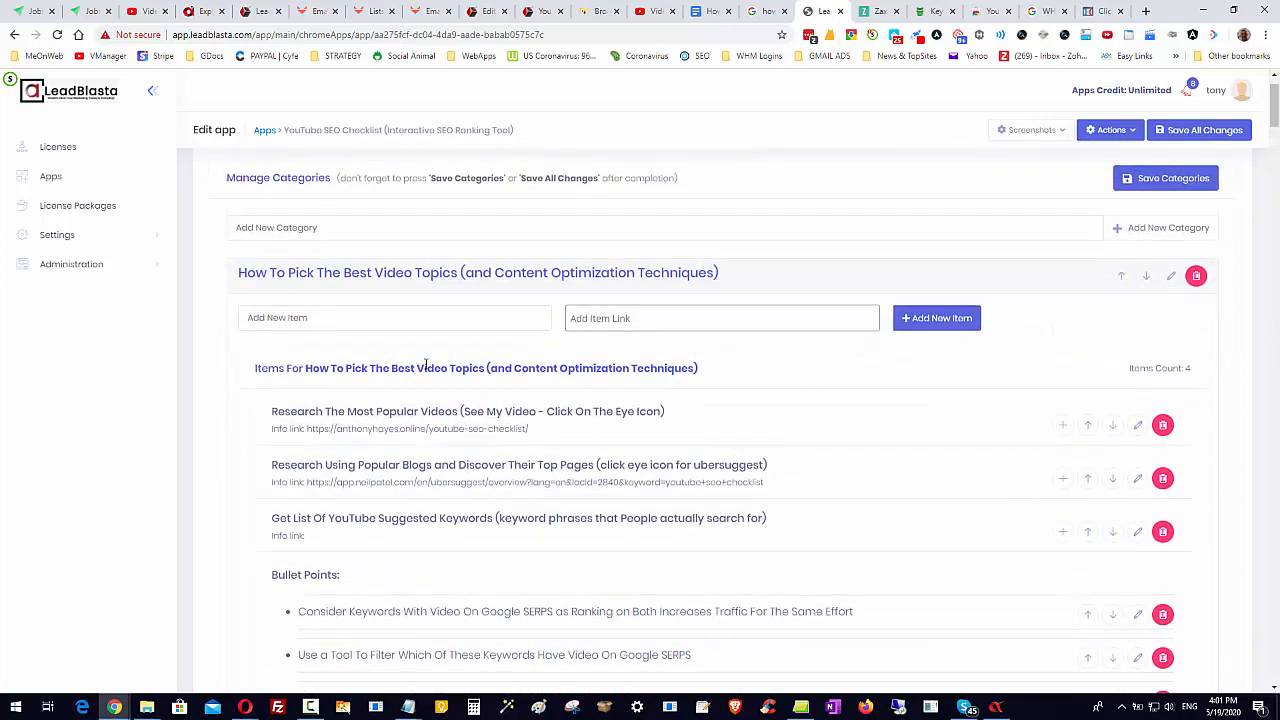
scroll(689, 312, down, 1)
Enter "Get Social Animal Deal On Appsumo" as the new item name in the How To Pick The Best Video Topics category
click(927, 252)
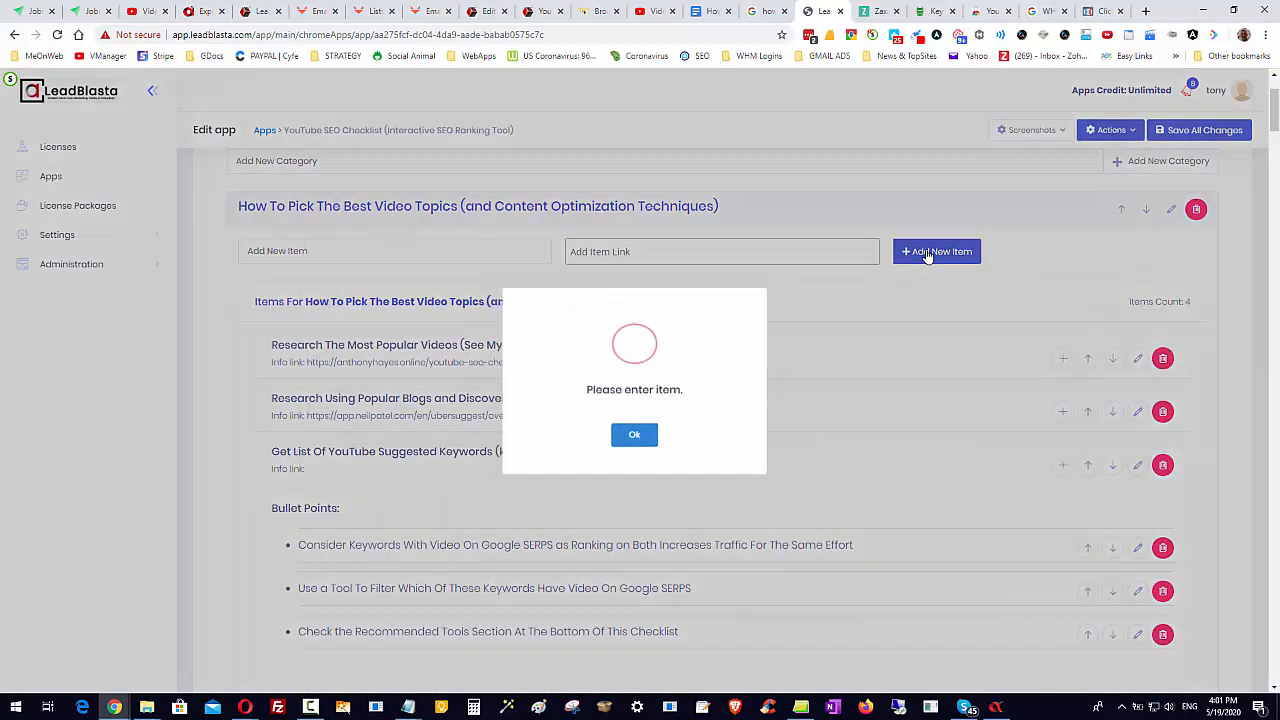
click(636, 434)
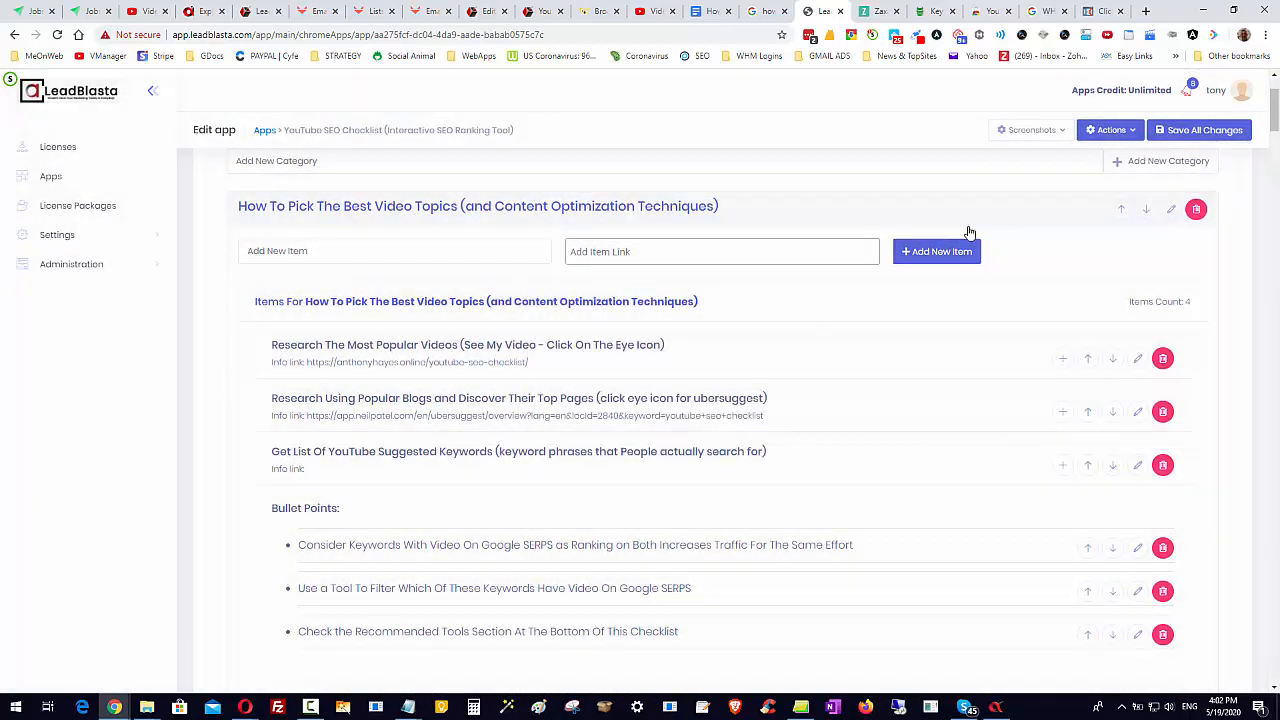
click(394, 251)
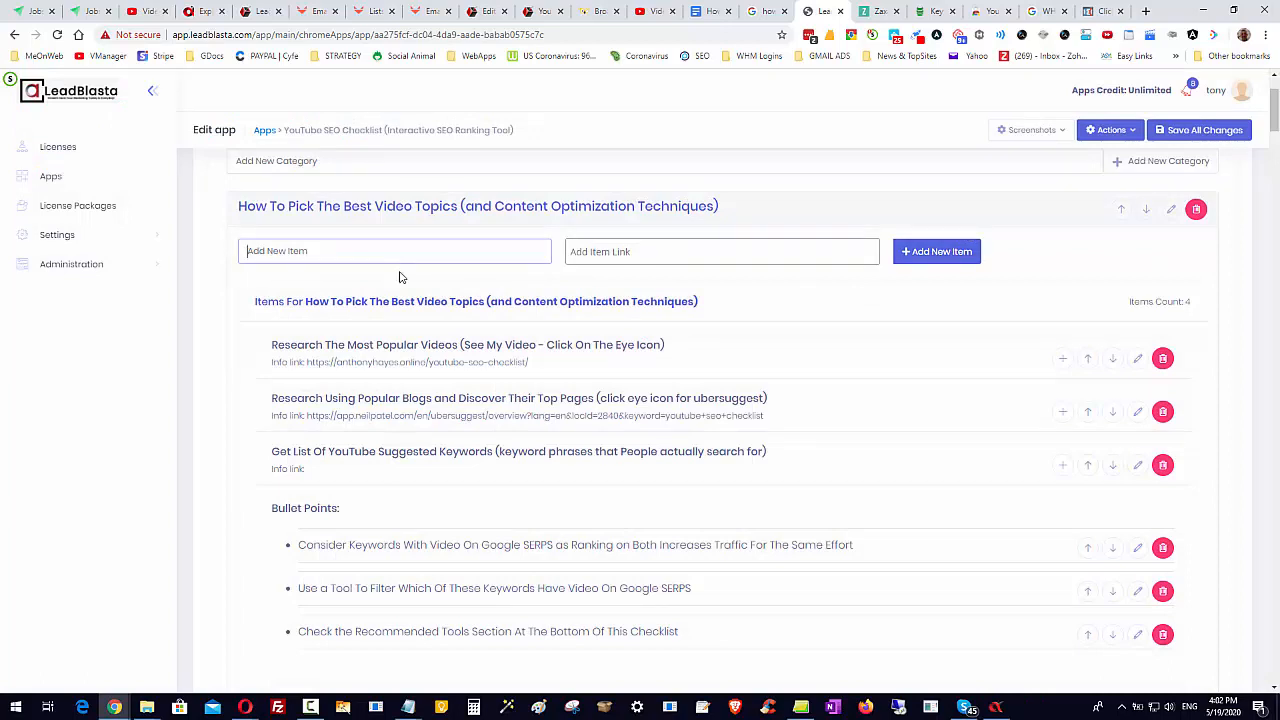
text(get Social Animal Deal On)
key(BackSpace)
text(G)
click(373, 251)
text(Appsumo)
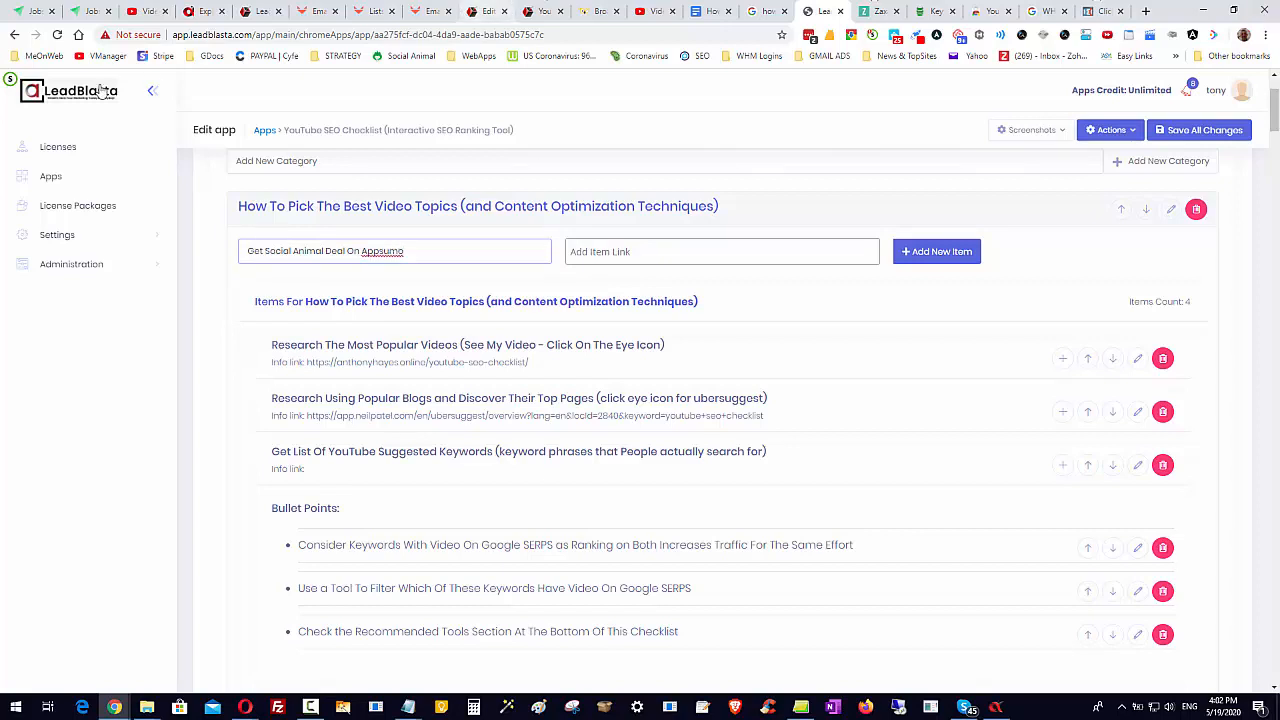
Open the AppSumo website, appsumo.com, in a new browser tab
click(1146, 11)
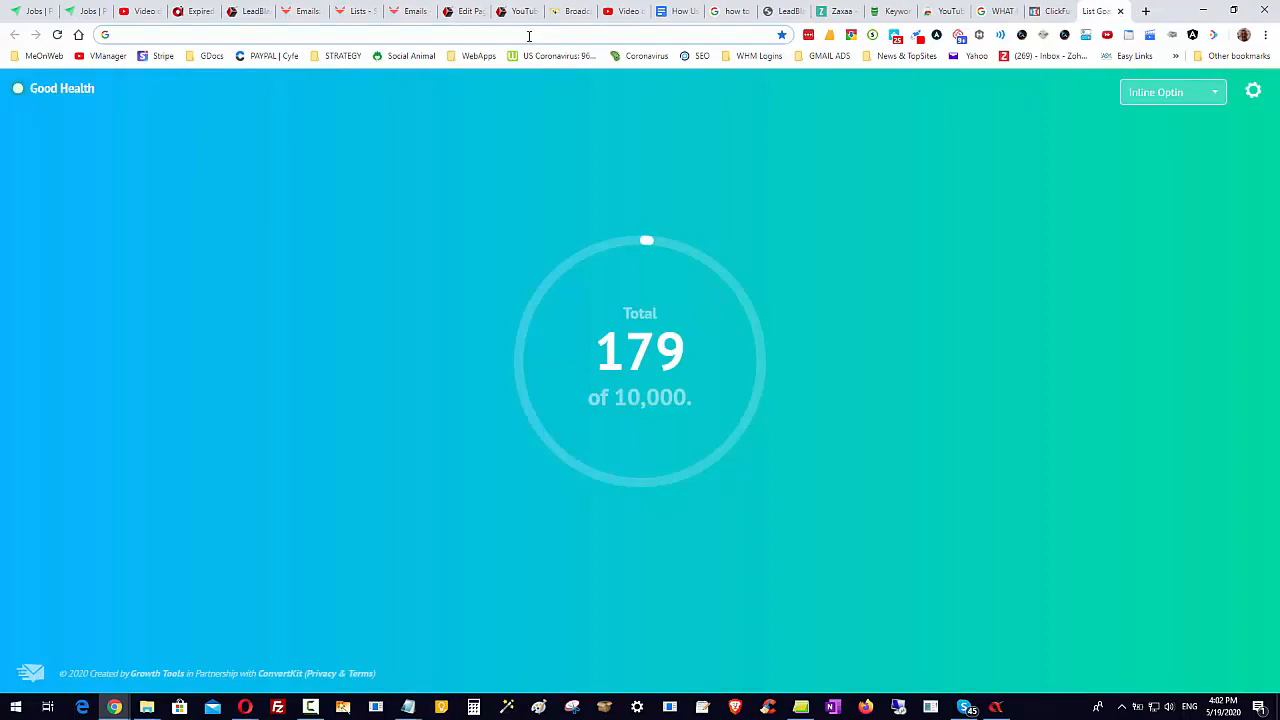
click(529, 35)
text(appsumo)
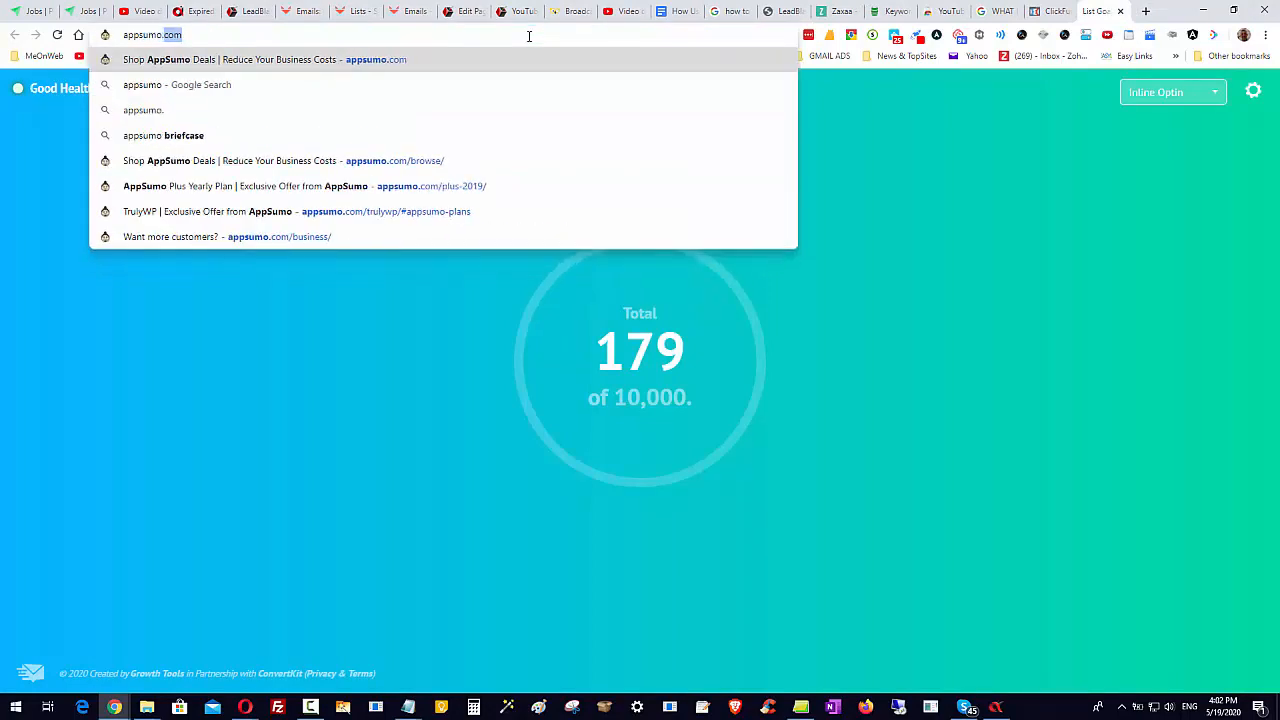
text(.com/)
key(Return)
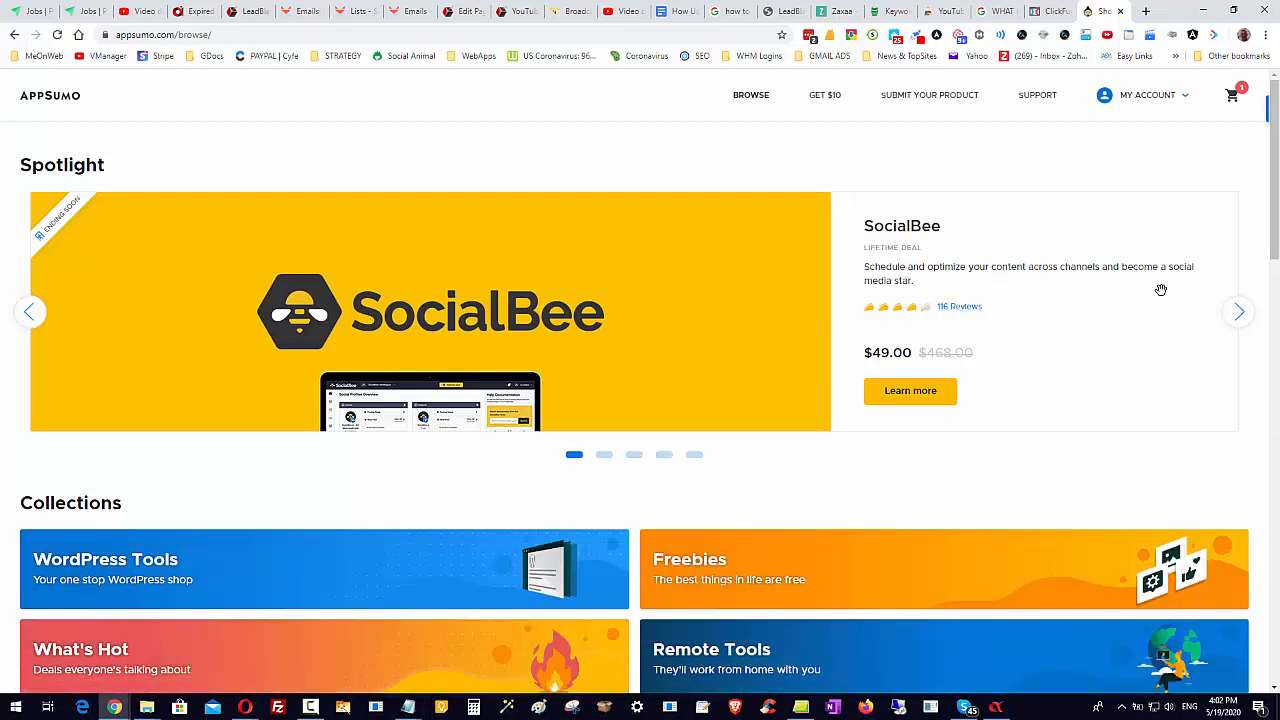
Copy the refer-a-friend share link for Social Animal from the purchased products in the AppSumo account
scroll(960, 180, down, 1)
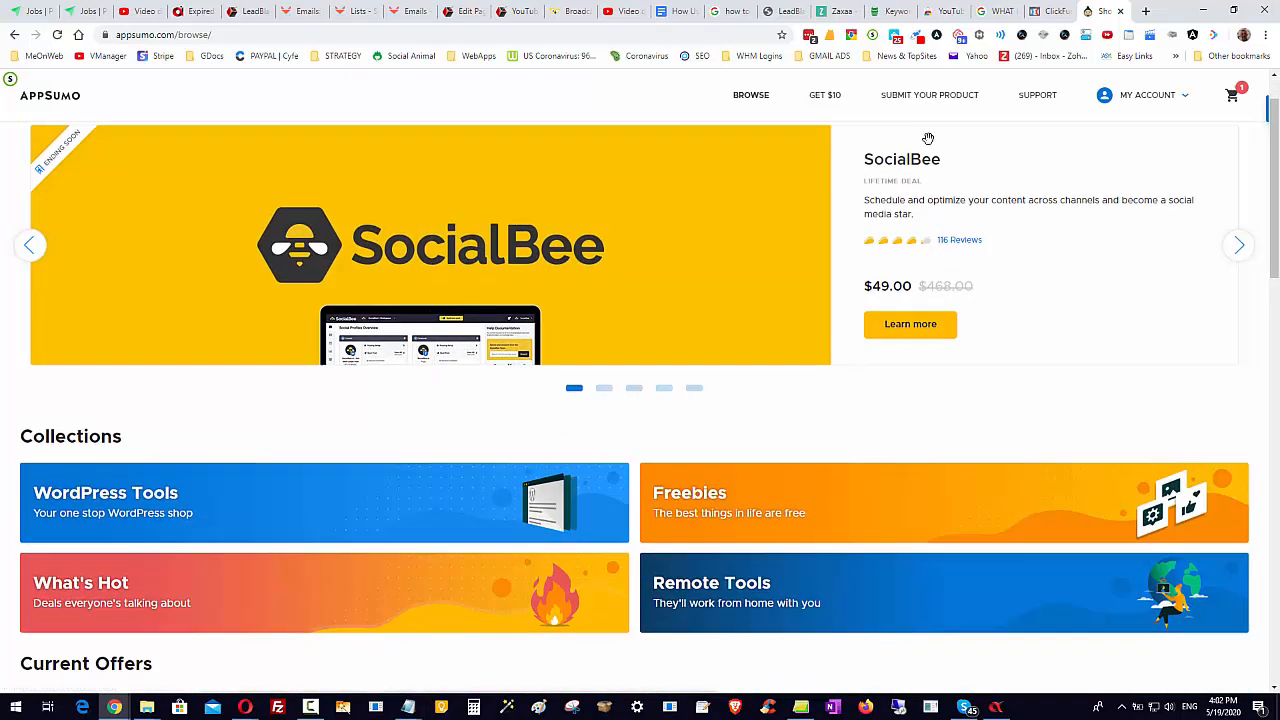
scroll(923, 240, down, 5)
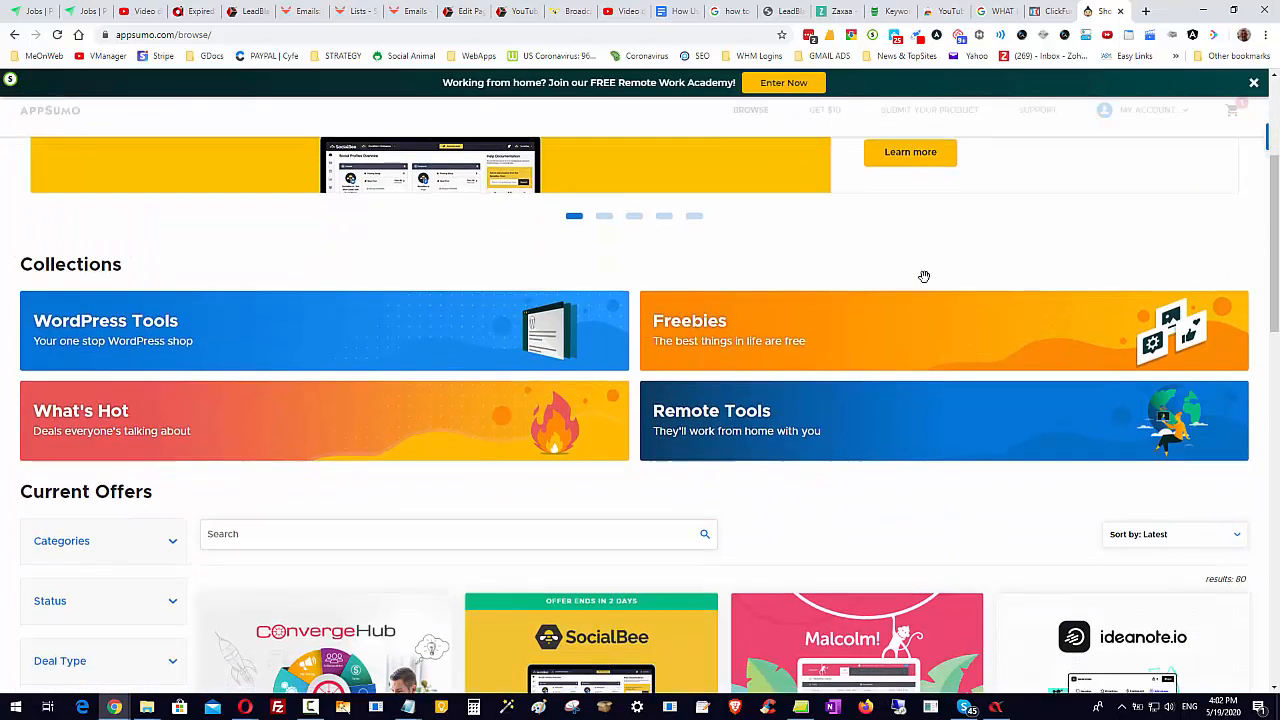
scroll(924, 284, down, 1)
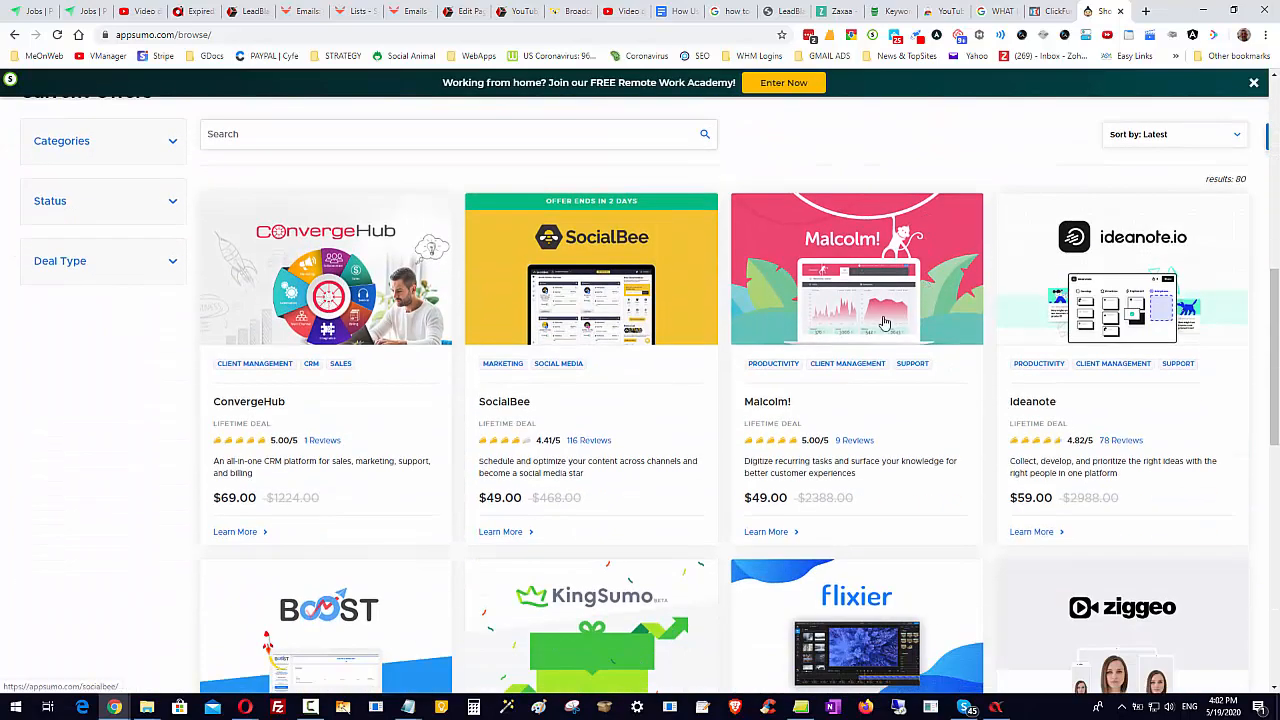
scroll(1044, 310, up, 3)
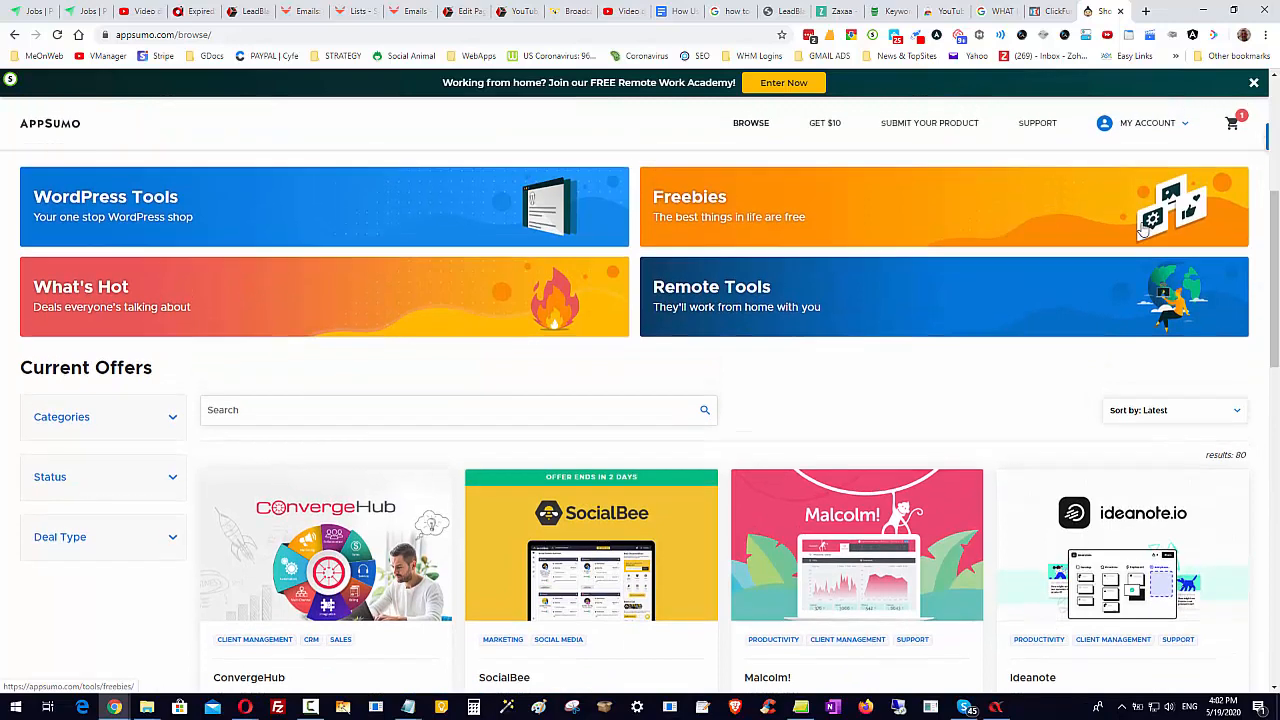
mouse_move(1150, 123)
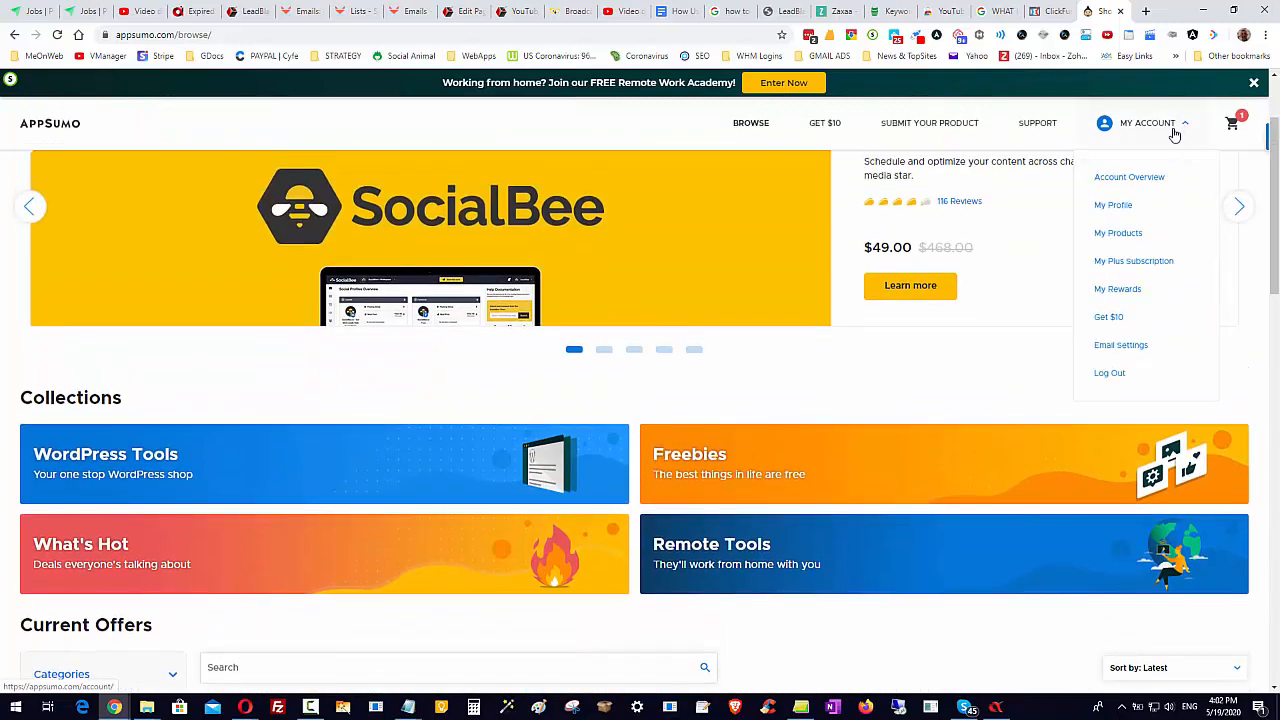
click(1112, 232)
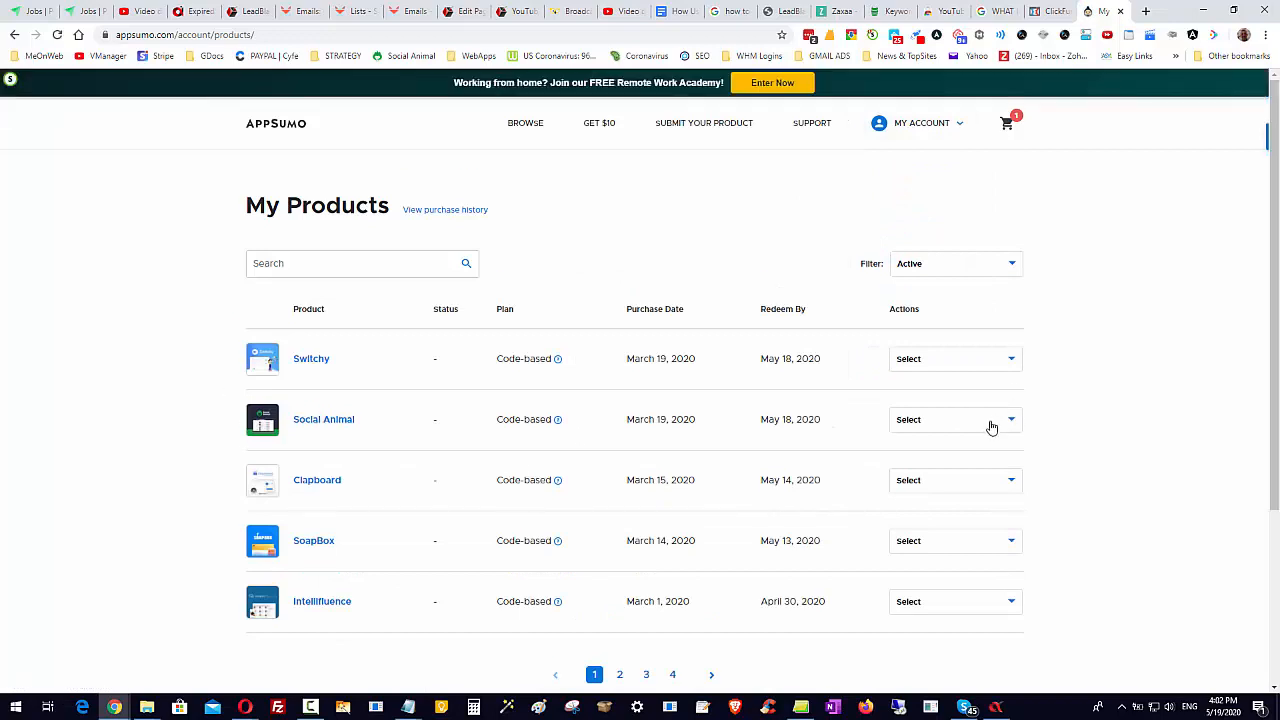
click(992, 425)
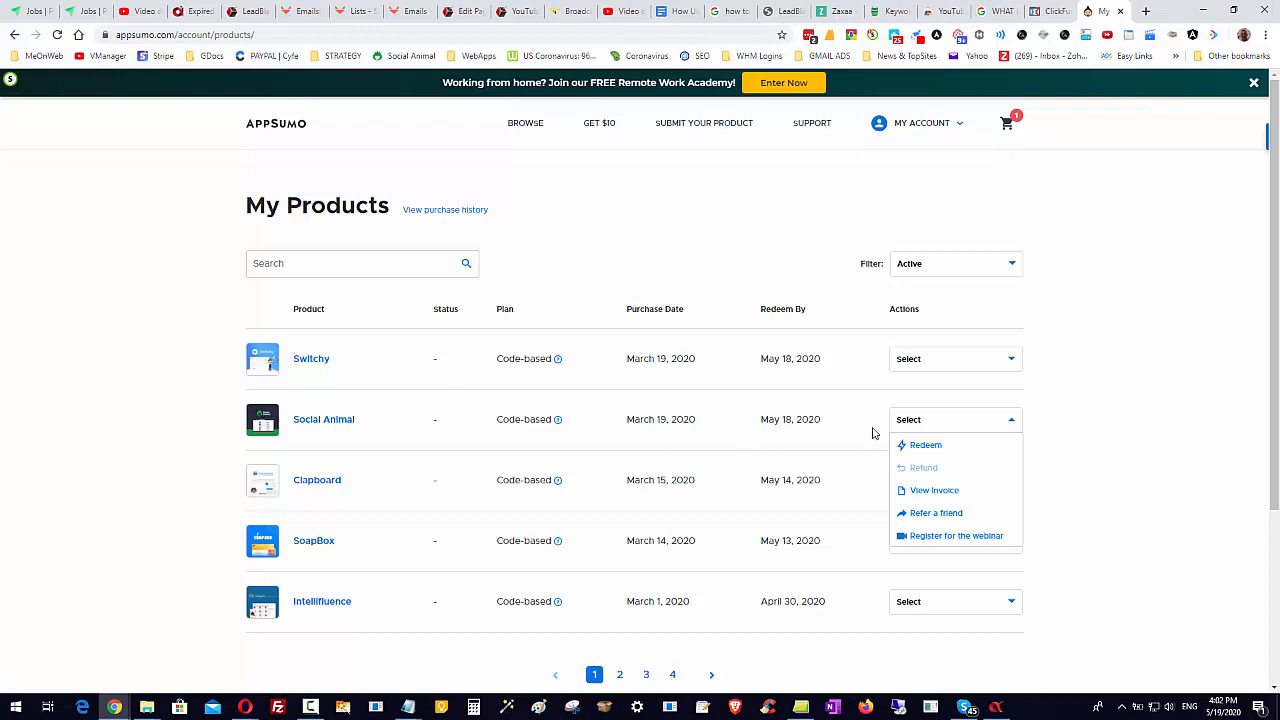
click(933, 515)
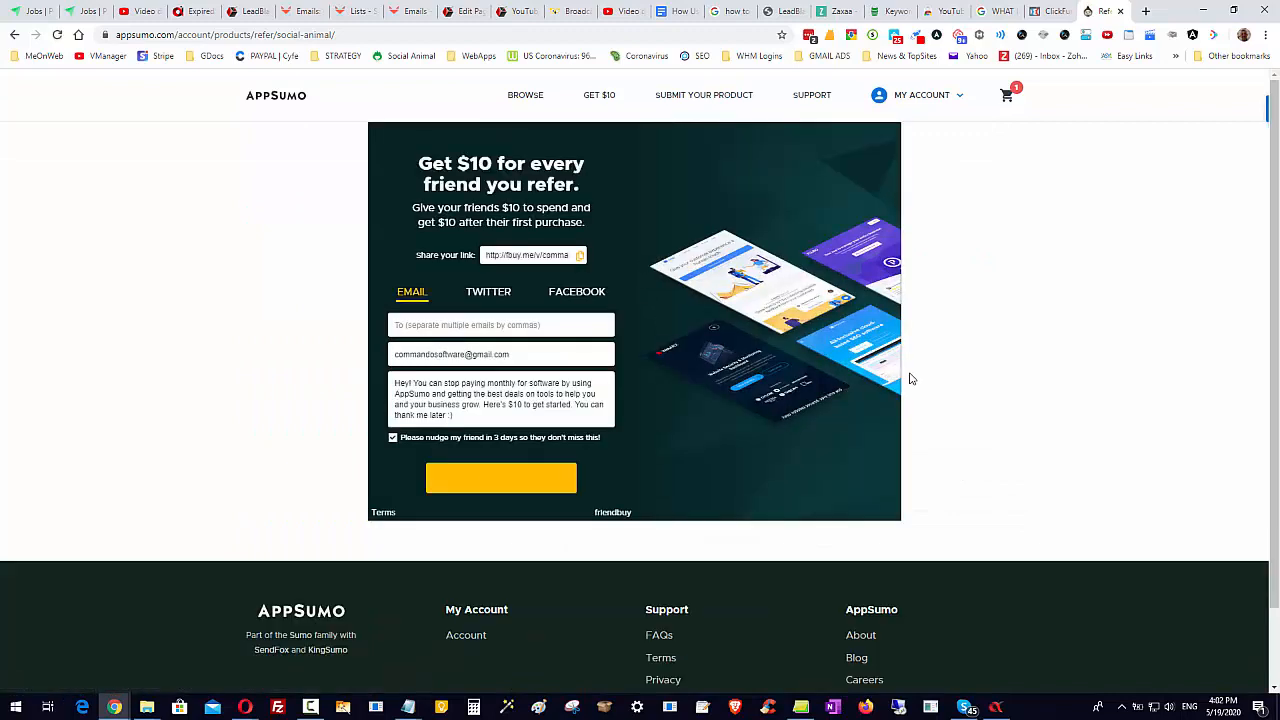
click(581, 257)
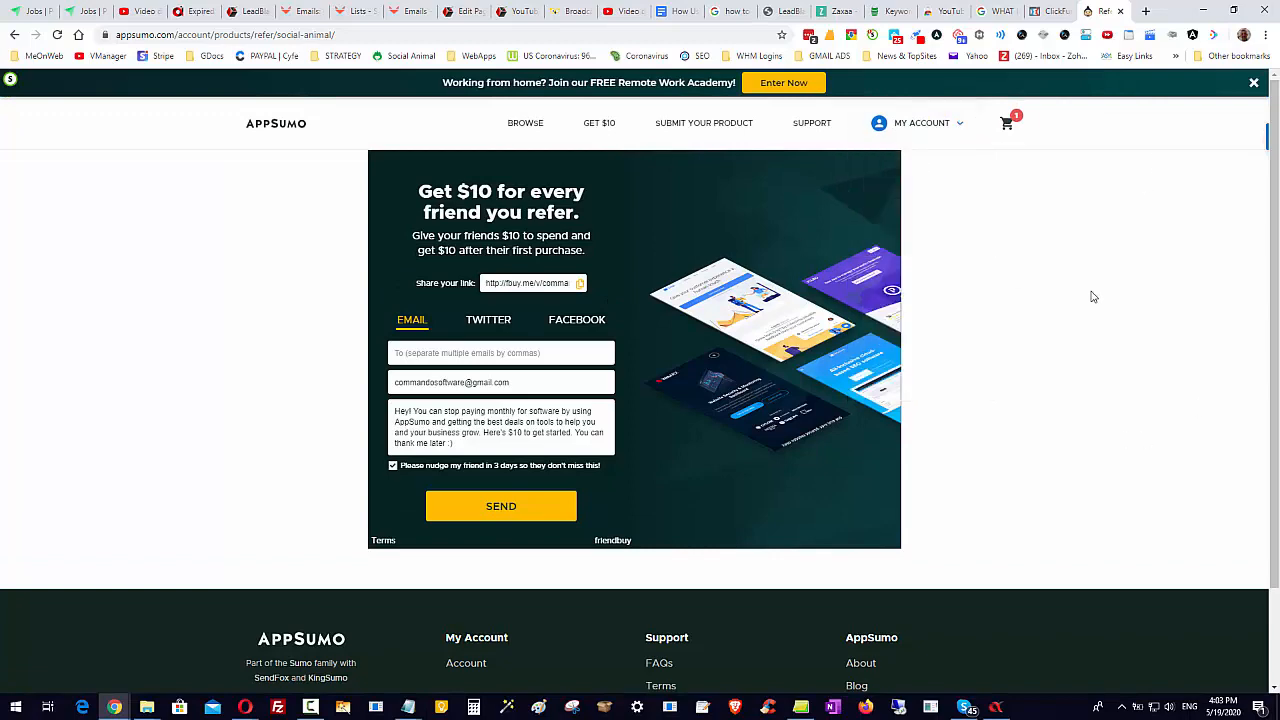
Examine the spotlight deals, collections and current offers on AppSumo's browse page
click(527, 123)
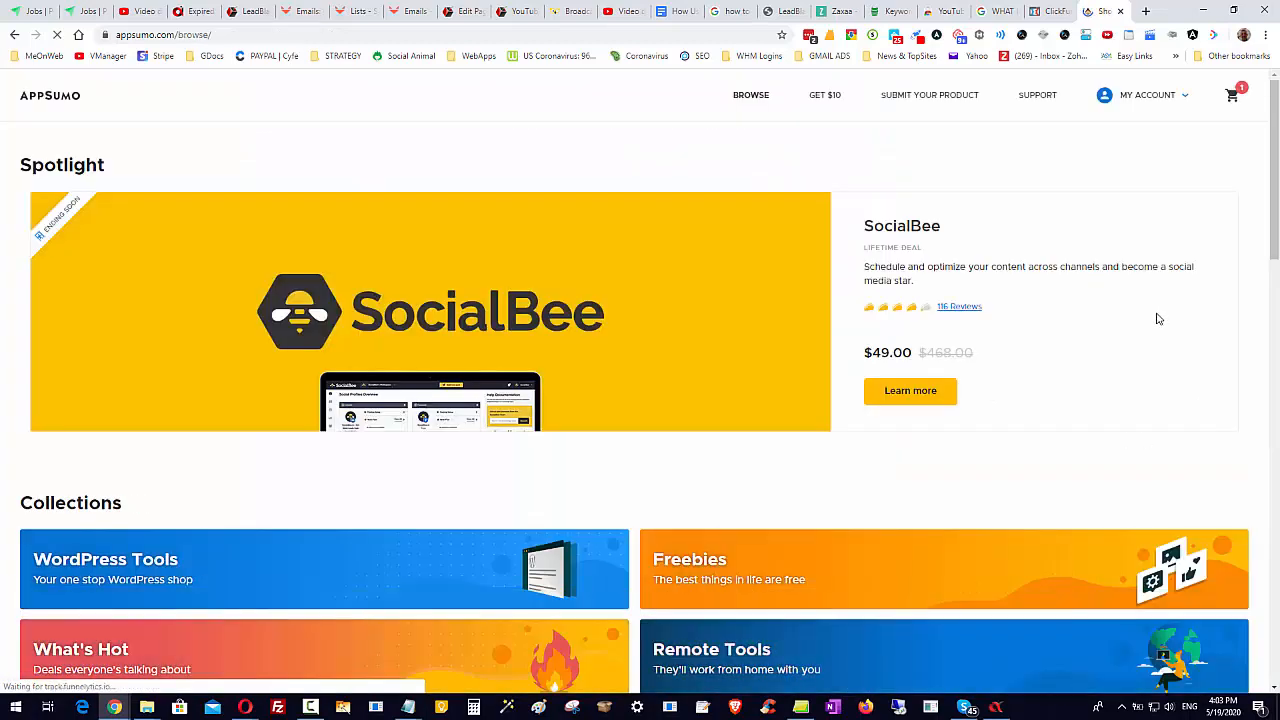
scroll(1160, 318, down, 1)
scroll(1157, 320, up, 1)
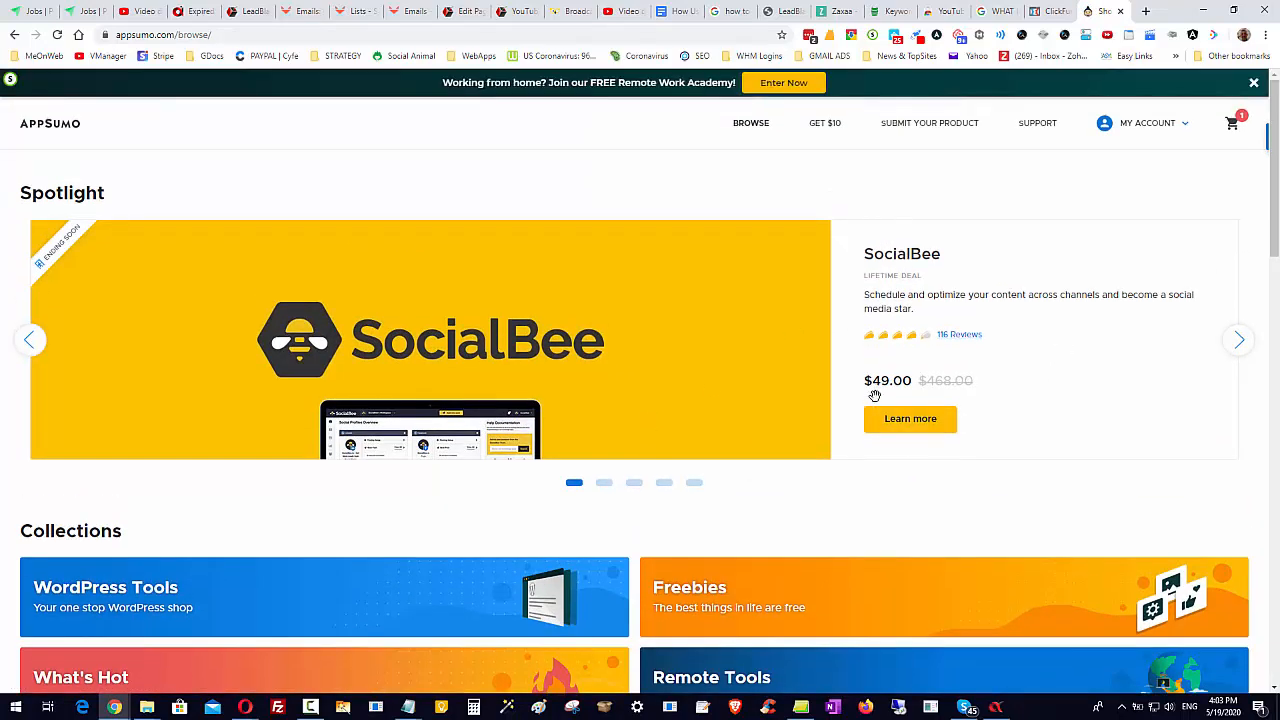
scroll(875, 406, down, 2)
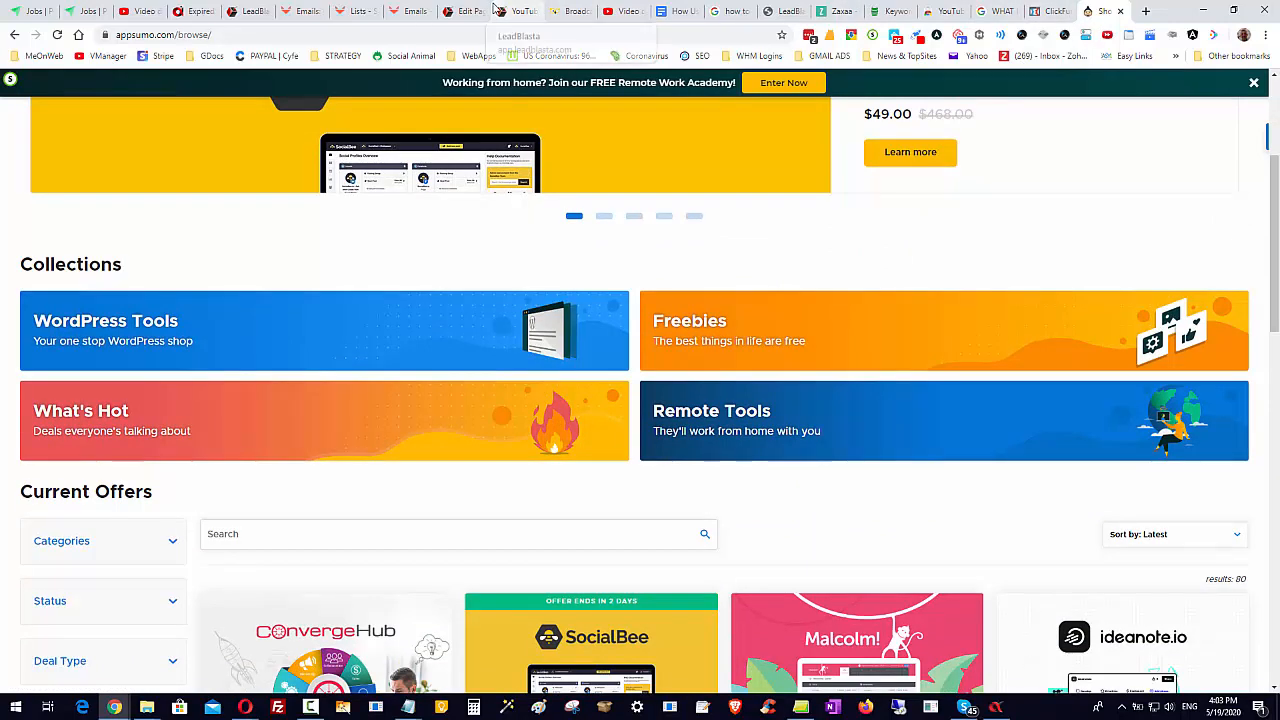
scroll(809, 614, up, 1)
scroll(809, 614, down, 1)
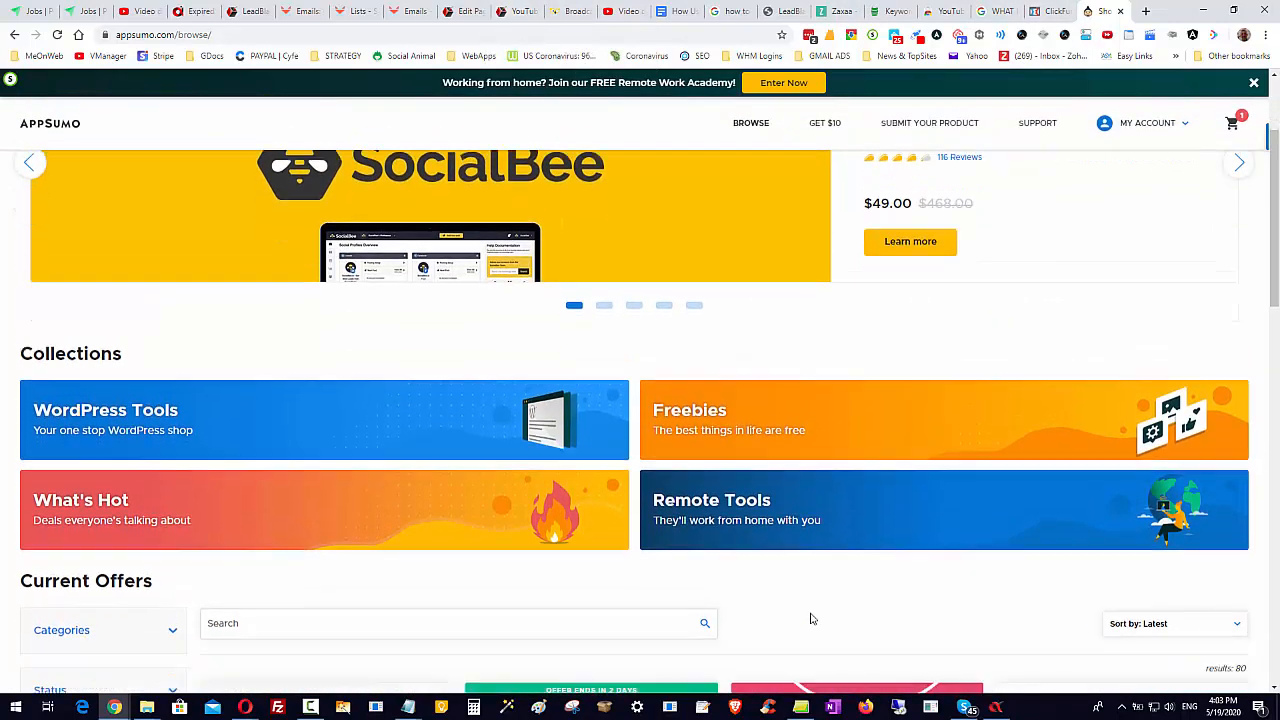
scroll(811, 619, down, 1)
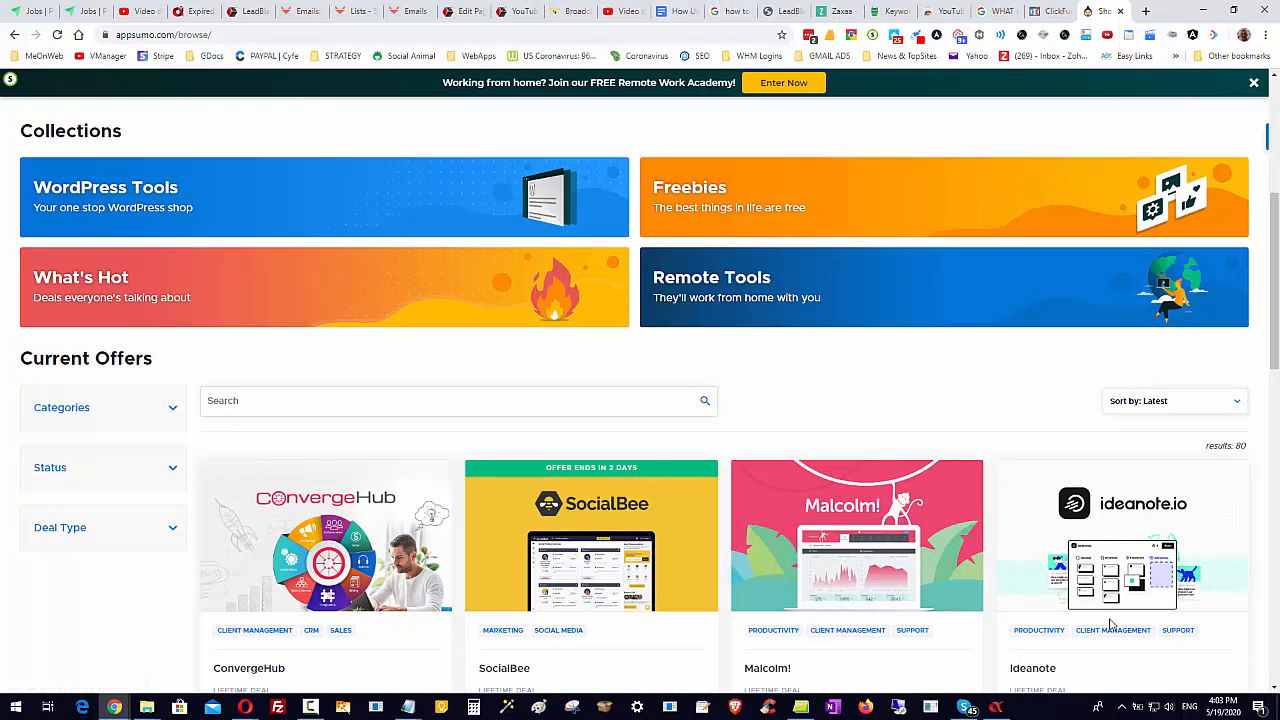
scroll(810, 579, down, 1)
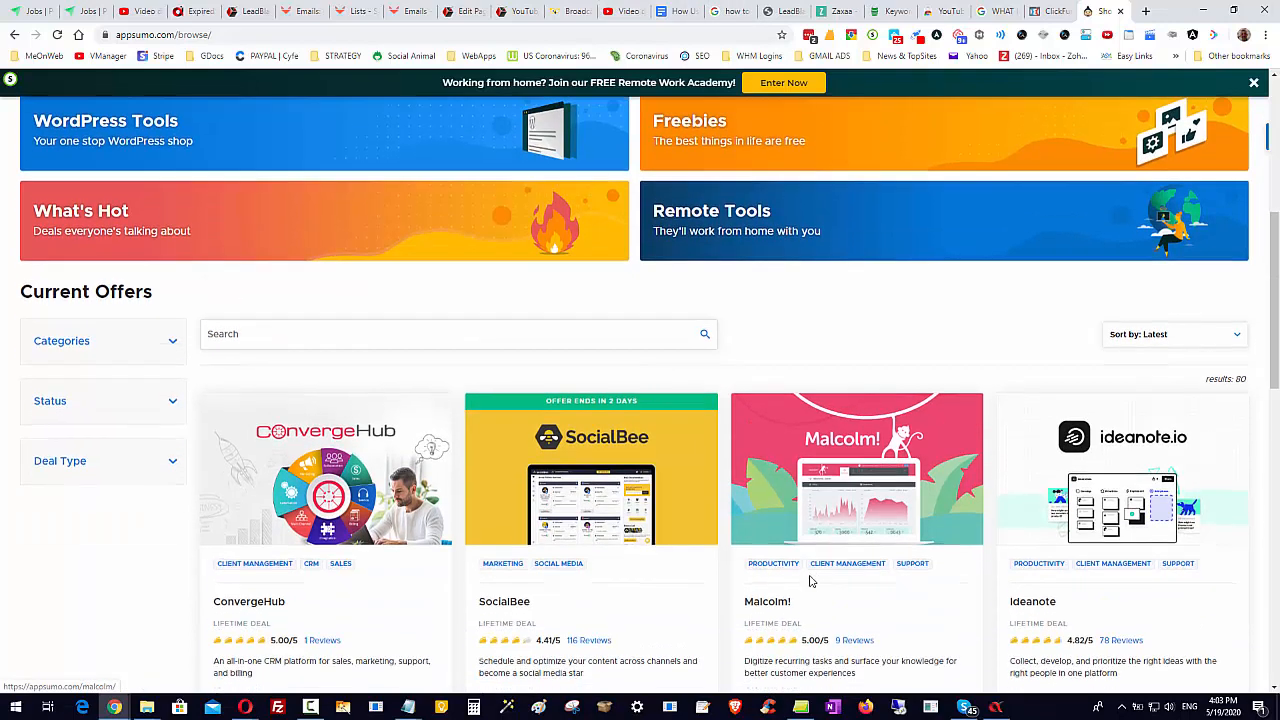
scroll(680, 600, up, 3)
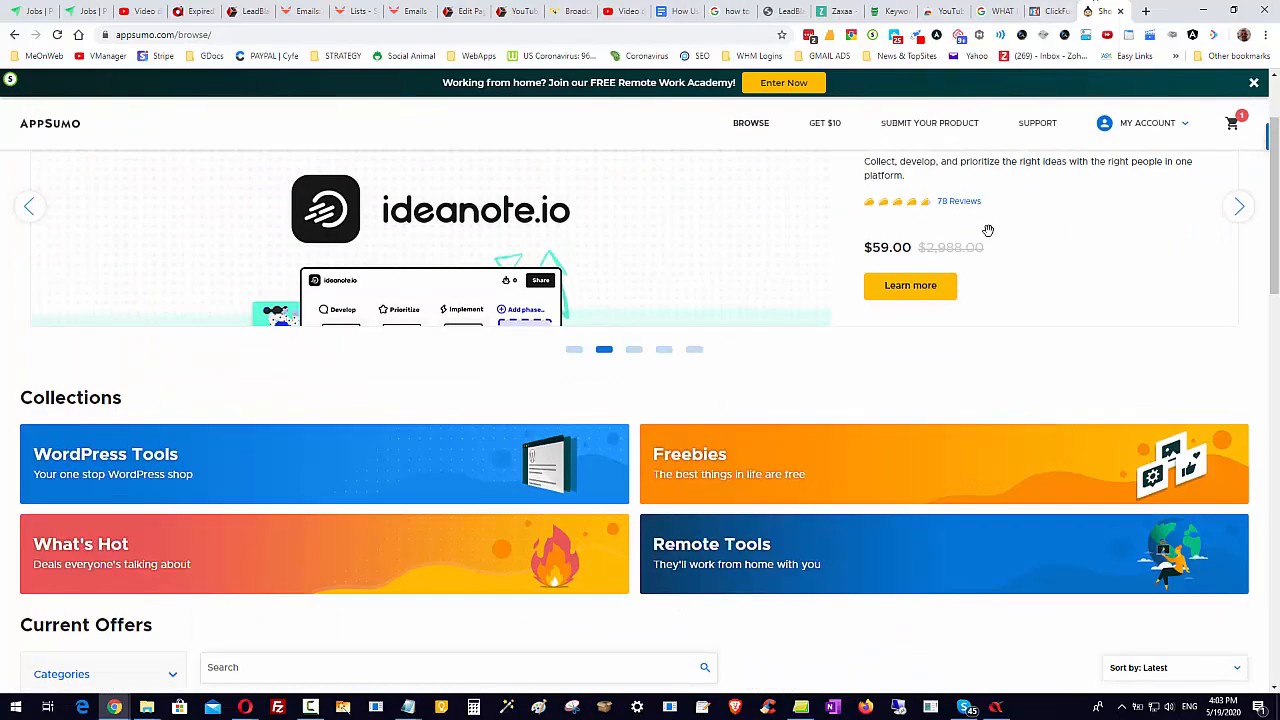
Return to LeadBlasta and paste the copied AppSumo referral link as the new item's link in the How To Pick The Best Video Topics category
click(785, 11)
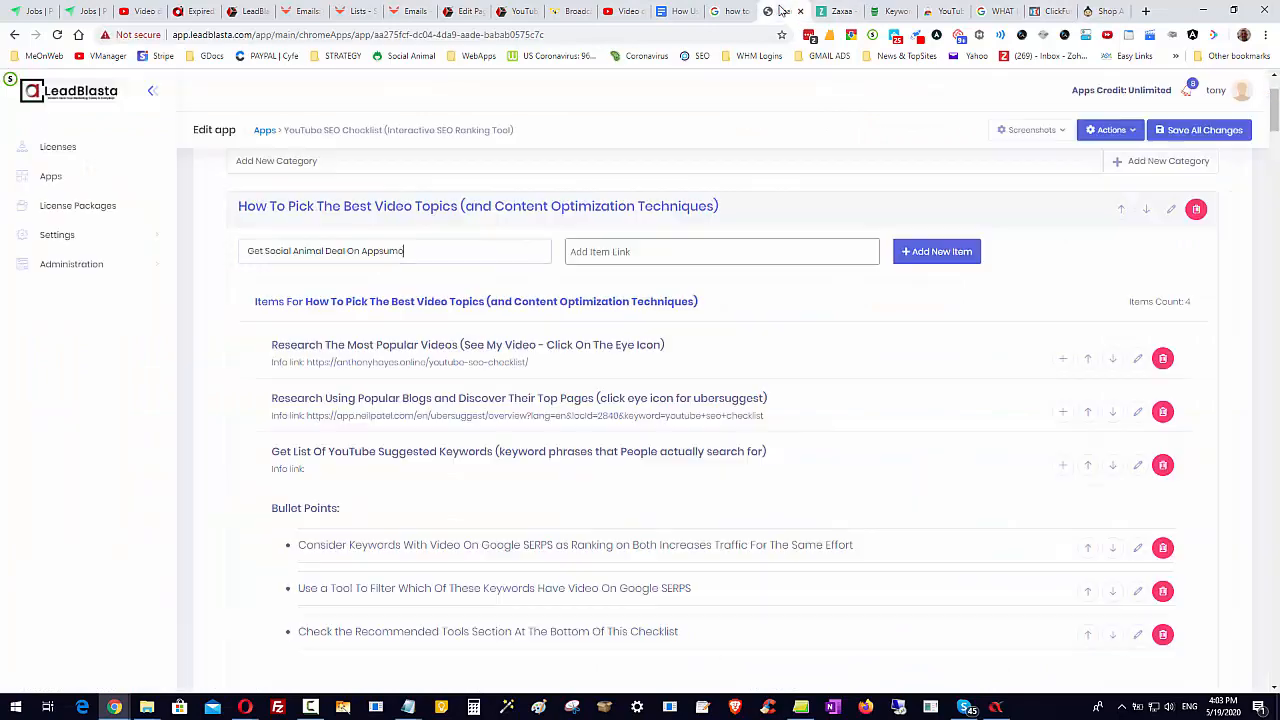
click(605, 252)
right_click(605, 258)
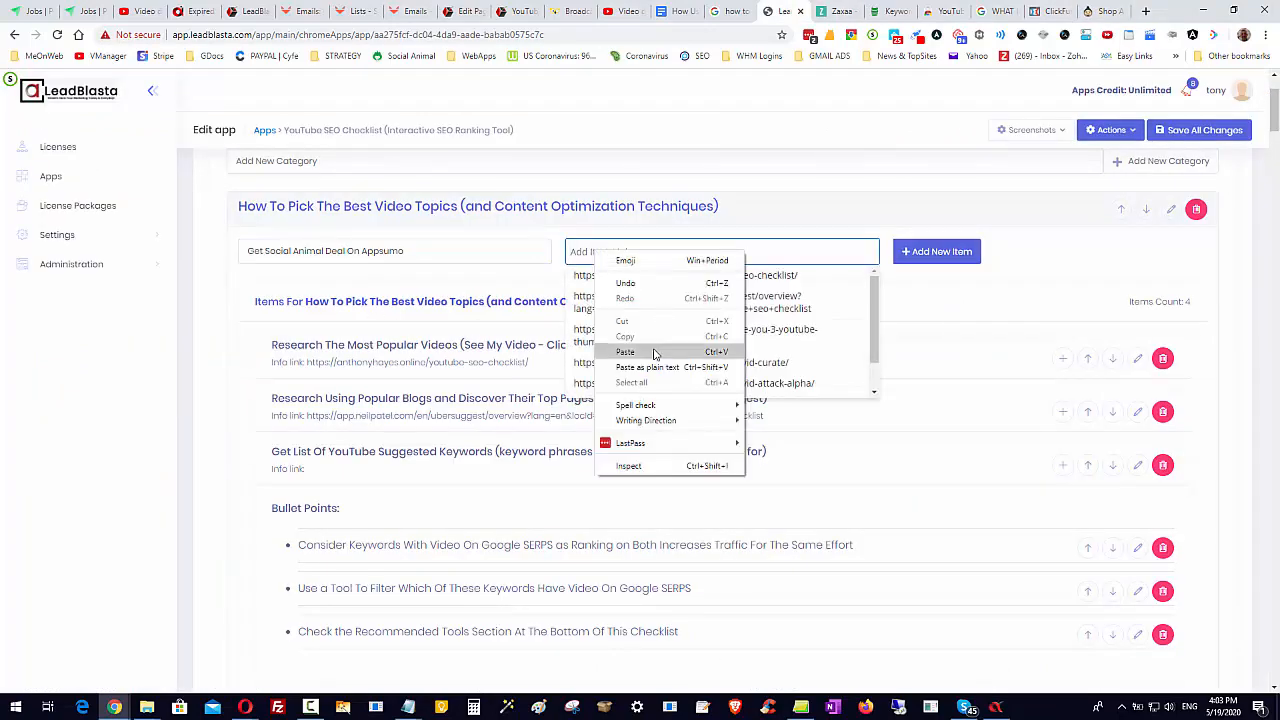
click(625, 352)
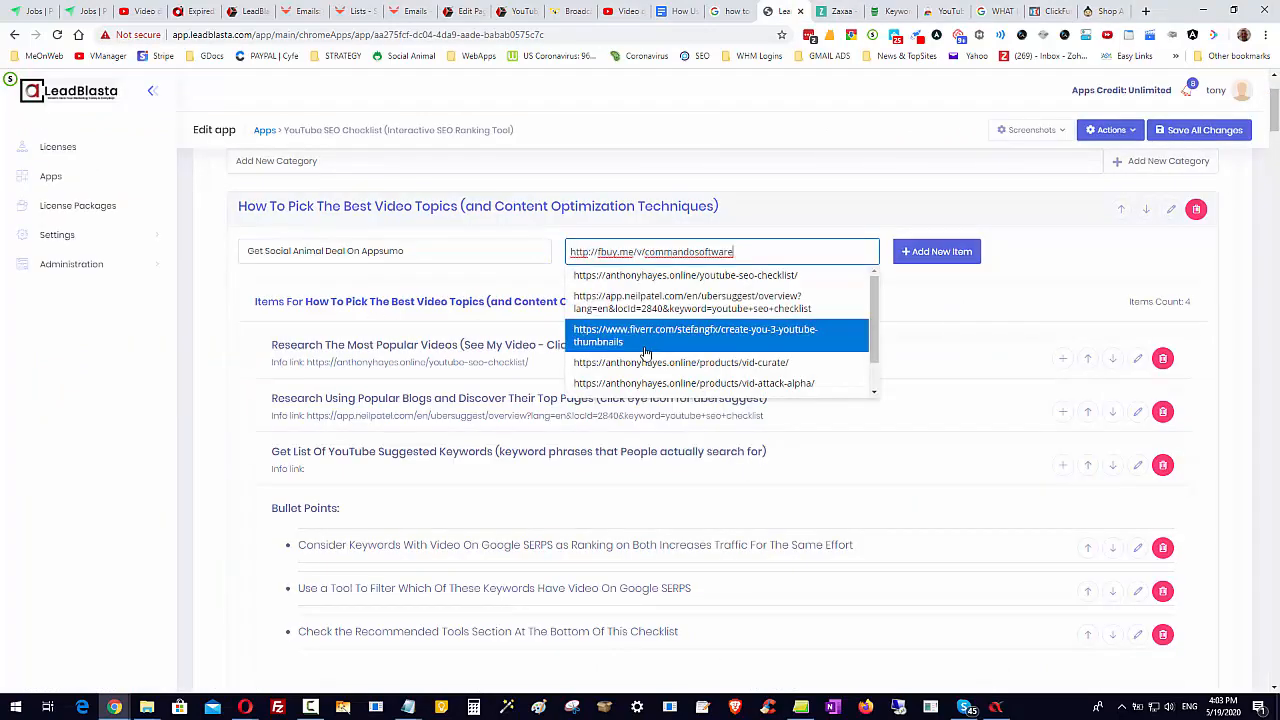
Extend the new item's name to "Get Social Animal Deal On Appsumo $49 LIMITED TIME (BuzzSumo Alternative)", correcting its spelling and spacing
click(422, 241)
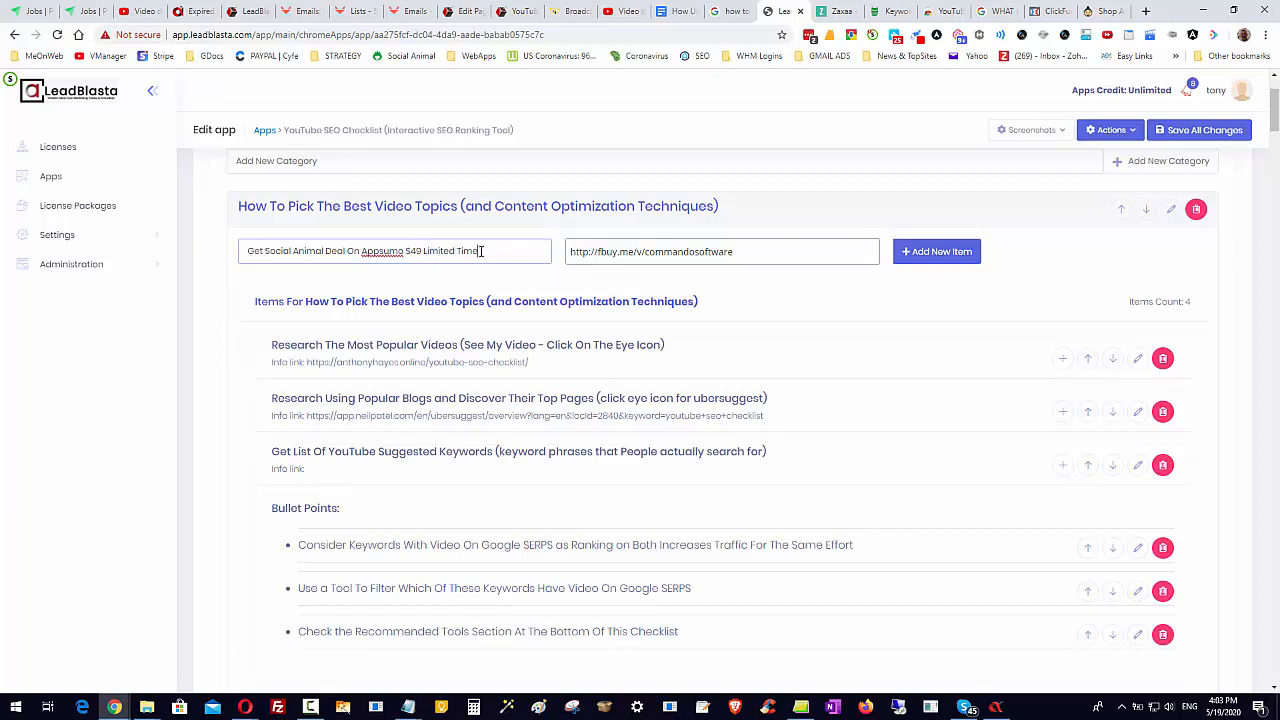
drag(479, 251, 426, 252)
text(L)
click(488, 252)
text((Buzz Sumo Altaerna)
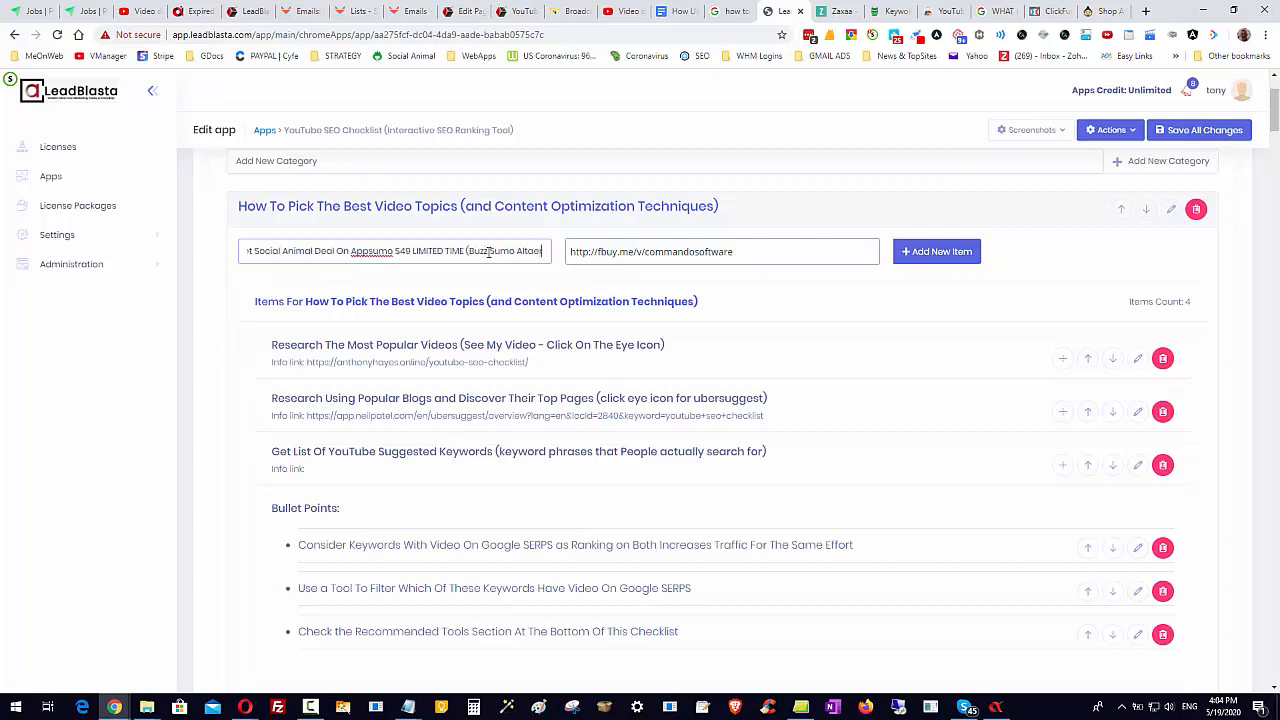
text(tive))
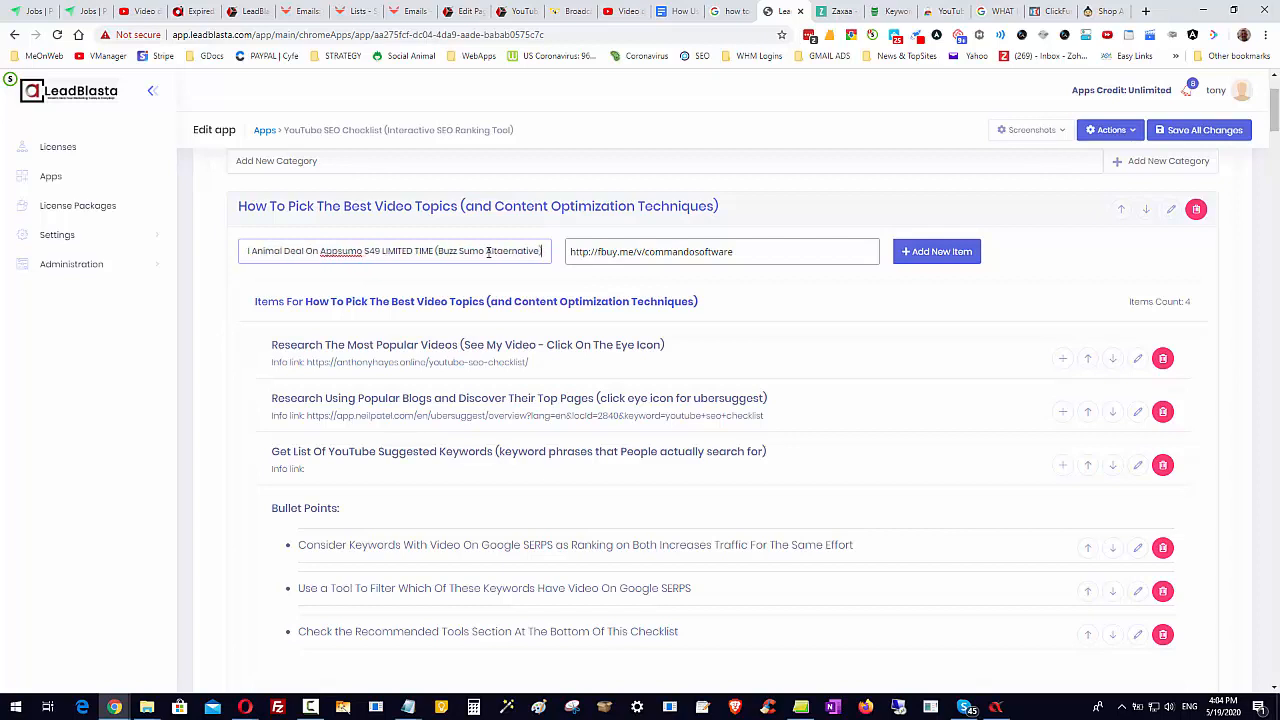
click(461, 250)
key(BackSpace)
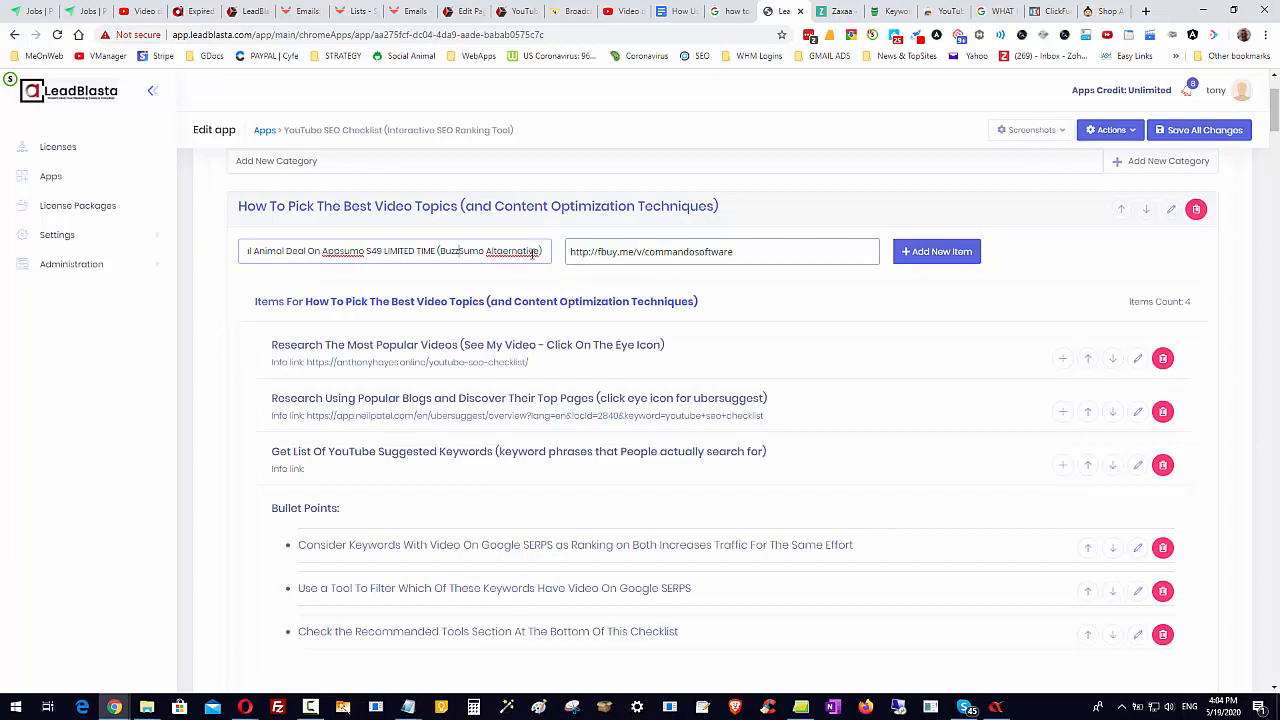
right_click(532, 251)
click(546, 266)
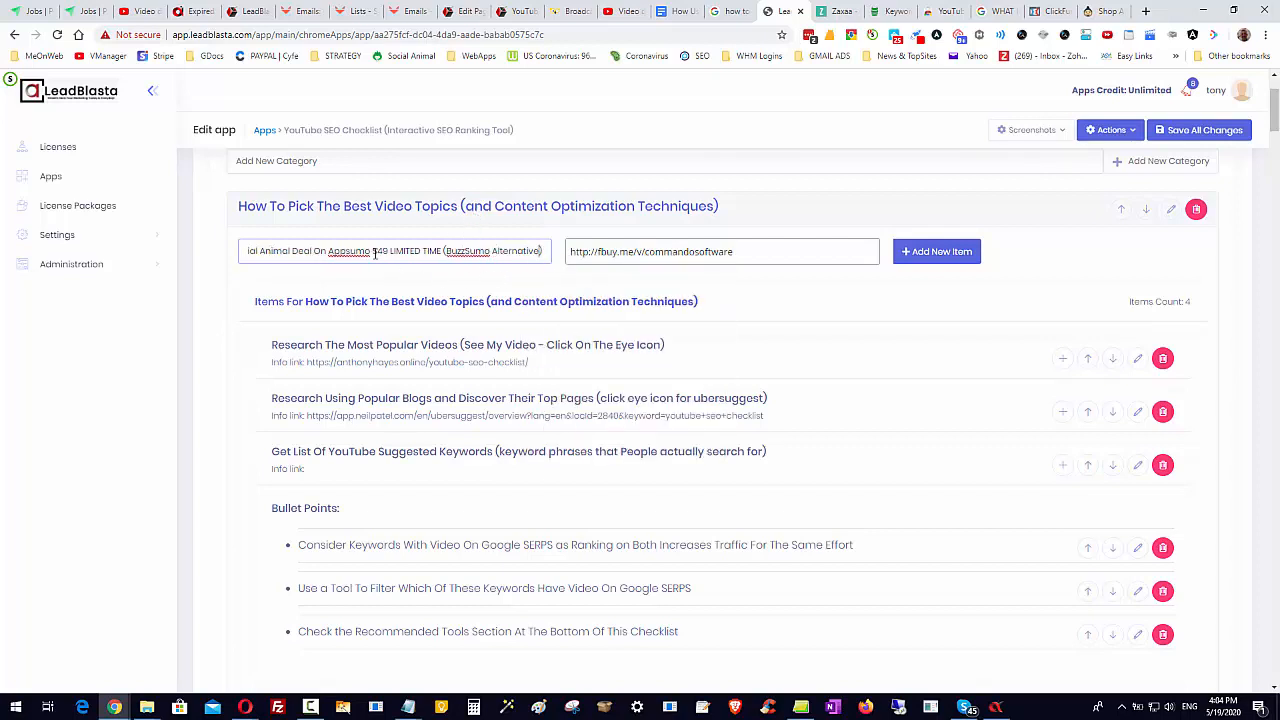
Check the full item name, add the item to the How To Pick The Best Video Topics category and locate it in the list
drag(363, 251, 240, 252)
click(308, 252)
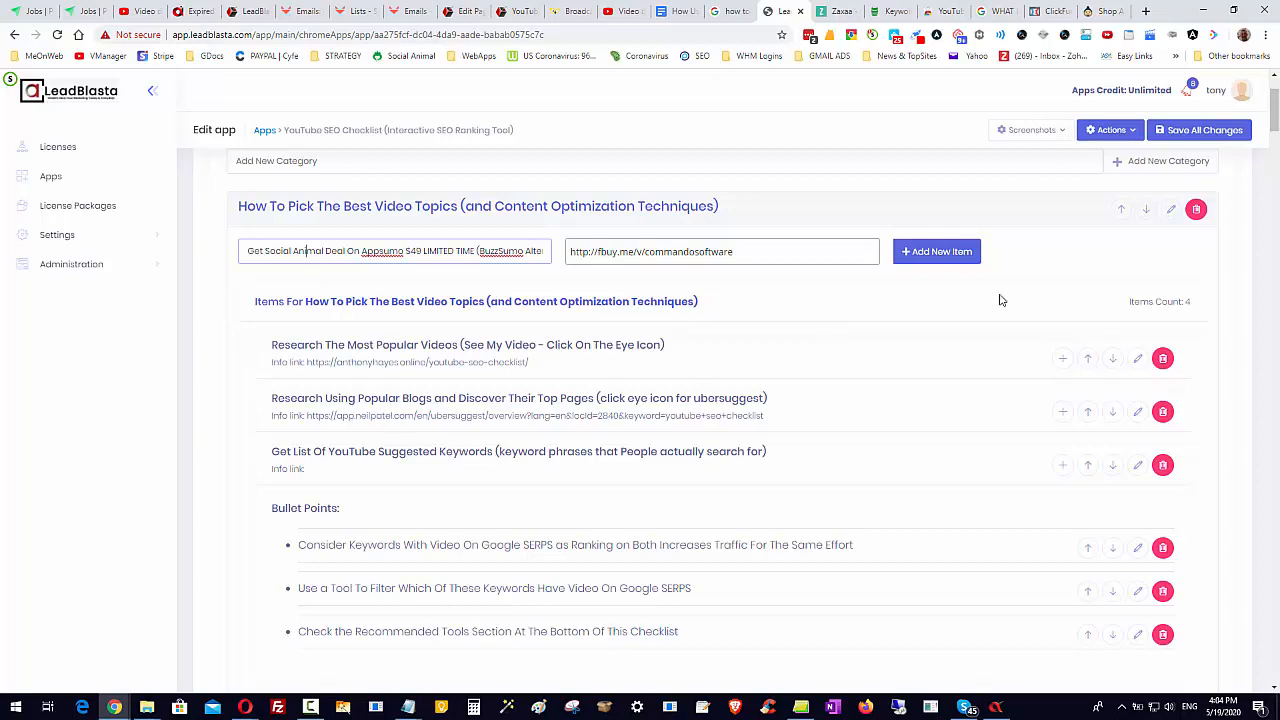
scroll(1062, 410, down, 1)
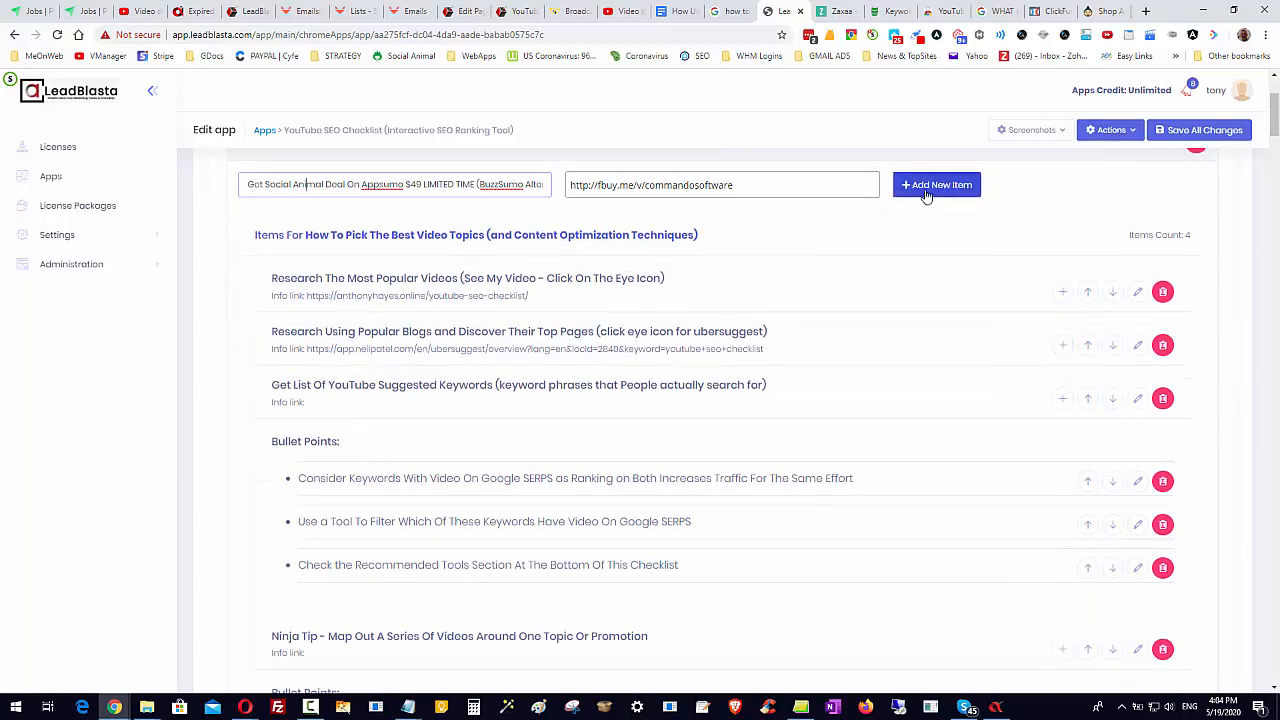
click(926, 190)
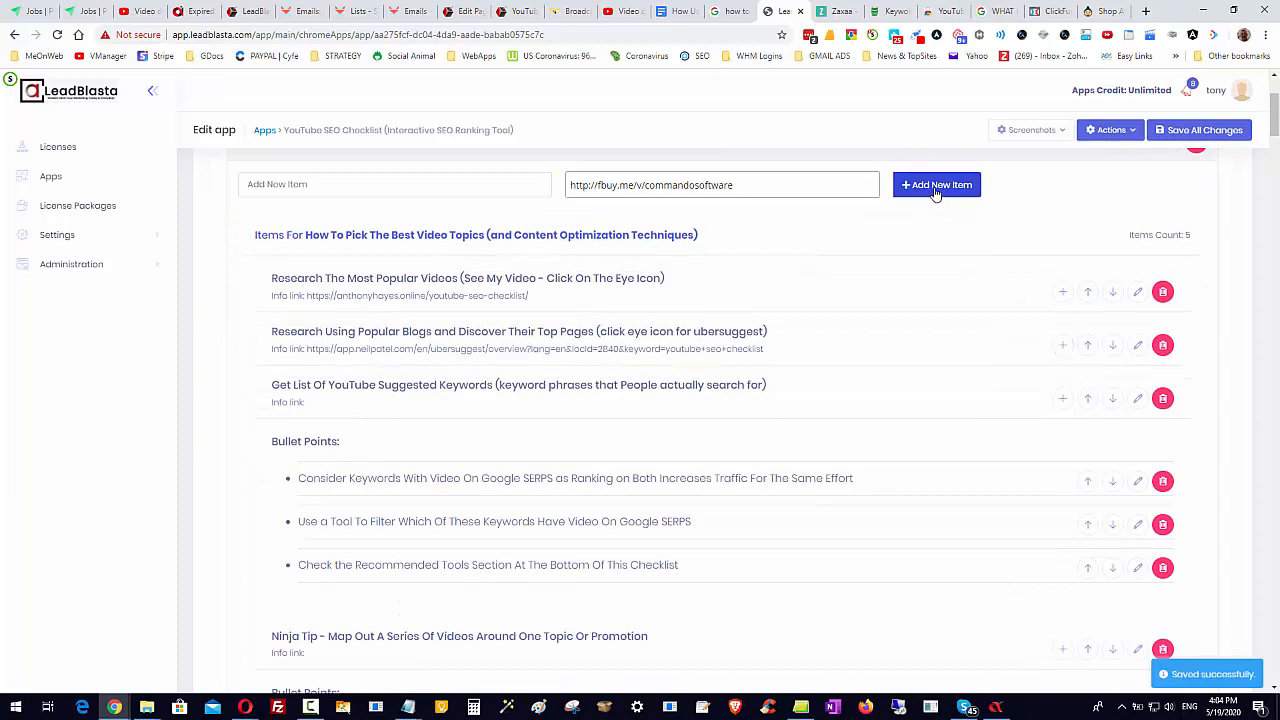
scroll(979, 281, down, 6)
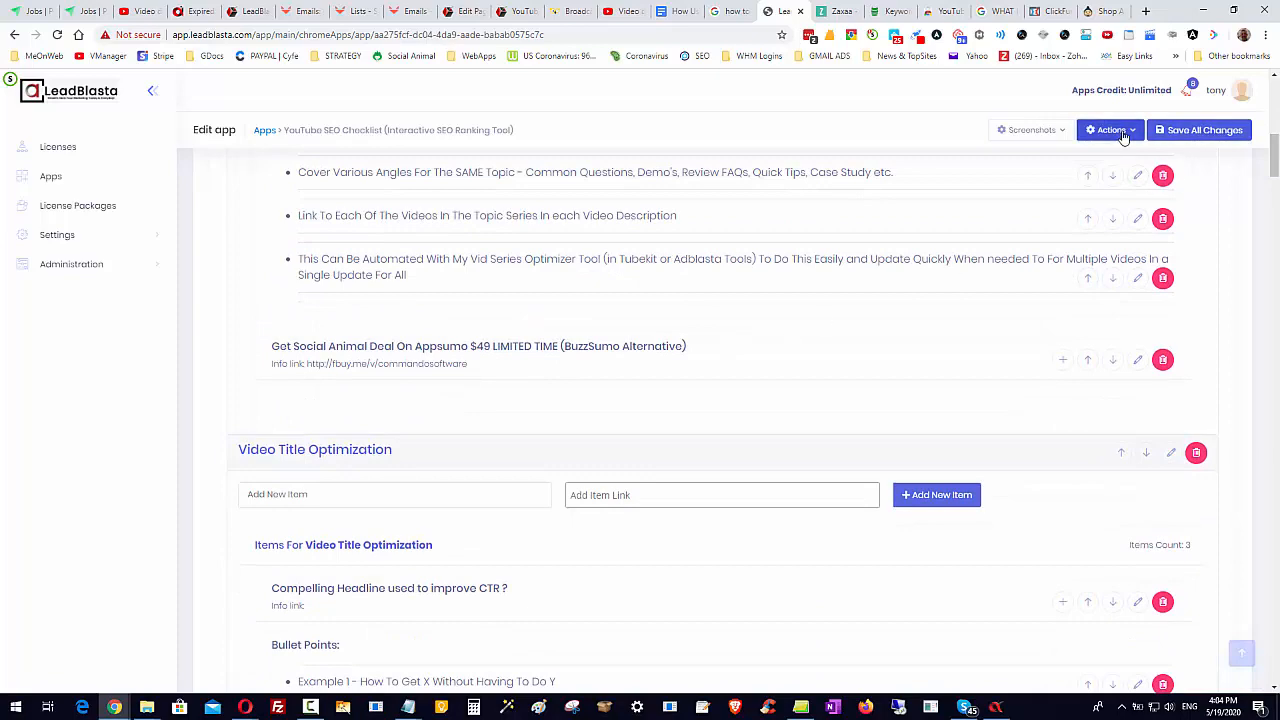
Save the checklist categories and publish the API update for the YouTube SEO Checklist app
scroll(1207, 241, up, 10)
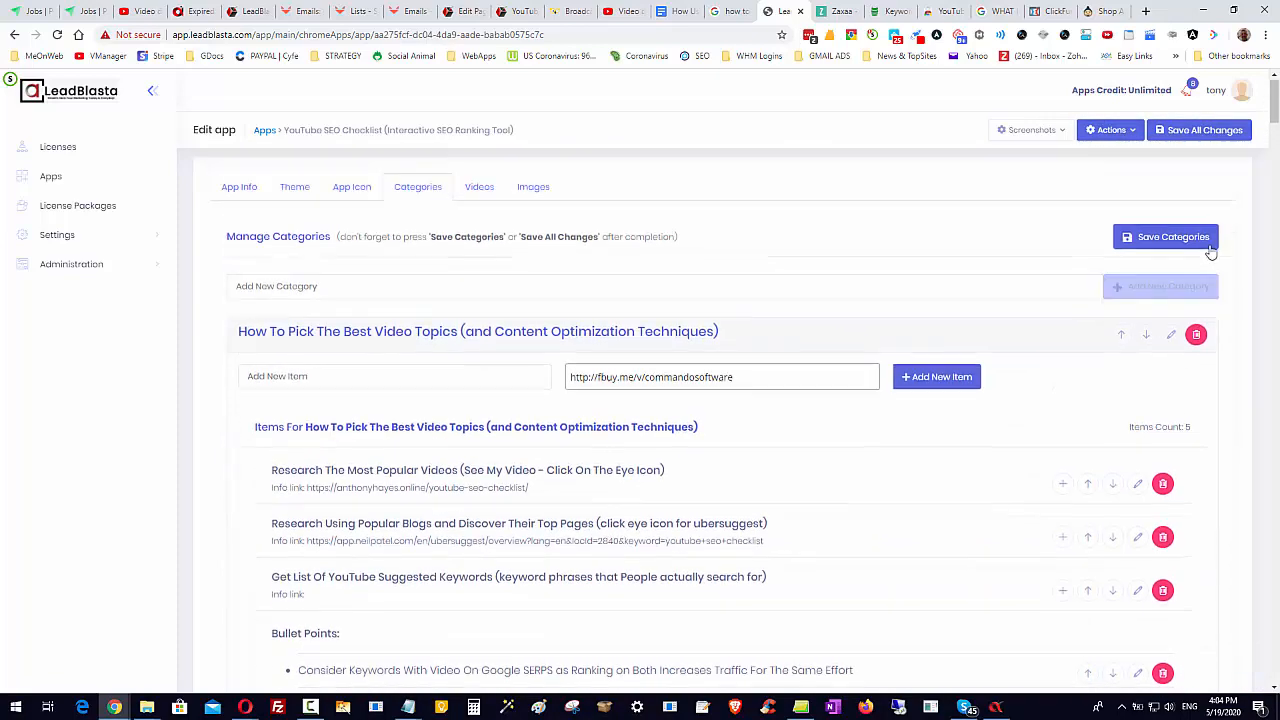
click(1172, 248)
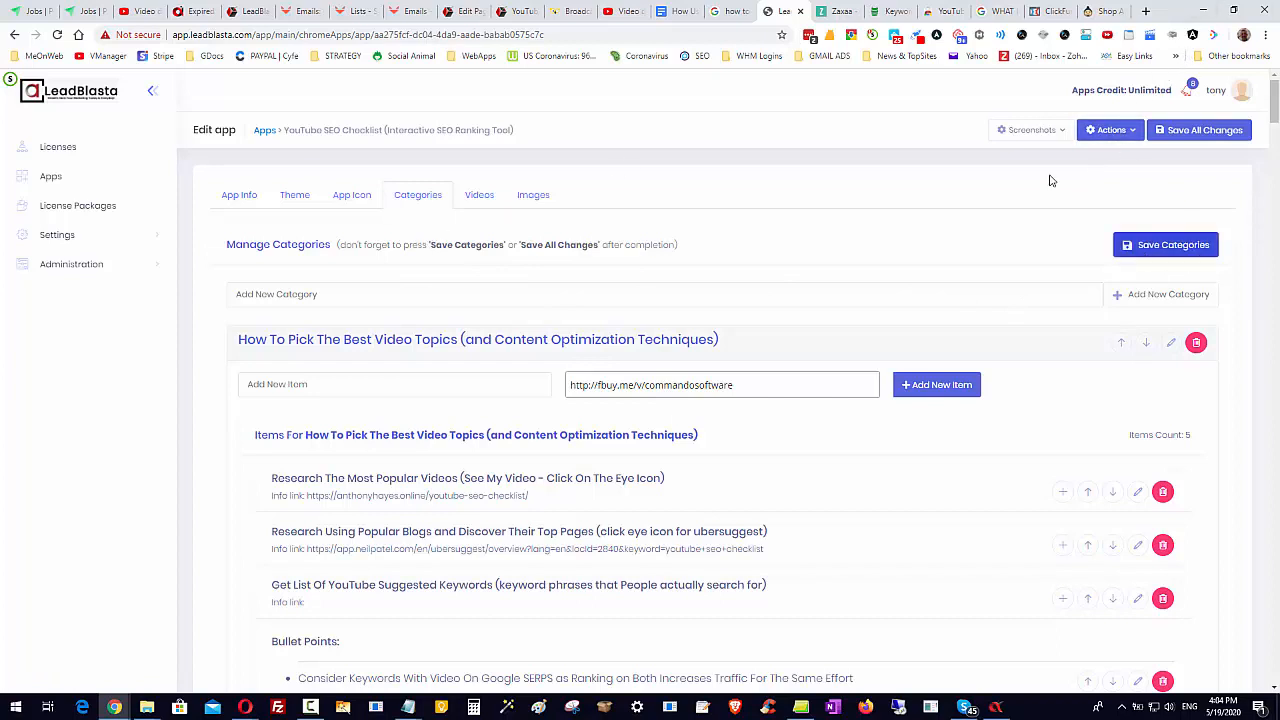
click(1111, 133)
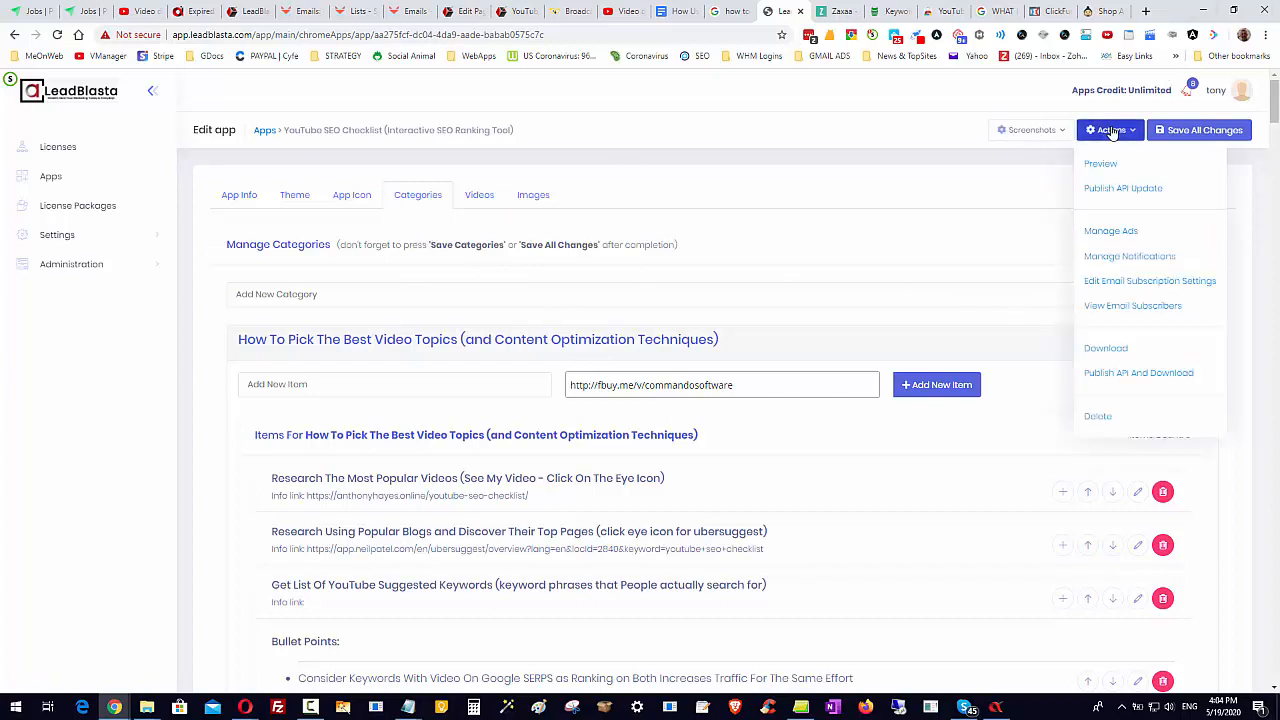
click(1104, 190)
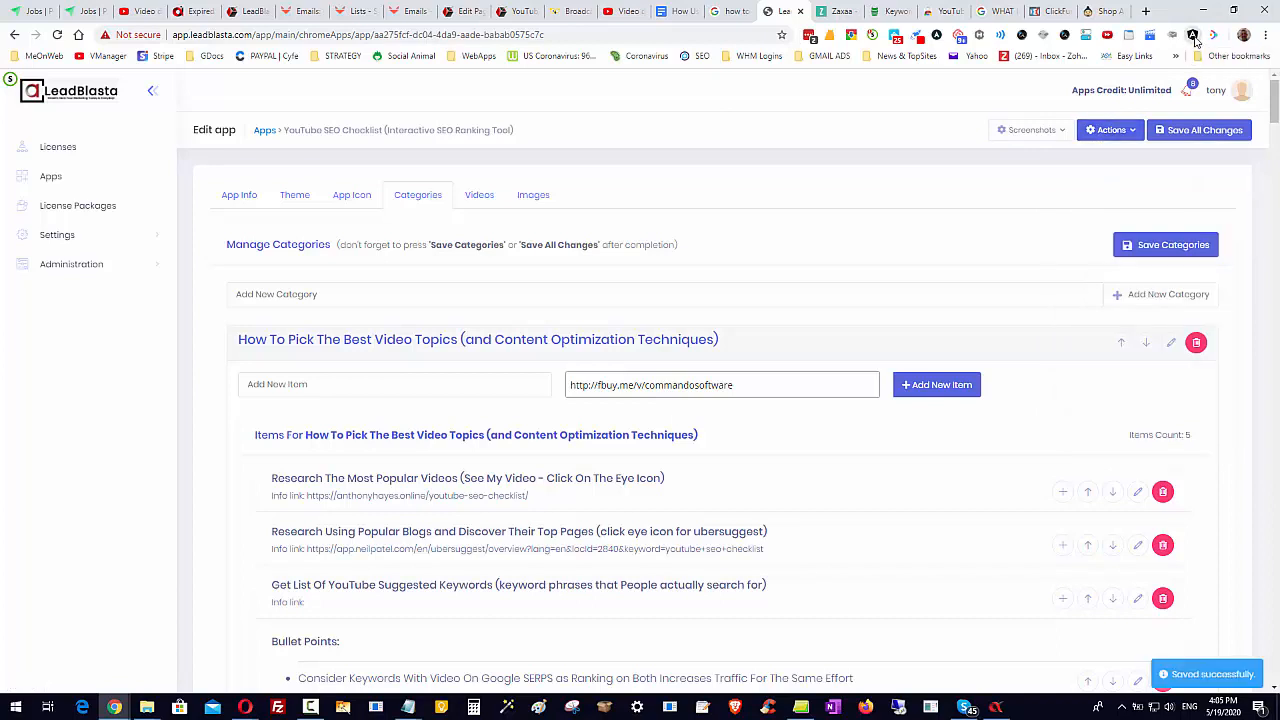
Open the YouTube SEO Checklist extension and check for the Social Animal item in its How To Pick The Best Video Topics category
click(1193, 37)
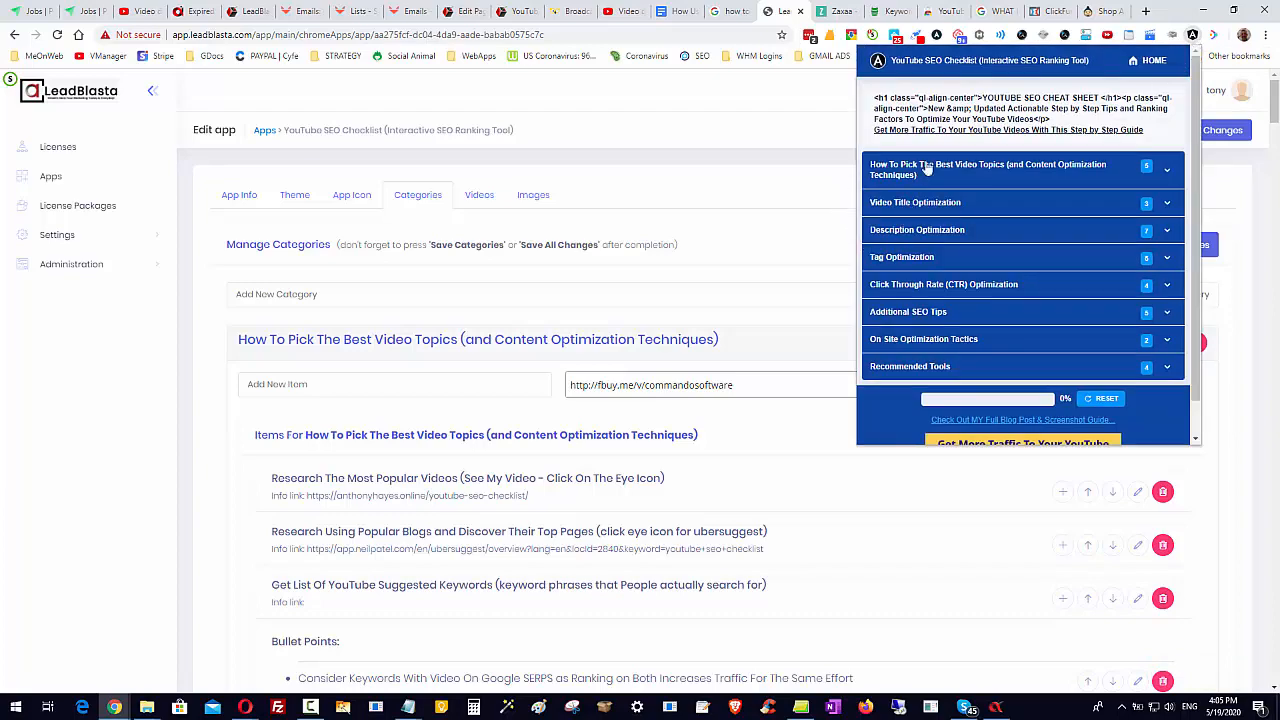
click(1167, 171)
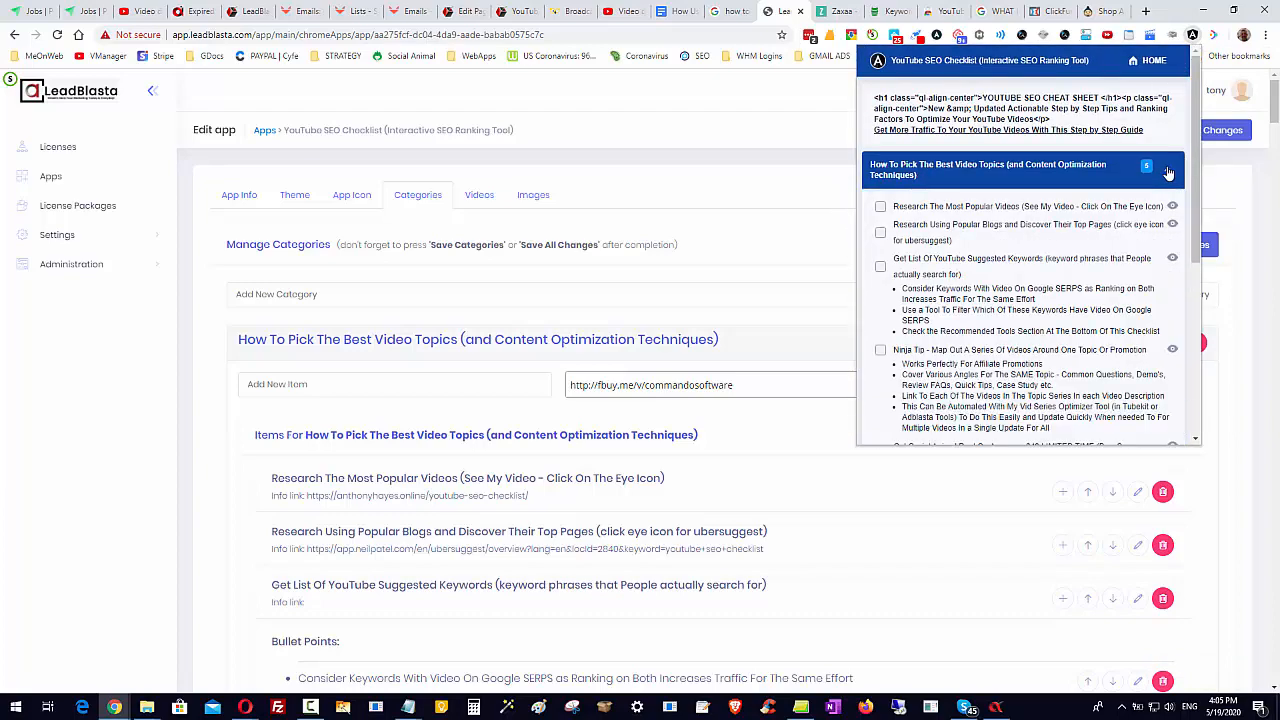
scroll(1117, 211, down, 5)
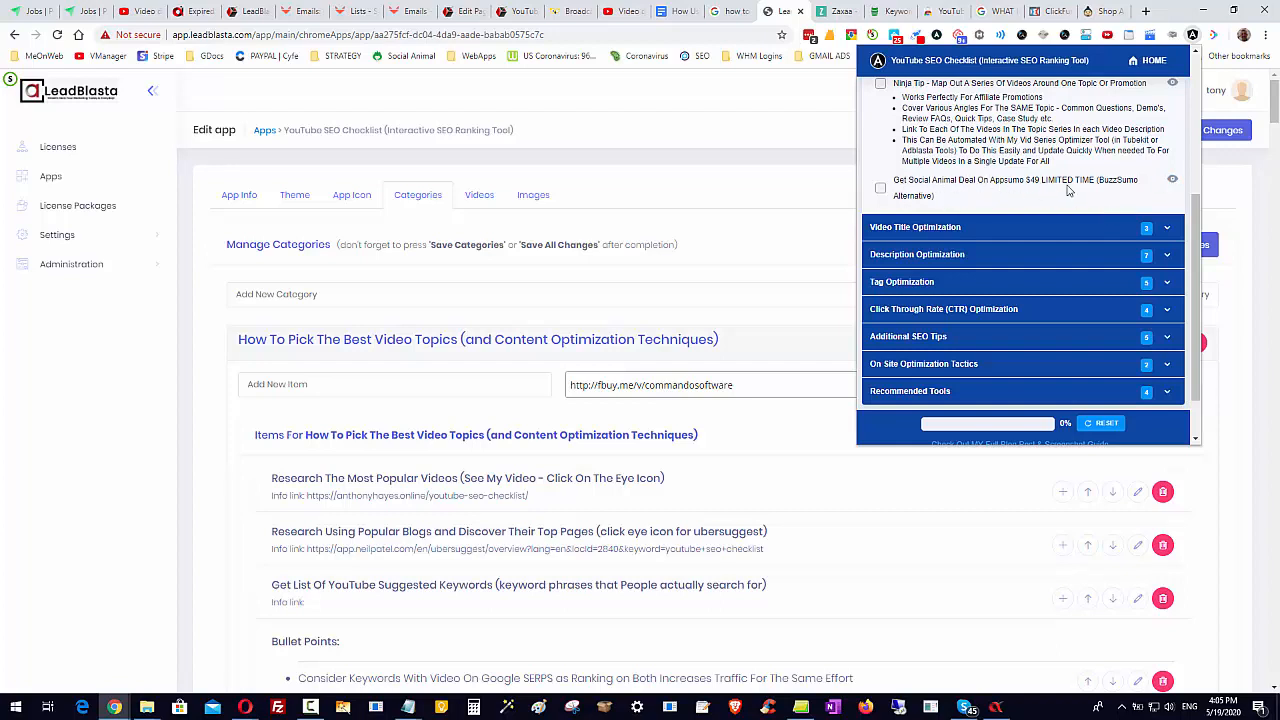
Locate the Social Animal item in the category list and check its entry and eye link in the YouTube SEO Checklist extension
click(663, 282)
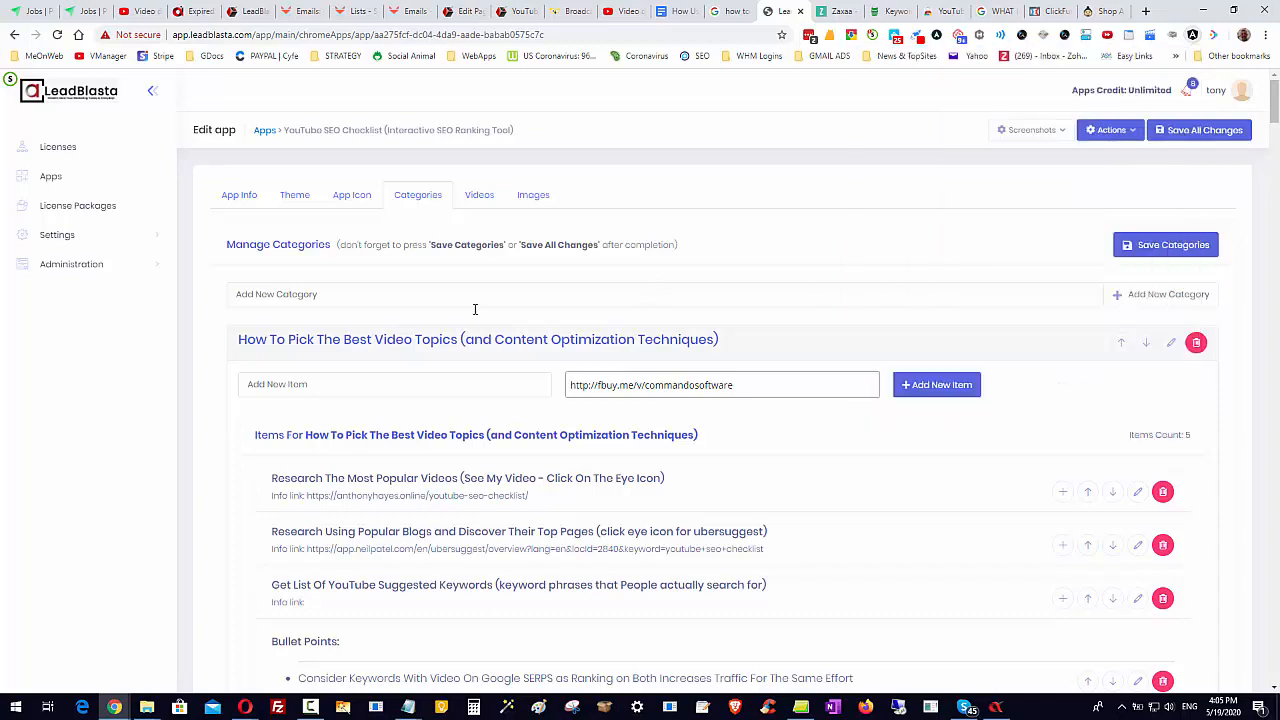
scroll(598, 505, down, 7)
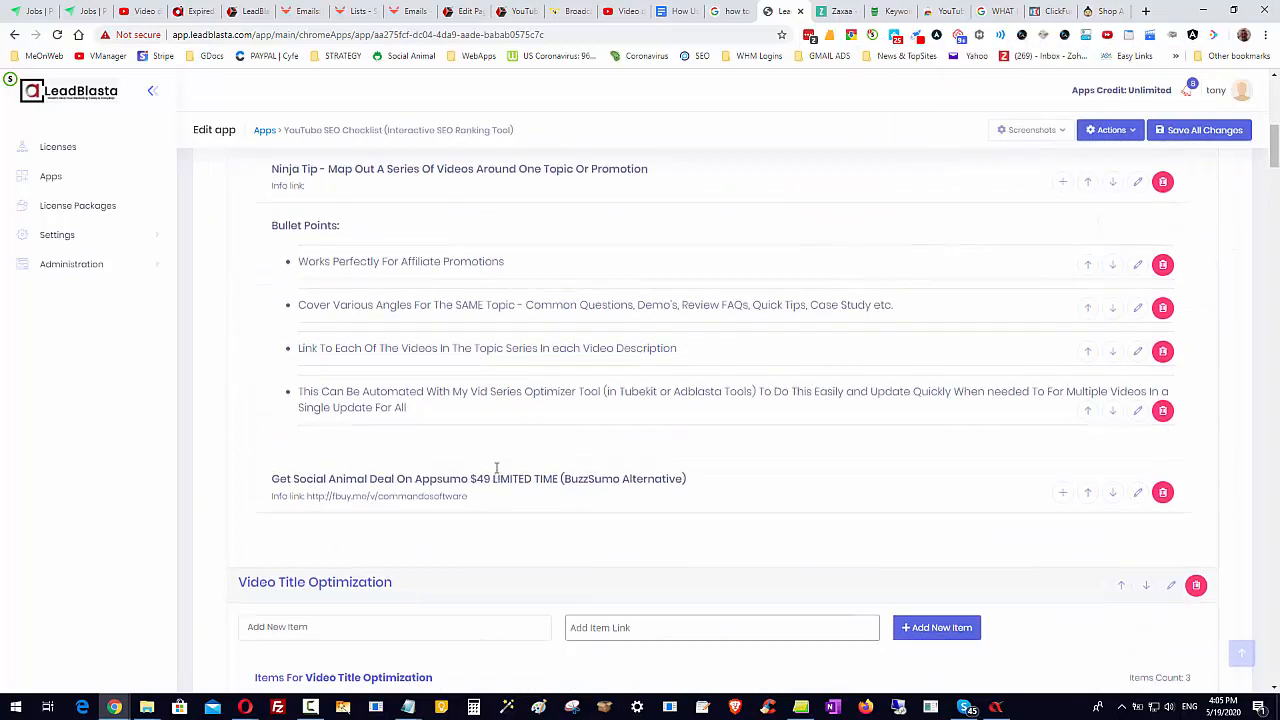
scroll(306, 390, down, 1)
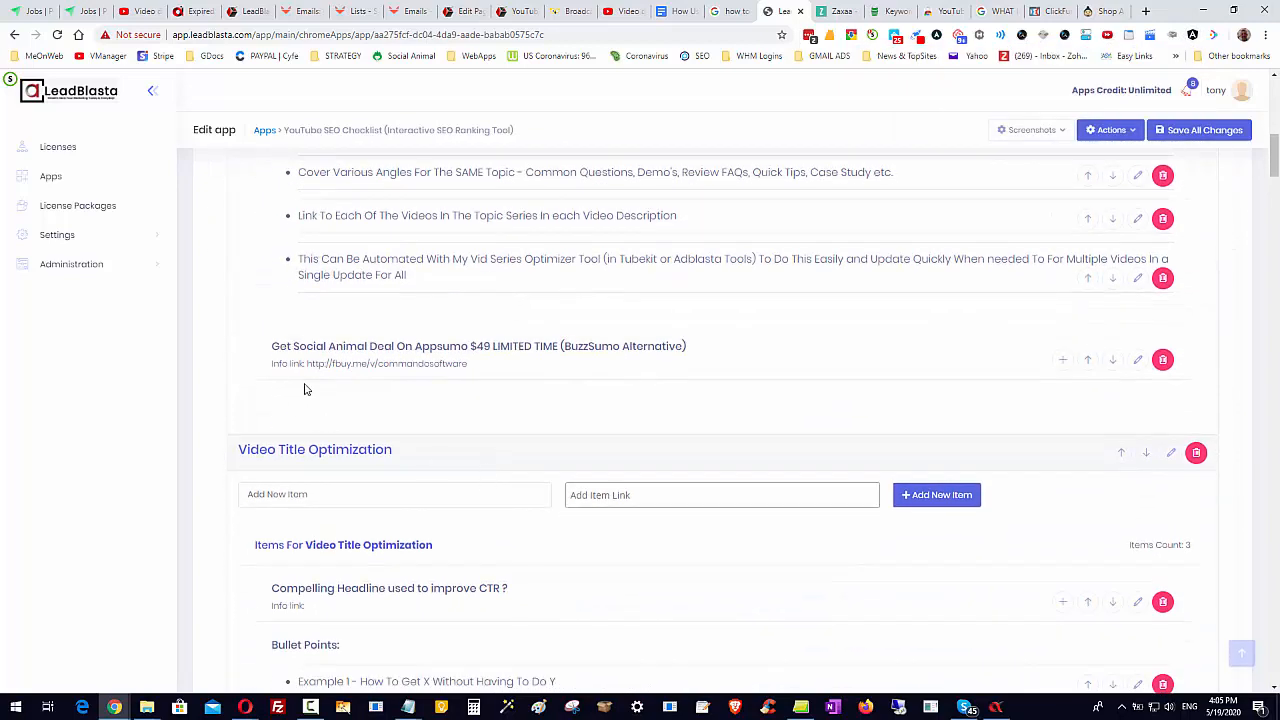
click(1192, 36)
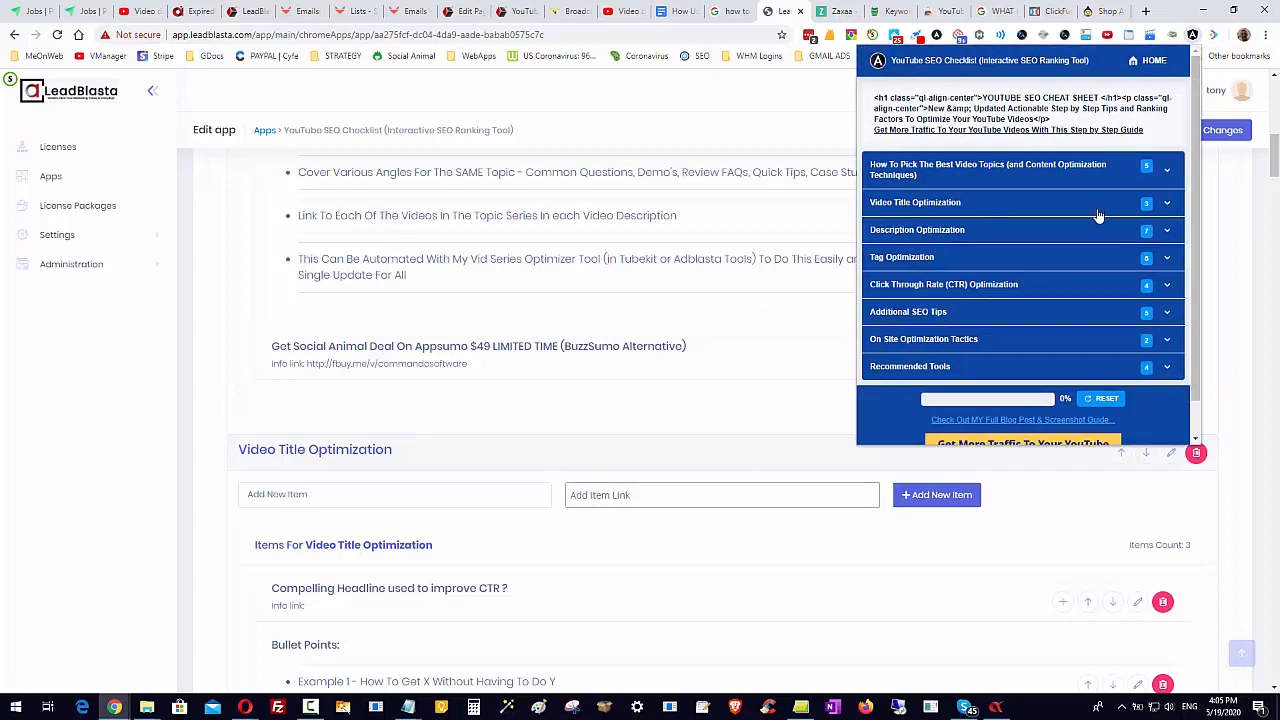
click(1165, 176)
scroll(1150, 224, down, 3)
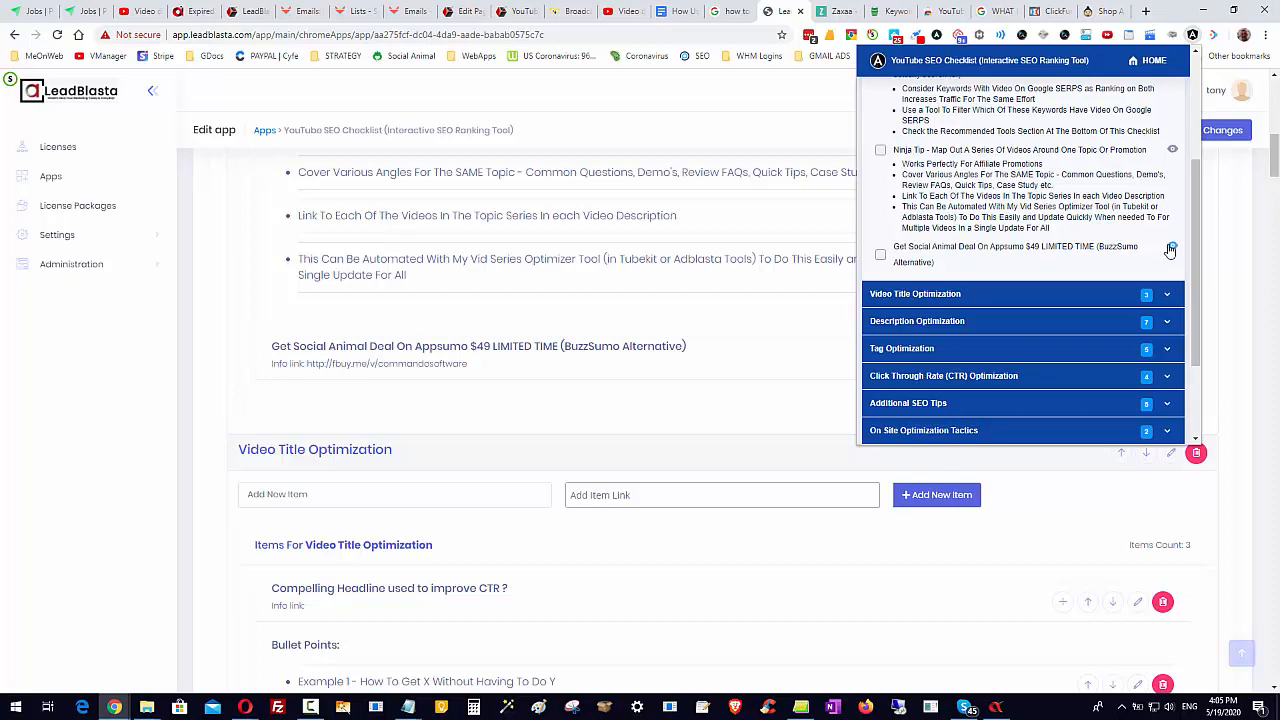
click(1238, 261)
Extend the Social Animal item's bracketed text to "(BuzzSumo Alternative - Click On Eye icon To The Right!)" and save the item
scroll(349, 455, down, 5)
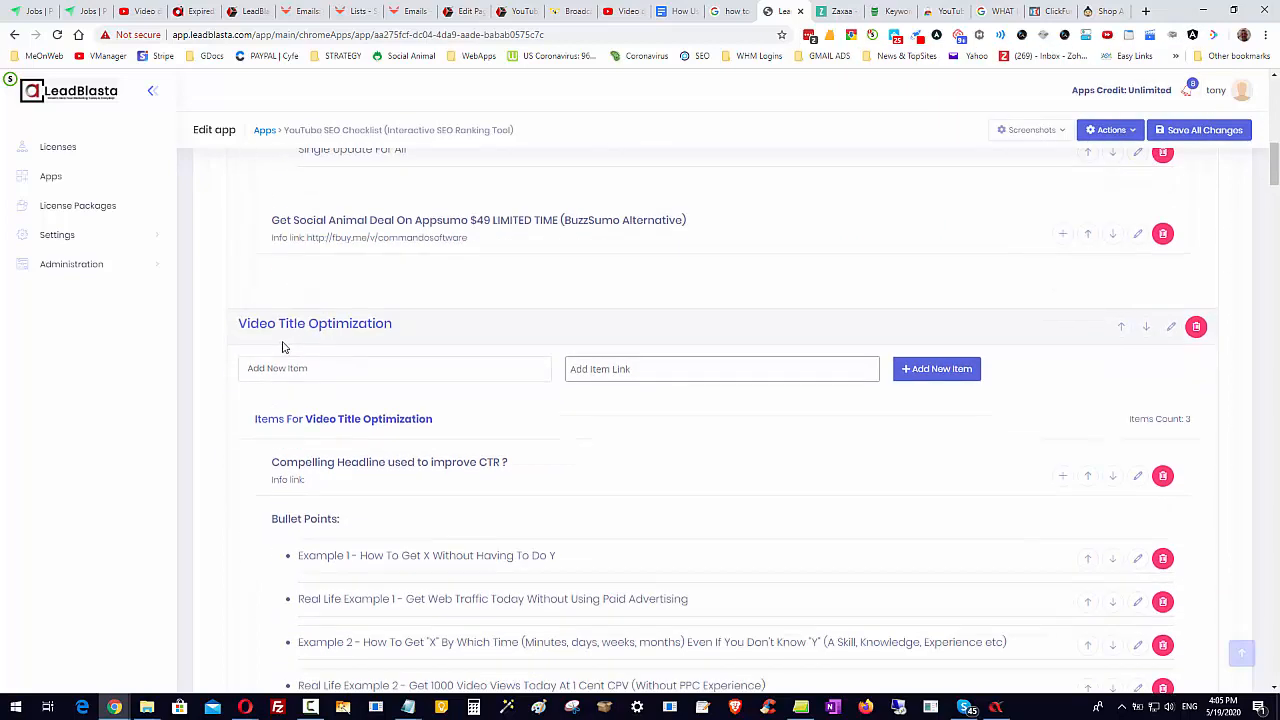
scroll(550, 495, down, 3)
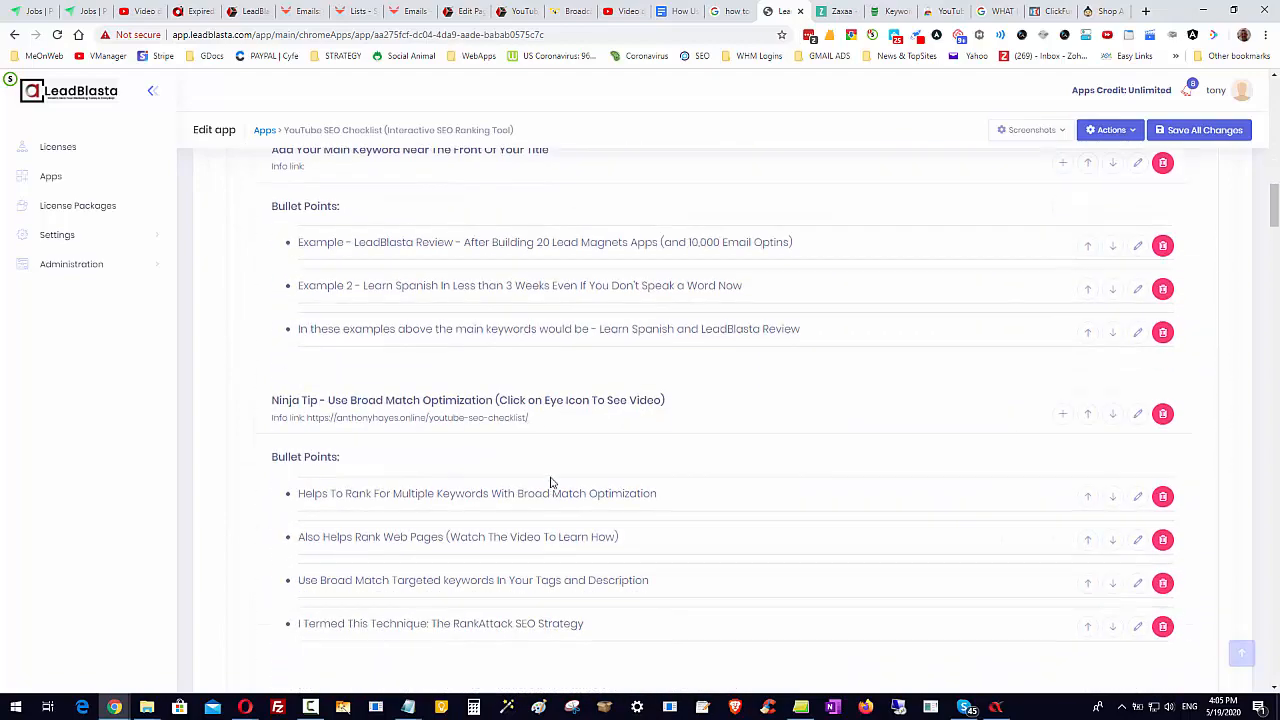
scroll(531, 471, up, 15)
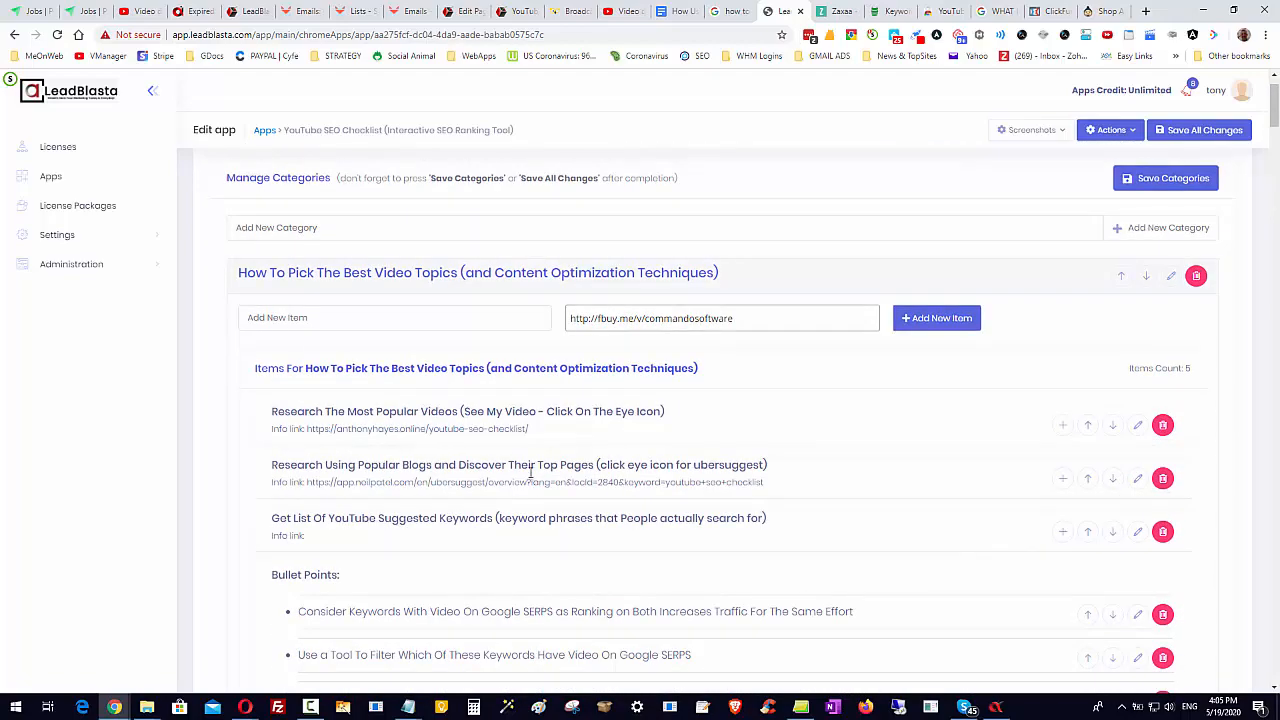
scroll(530, 478, down, 10)
scroll(528, 478, down, 1)
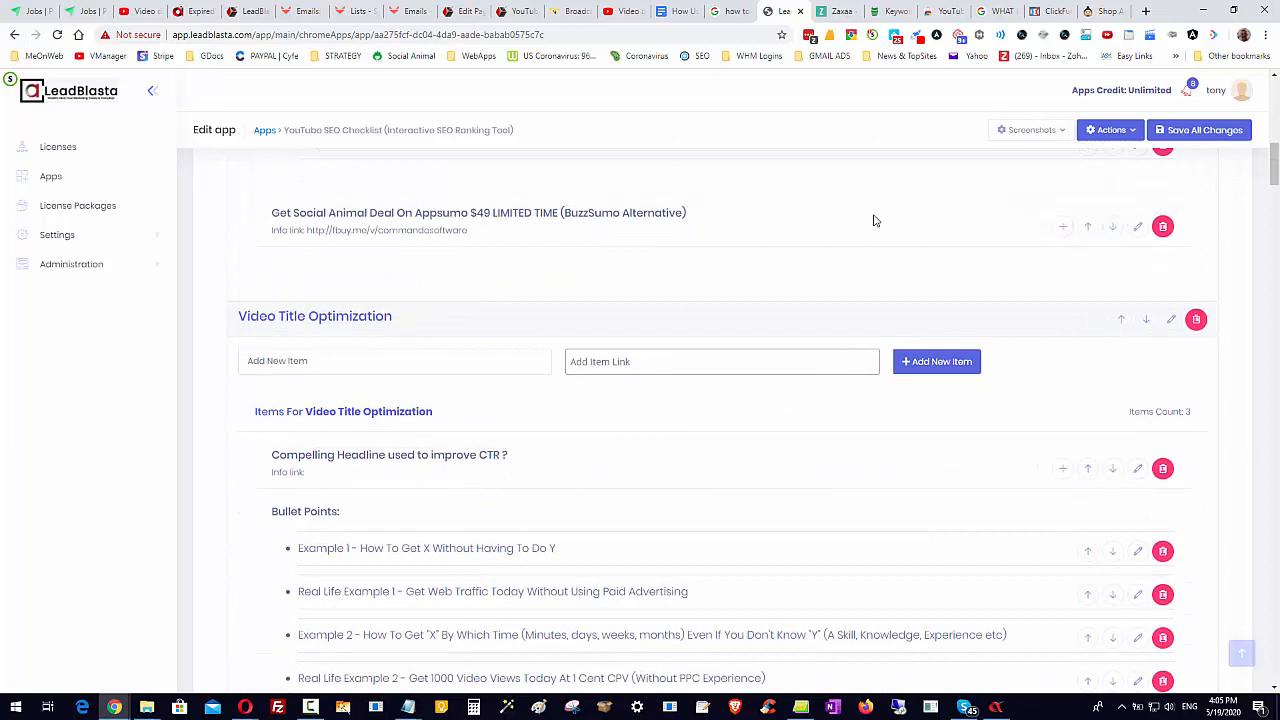
click(1137, 227)
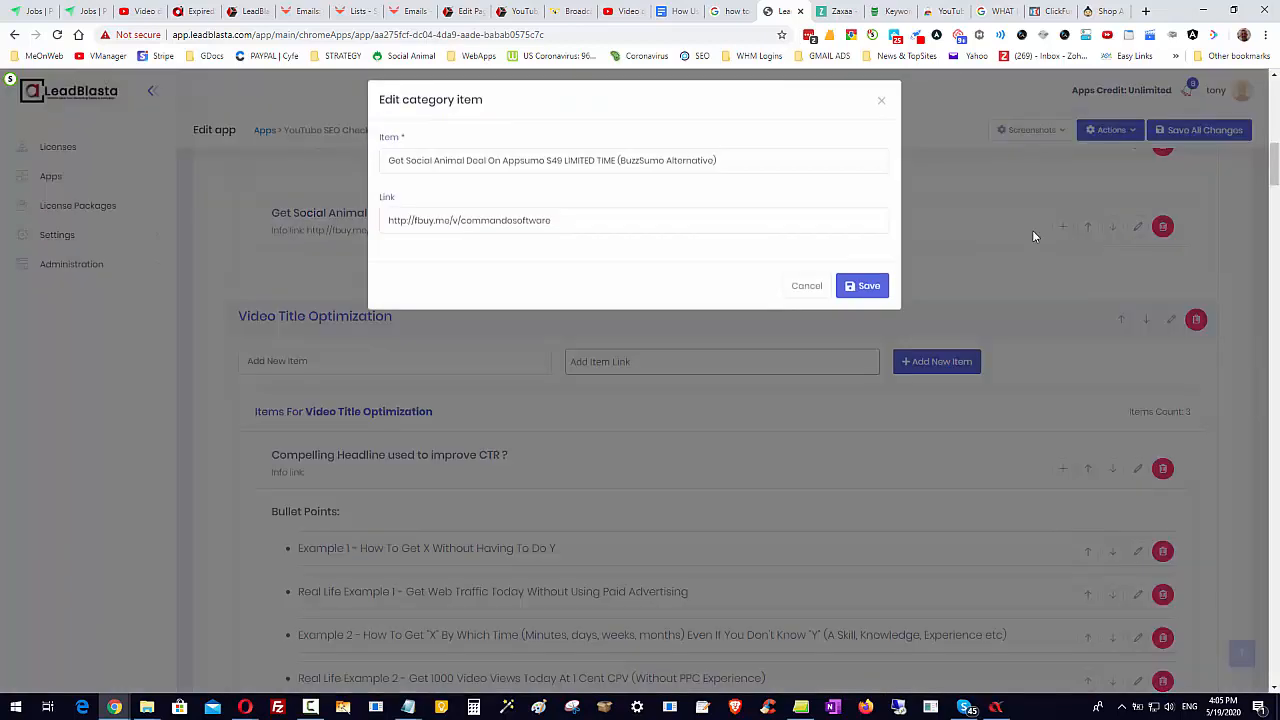
click(714, 164)
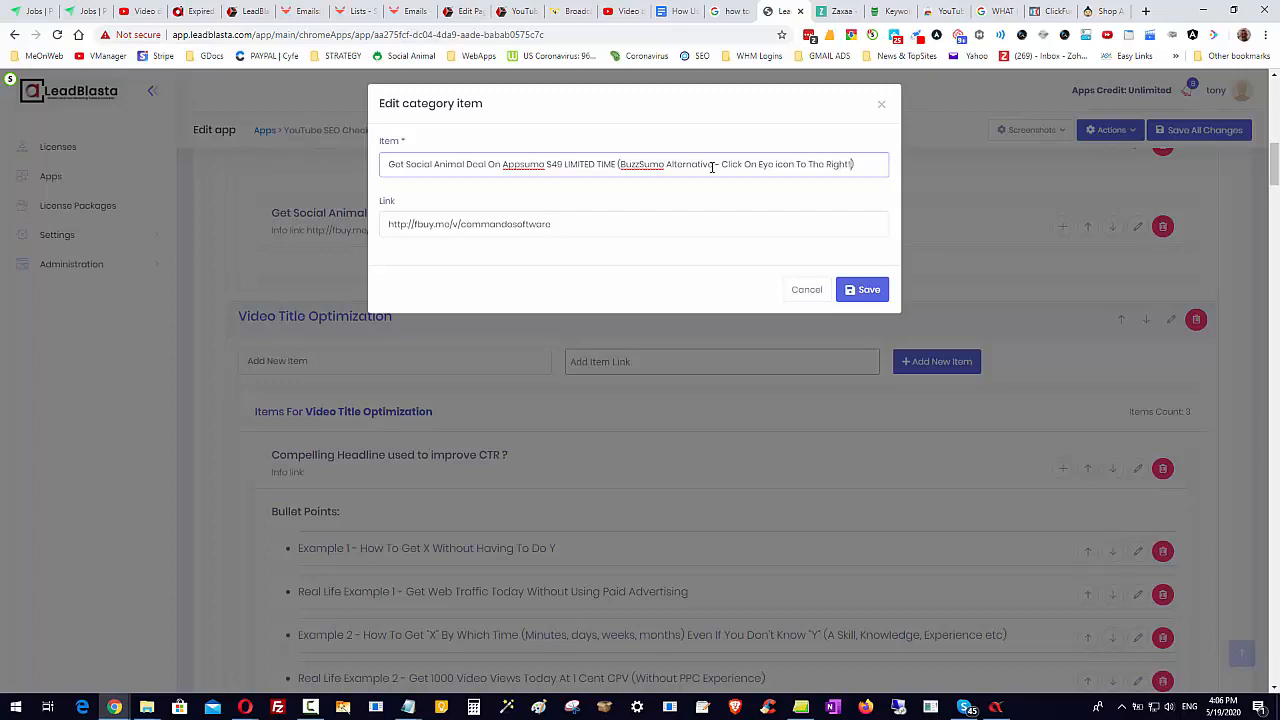
click(866, 290)
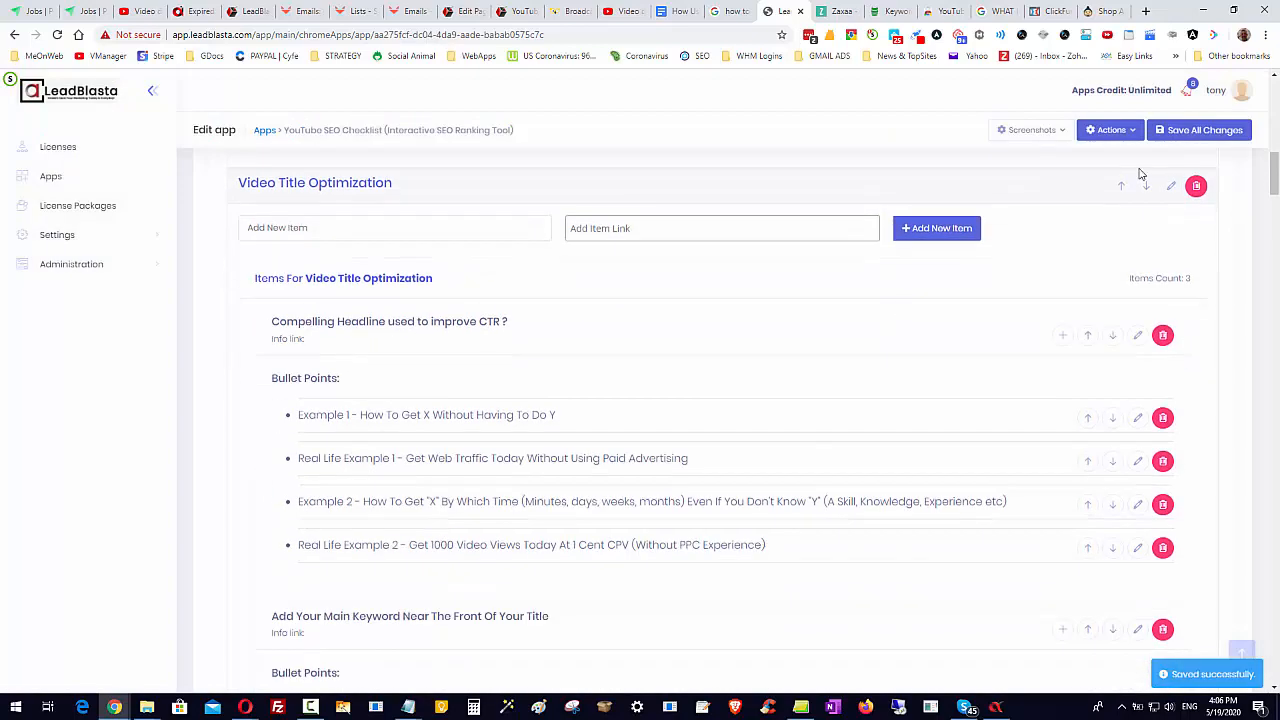
Save the checklist categories and publish the API update with the reworded Social Animal item
scroll(1229, 249, up, 15)
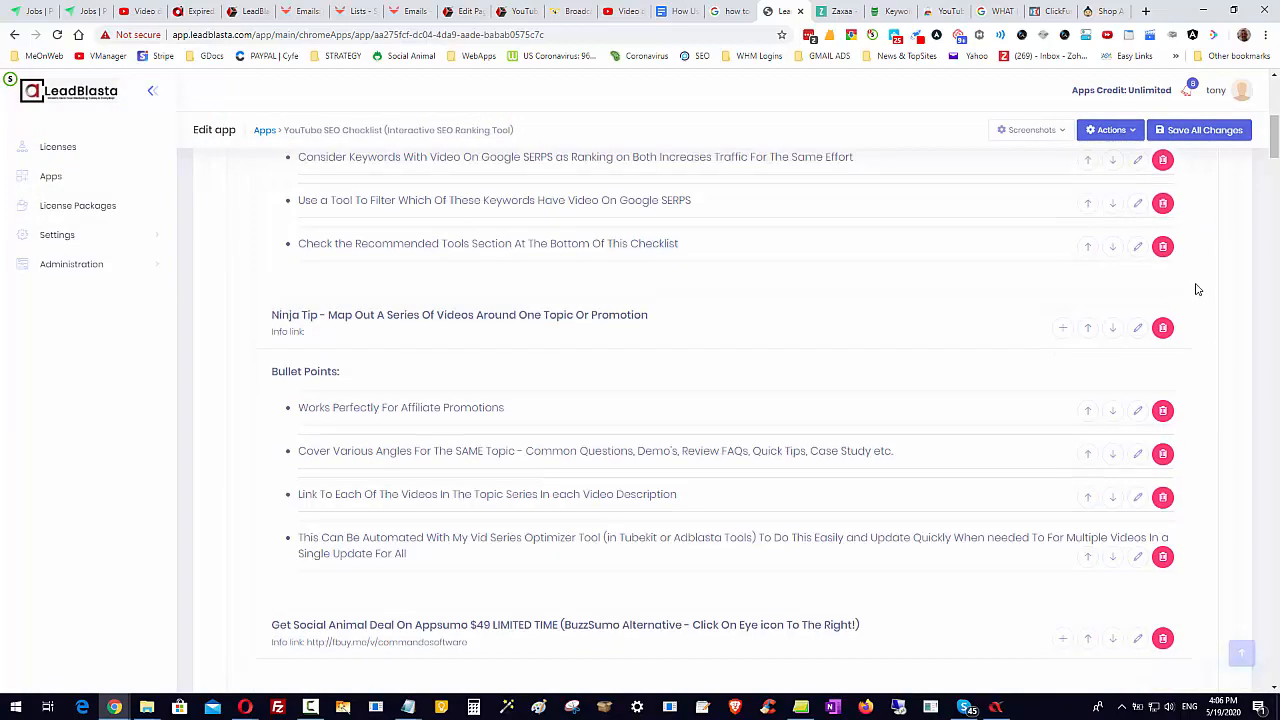
click(1172, 254)
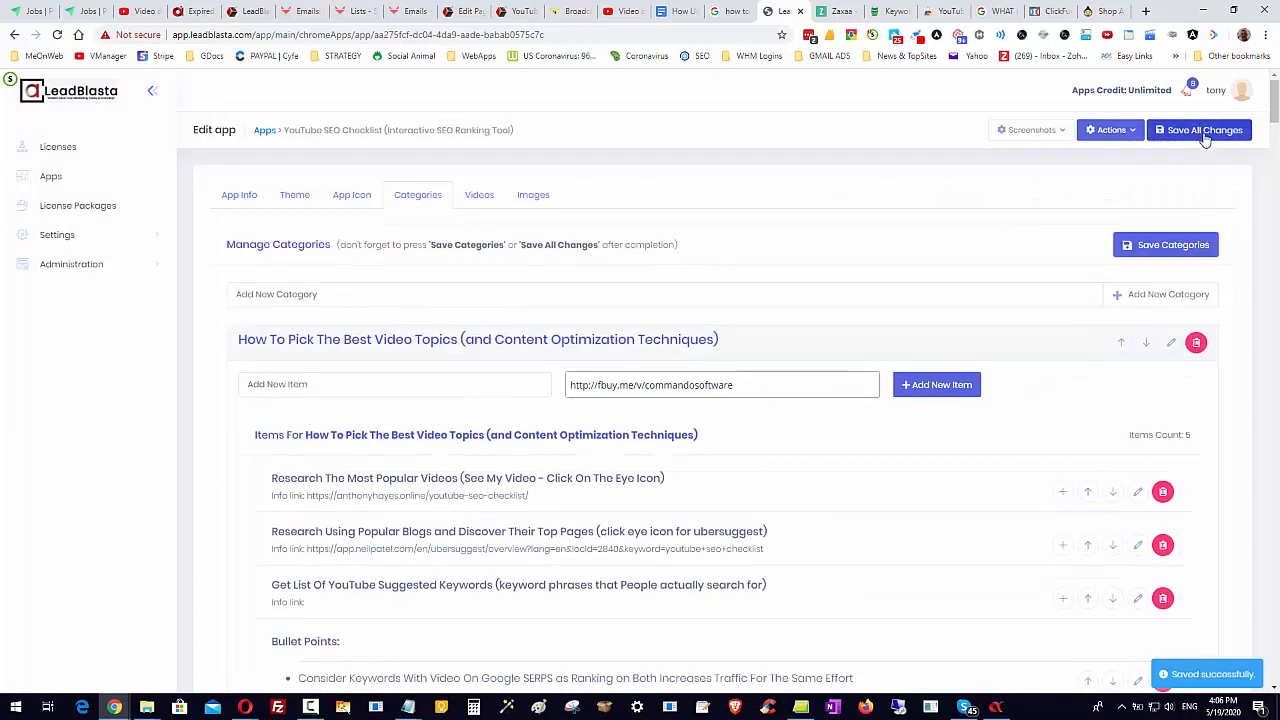
click(1135, 133)
click(1127, 192)
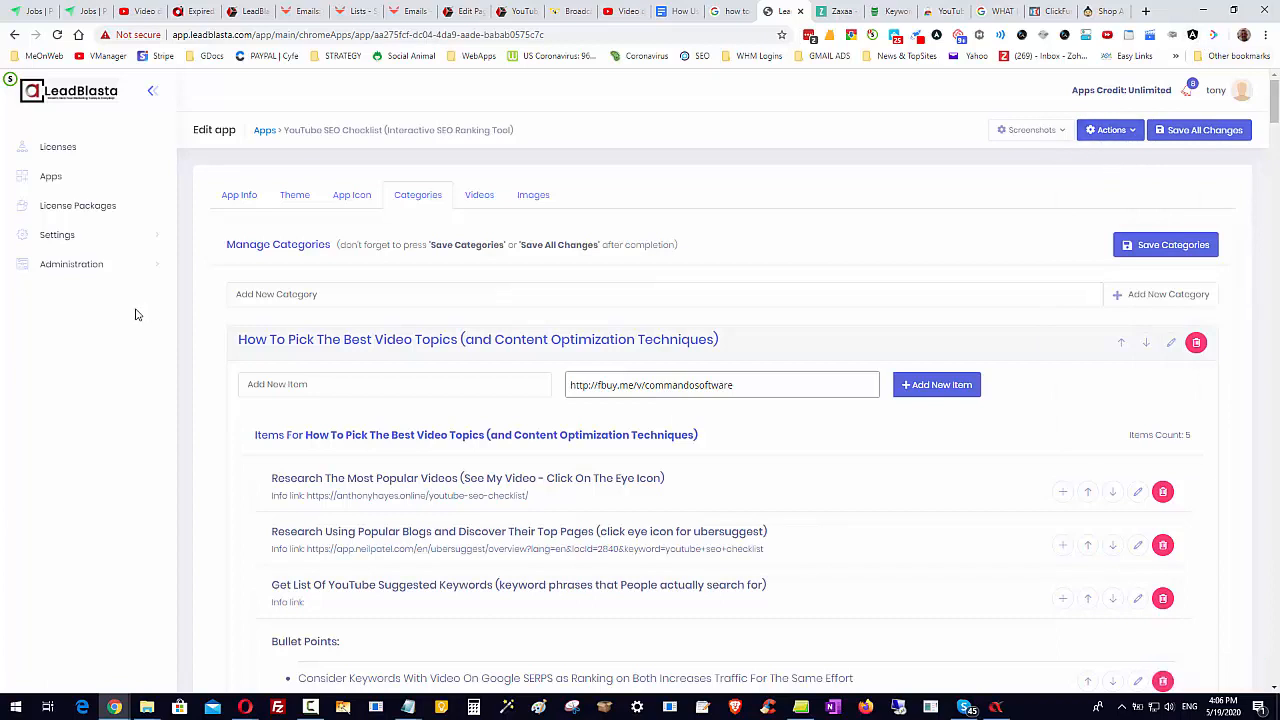
In the extension, highlight the header text, open its step by step guide link, and close the resulting page
click(1192, 36)
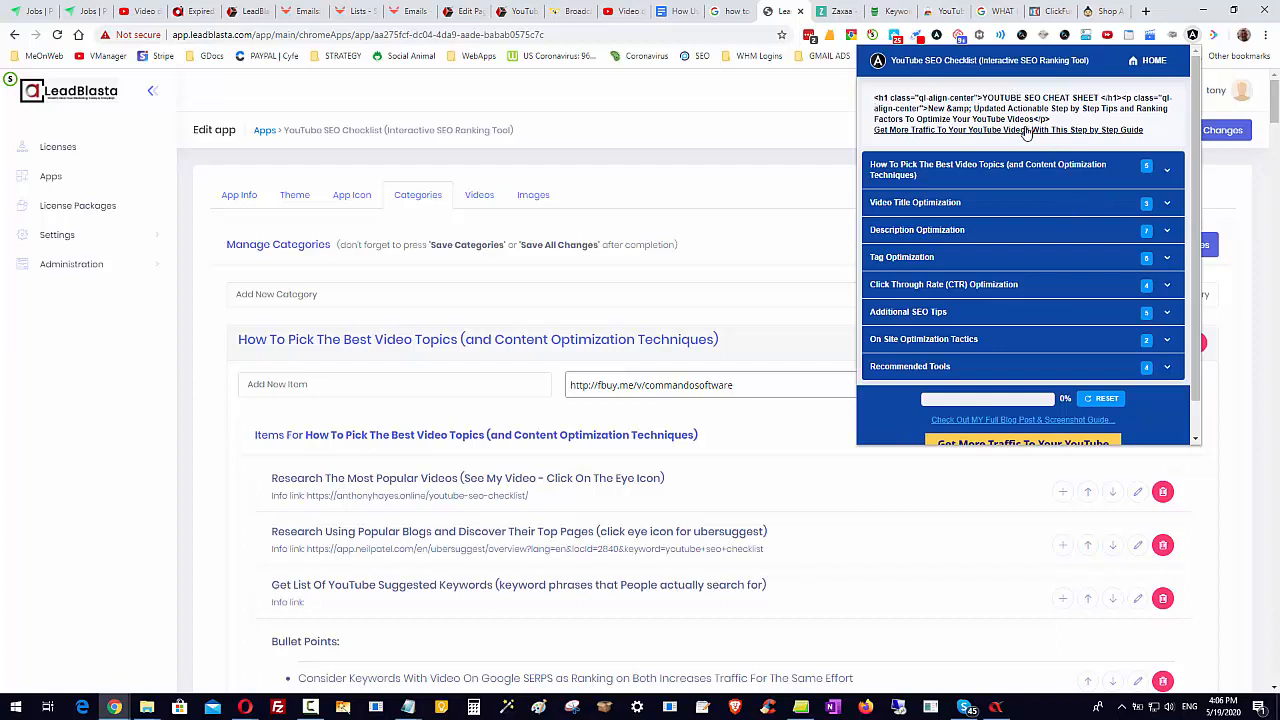
drag(1043, 118, 838, 100)
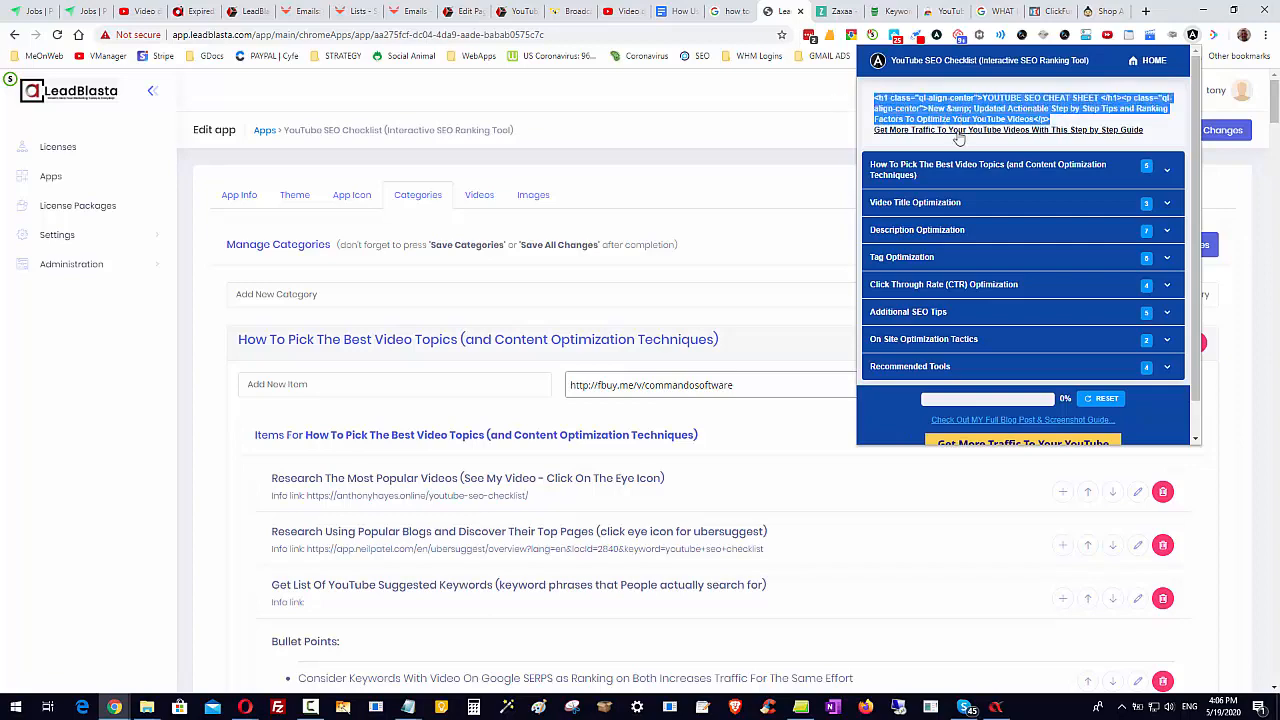
click(977, 139)
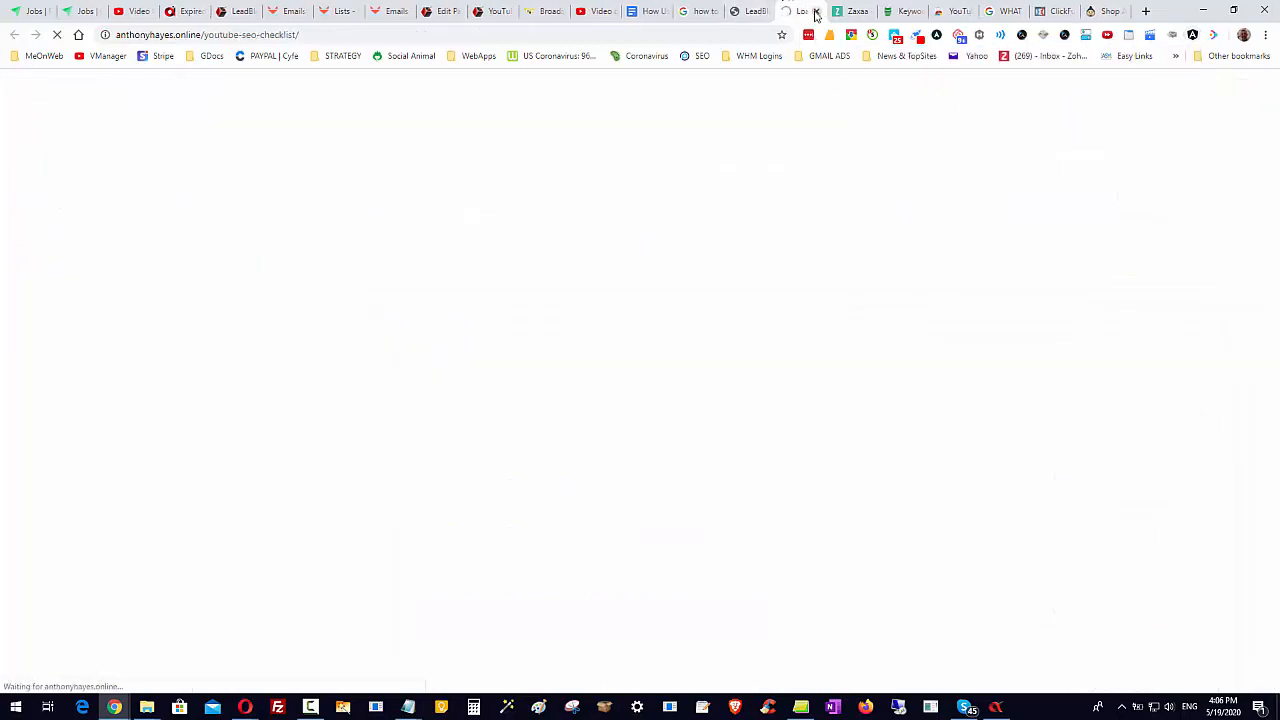
click(816, 11)
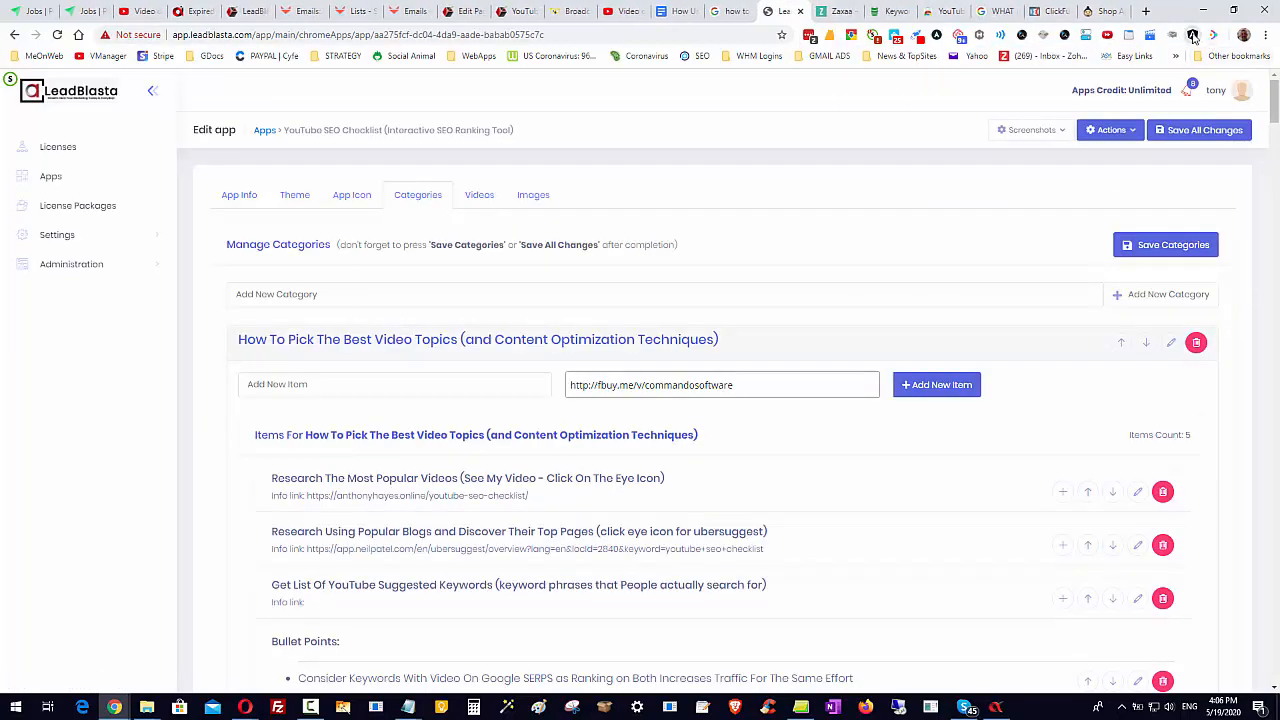
Reopen the extension and check the Social Animal item's wording in the How To Pick The Best Video Topics category
click(1193, 35)
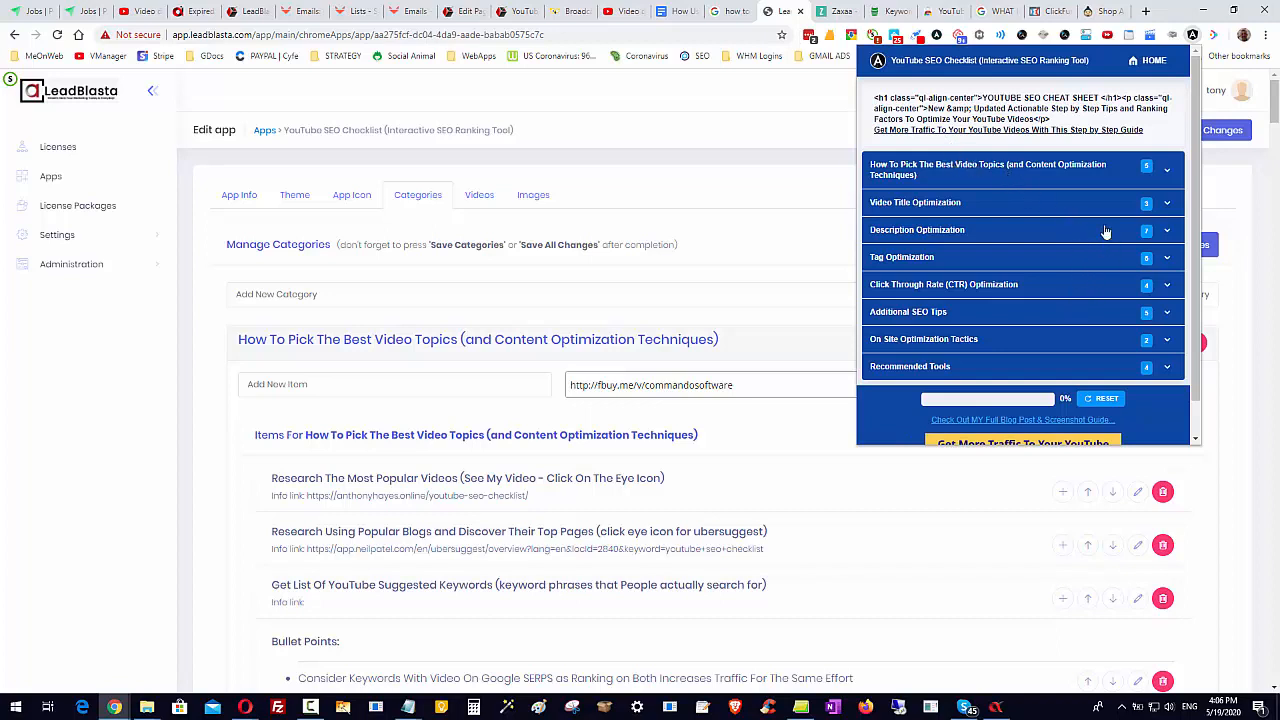
click(1168, 176)
scroll(1150, 360, down, 2)
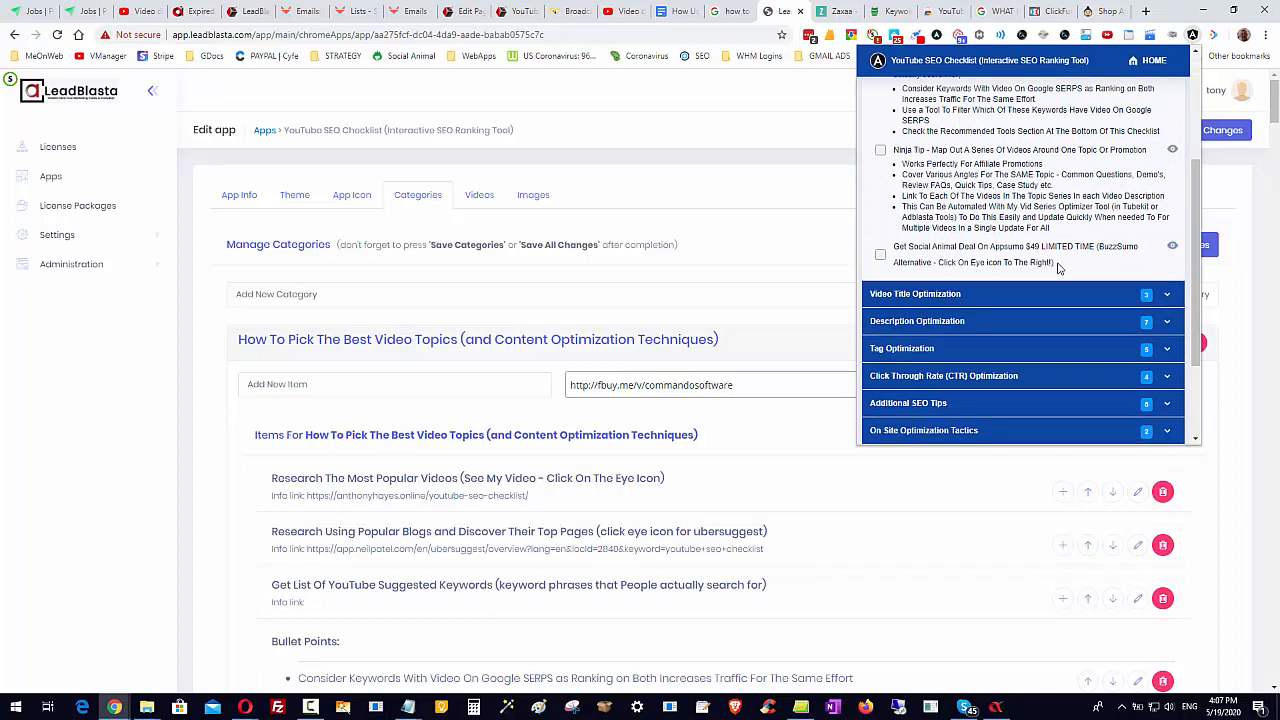
click(787, 239)
Change the Social Animal item's ending to "Click On Eye Icon To The Right! =>>>>)", capitalizing Icon and adding the arrow, and save it
scroll(776, 384, down, 6)
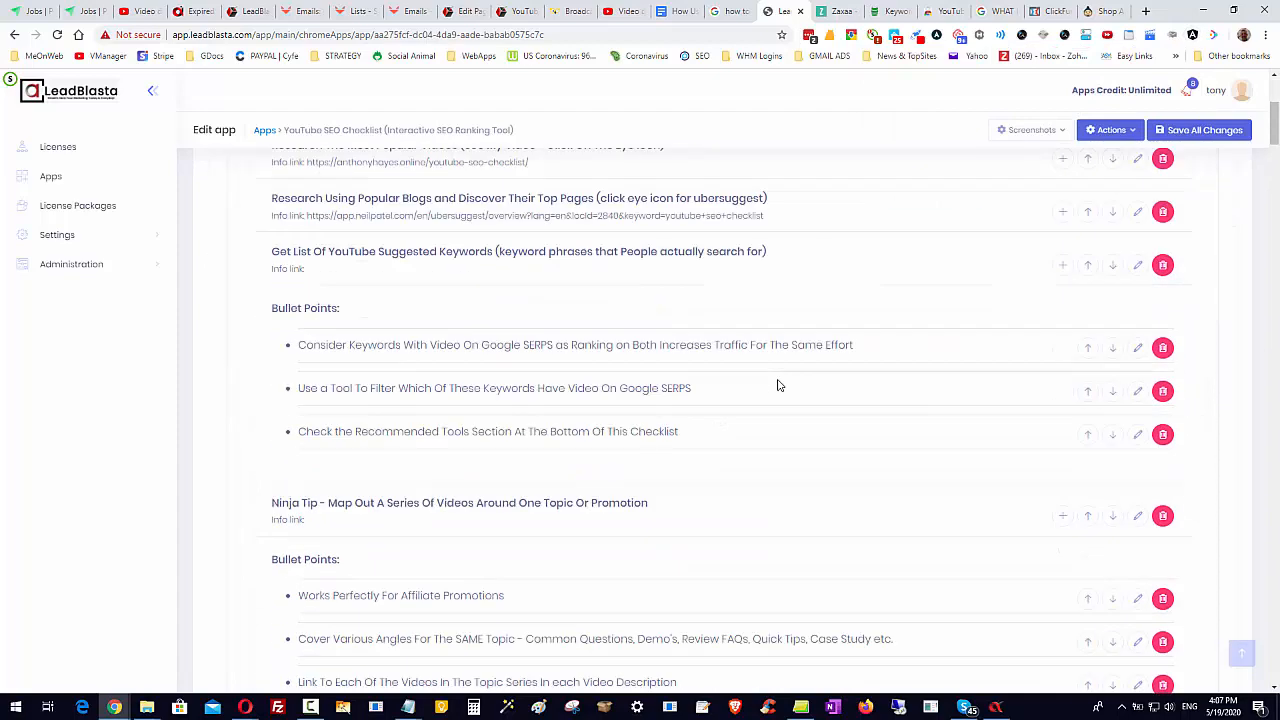
scroll(776, 384, down, 1)
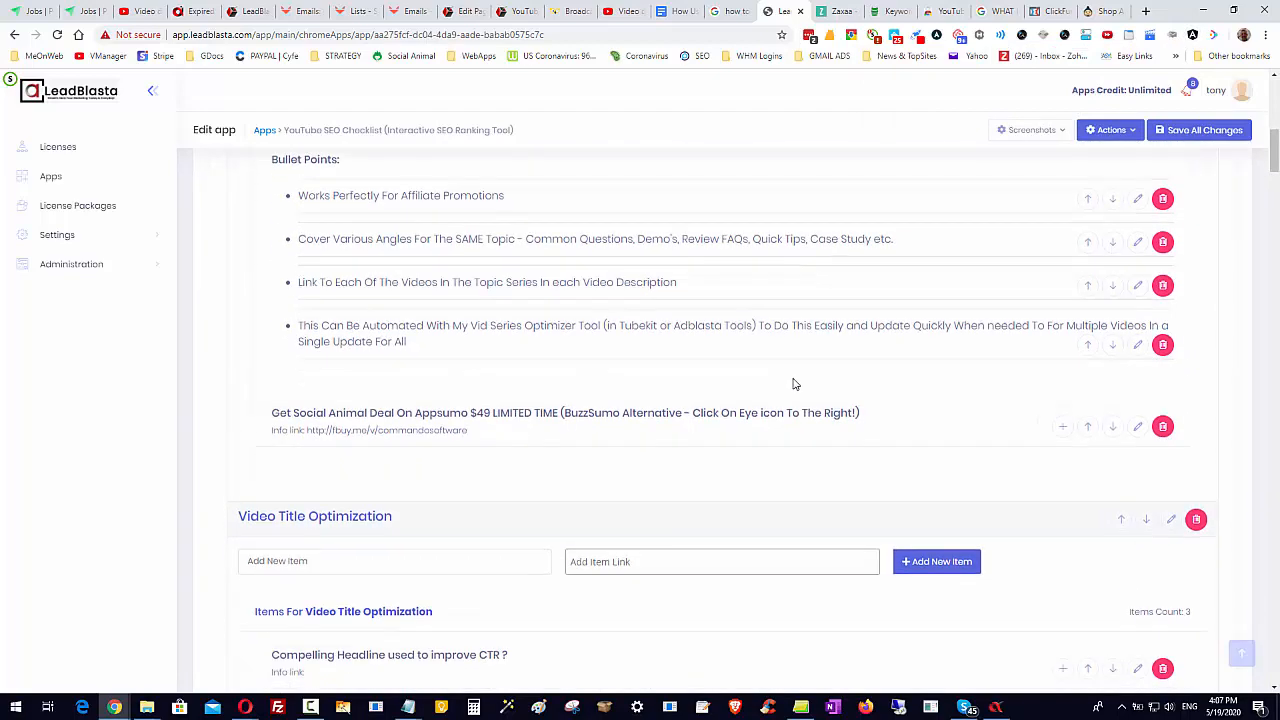
click(1135, 427)
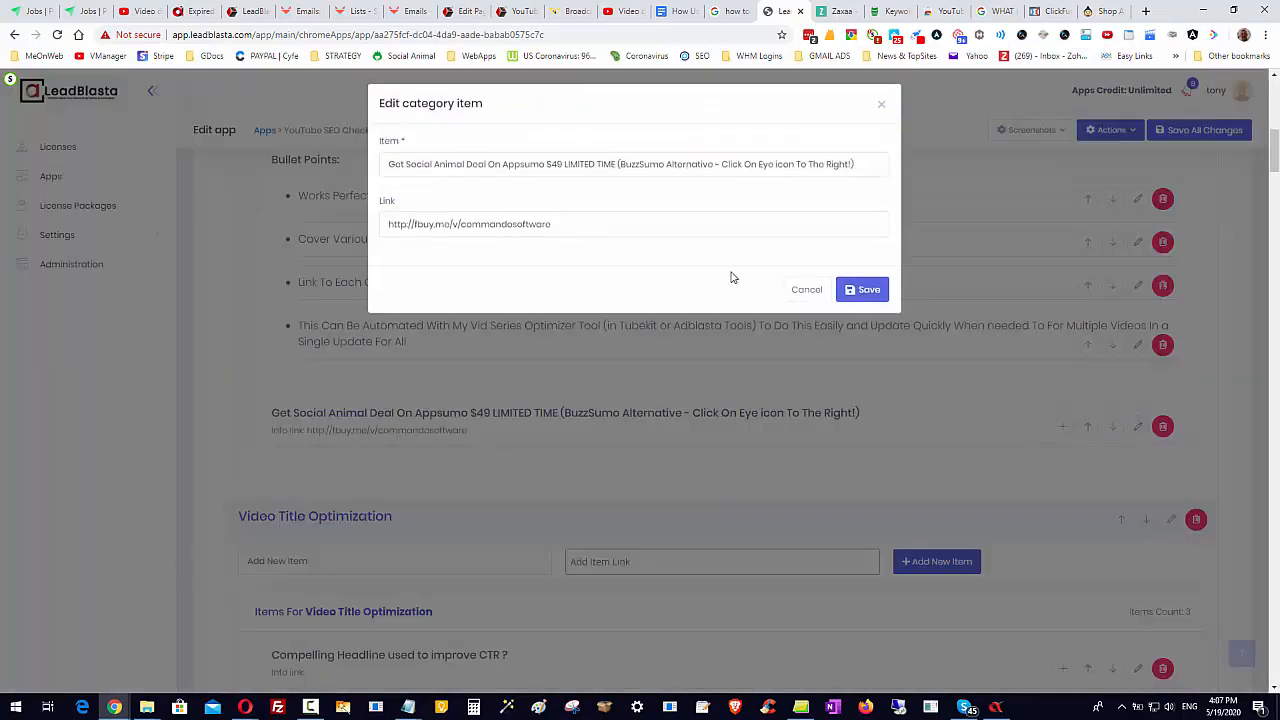
click(779, 163)
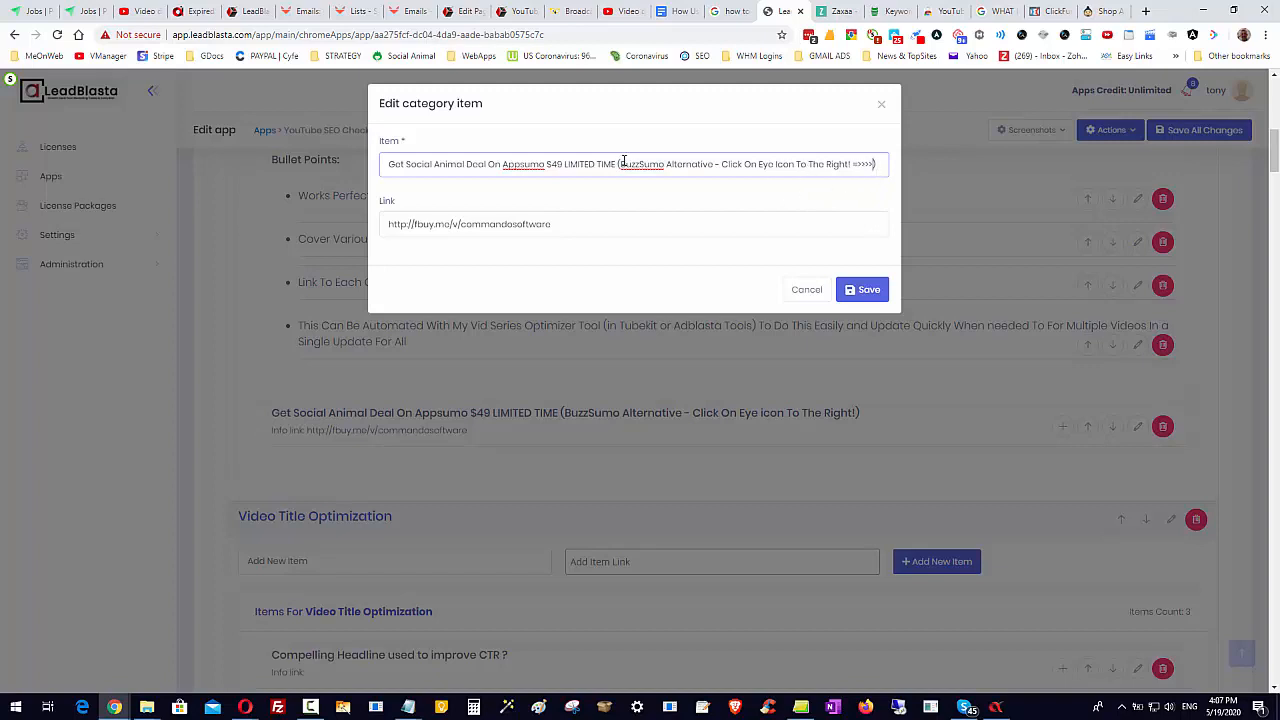
click(862, 290)
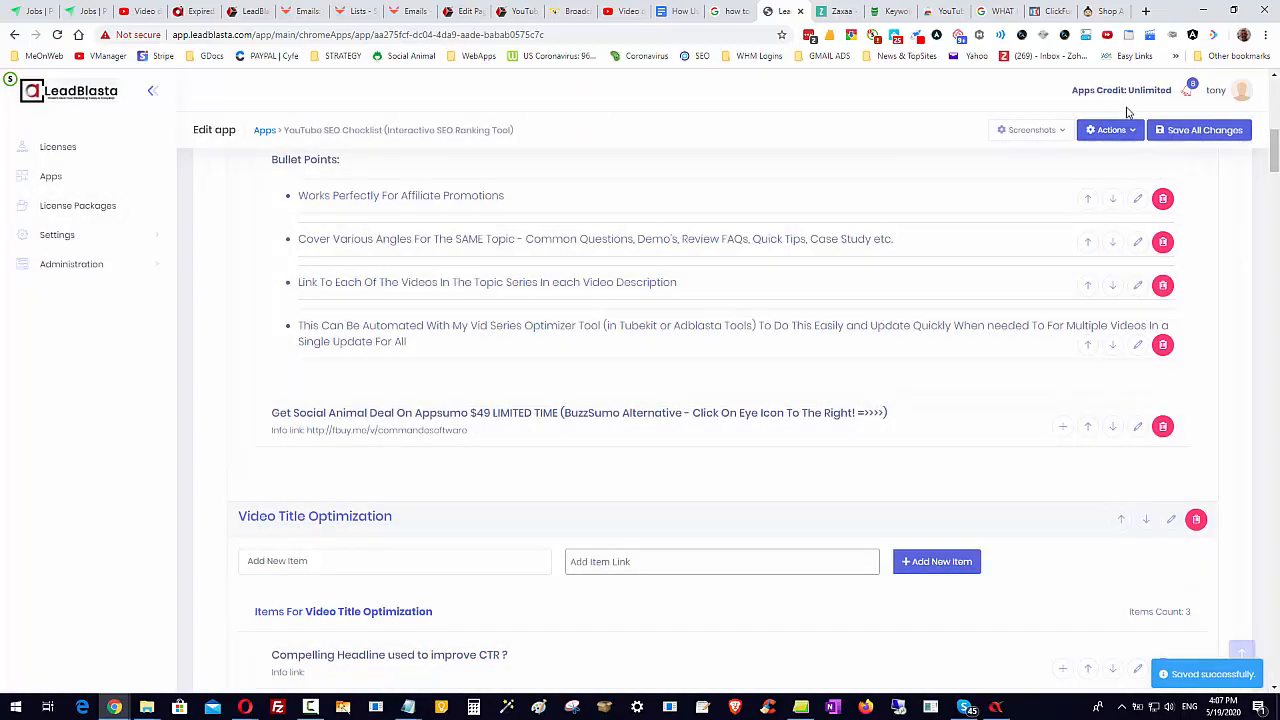
Save the categories with the item's arrow wording and publish the API update again
click(1131, 134)
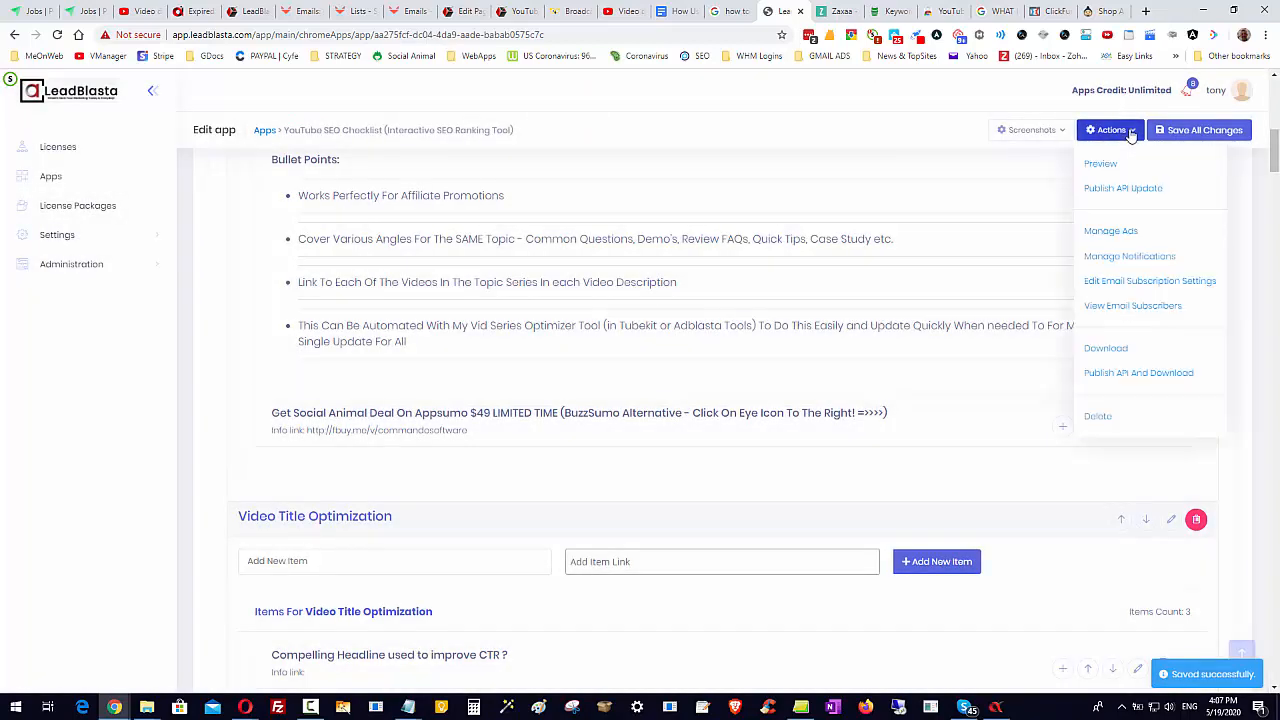
click(1136, 137)
scroll(1250, 150, up, 10)
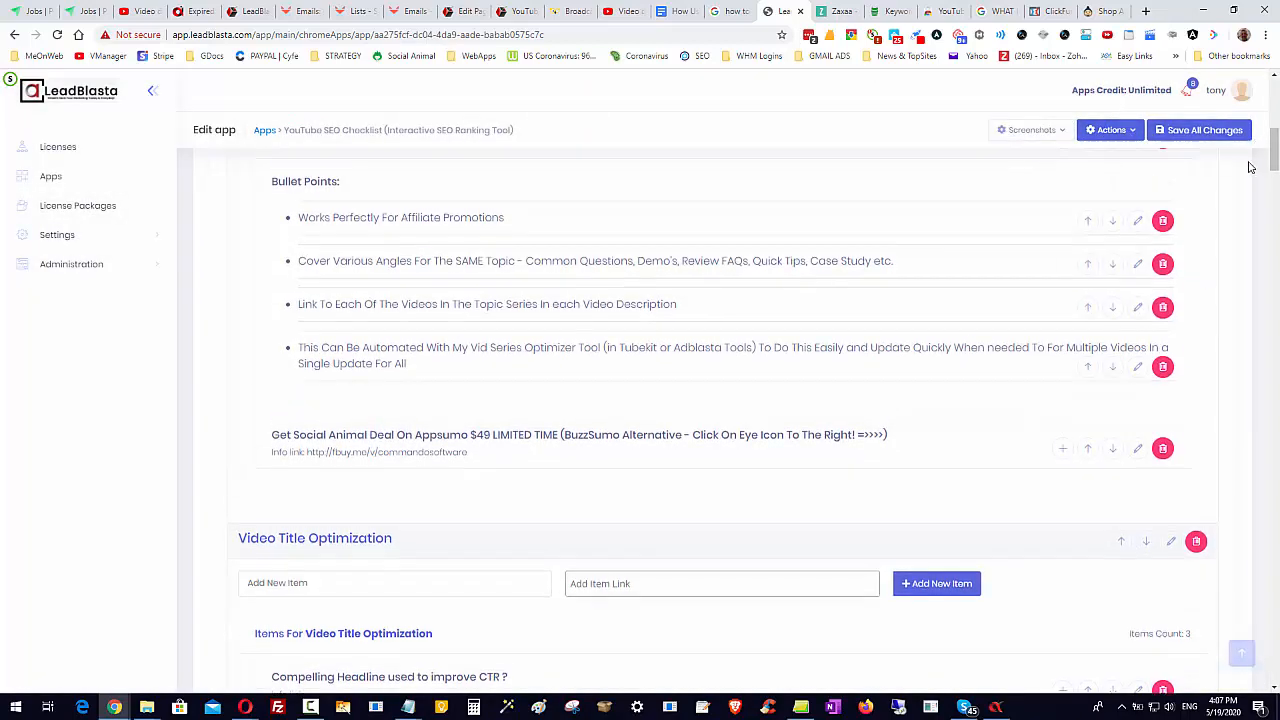
click(1153, 182)
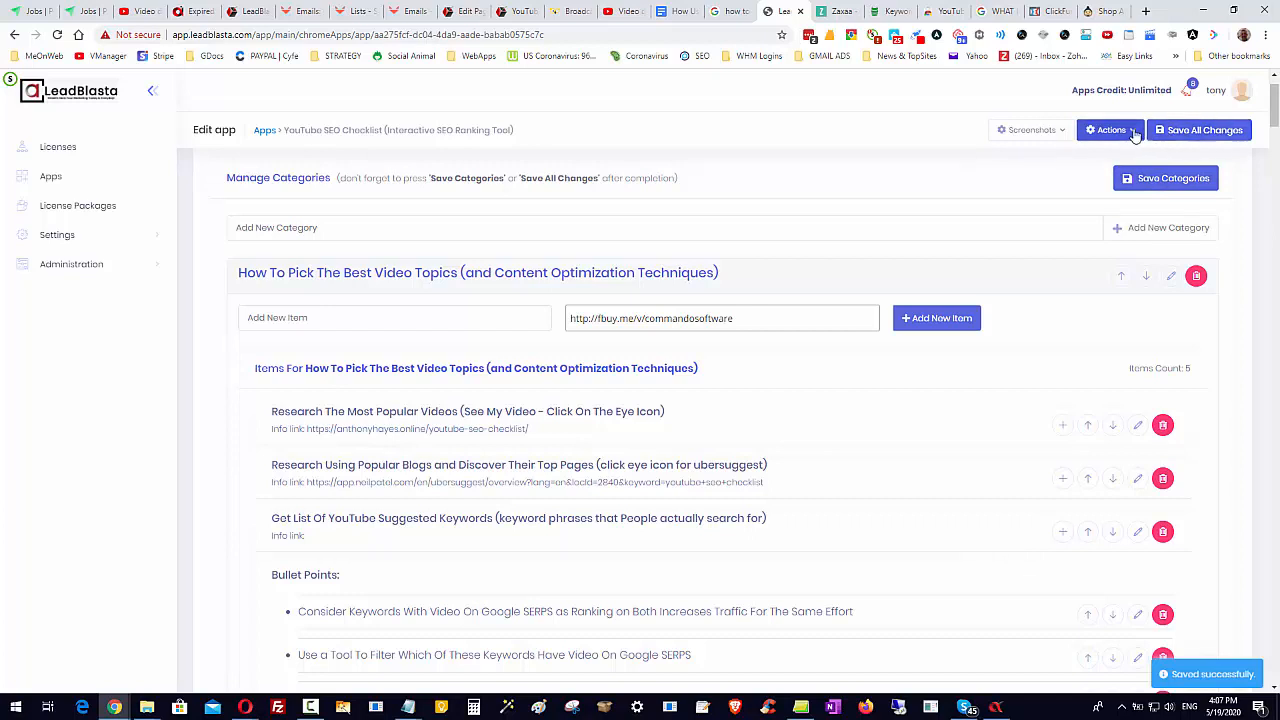
click(1127, 131)
click(1120, 190)
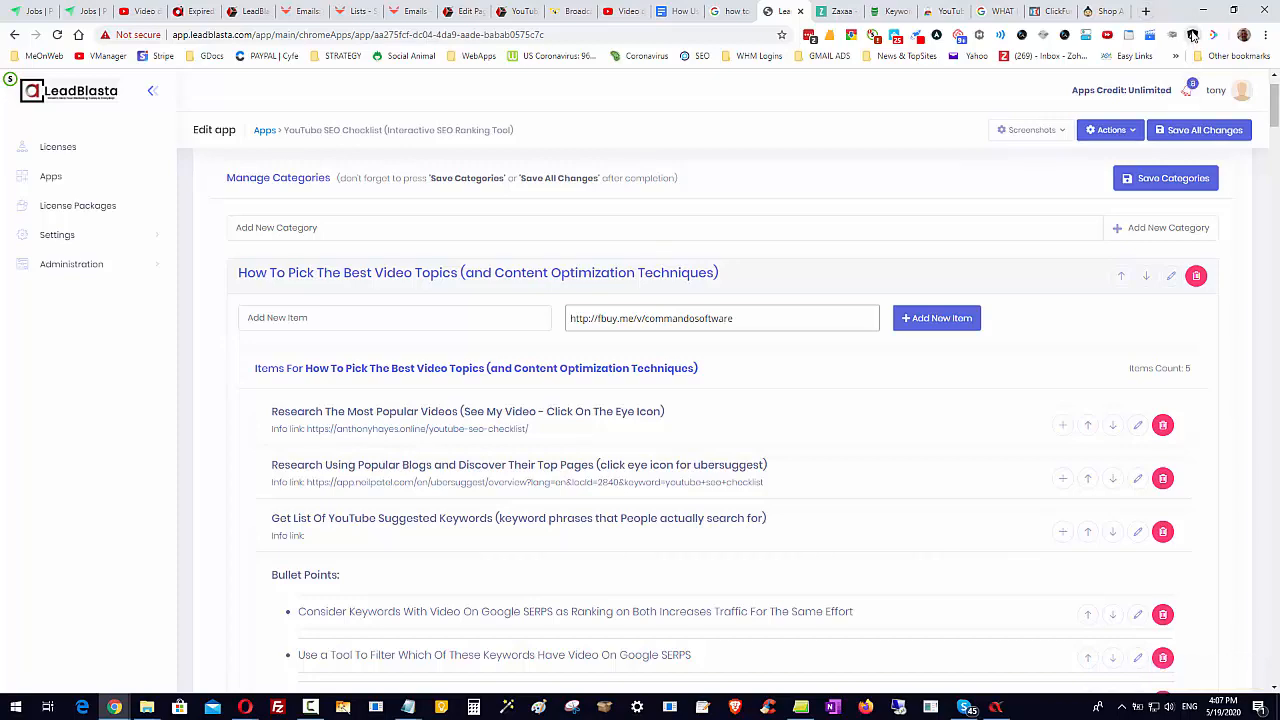
Check the Social Animal item's arrow wording under How To Pick The Best Video Topics in the extension
click(1192, 35)
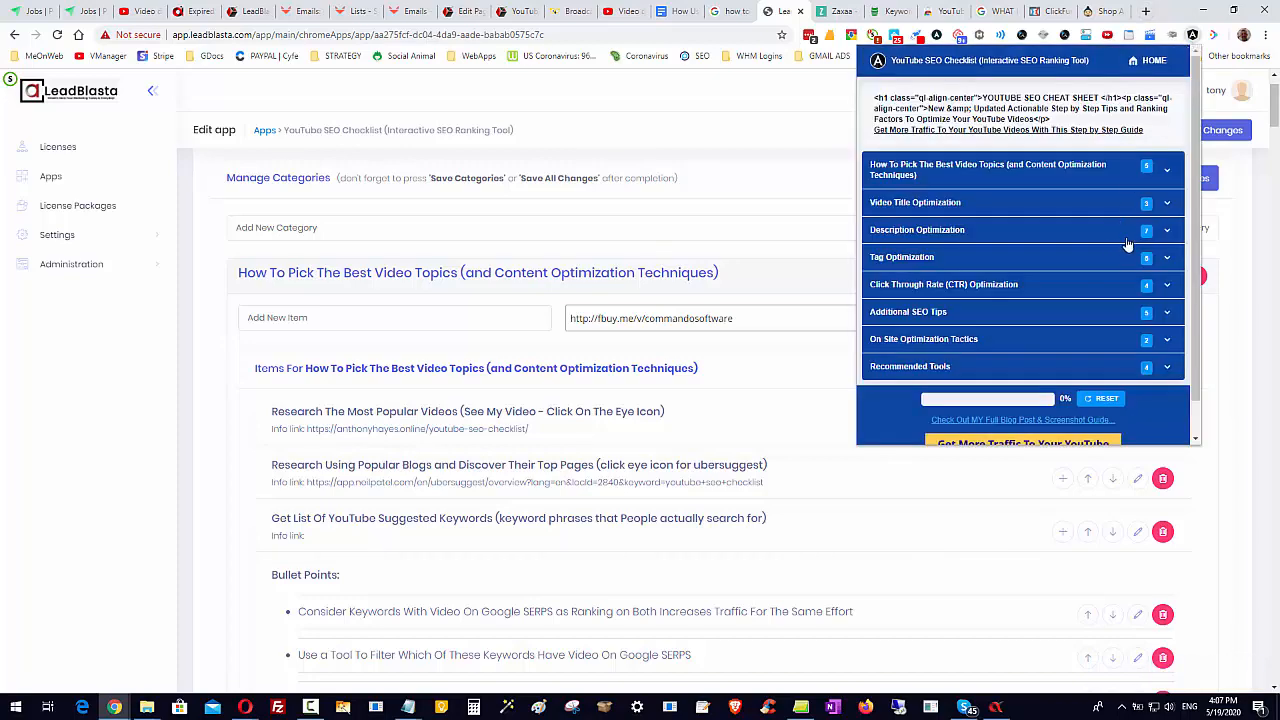
click(1170, 170)
scroll(1126, 255, down, 4)
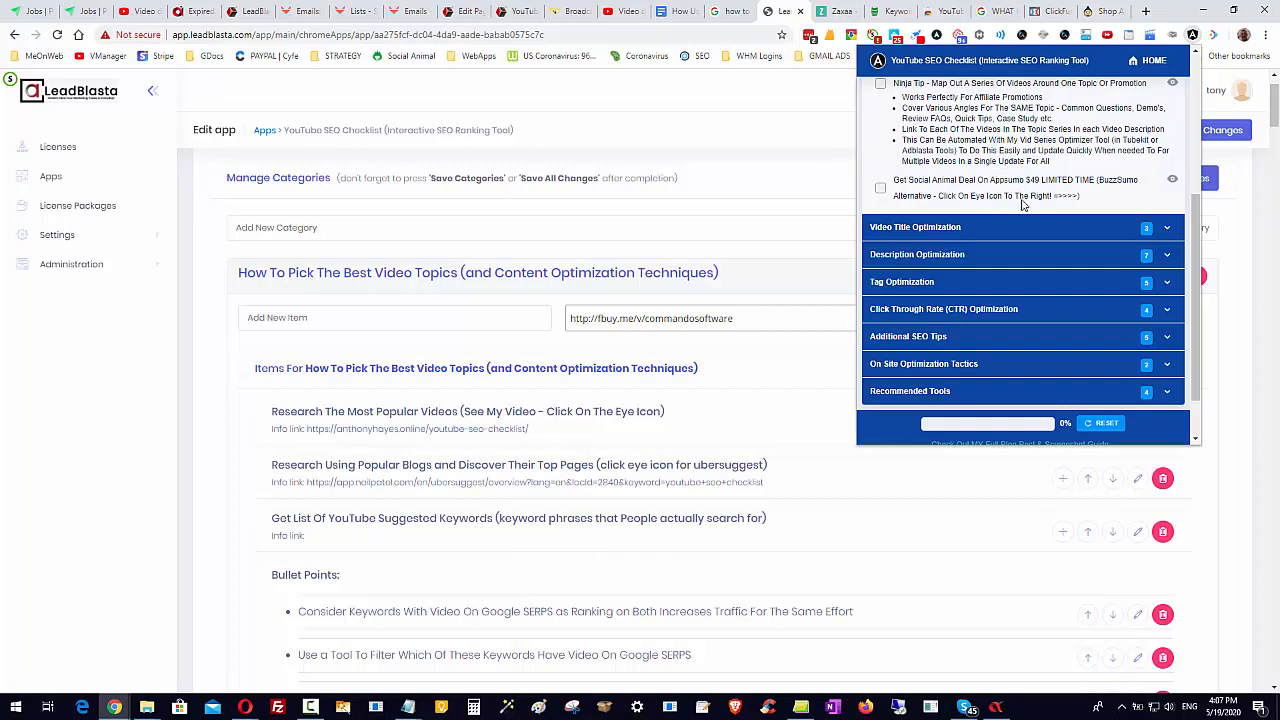
click(1240, 276)
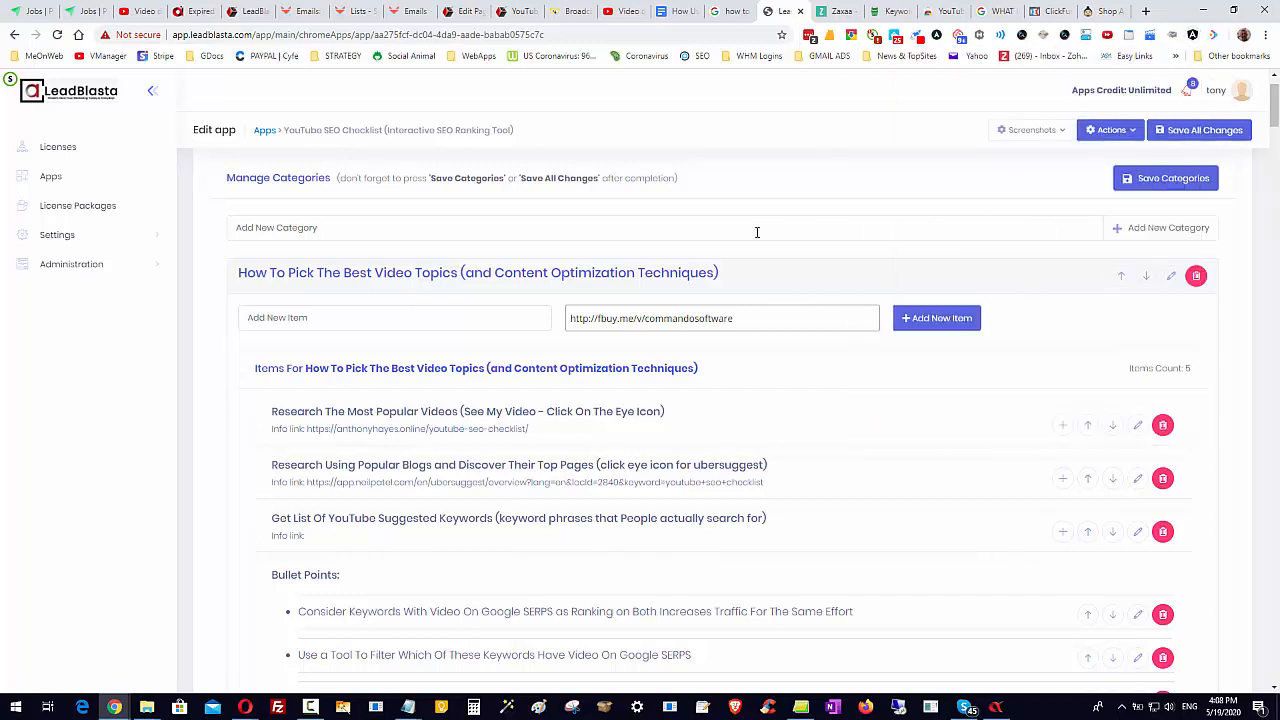
Open the Videos section of the YouTube SEO Checklist app
scroll(620, 265, up, 1)
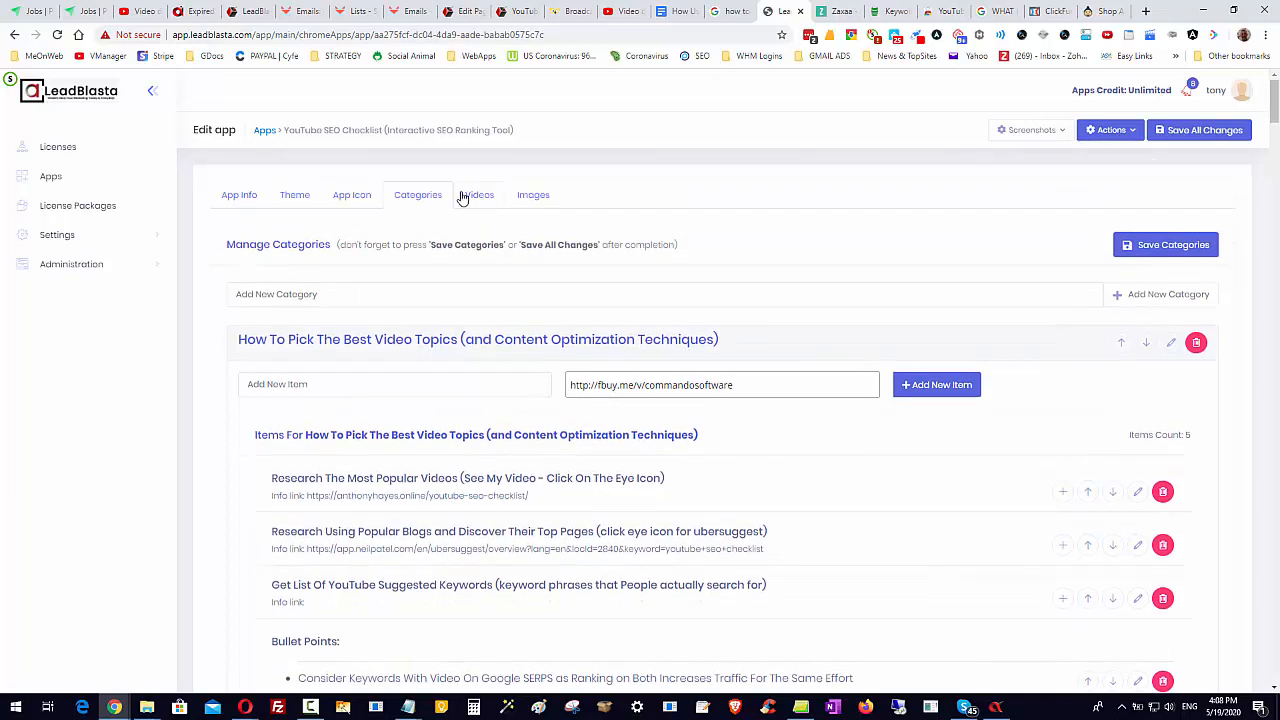
click(477, 195)
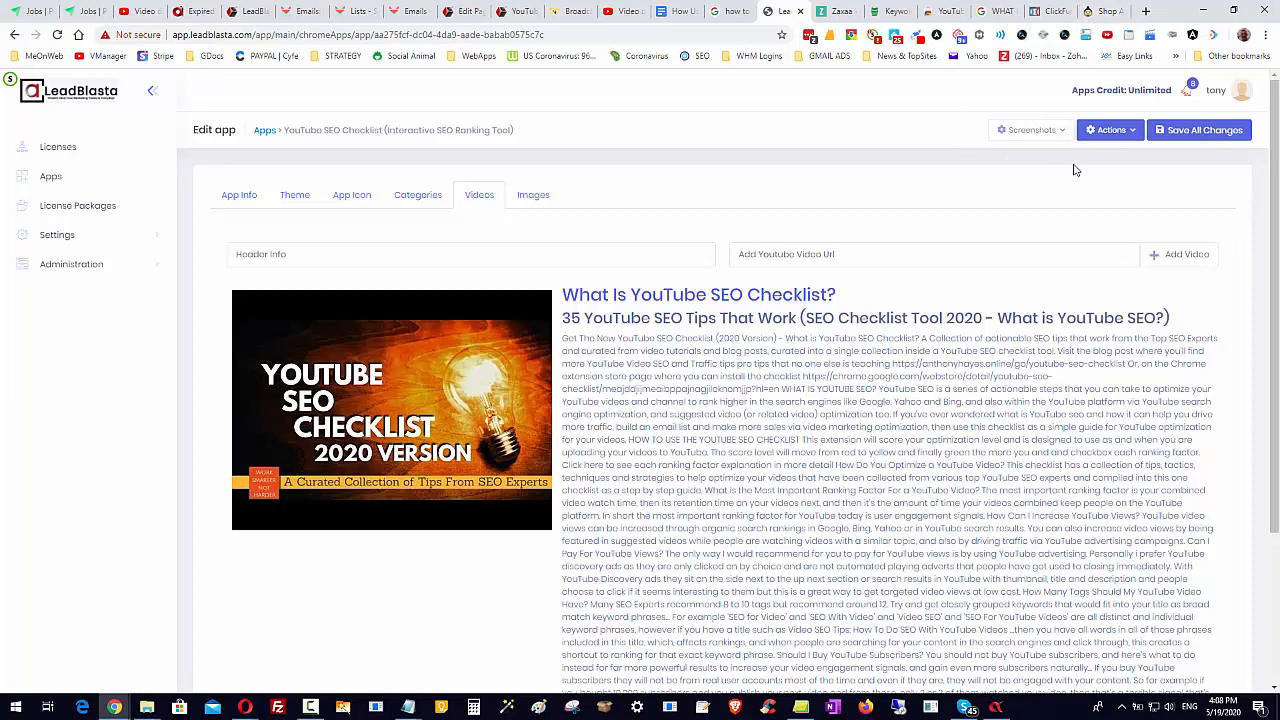
Preview the YouTube SEO Checklist app, compare it with the installed extension, and expand its What Is YouTube SEO Checklist? video section
click(1112, 132)
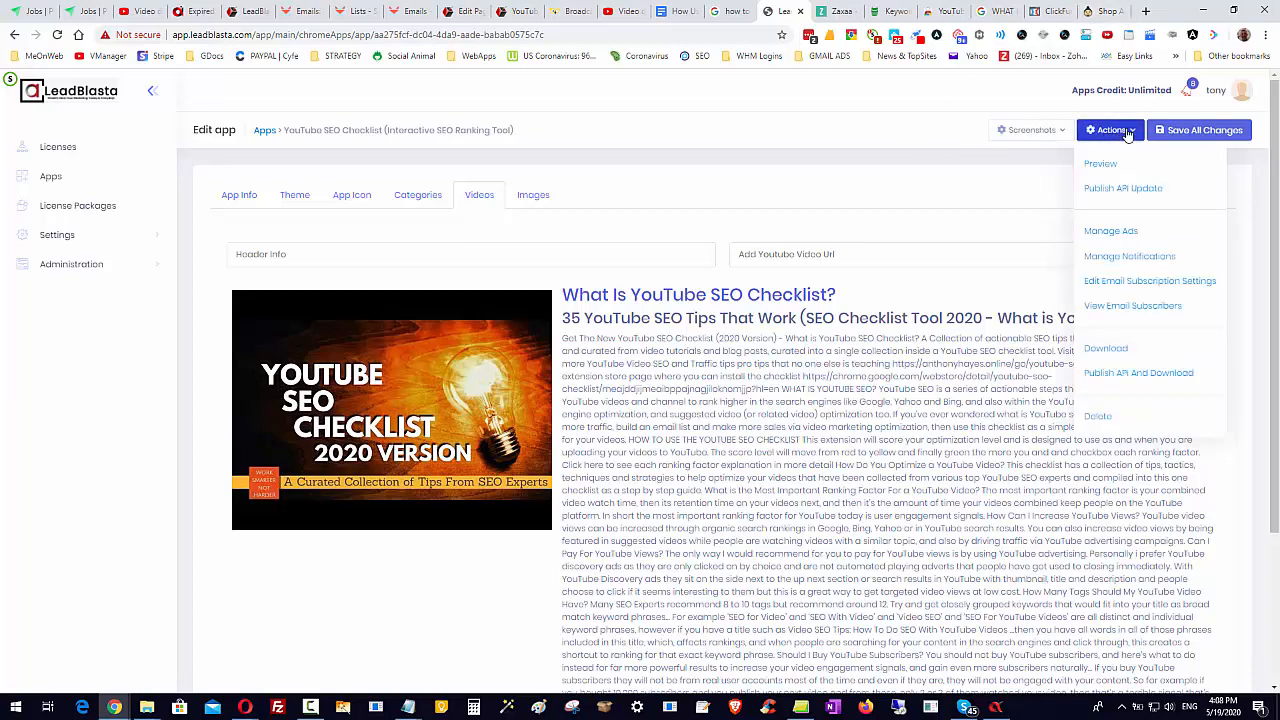
click(1106, 164)
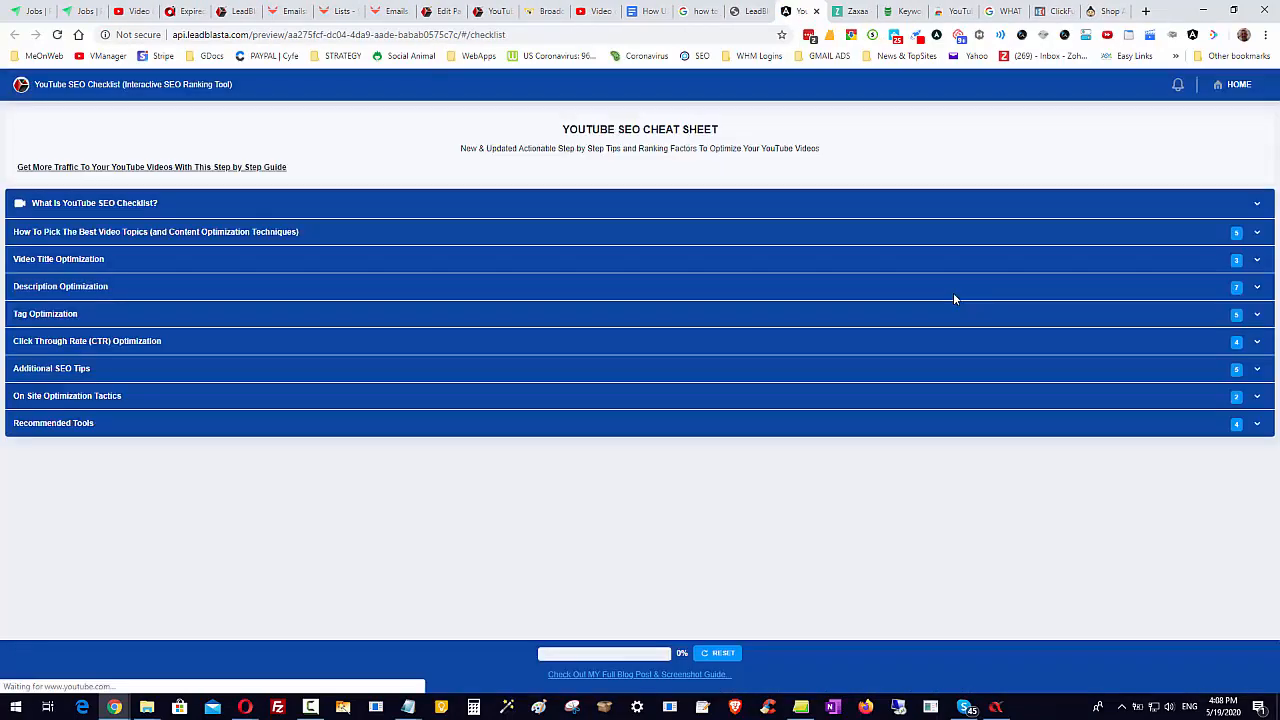
click(1192, 36)
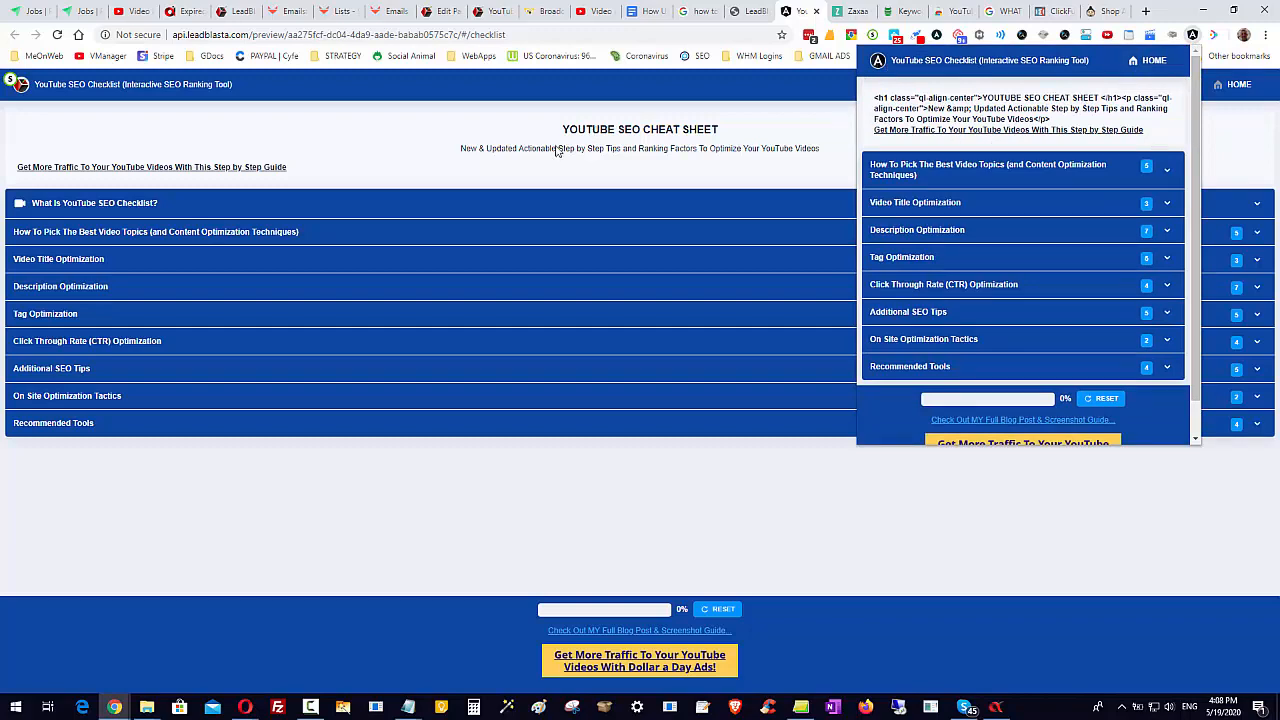
click(263, 212)
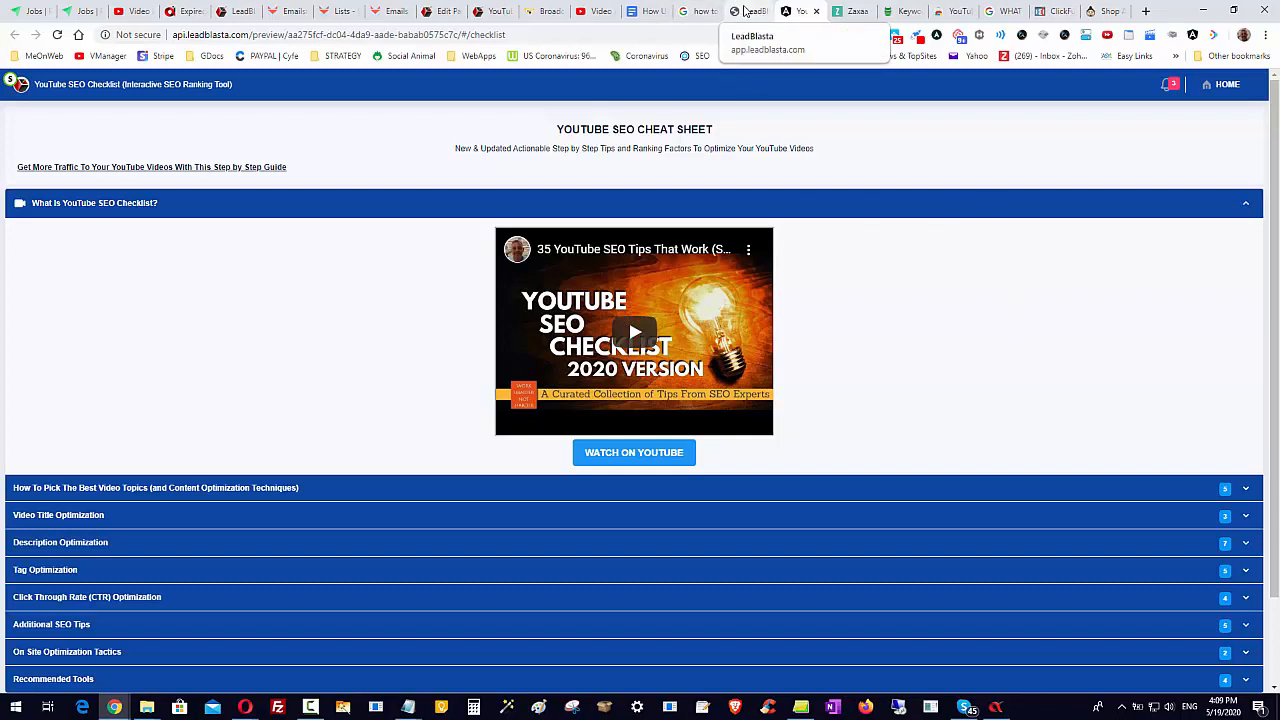
Return to the app editor and view the Images section with its header info and image upload options
click(745, 10)
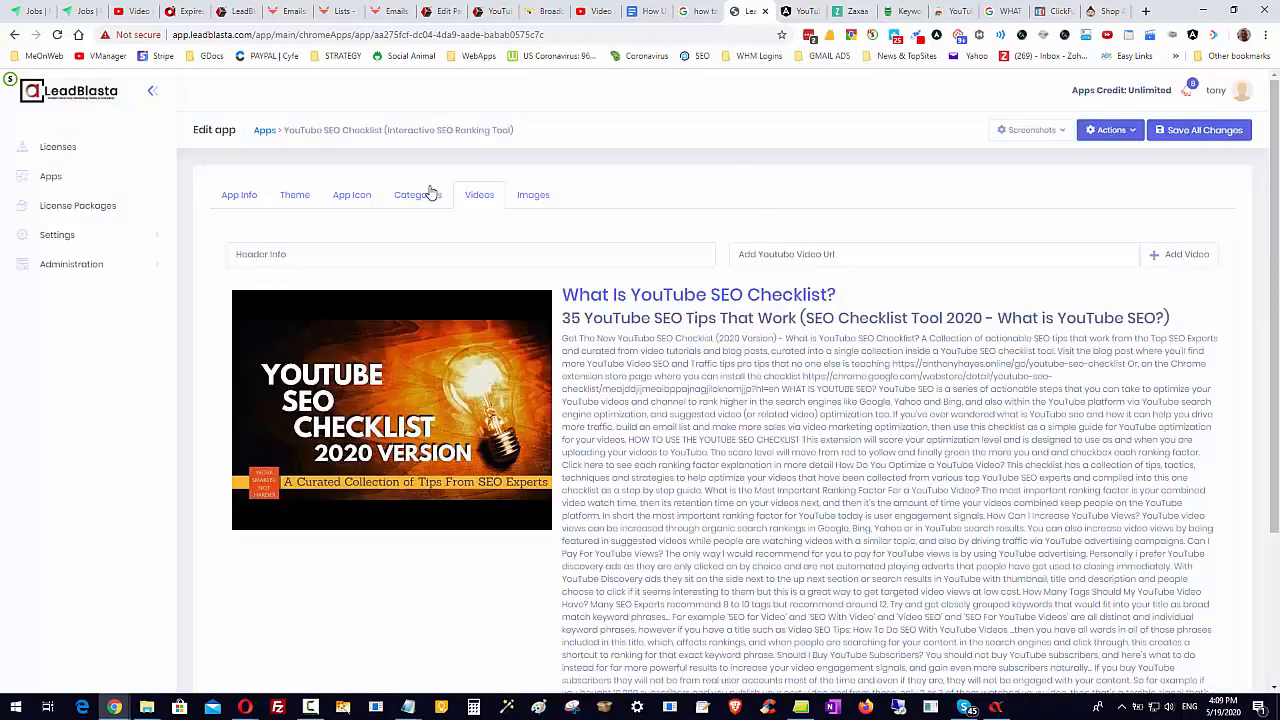
click(550, 197)
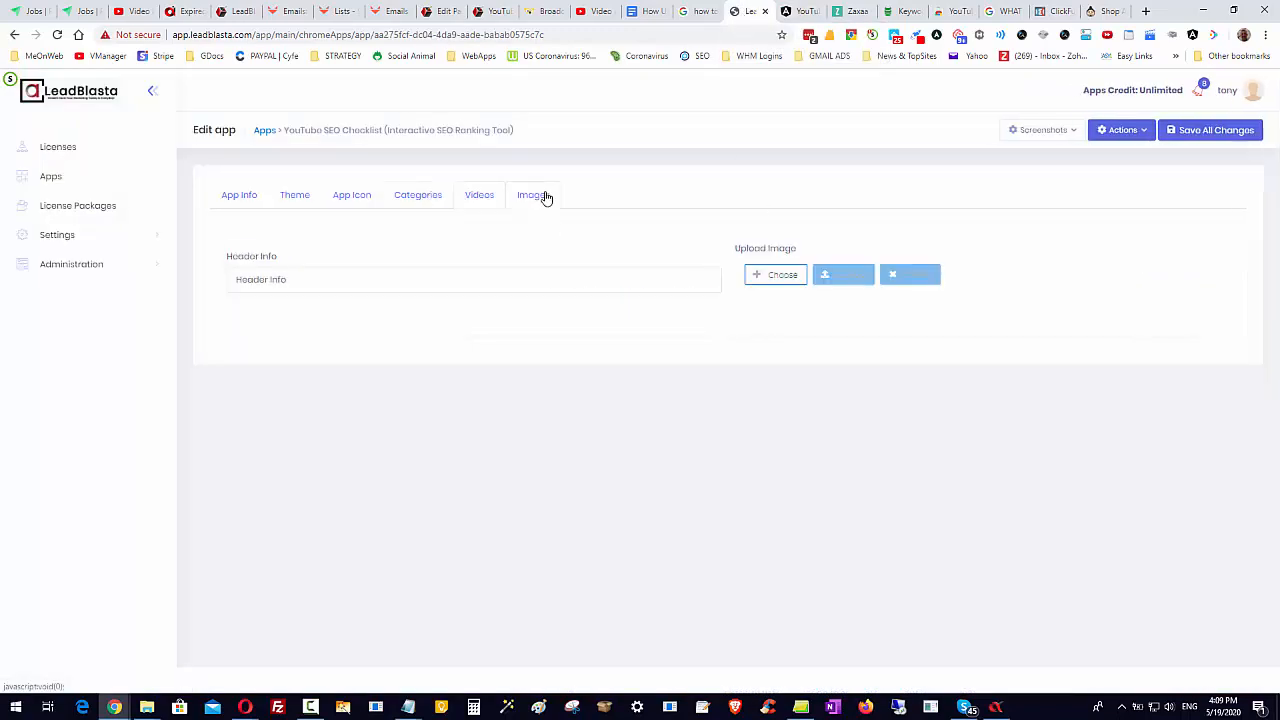
click(358, 284)
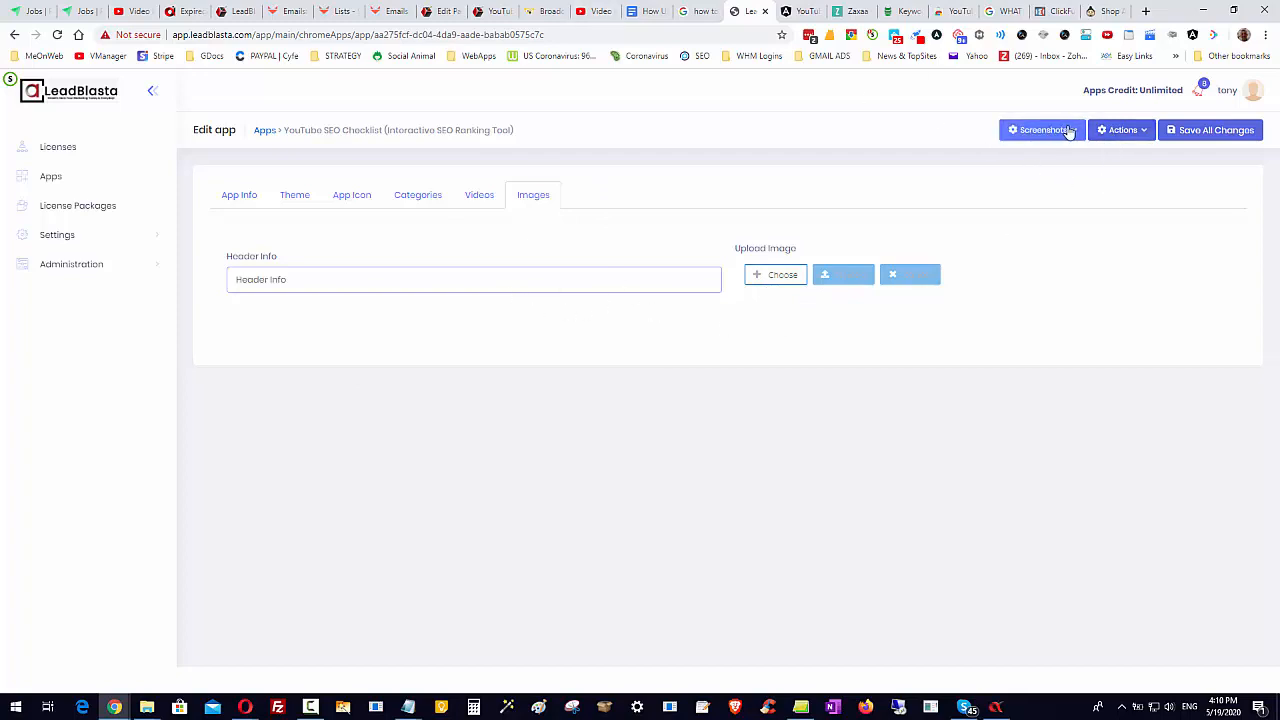
Publish the API and download the app, saving the ZIP archive as YouTube SEO Checklist (Interactive SEO Ranking Tool) in the LeadBlasta folder
click(1136, 133)
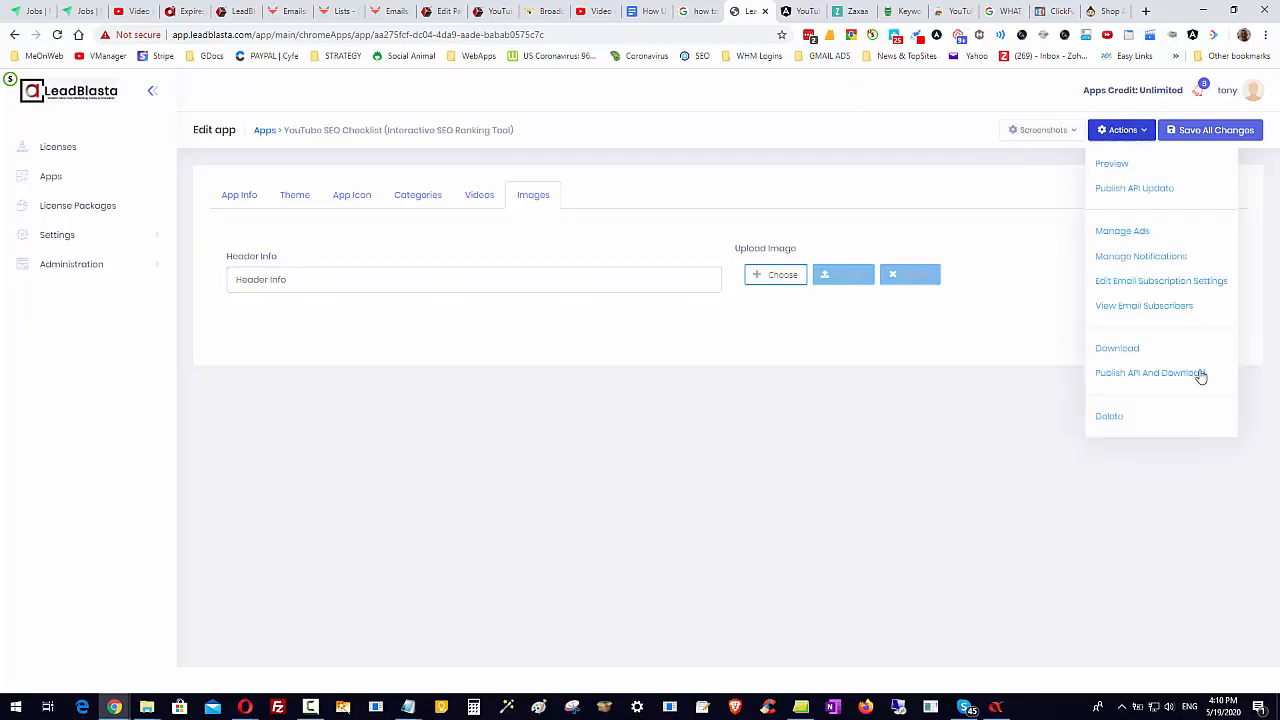
click(1145, 374)
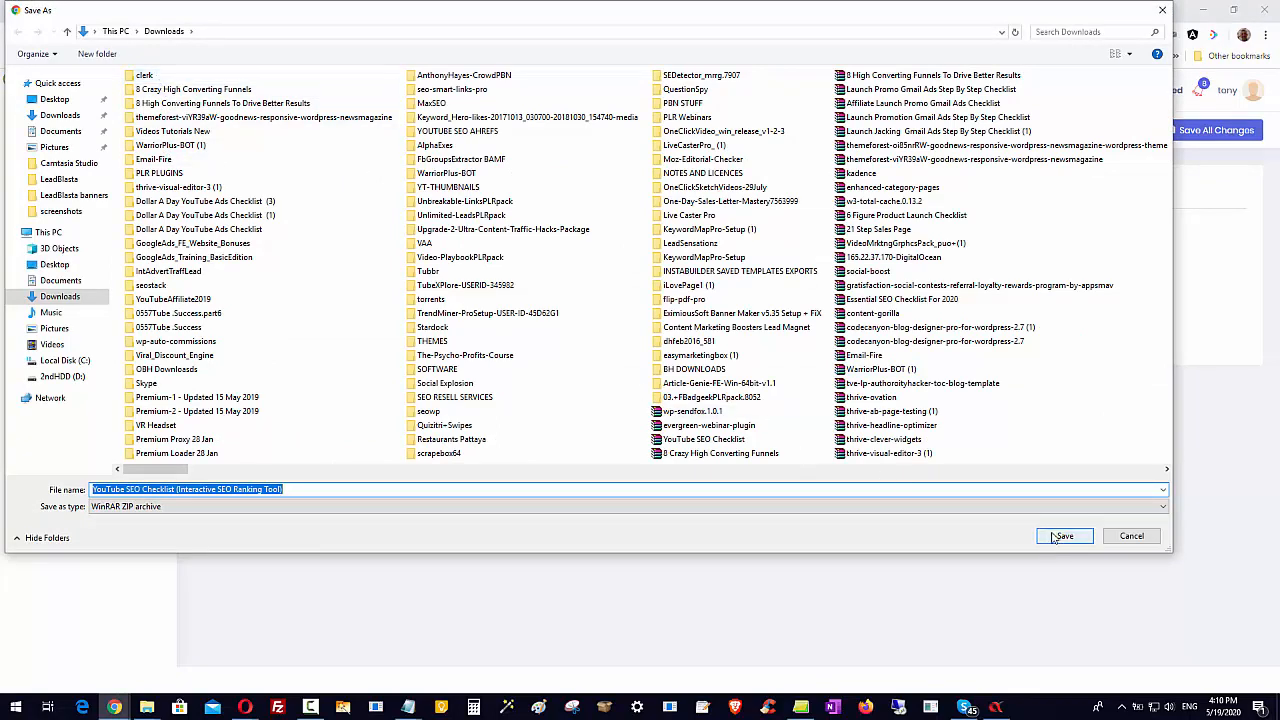
click(59, 181)
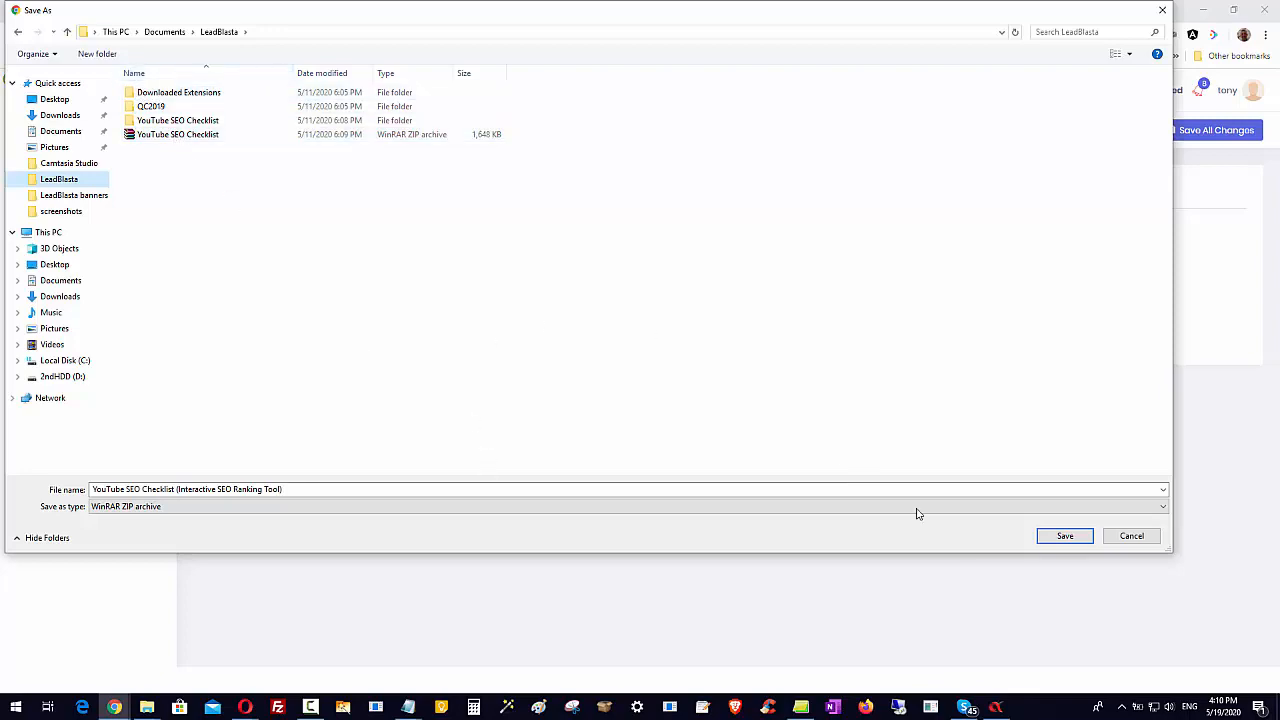
click(1068, 538)
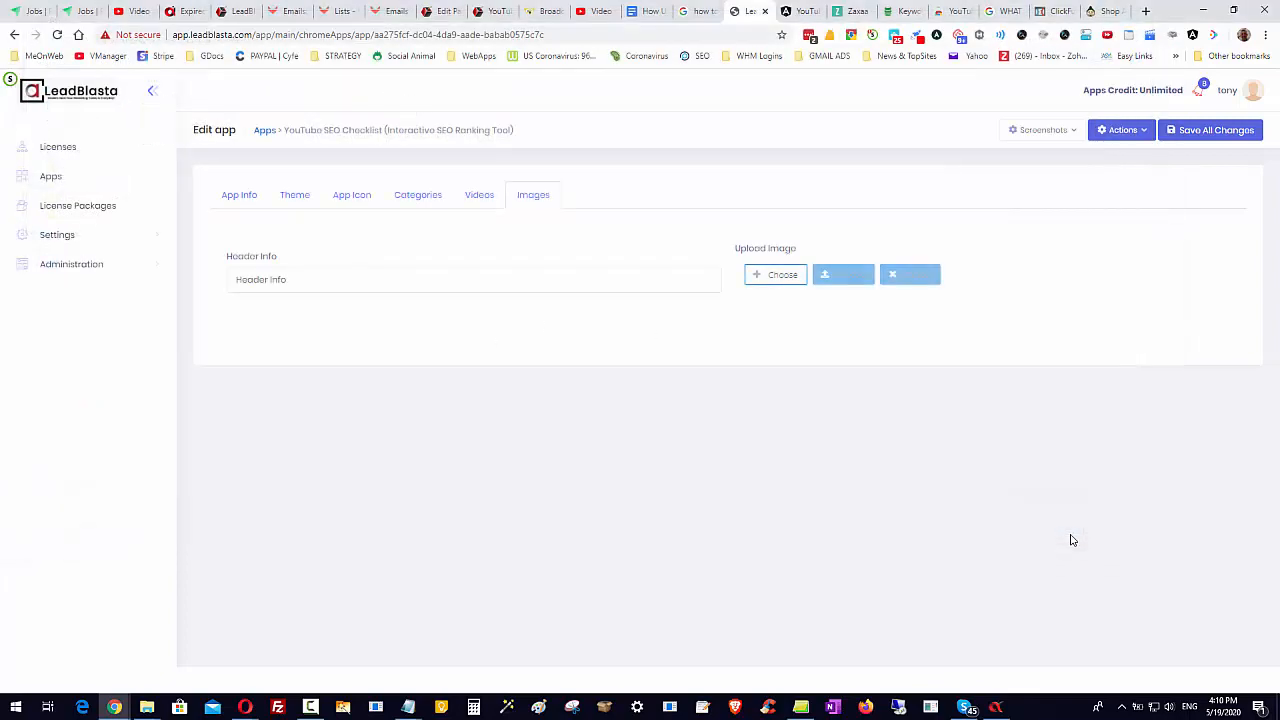